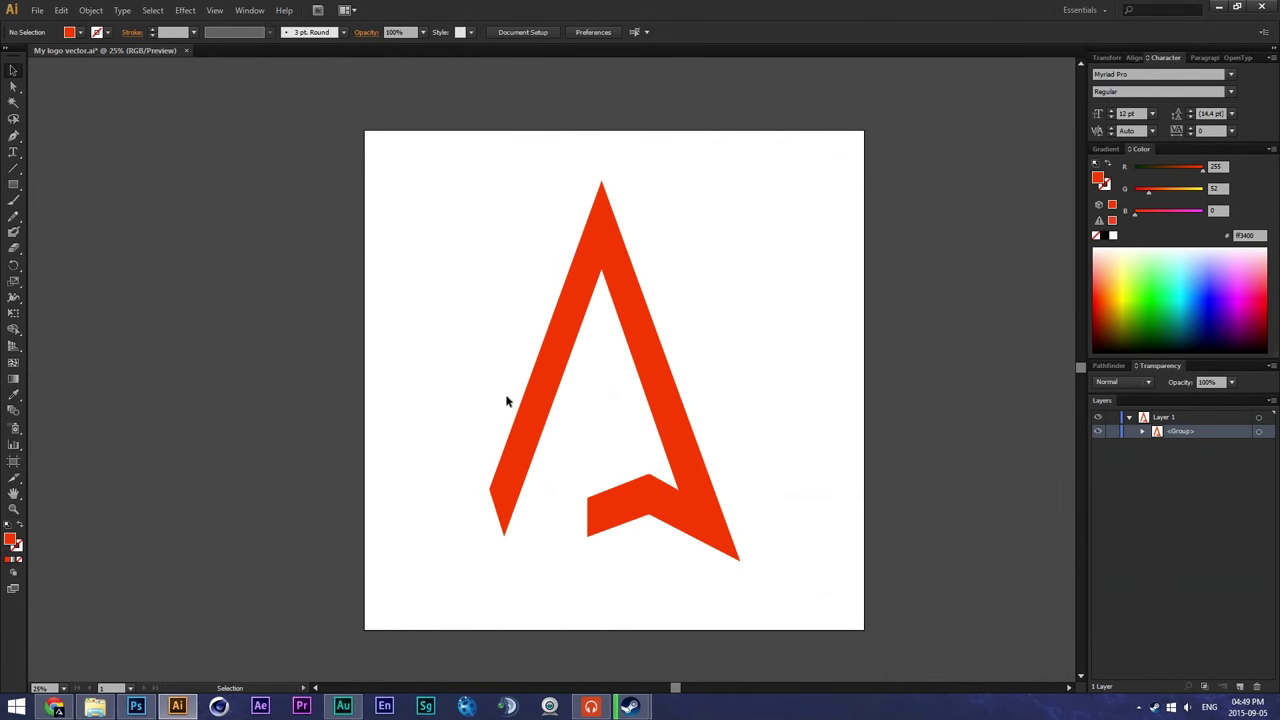
Step: Switch to Photoshop and merge the two half-shape layers in group M into a single shape layer
{"action": "left_click", "coordinate": [671, 371]}
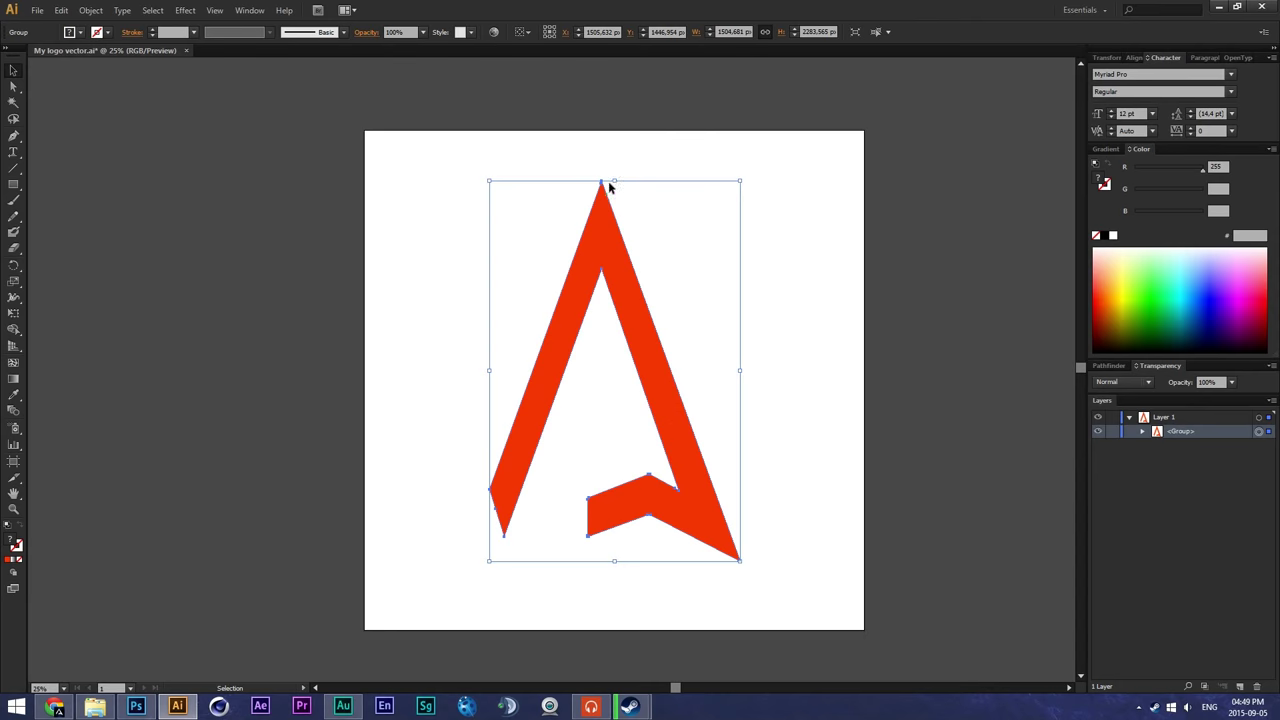
{"action": "left_click", "coordinate": [136, 706]}
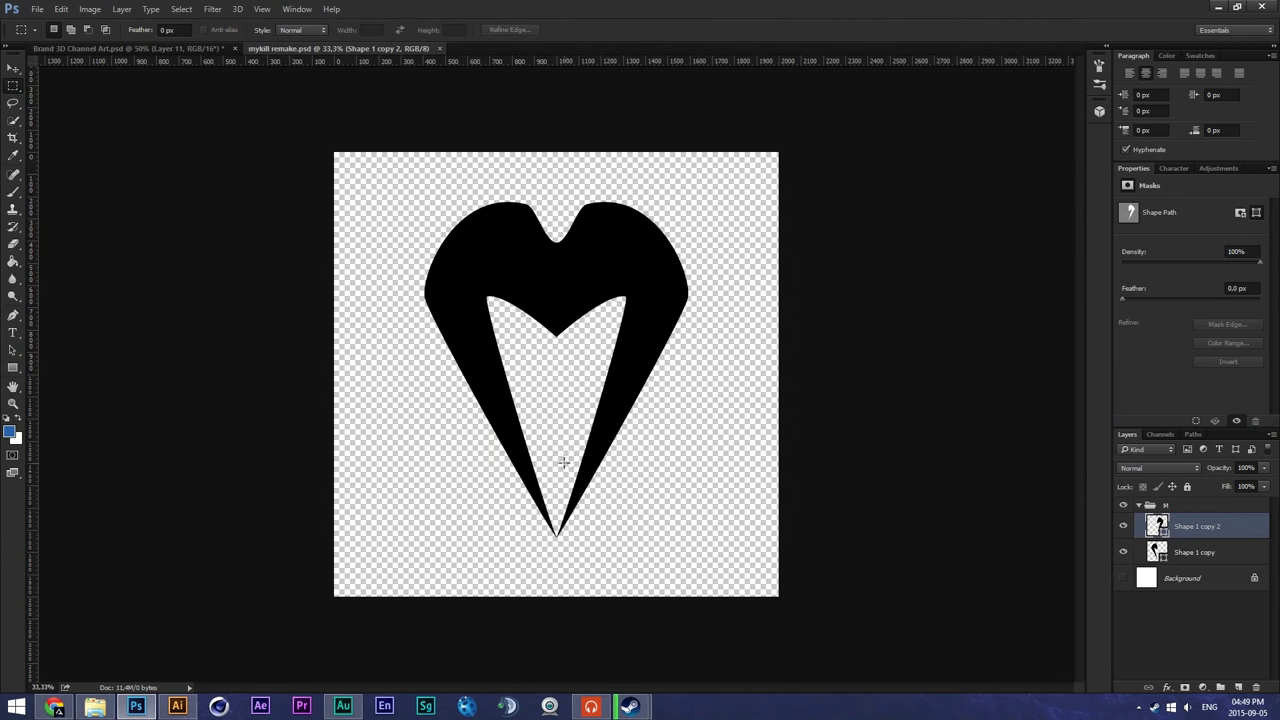
{"action": "left_click", "coordinate": [13, 68]}
{"action": "scroll", "coordinate": [628, 381], "scroll_direction": "up", "scroll_amount": 2, "text": "alt"}
{"action": "scroll", "coordinate": [628, 381], "scroll_direction": "down", "scroll_amount": 4, "text": "alt"}
{"action": "scroll", "coordinate": [628, 381], "scroll_direction": "up", "scroll_amount": 3, "text": "alt"}
{"action": "scroll", "coordinate": [628, 381], "scroll_direction": "down", "scroll_amount": 1, "text": "alt"}
{"action": "scroll", "coordinate": [654, 375], "scroll_direction": "up", "scroll_amount": 1, "text": "alt"}
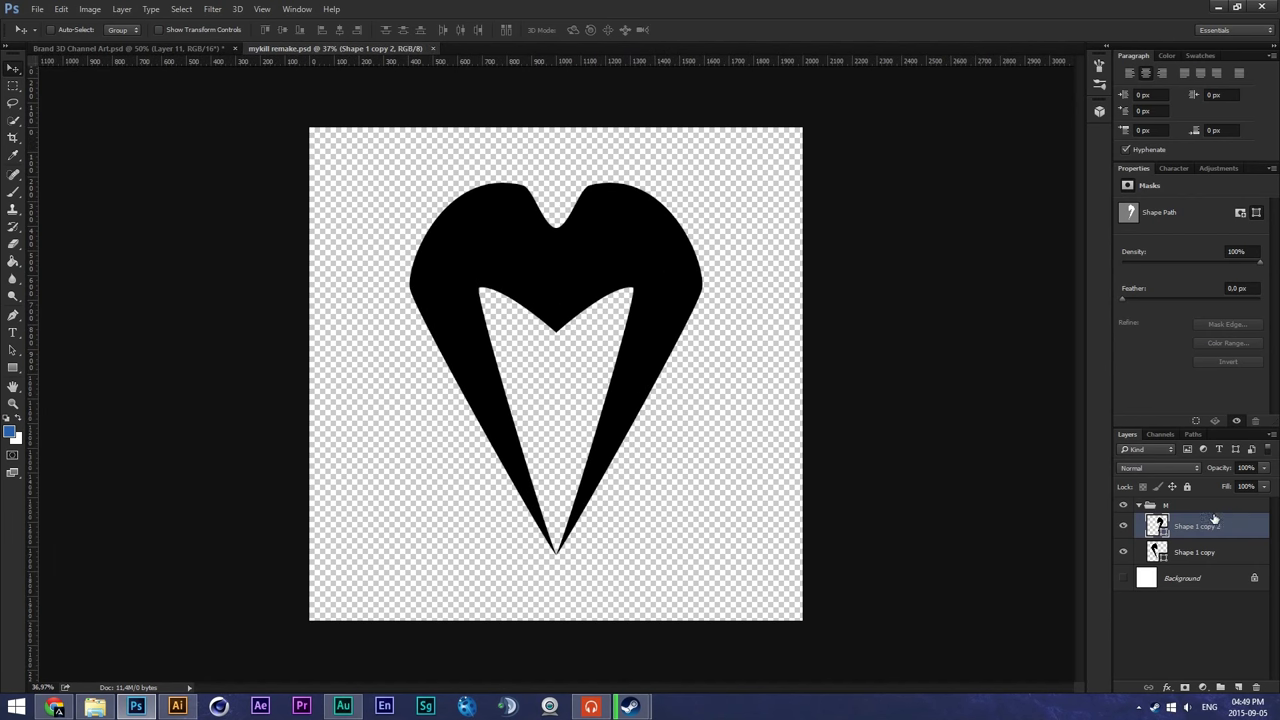
{"action": "left_click", "coordinate": [1195, 552], "text": "shift"}
{"action": "key", "text": "ctrl+e"}
Step: Move the merged shape layer out of group M and delete the empty group
{"action": "left_click_drag", "start_coordinate": [1157, 520], "coordinate": [1190, 503]}
{"action": "left_click", "coordinate": [1180, 533]}
{"action": "key", "text": "Delete"}
{"action": "left_click", "coordinate": [1180, 514]}
{"action": "scroll", "coordinate": [529, 343], "scroll_direction": "up", "scroll_amount": 1, "text": "alt"}
{"action": "scroll", "coordinate": [525, 334], "scroll_direction": "down", "scroll_amount": 2, "text": "alt"}
{"action": "scroll", "coordinate": [525, 334], "scroll_direction": "up", "scroll_amount": 2, "text": "alt"}
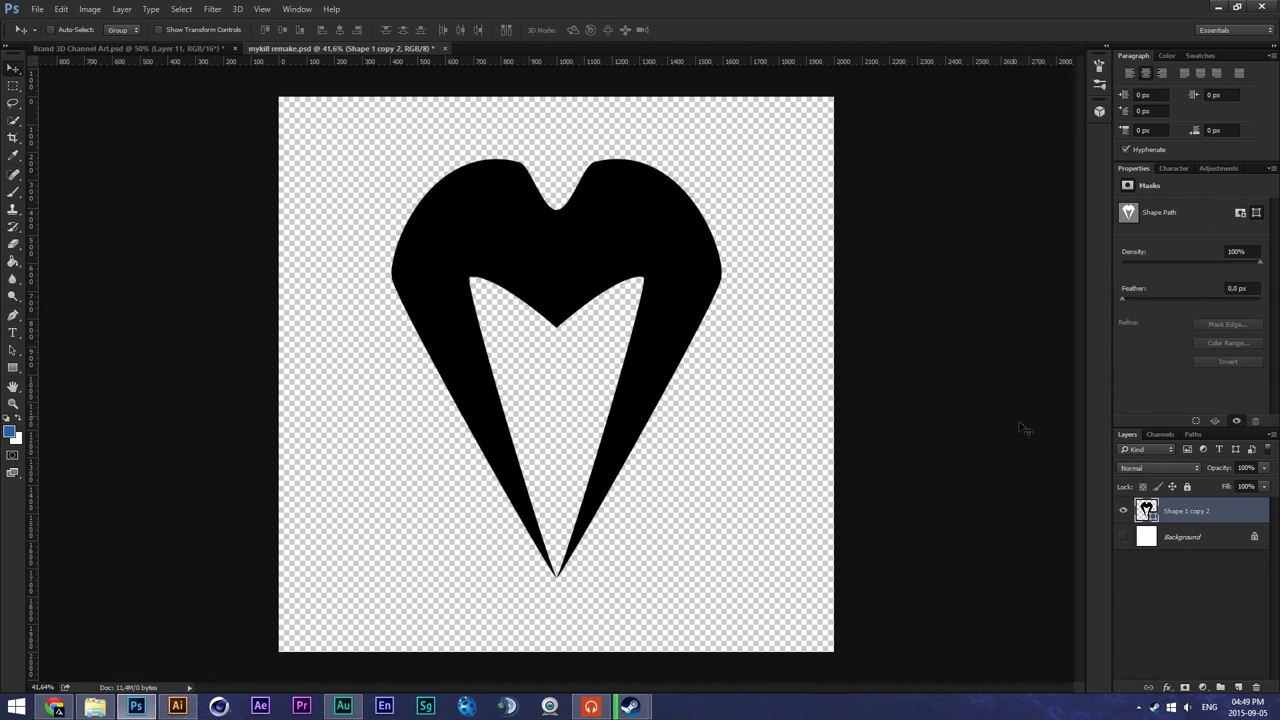
Step: Load the merged heart-shaped M as a selection and make a work path from it with a tolerance of 2.0 pixels
{"action": "left_click", "coordinate": [1147, 512], "text": "ctrl"}
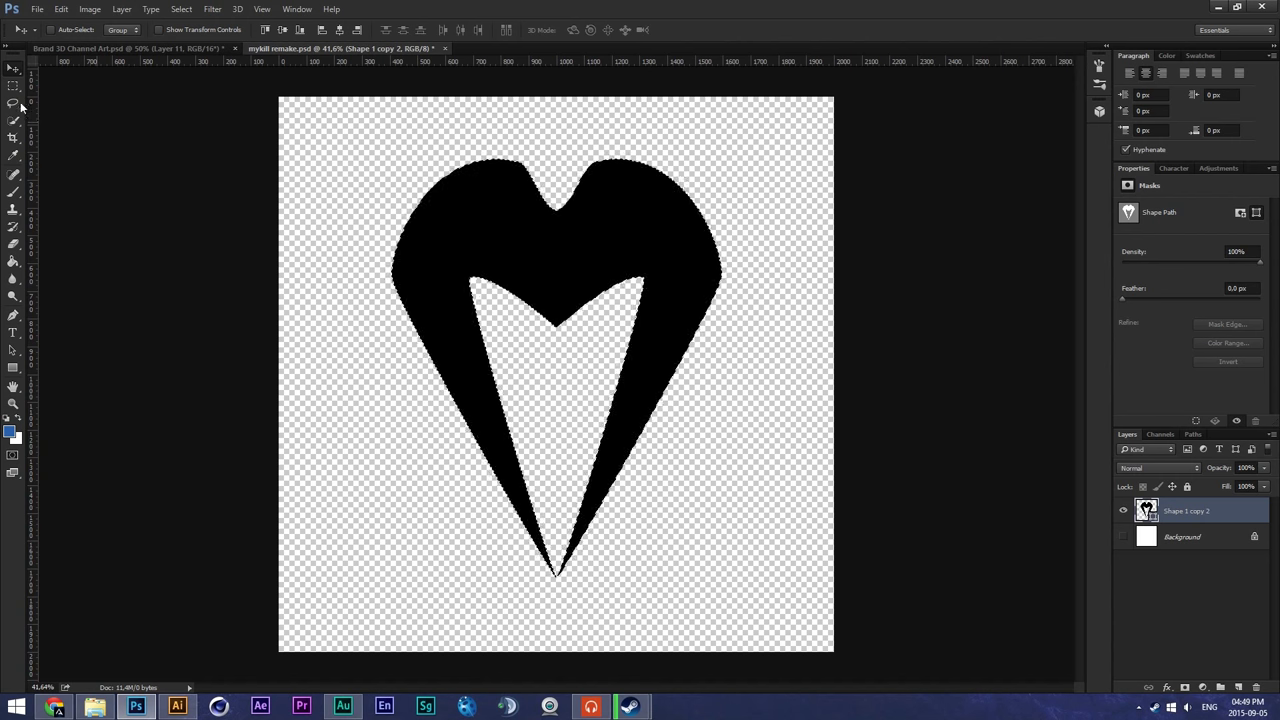
{"action": "key", "text": "m"}
{"action": "right_click", "coordinate": [625, 357]}
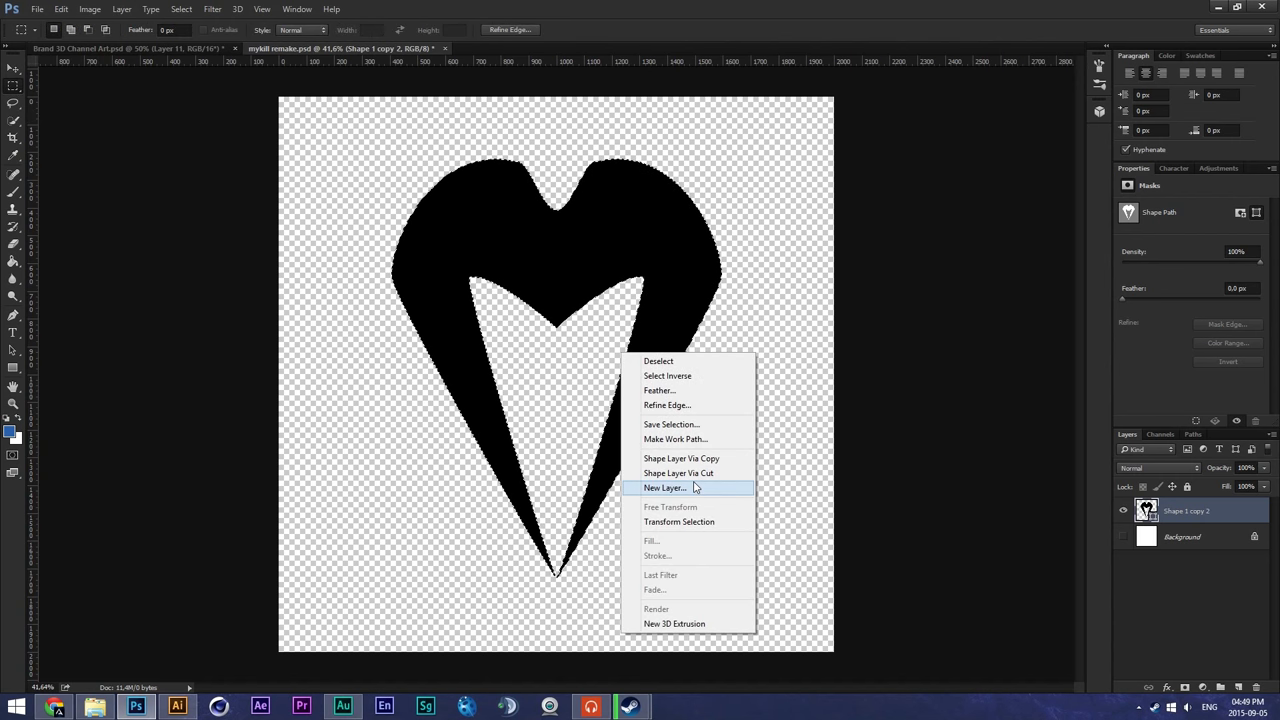
{"action": "left_click", "coordinate": [705, 442]}
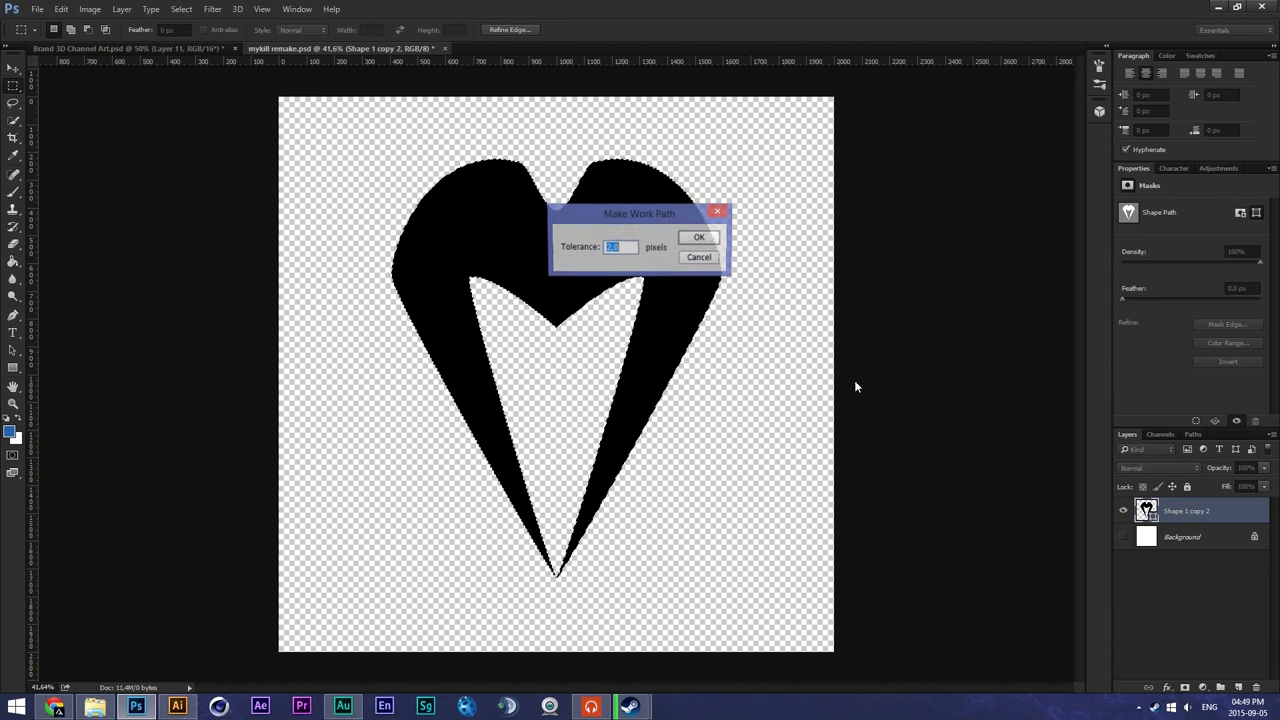
{"action": "left_click", "coordinate": [711, 240]}
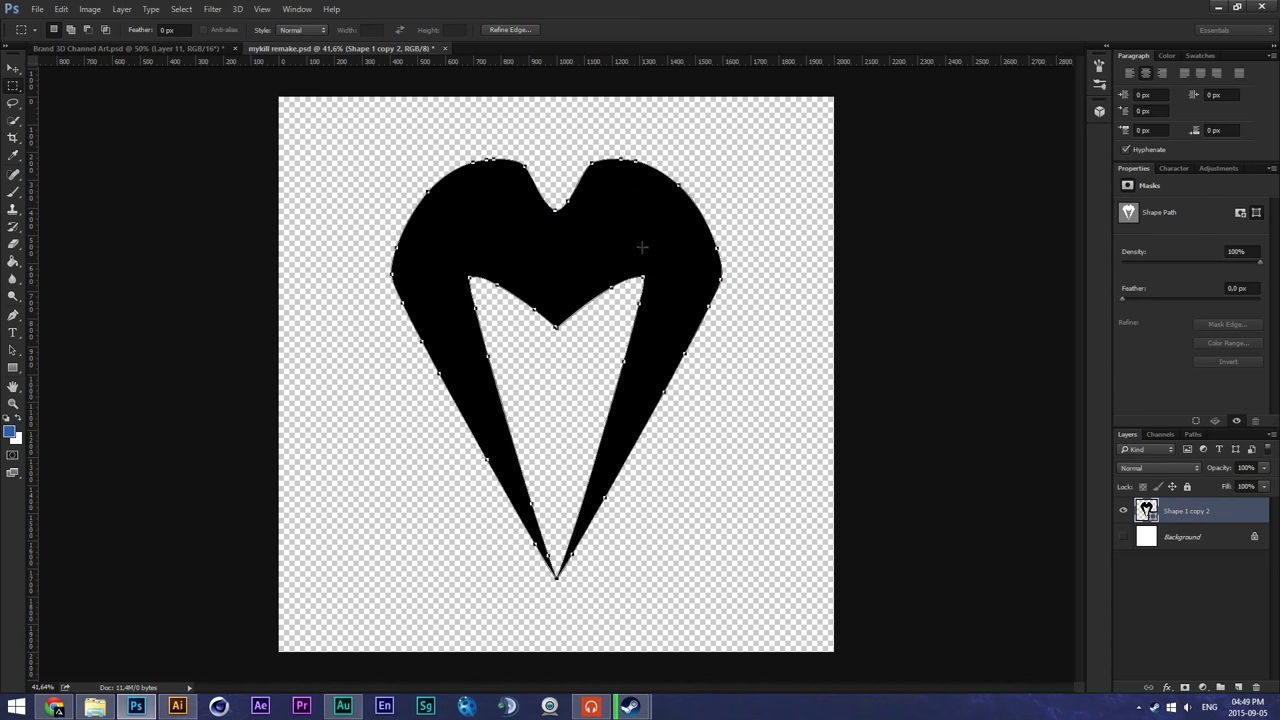
{"action": "scroll", "coordinate": [530, 302], "scroll_direction": "up", "scroll_amount": 1, "text": "alt"}
{"action": "scroll", "coordinate": [531, 302], "scroll_direction": "down", "scroll_amount": 2, "text": "alt"}
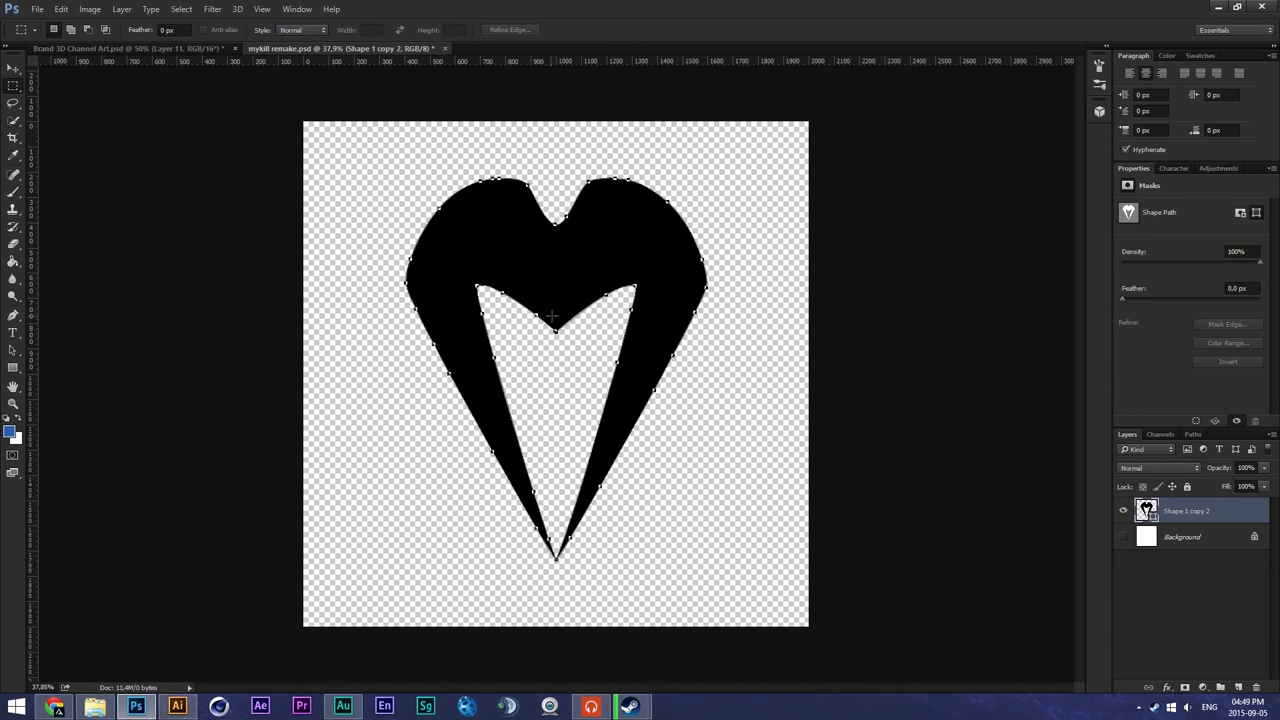
{"action": "scroll", "coordinate": [552, 317], "scroll_direction": "up", "scroll_amount": 10, "text": "alt"}
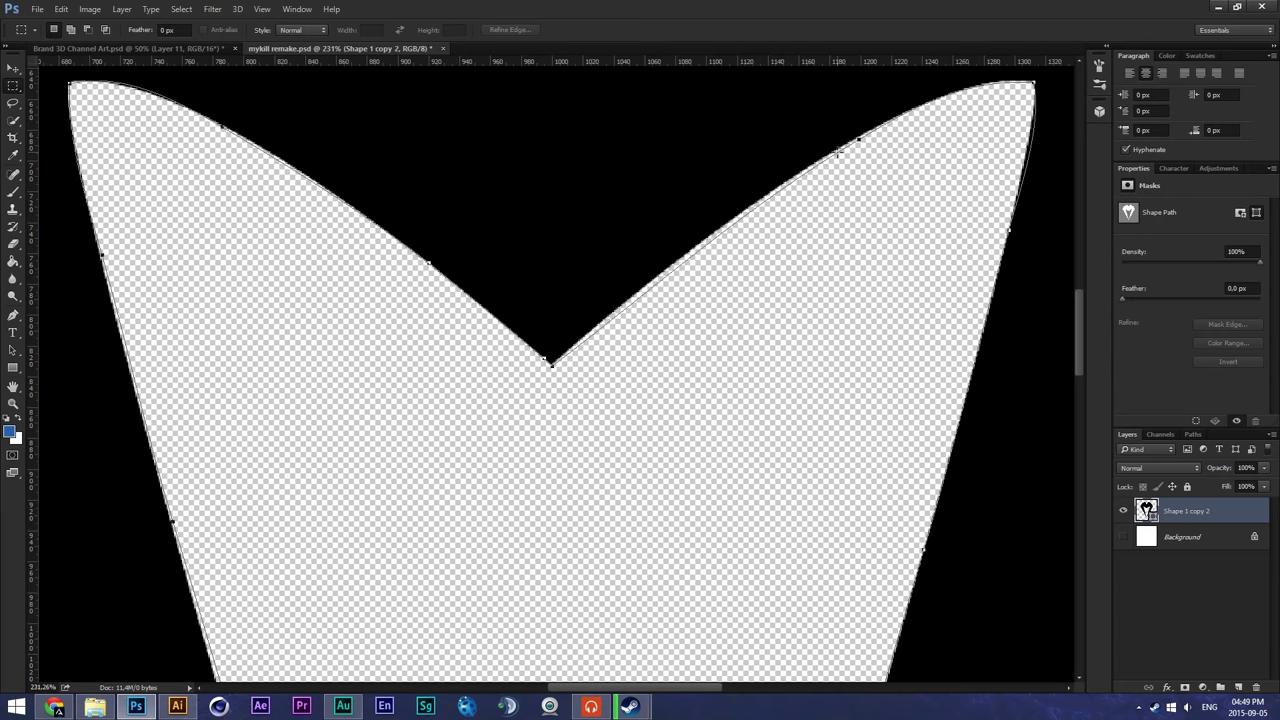
{"action": "scroll", "coordinate": [551, 366], "scroll_direction": "down", "scroll_amount": 10, "text": "alt"}
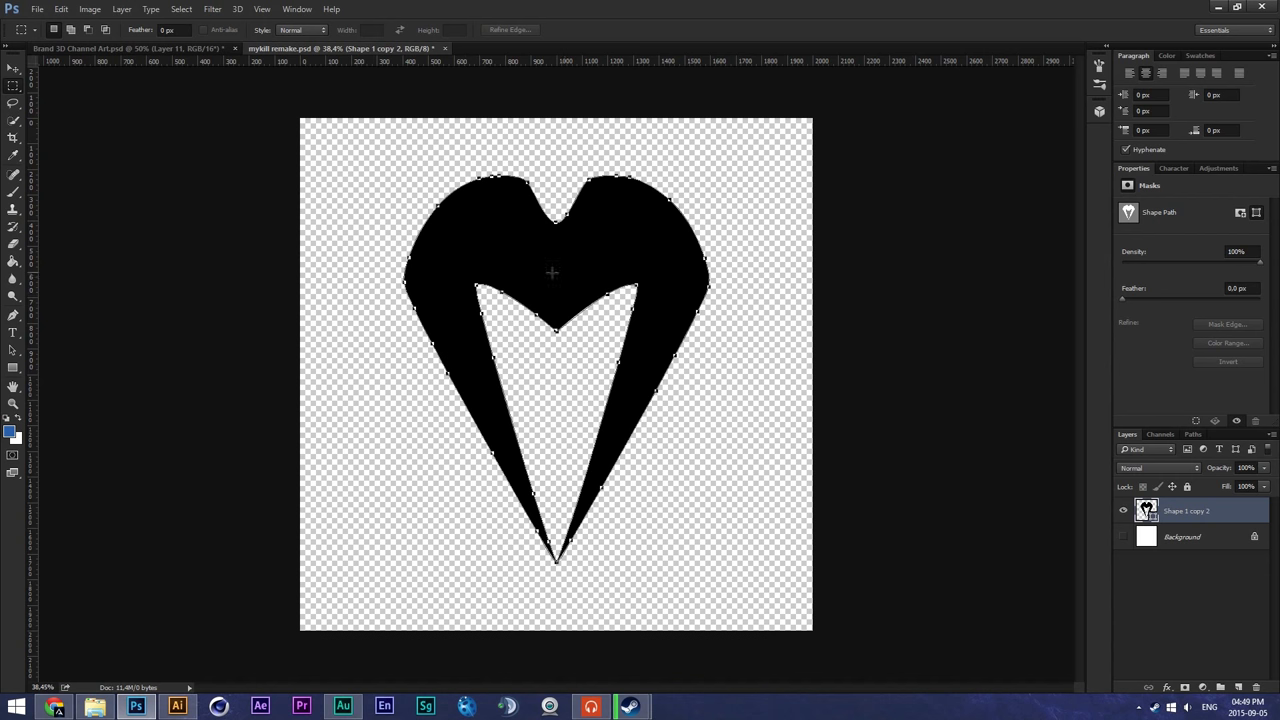
Step: Try to export the work path to the Desktop as the Illustrator file mykill remake.ai
{"action": "left_click", "coordinate": [44, 12]}
{"action": "mouse_move", "coordinate": [79, 203]}
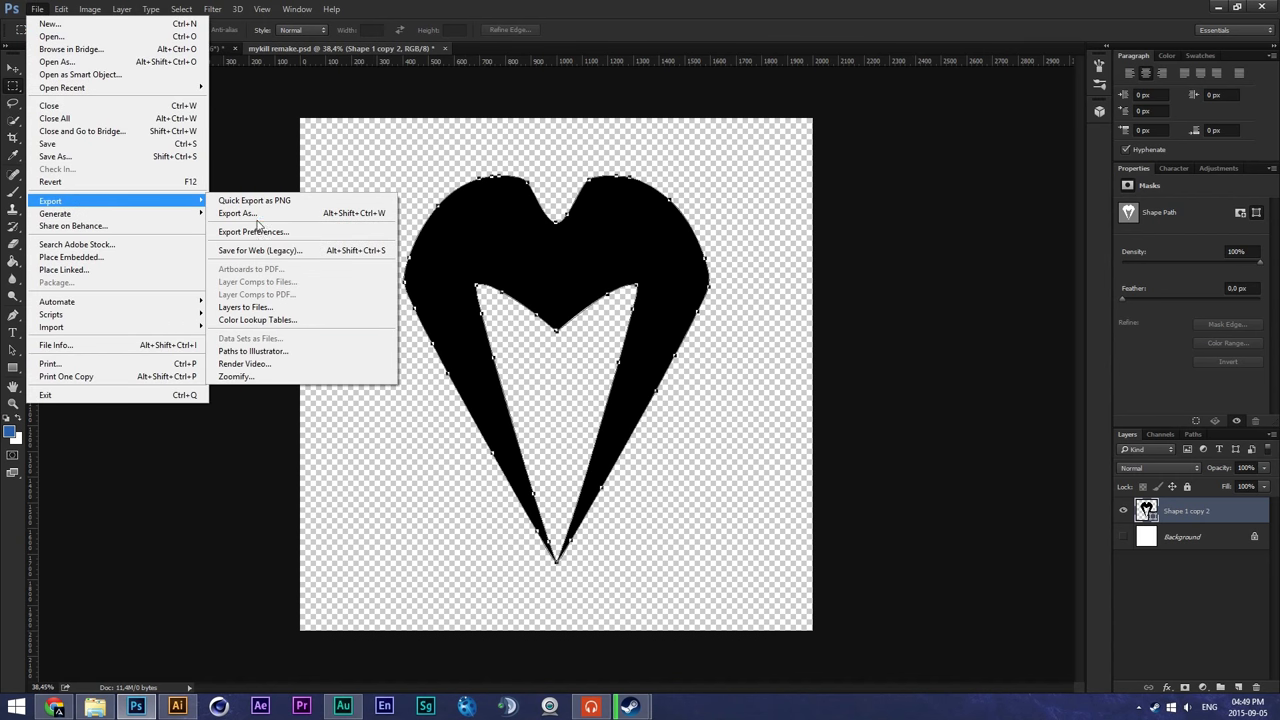
{"action": "left_click", "coordinate": [255, 355]}
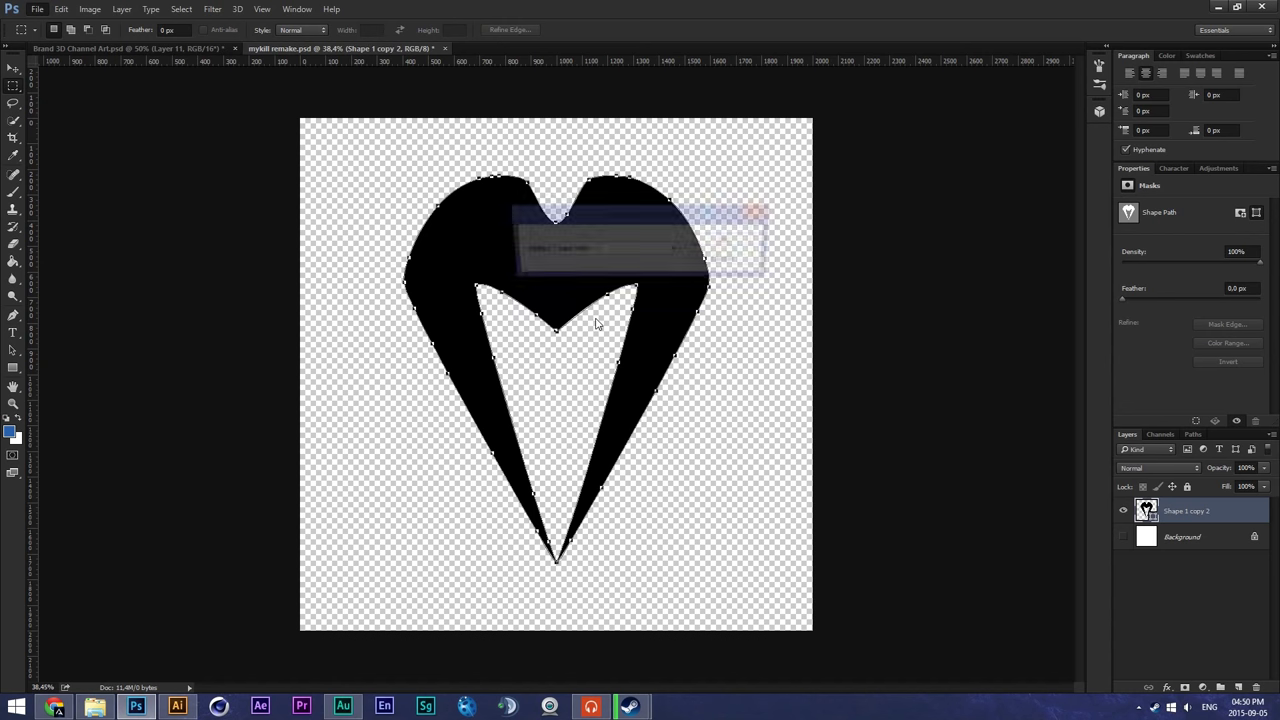
{"action": "left_click", "coordinate": [724, 242]}
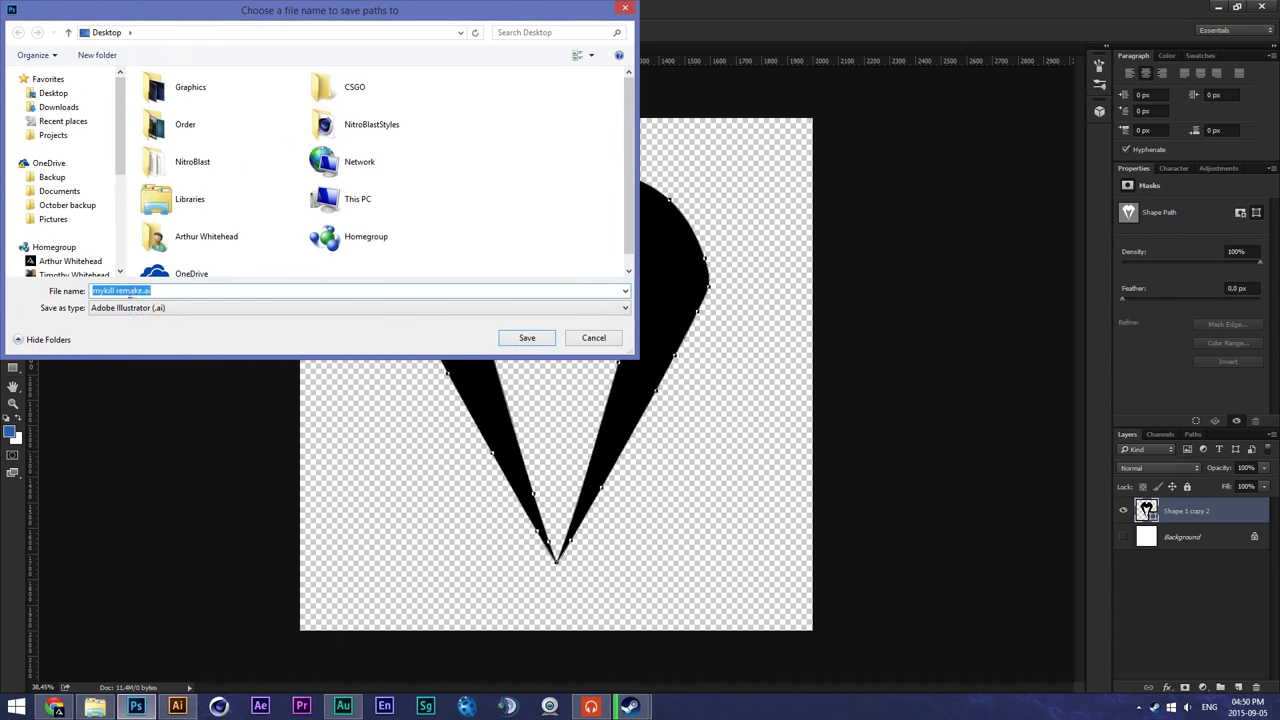
{"action": "left_click", "coordinate": [117, 291]}
{"action": "left_click", "coordinate": [596, 338]}
Step: Switch to Illustrator and save the A logo document under the name My logo vectorssss.ai on the Desktop
{"action": "left_click", "coordinate": [177, 706]}
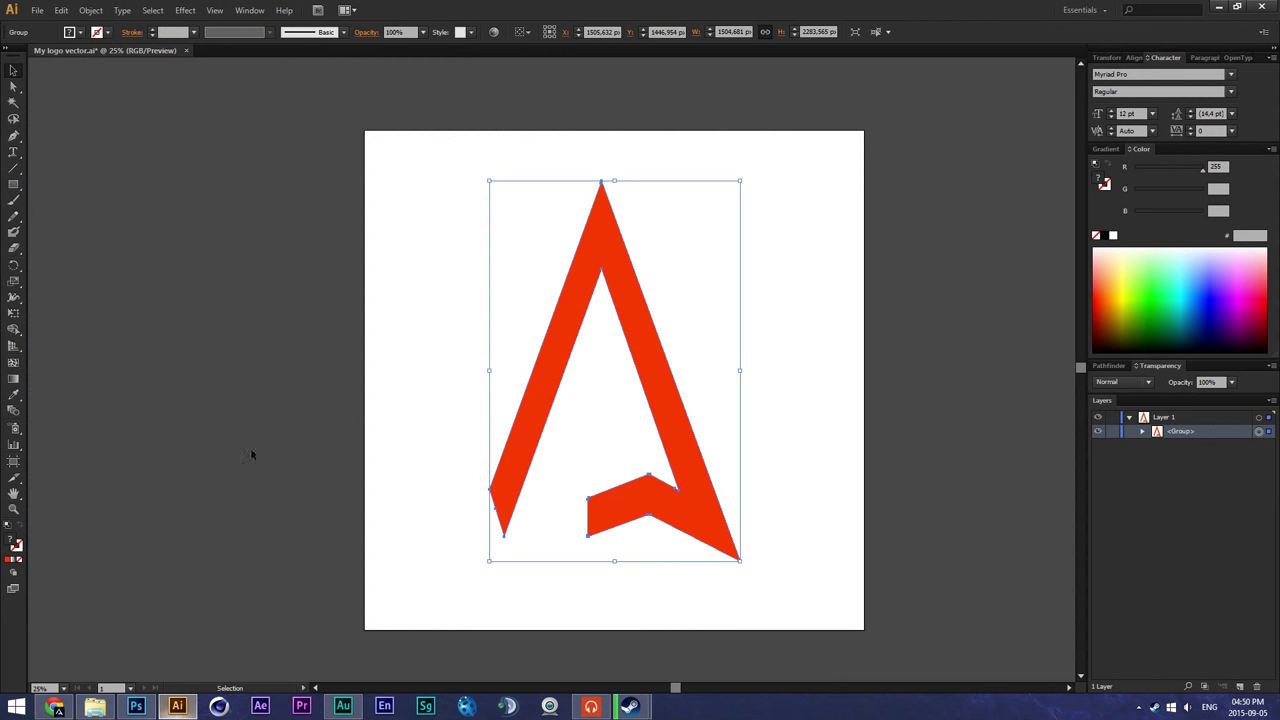
{"action": "left_click", "coordinate": [38, 9]}
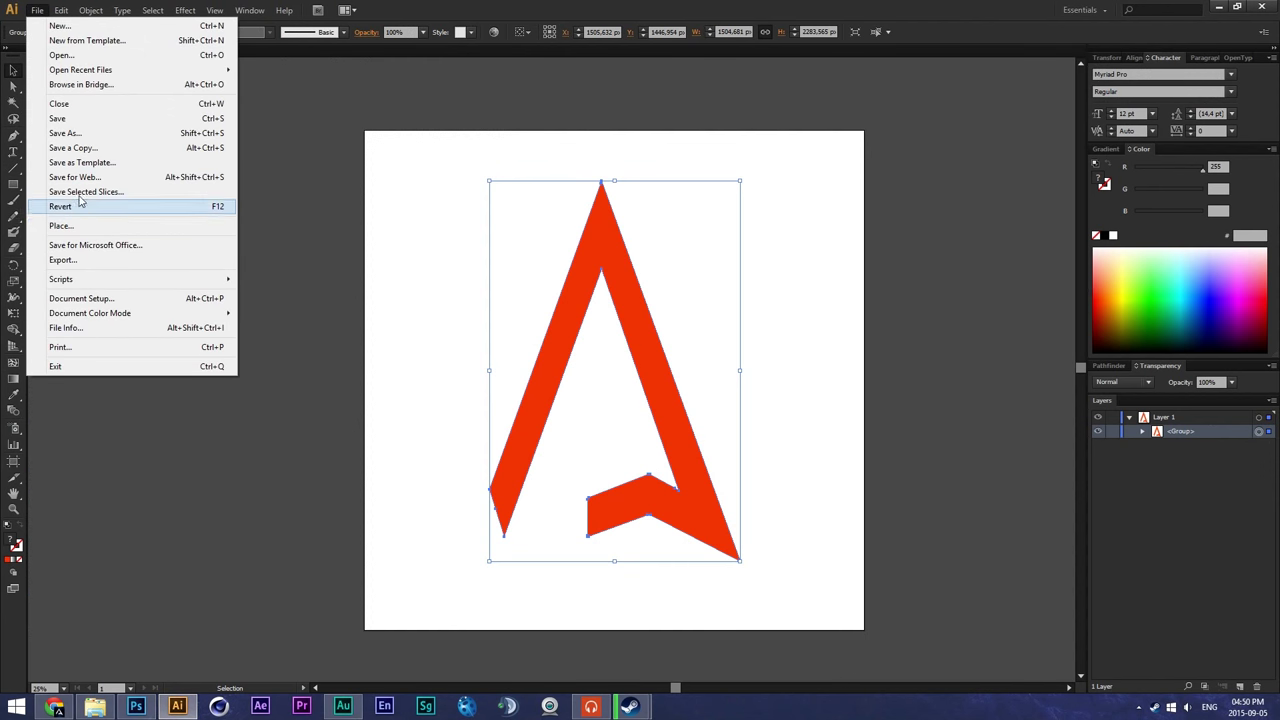
{"action": "left_click", "coordinate": [65, 133]}
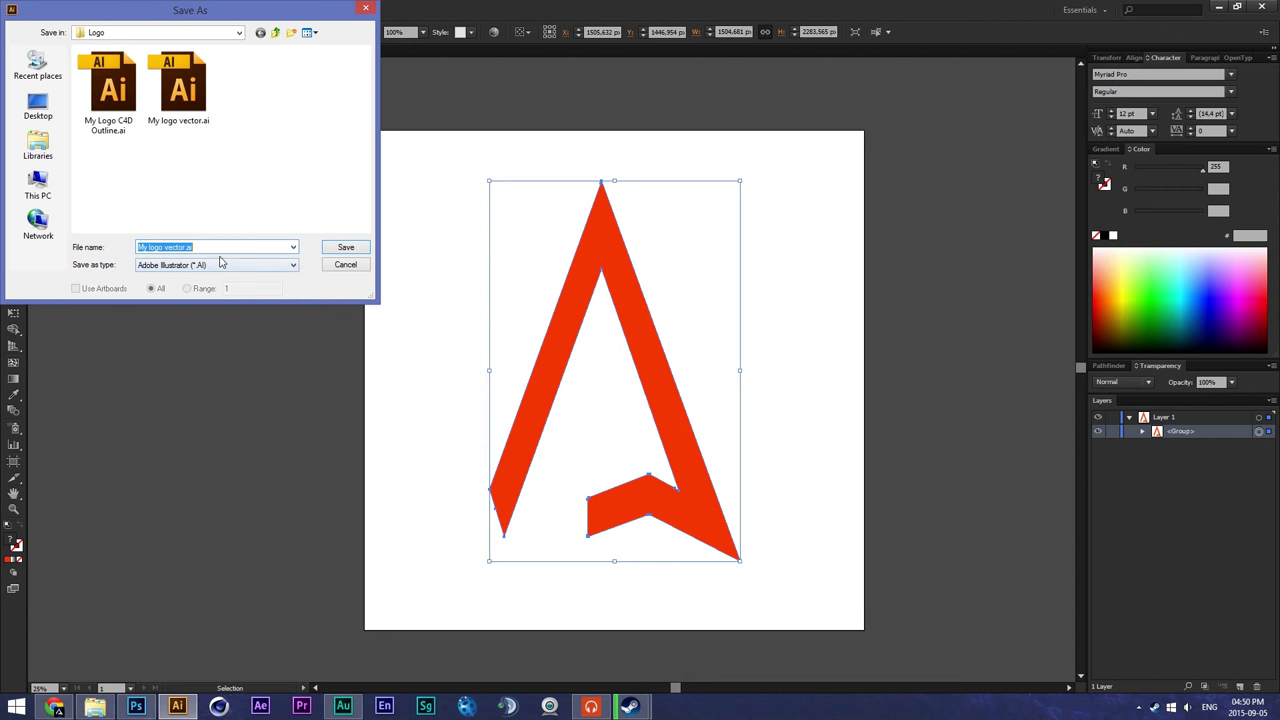
{"action": "left_click", "coordinate": [185, 246]}
{"action": "type", "text": "ssss"}
{"action": "left_click", "coordinate": [38, 105]}
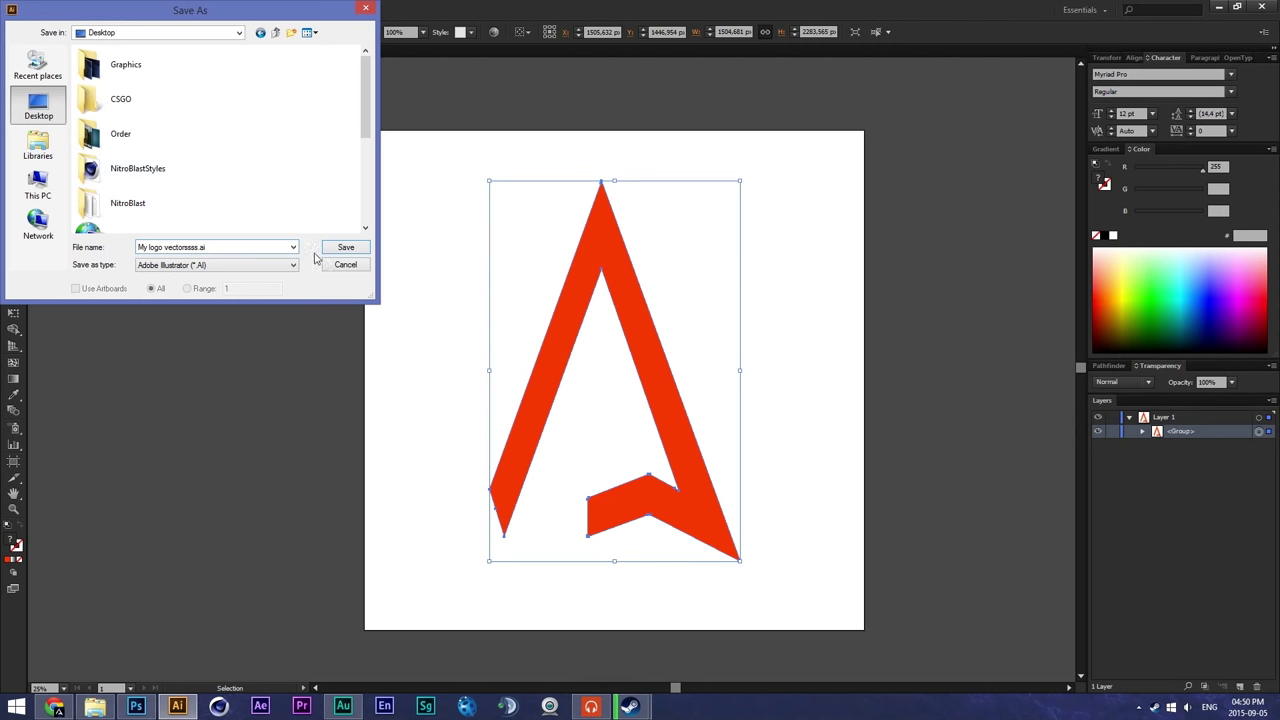
{"action": "left_click", "coordinate": [345, 247]}
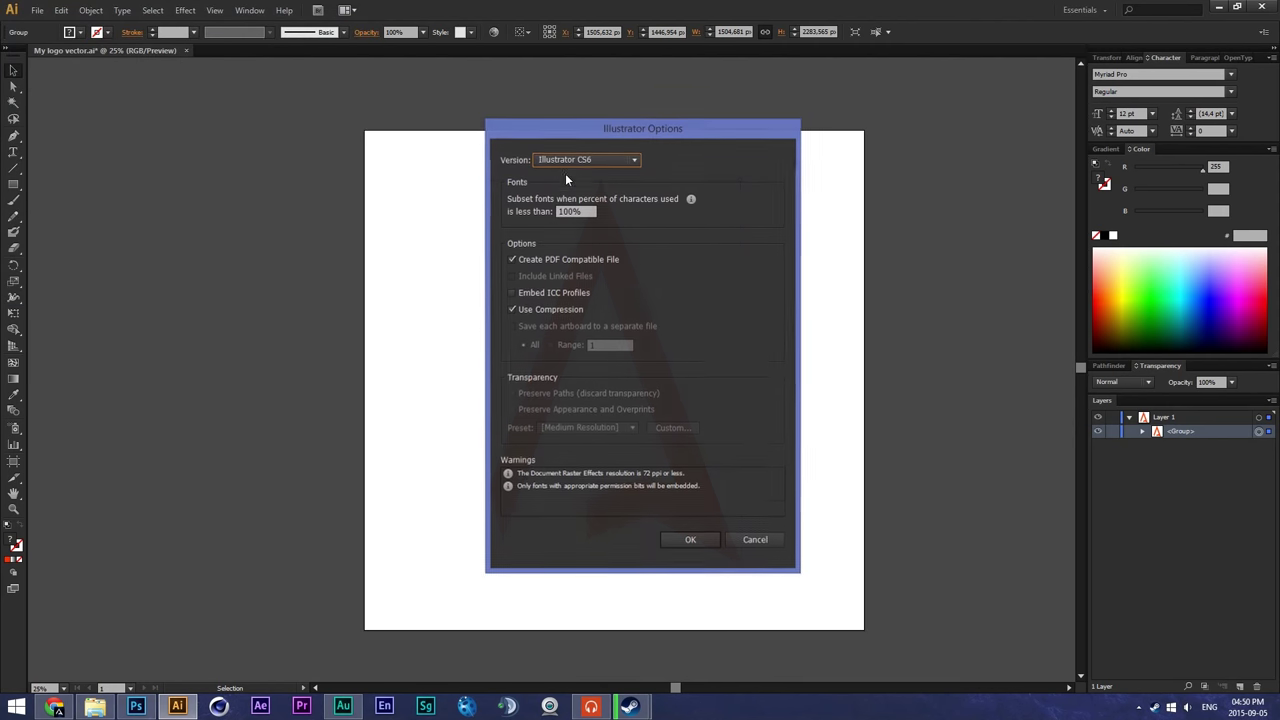
Step: Set the saved file's version to Illustrator 8 and accept saving in the older format
{"action": "left_click", "coordinate": [576, 165]}
{"action": "left_click", "coordinate": [590, 299]}
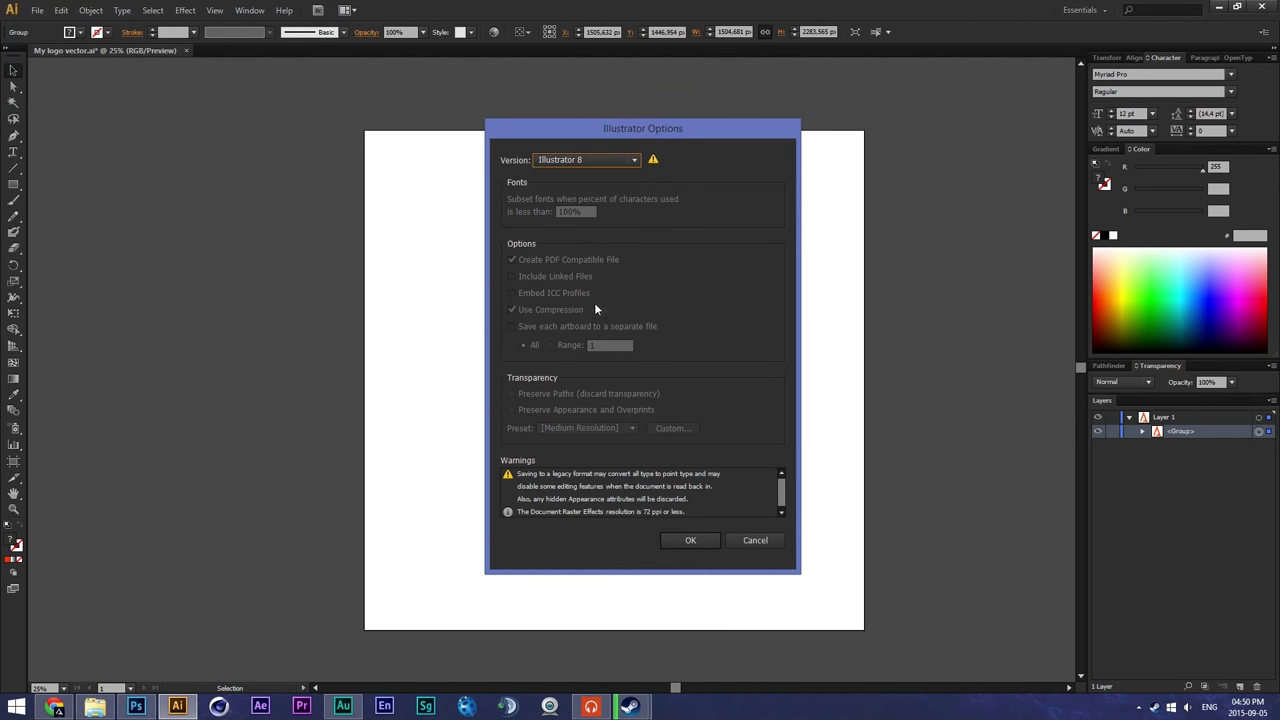
{"action": "left_click", "coordinate": [690, 540]}
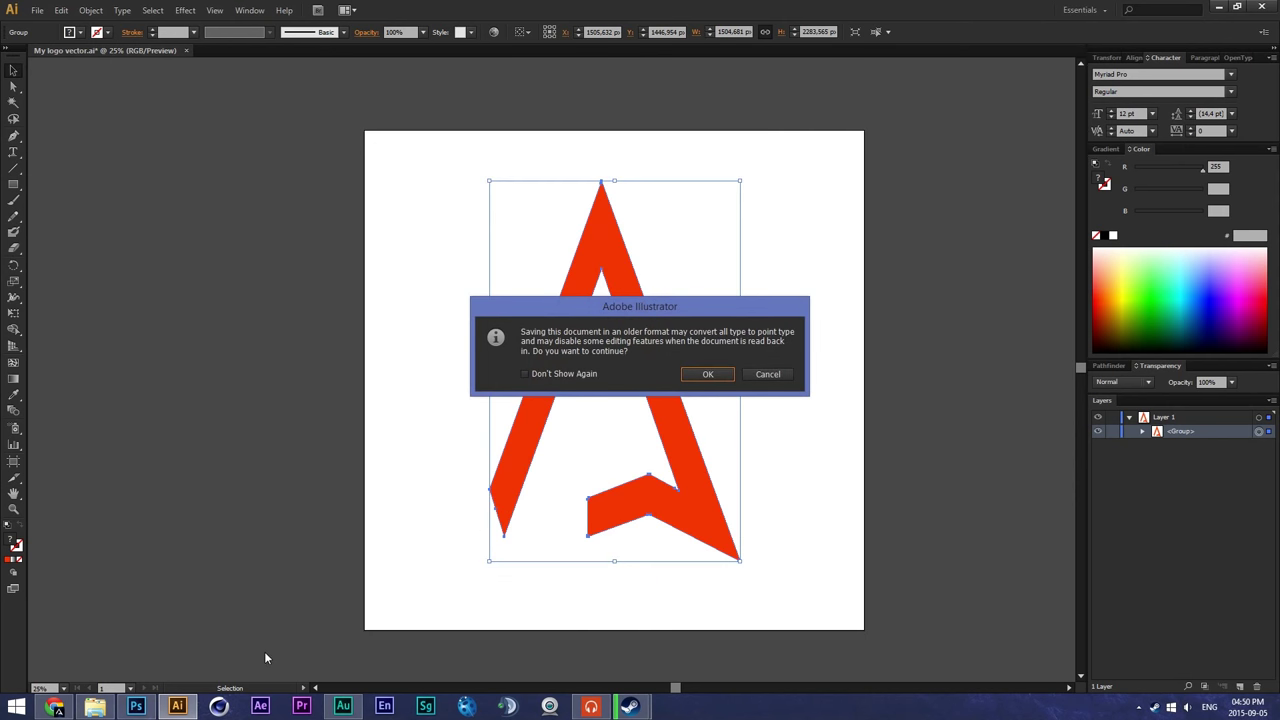
{"action": "left_click", "coordinate": [707, 374]}
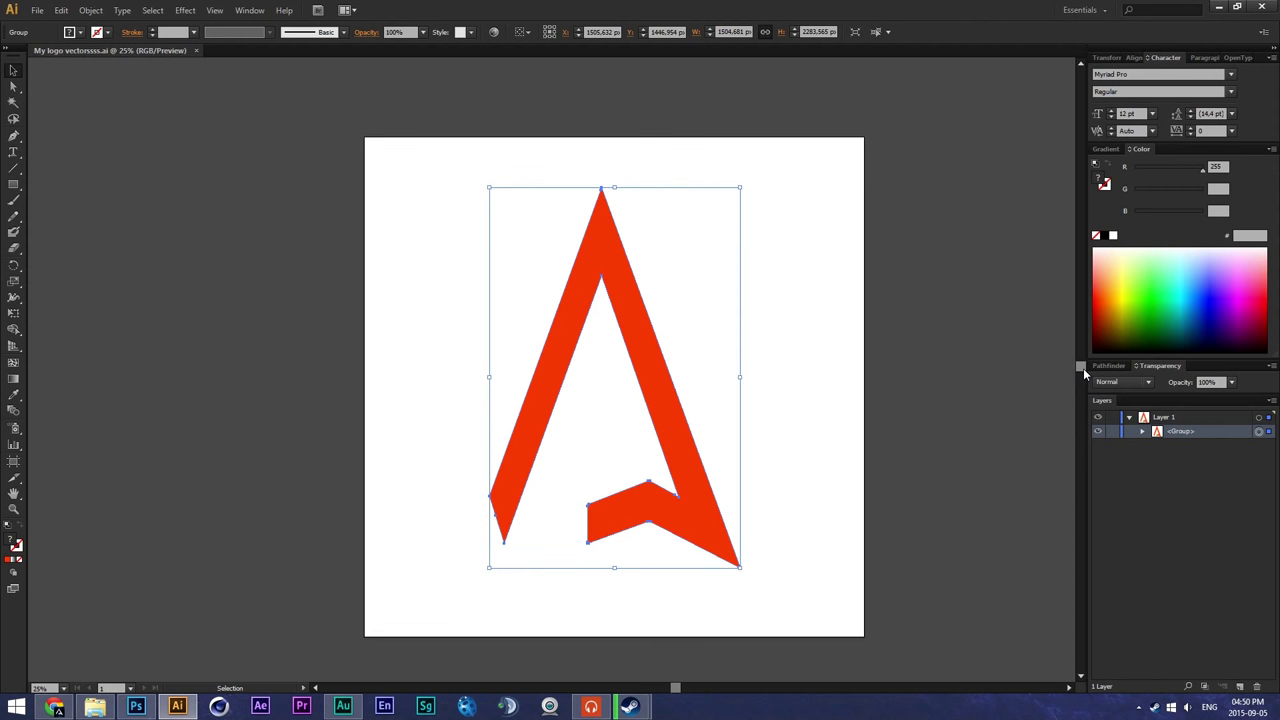
Step: Launch Cinema 4D and open the Graphics folder on the Desktop in the file browser
{"action": "left_click", "coordinate": [219, 706]}
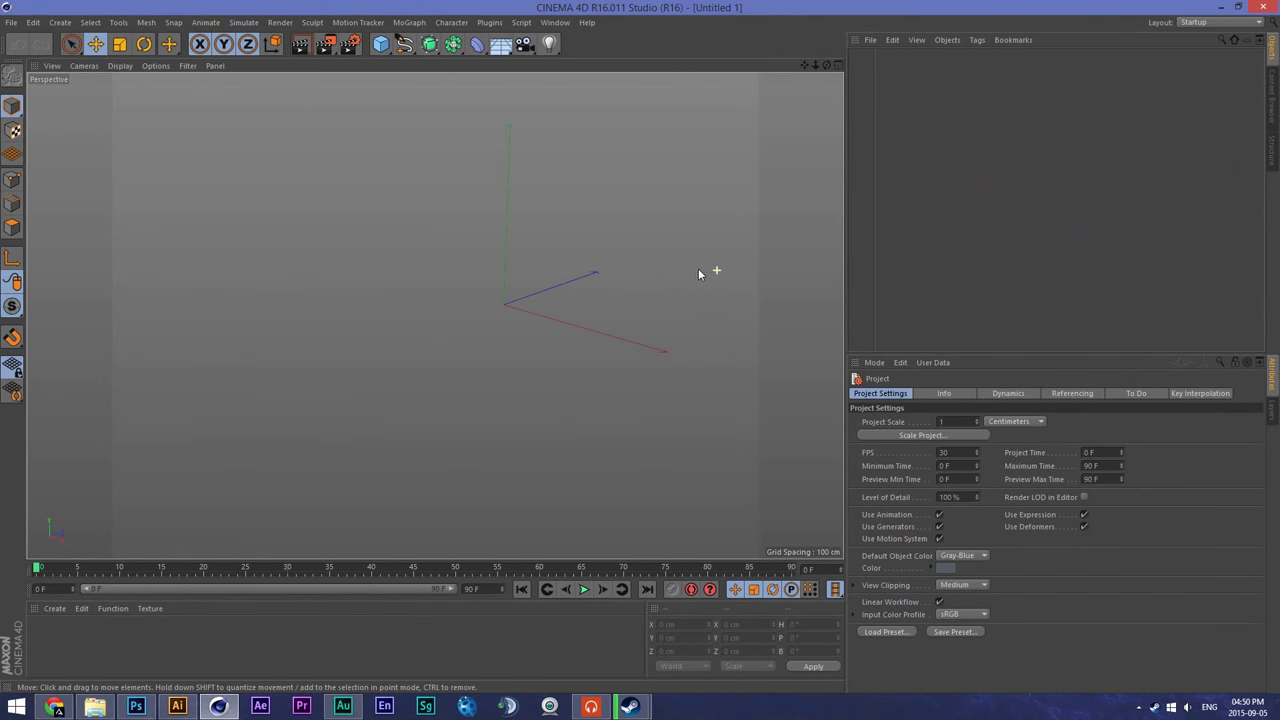
{"action": "left_click", "coordinate": [95, 706]}
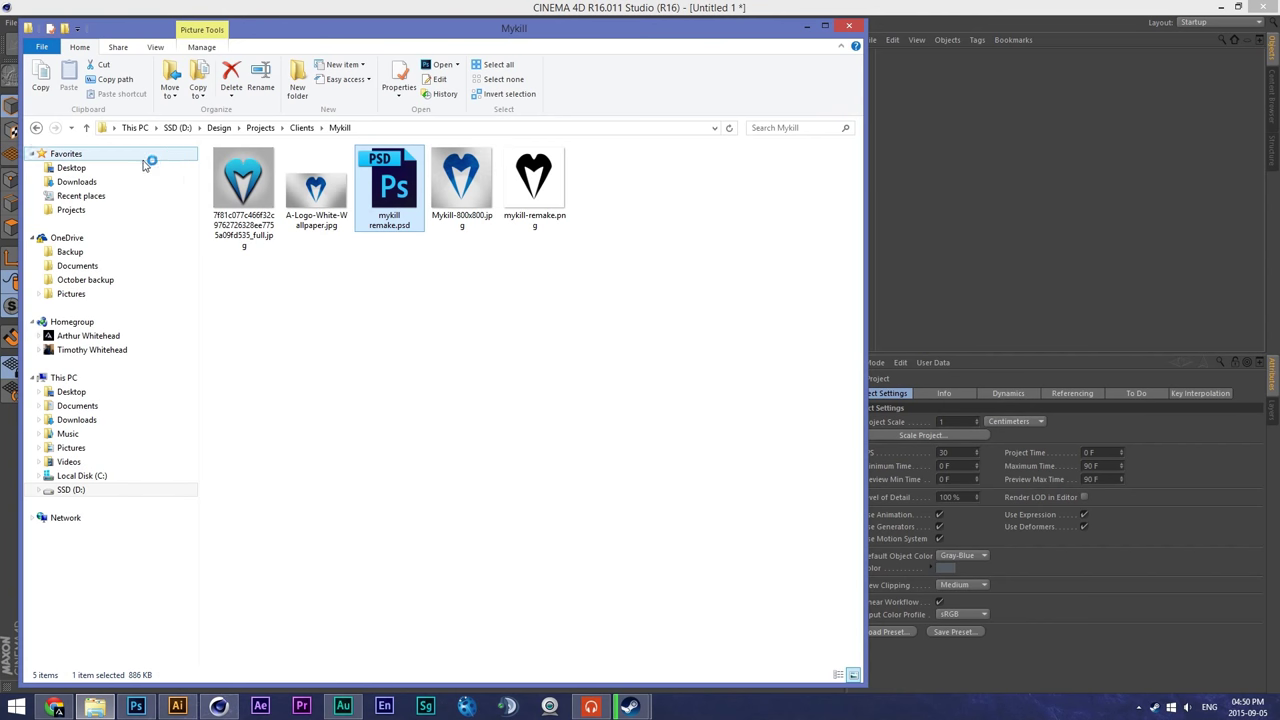
{"action": "left_click", "coordinate": [71, 168]}
{"action": "left_click_drag", "start_coordinate": [352, 30], "coordinate": [639, 29]}
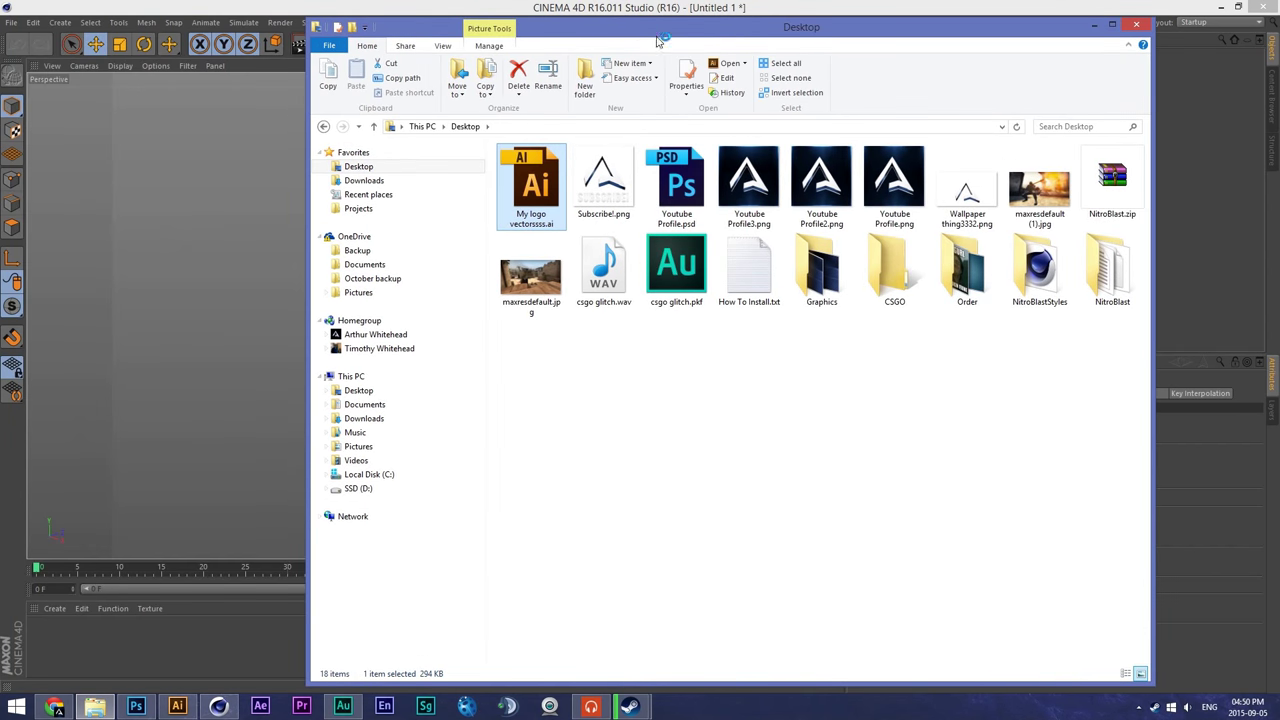
{"action": "double_click", "coordinate": [821, 268]}
{"action": "left_click", "coordinate": [657, 7]}
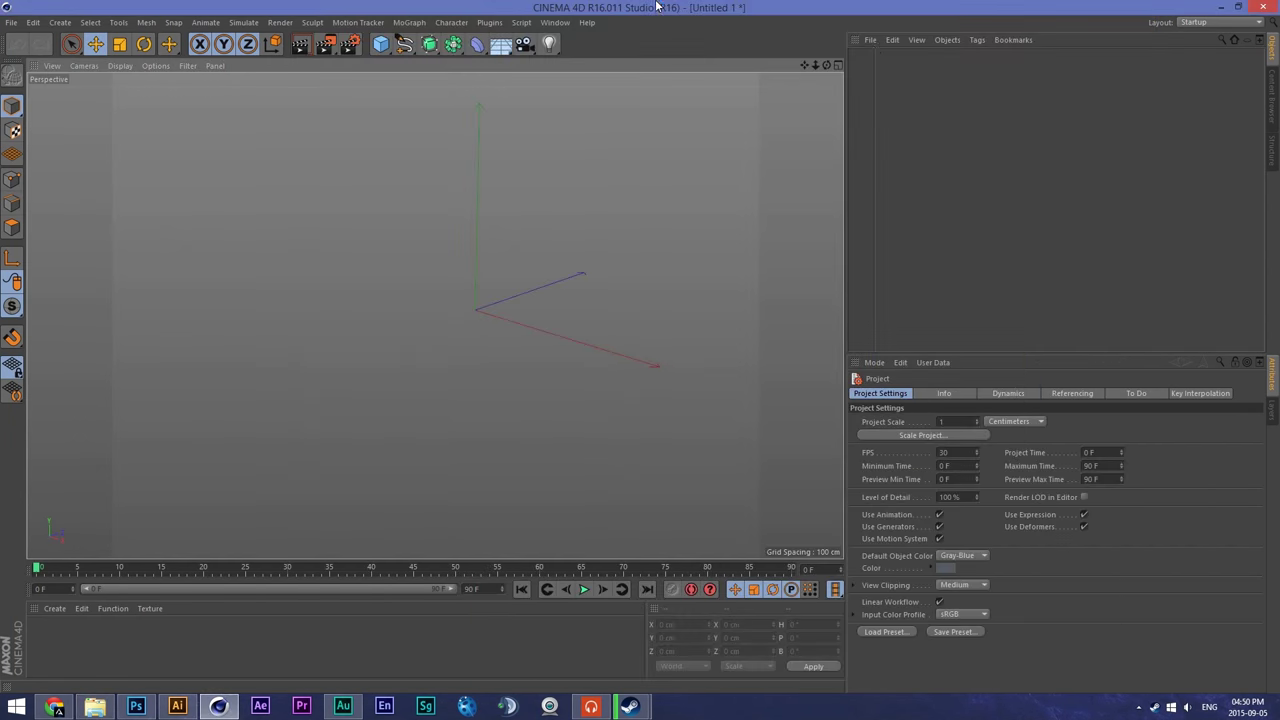
{"action": "left_click", "coordinate": [870, 39]}
{"action": "mouse_move", "coordinate": [910, 91]}
{"action": "mouse_move", "coordinate": [993, 91]}
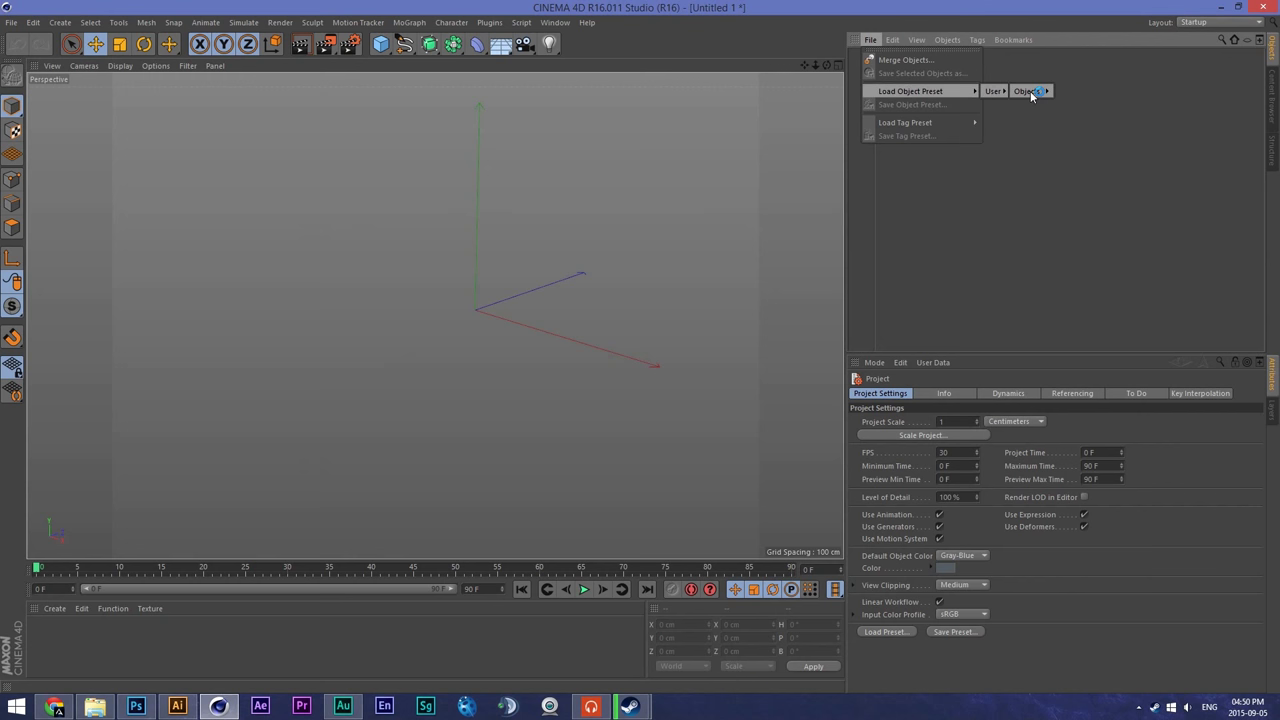
{"action": "left_click", "coordinate": [1107, 240]}
{"action": "left_click_drag", "start_coordinate": [806, 64], "coordinate": [352, 461]}
{"action": "scroll", "coordinate": [756, 138], "scroll_direction": "down", "scroll_amount": 5}
{"action": "scroll", "coordinate": [656, 173], "scroll_direction": "down", "scroll_amount": 2}
{"action": "scroll", "coordinate": [656, 172], "scroll_direction": "up", "scroll_amount": 3}
{"action": "key", "text": "Delete"}
Step: Import My logo vectorssss.ai from the Desktop into Cinema 4D with Connect Splines enabled
{"action": "left_click", "coordinate": [95, 707]}
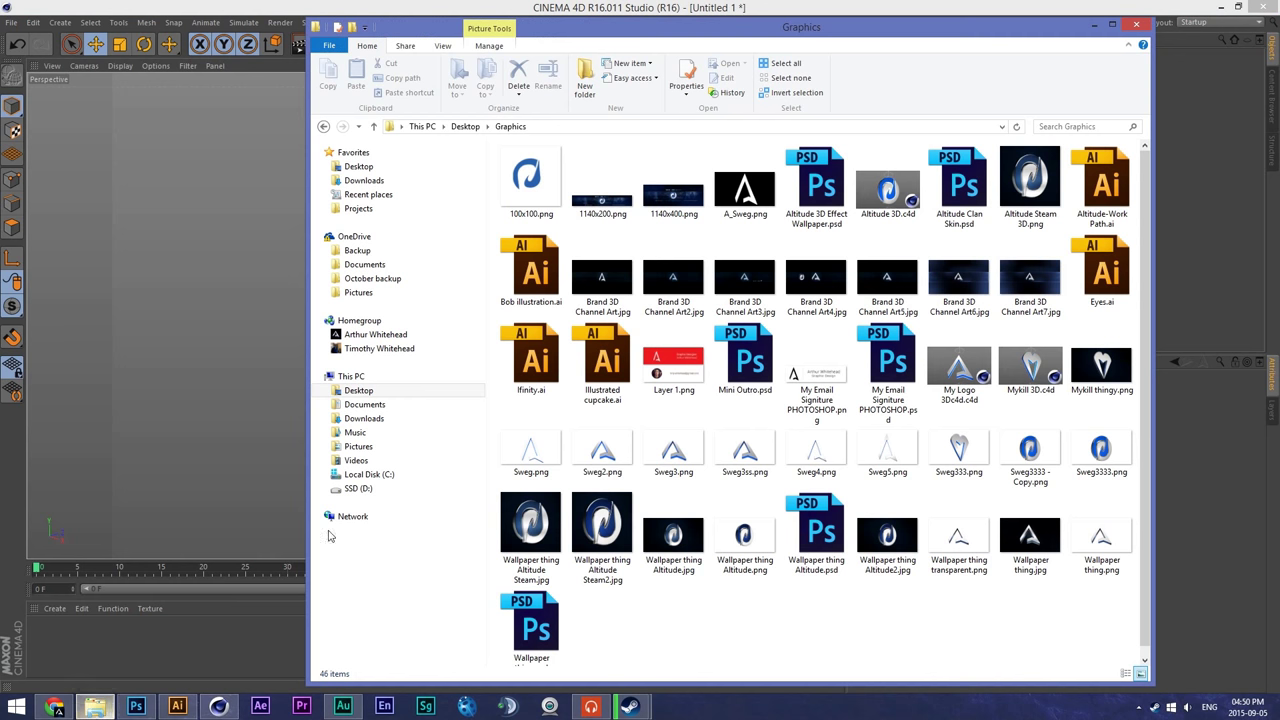
{"action": "left_click", "coordinate": [430, 170]}
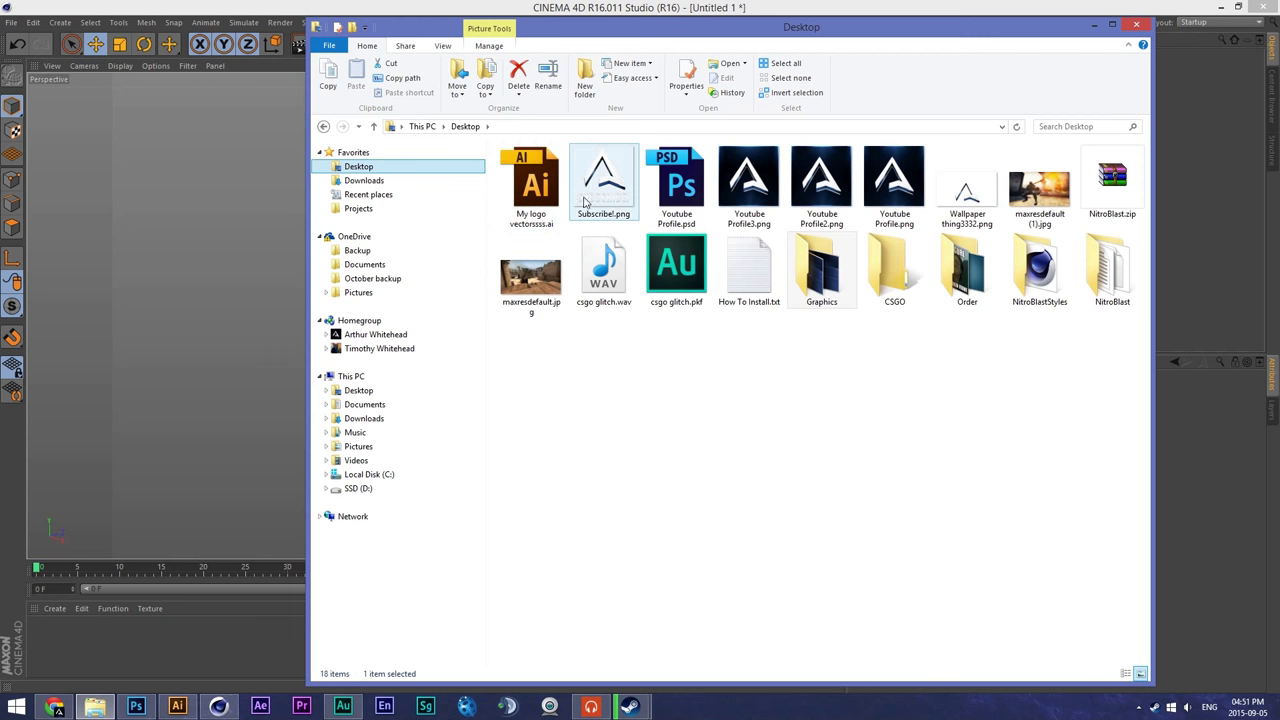
{"action": "left_click", "coordinate": [540, 212]}
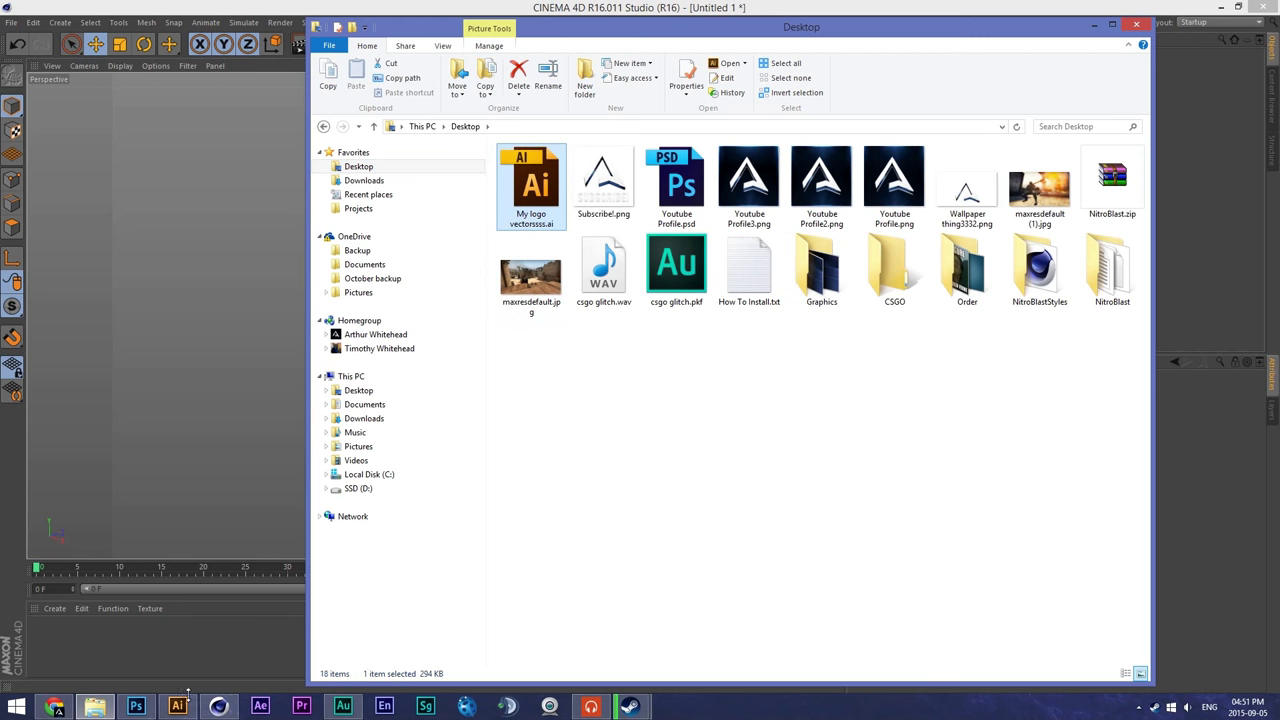
{"action": "left_click_drag", "start_coordinate": [531, 186], "coordinate": [170, 180]}
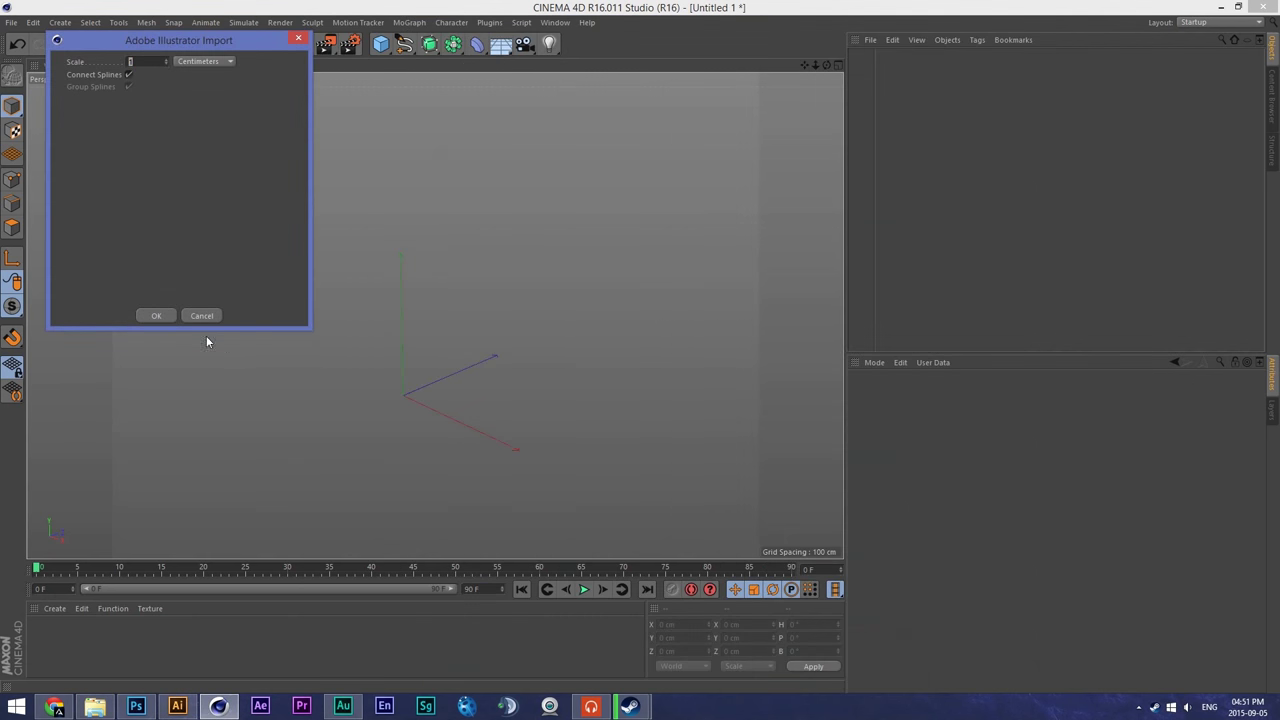
{"action": "left_click", "coordinate": [154, 317]}
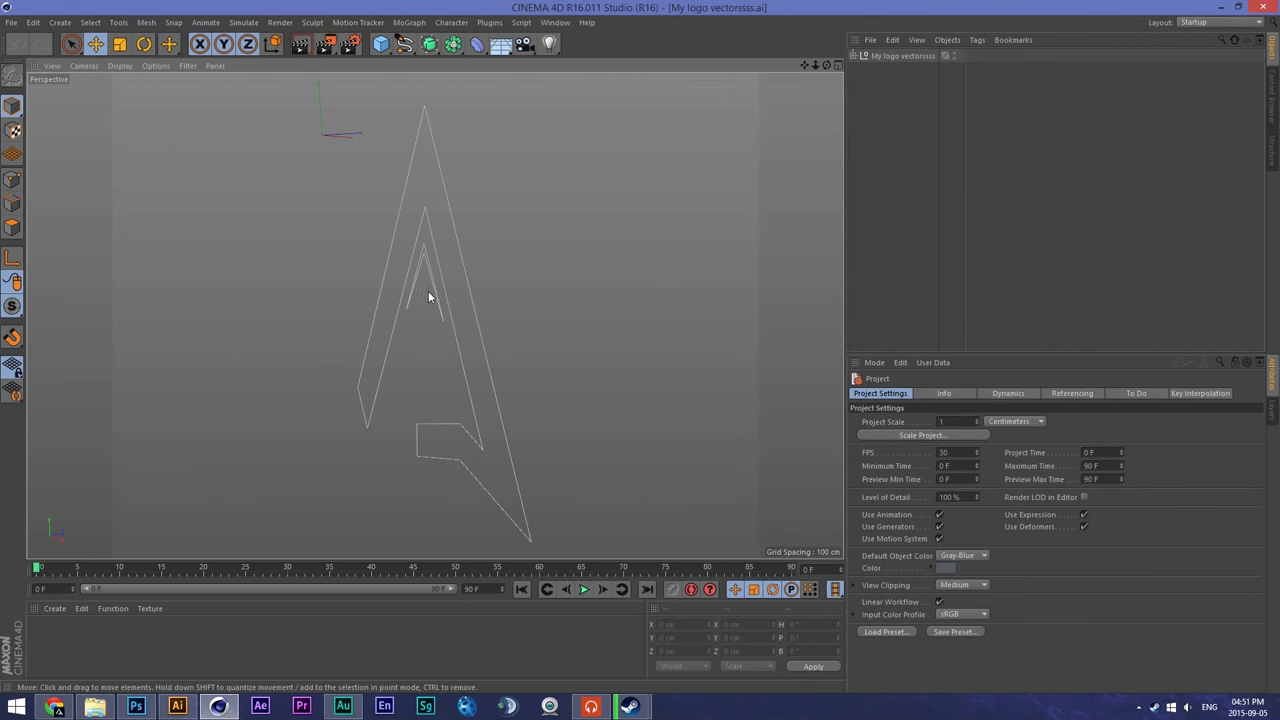
Step: Switch to Illustrator, expand the logo's group in Layer 1 and hide the white inner path
{"action": "left_click", "coordinate": [95, 706]}
{"action": "left_click", "coordinate": [95, 706]}
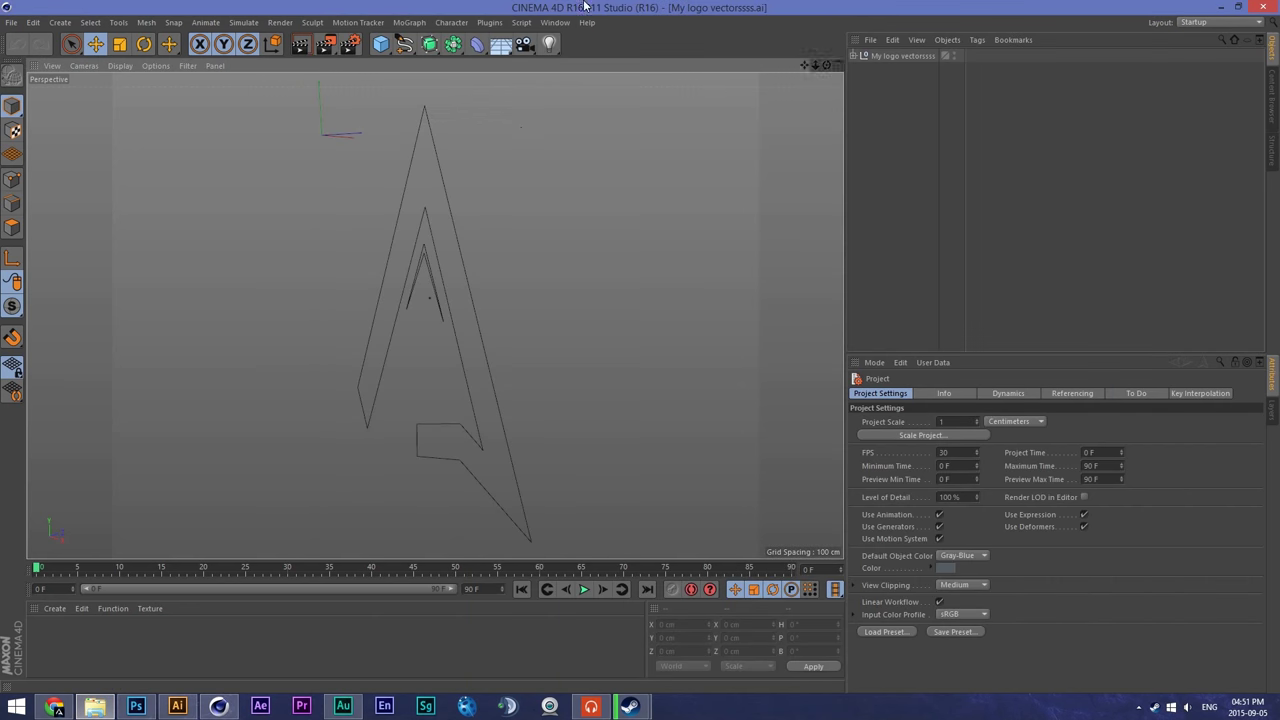
{"action": "left_click", "coordinate": [433, 292]}
{"action": "left_click", "coordinate": [177, 706]}
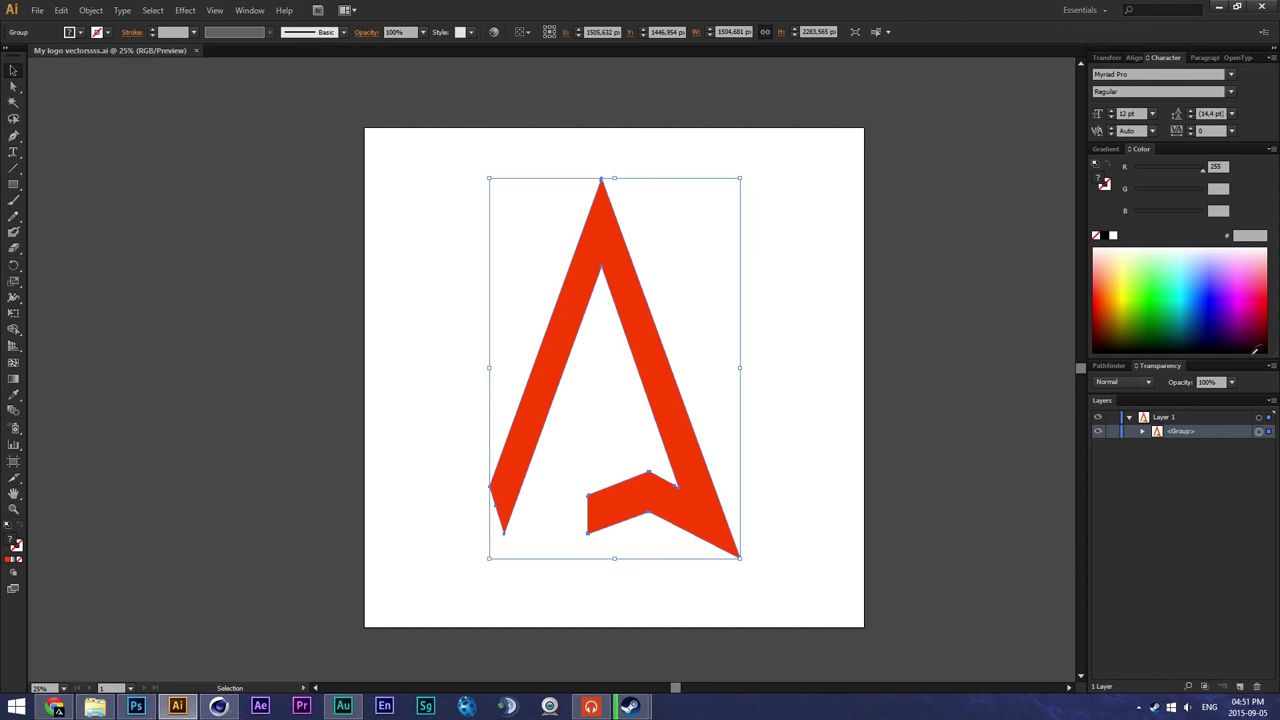
{"action": "left_click", "coordinate": [1143, 431]}
{"action": "left_click", "coordinate": [1098, 444]}
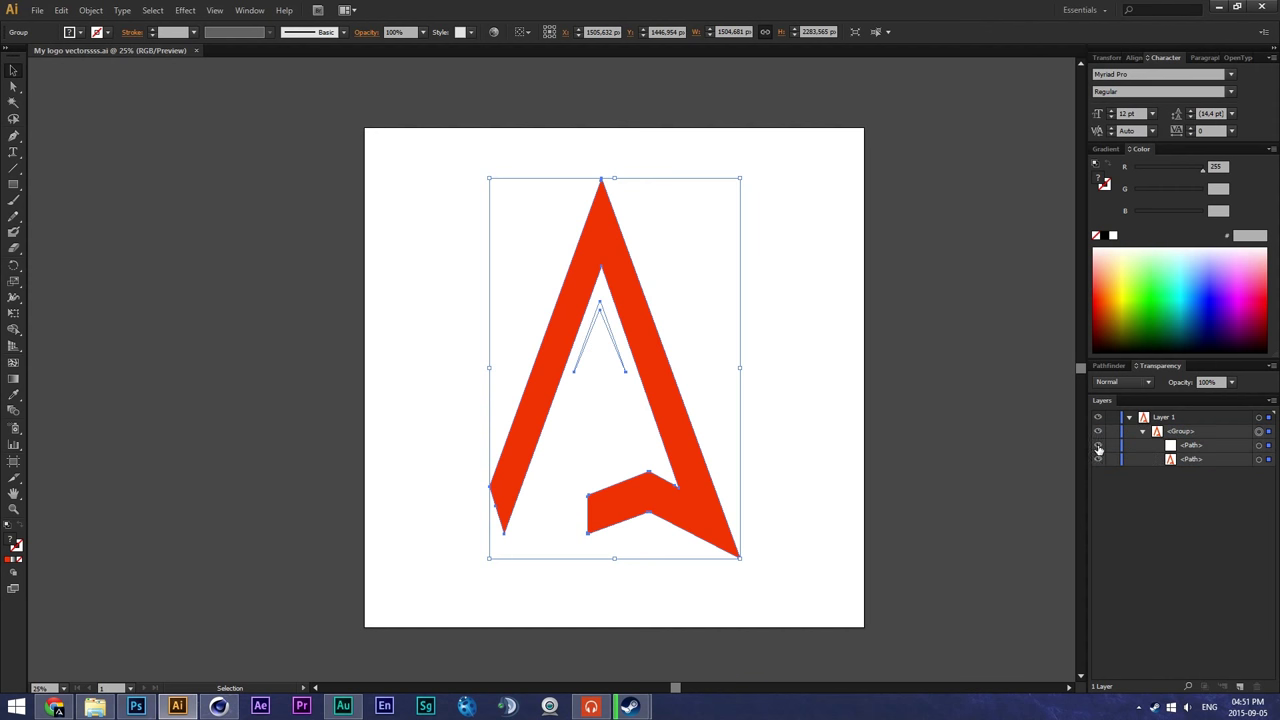
{"action": "left_click", "coordinate": [1262, 7]}
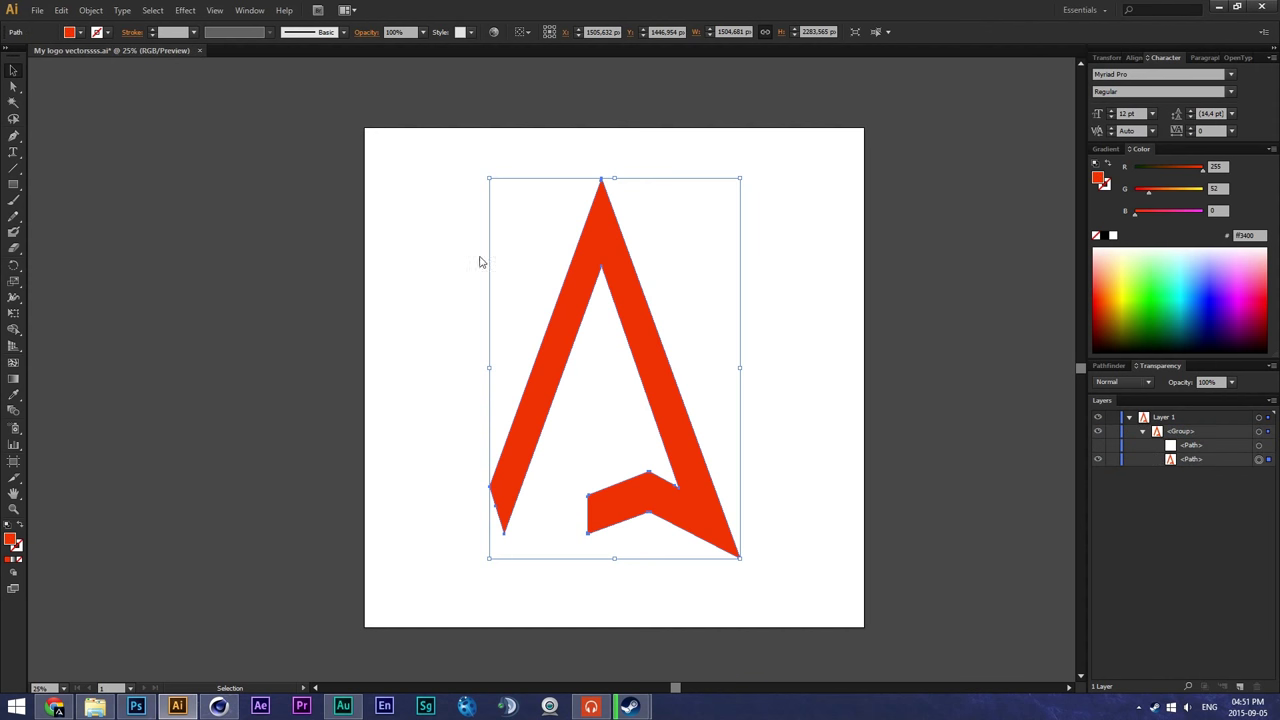
{"action": "left_click", "coordinate": [706, 370]}
Step: Switch to Photoshop and quit it without saving the changes to the mykill remake and Brand 3D Channel Art documents
{"action": "left_click", "coordinate": [136, 706]}
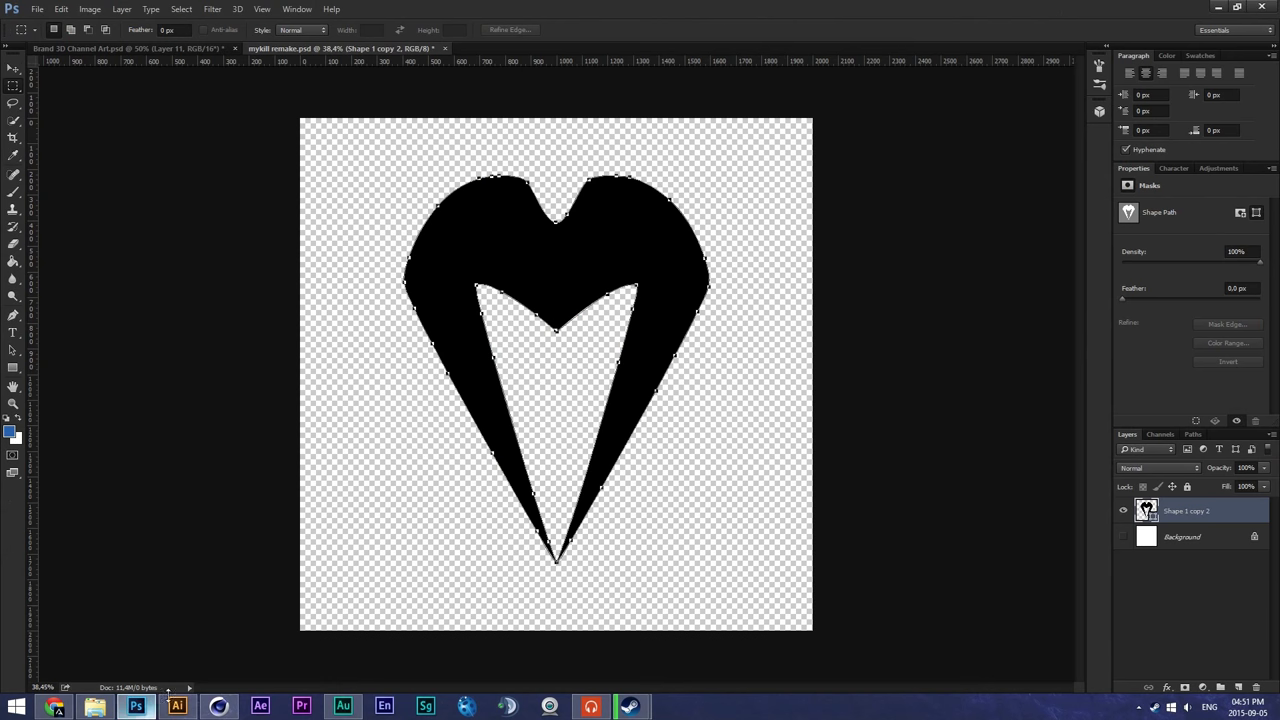
{"action": "left_click", "coordinate": [1262, 7]}
{"action": "left_click", "coordinate": [642, 267]}
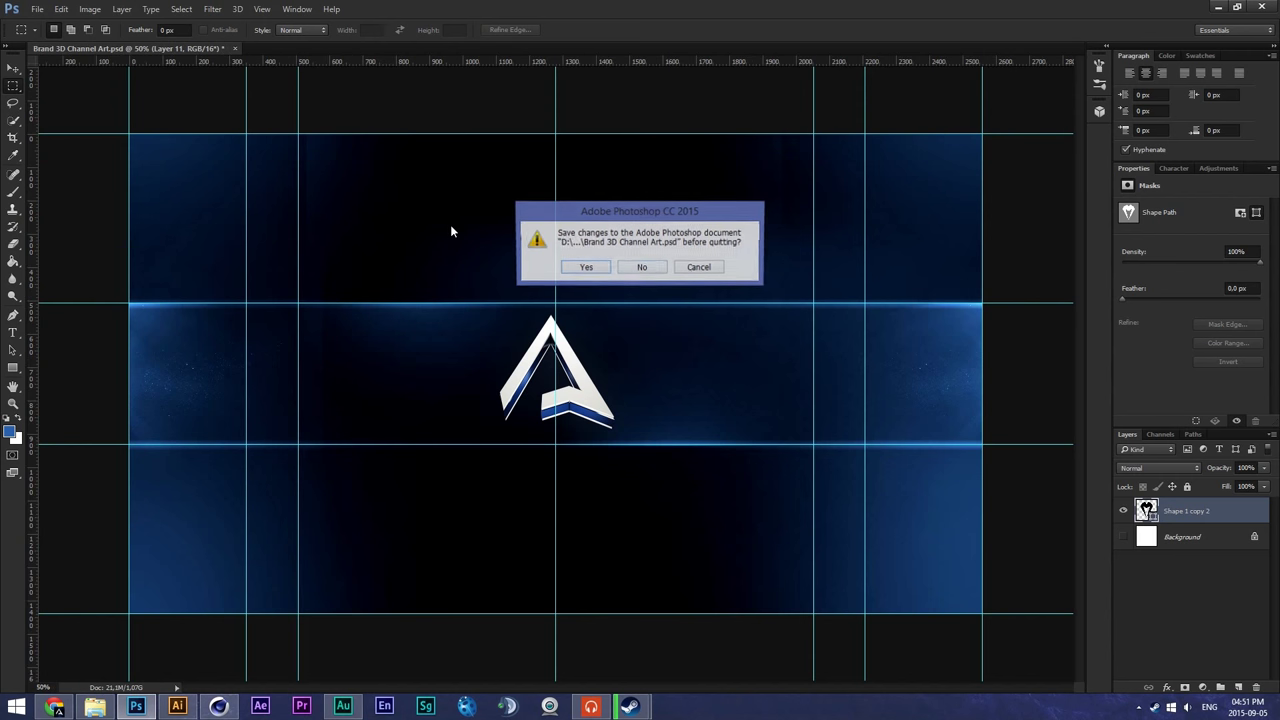
{"action": "left_click", "coordinate": [644, 268]}
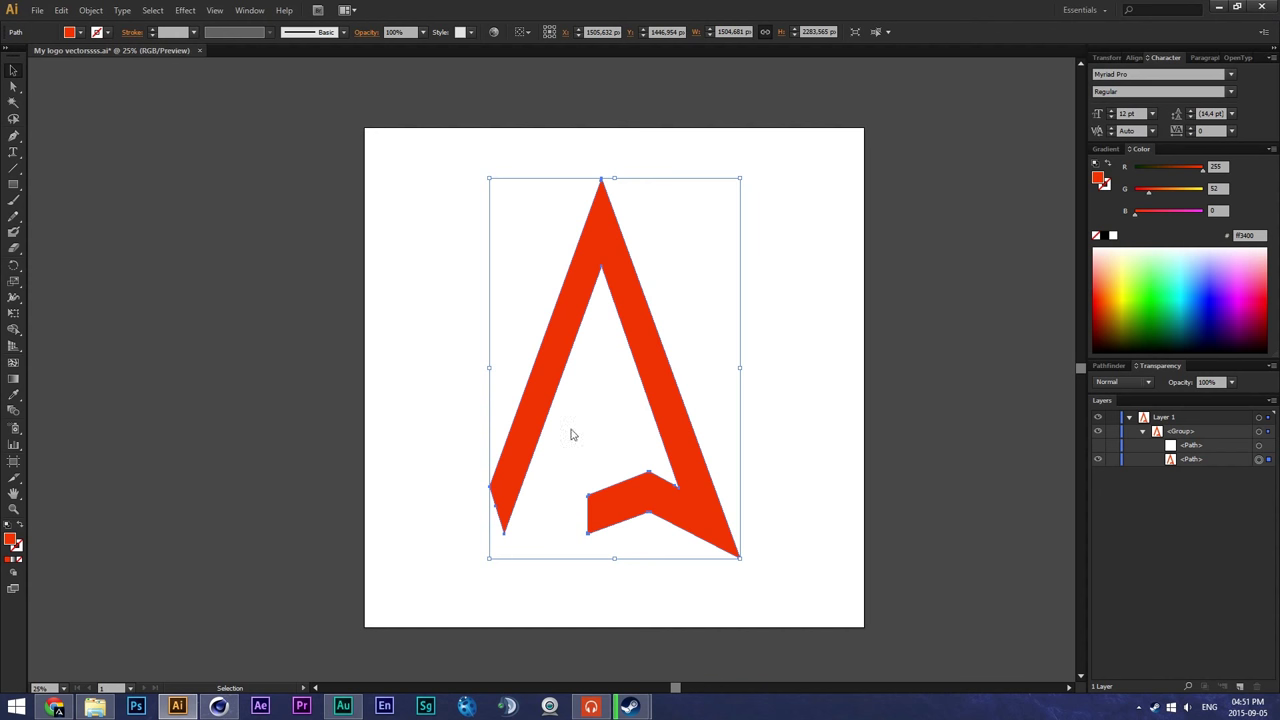
Step: Switch to Cinema 4D and merge Path 1 and Path 2 of the imported logo with Connect Objects + Delete
{"action": "left_click", "coordinate": [218, 706]}
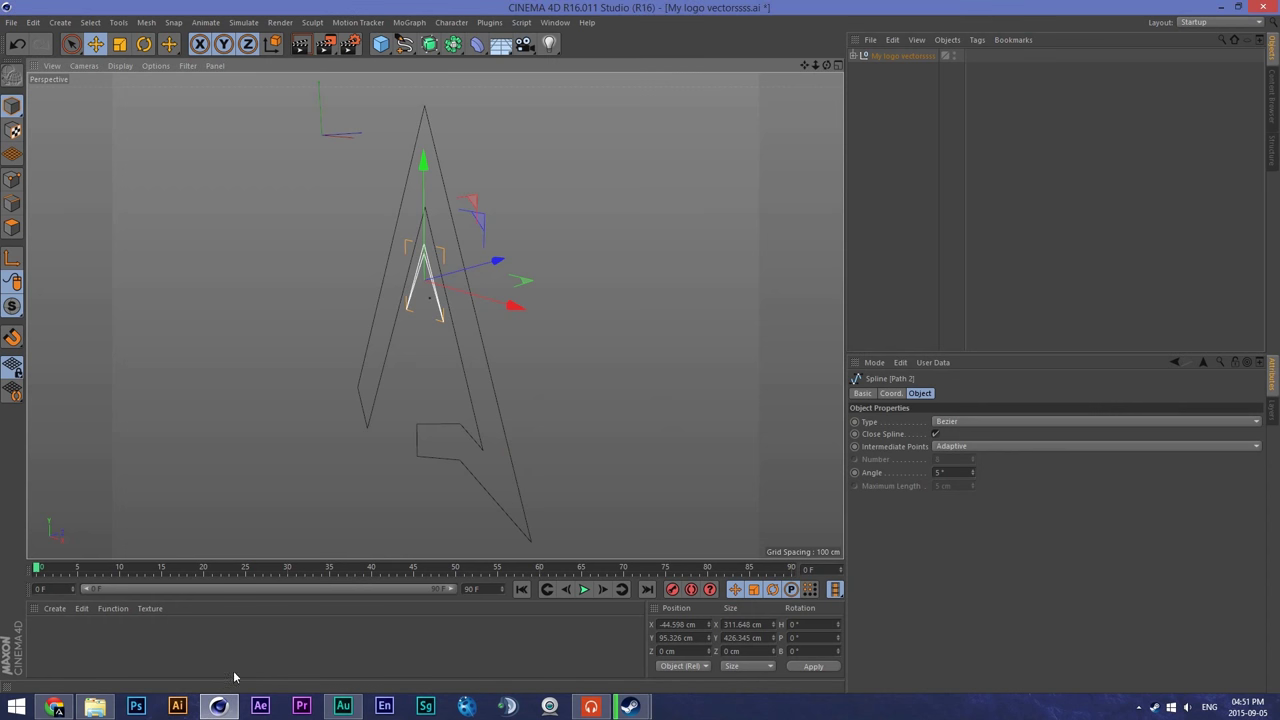
{"action": "left_click", "coordinate": [905, 56]}
{"action": "left_click", "coordinate": [853, 56]}
{"action": "left_click", "coordinate": [889, 69]}
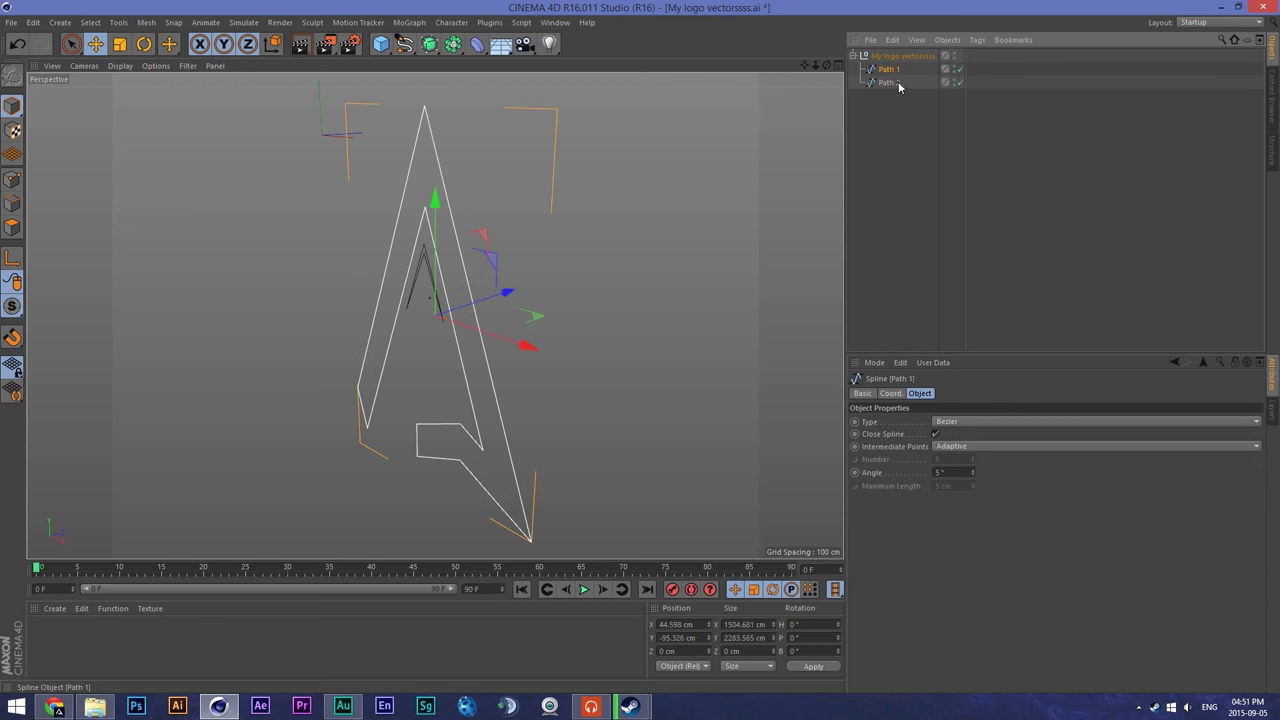
{"action": "left_click", "coordinate": [890, 86], "text": "shift"}
{"action": "right_click", "coordinate": [890, 86]}
{"action": "left_click", "coordinate": [884, 73]}
{"action": "right_click", "coordinate": [888, 85]}
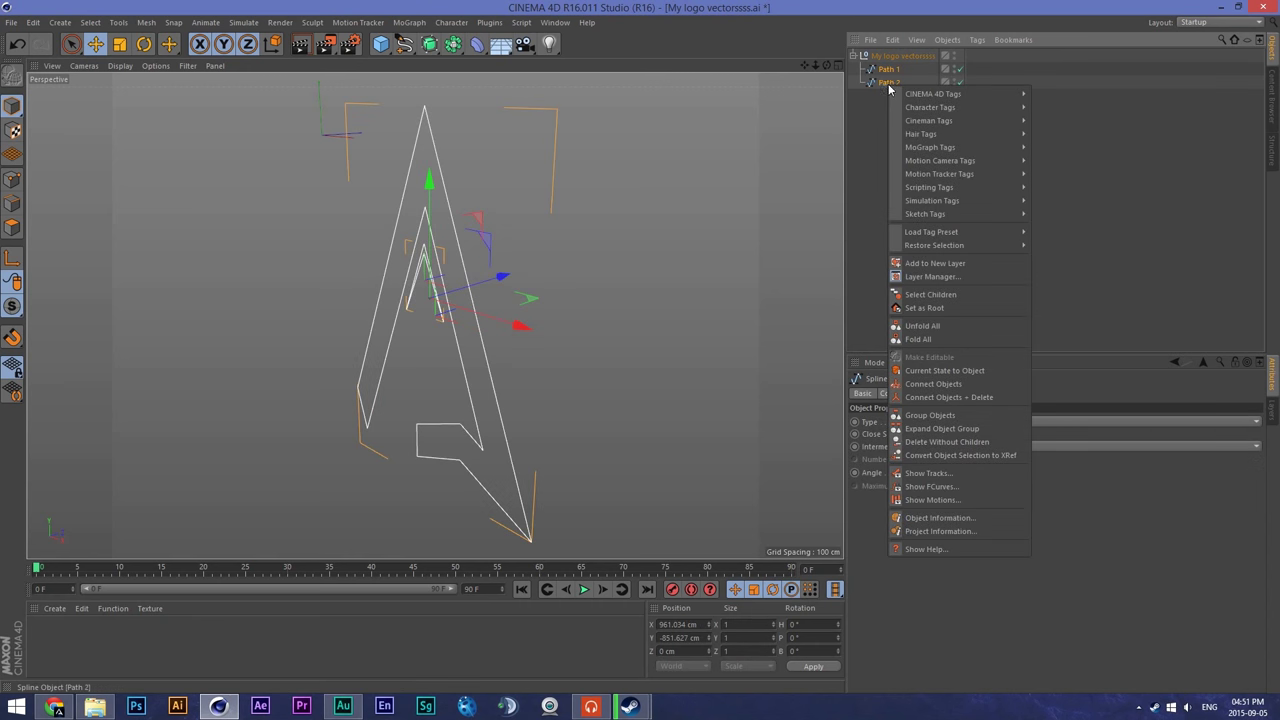
{"action": "left_click", "coordinate": [890, 69]}
{"action": "left_click", "coordinate": [889, 84], "text": "ctrl"}
{"action": "right_click", "coordinate": [891, 84]}
{"action": "key", "text": "Escape"}
{"action": "left_click", "coordinate": [893, 69], "text": "ctrl"}
{"action": "right_click", "coordinate": [893, 72]}
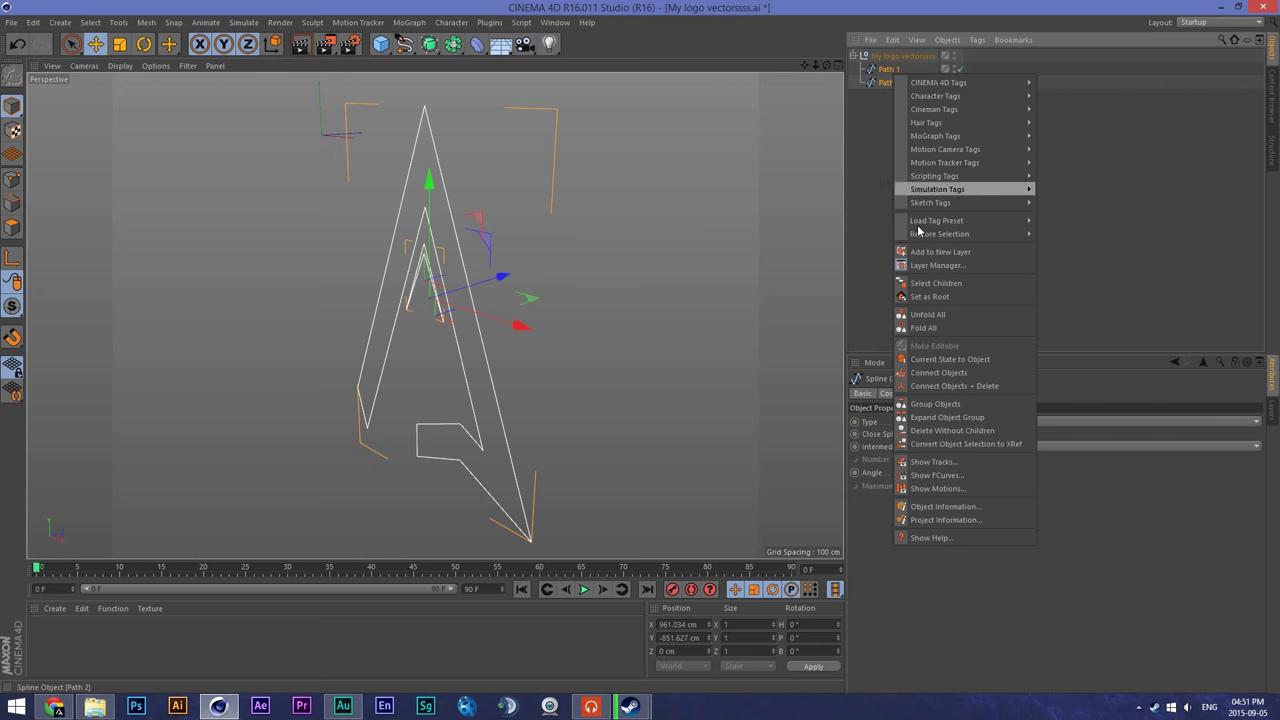
{"action": "left_click", "coordinate": [940, 386]}
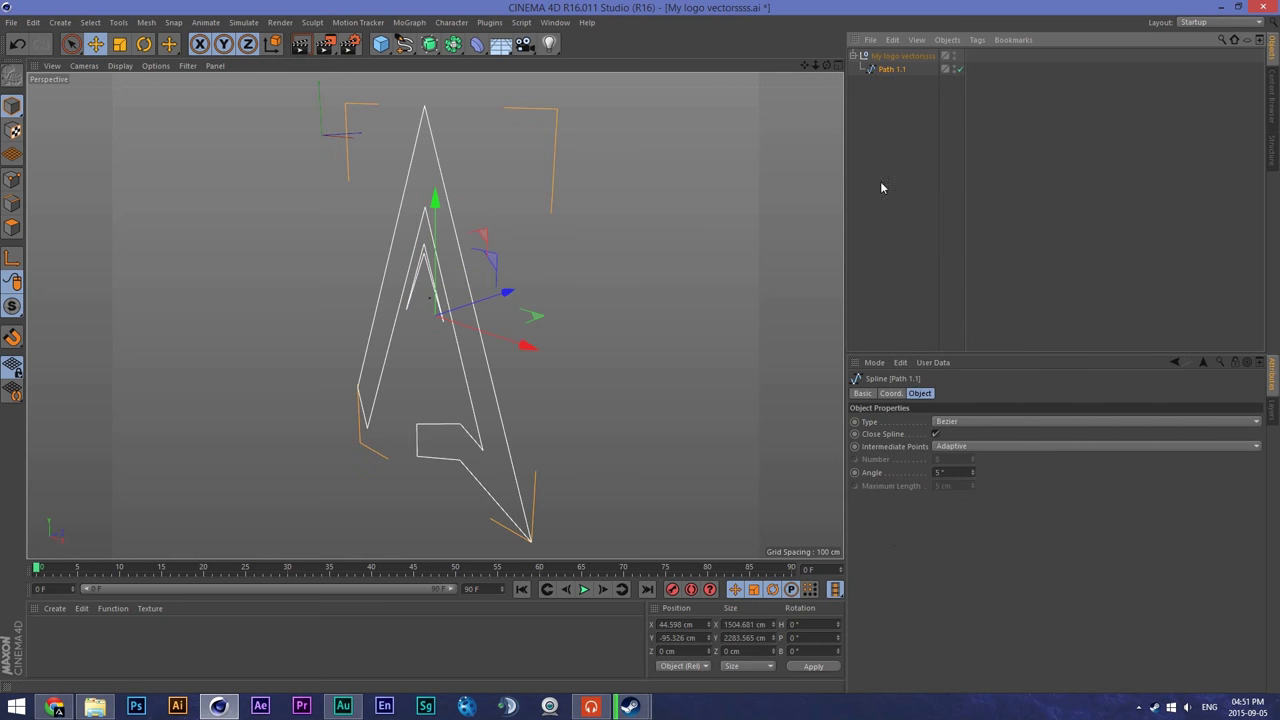
Step: Move the merged logo spline out of its parent null and delete both objects from the scene
{"action": "left_click_drag", "start_coordinate": [898, 62], "coordinate": [886, 58]}
{"action": "left_click", "coordinate": [890, 69]}
{"action": "key", "text": "Delete"}
{"action": "left_click", "coordinate": [884, 57]}
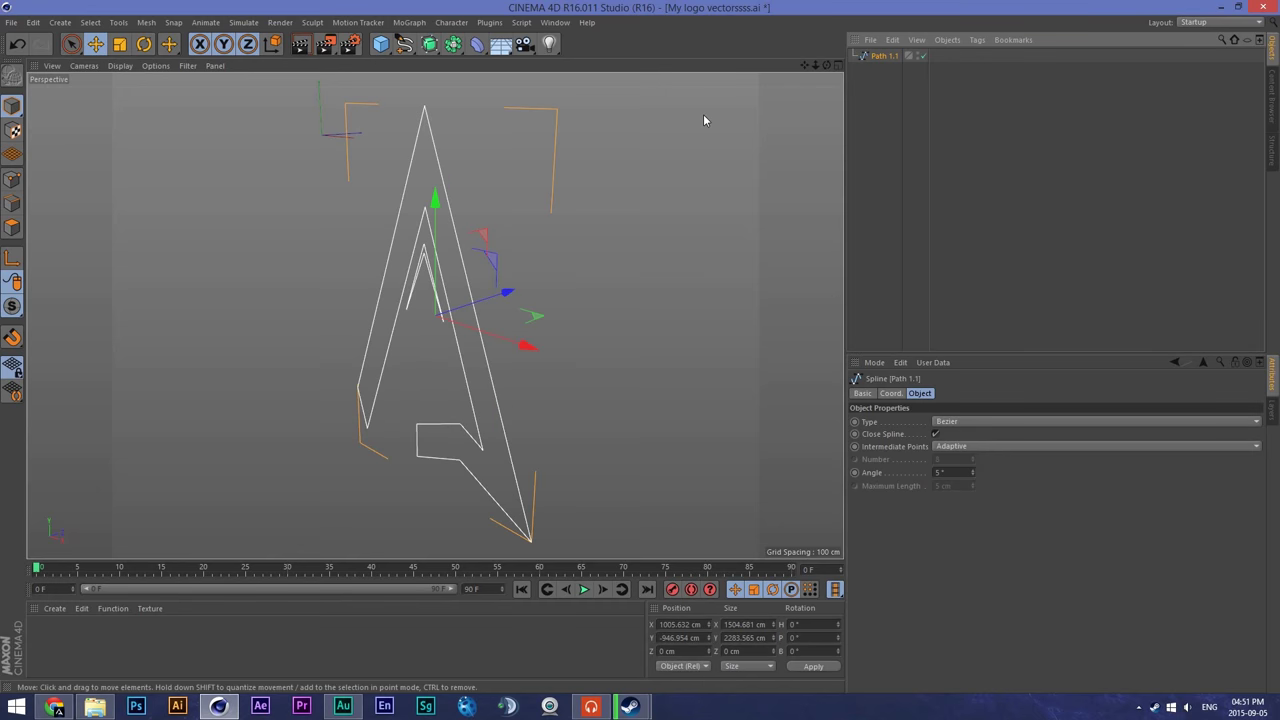
{"action": "key", "text": "Delete"}
{"action": "left_click", "coordinate": [98, 704]}
{"action": "left_click", "coordinate": [673, 318]}
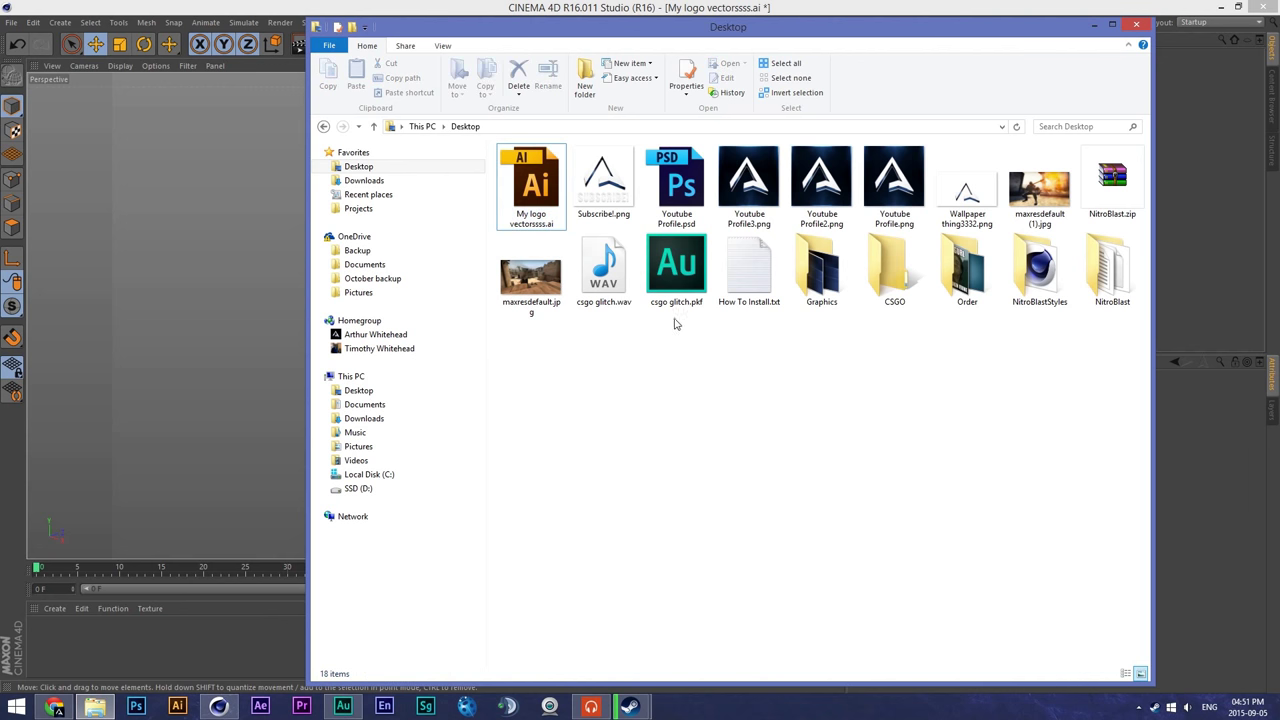
{"action": "left_click_drag", "start_coordinate": [531, 195], "coordinate": [129, 225]}
{"action": "left_click", "coordinate": [697, 401]}
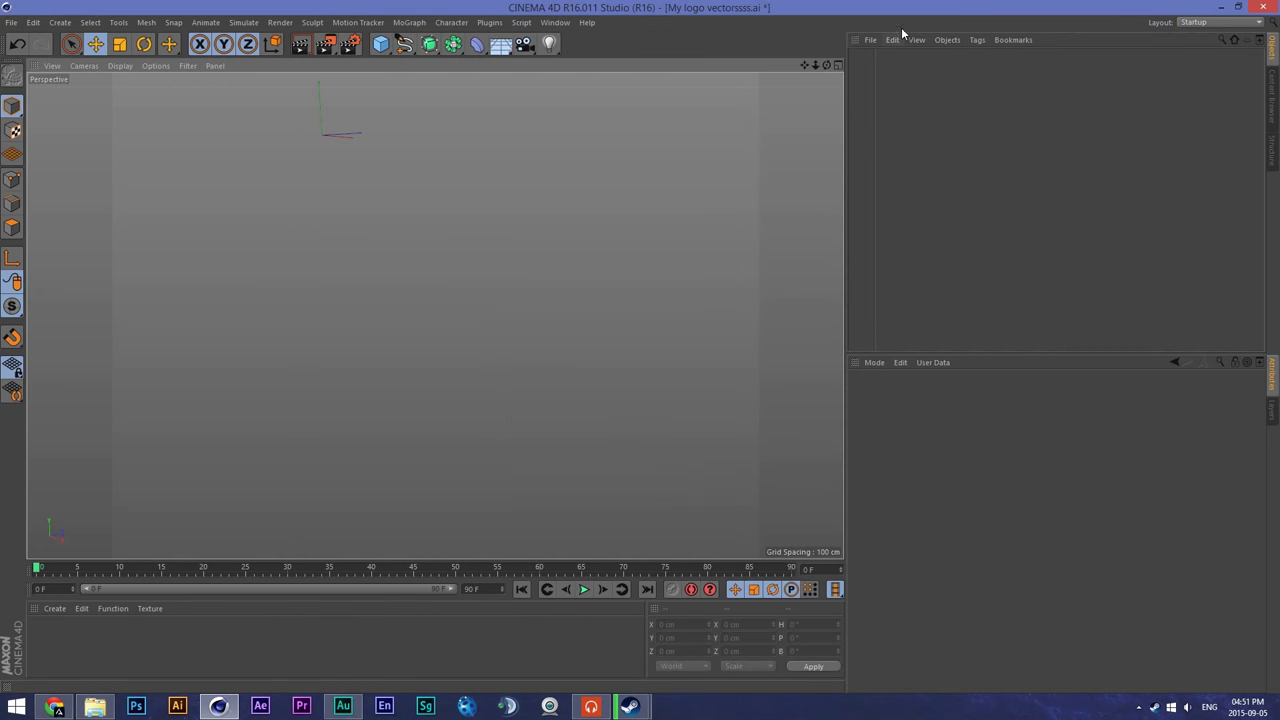
Step: Load the user object preset mykill remake into the empty scene
{"action": "left_click", "coordinate": [870, 40]}
{"action": "mouse_move", "coordinate": [911, 93]}
{"action": "mouse_move", "coordinate": [1027, 91]}
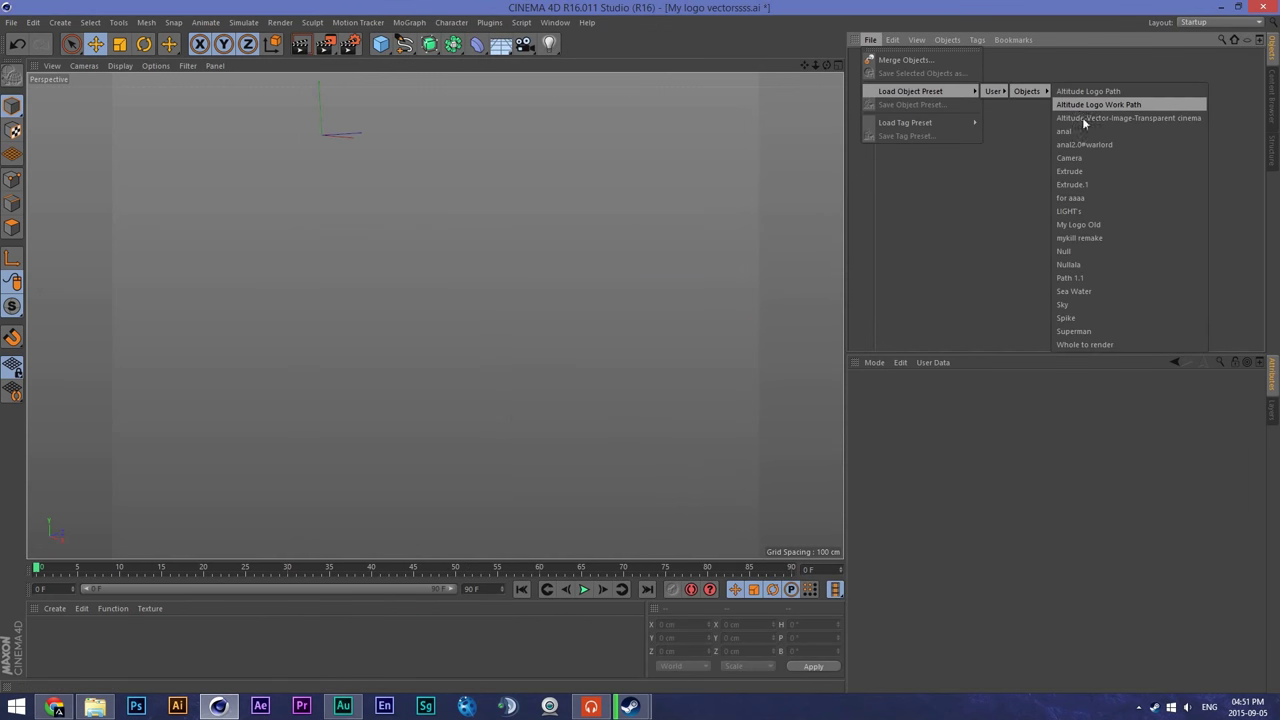
{"action": "left_click", "coordinate": [1095, 238]}
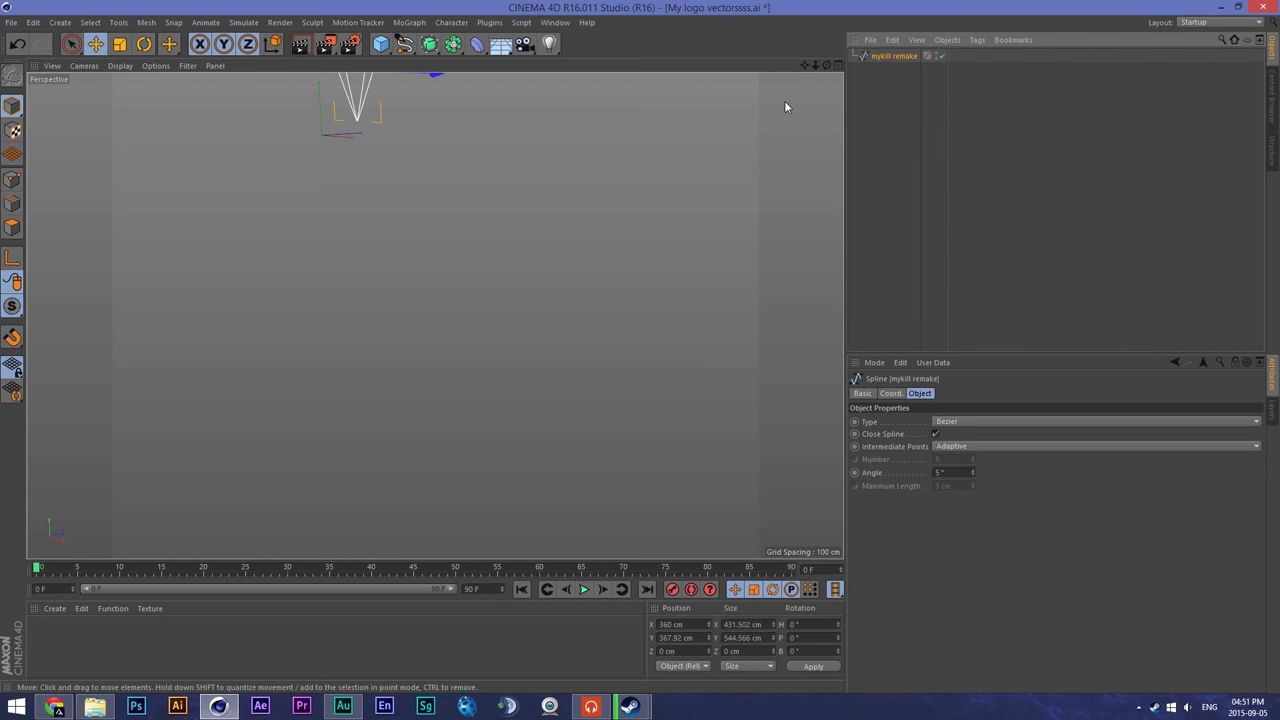
Step: Add an Extrude object and place the mykill remake spline inside it as a child
{"action": "left_click_drag", "start_coordinate": [804, 65], "coordinate": [836, 62]}
{"action": "left_click_drag", "start_coordinate": [429, 43], "coordinate": [586, 66]}
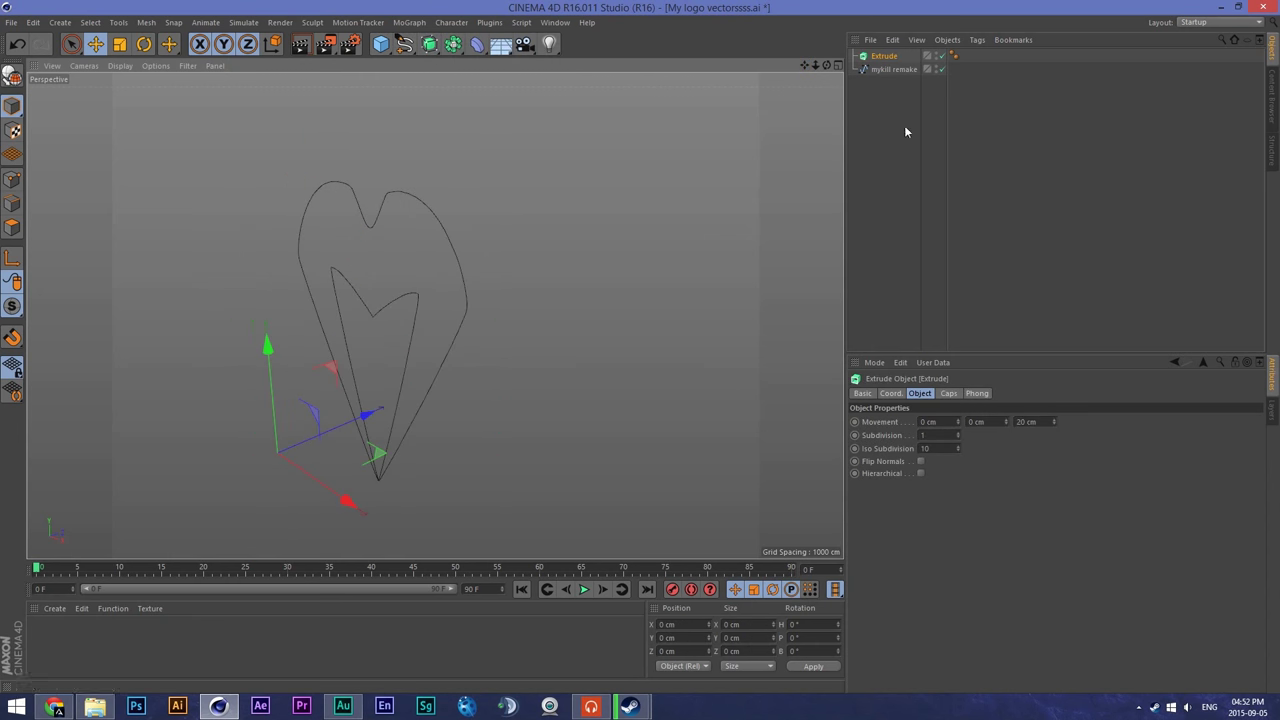
{"action": "left_click", "coordinate": [884, 74]}
{"action": "left_click_drag", "start_coordinate": [887, 58], "coordinate": [885, 57]}
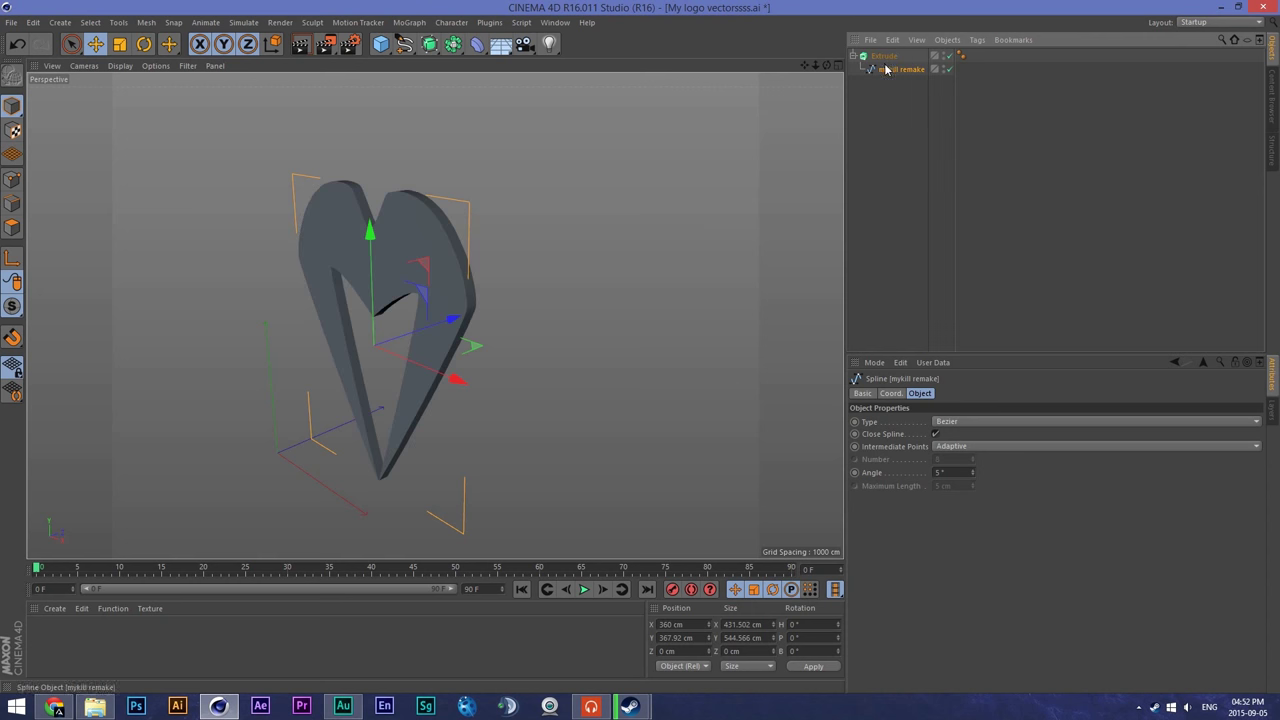
Step: Set the Z movement of the Extrude object to 220 cm
{"action": "left_click", "coordinate": [884, 57]}
{"action": "scroll", "coordinate": [384, 234], "scroll_direction": "up", "scroll_amount": 1}
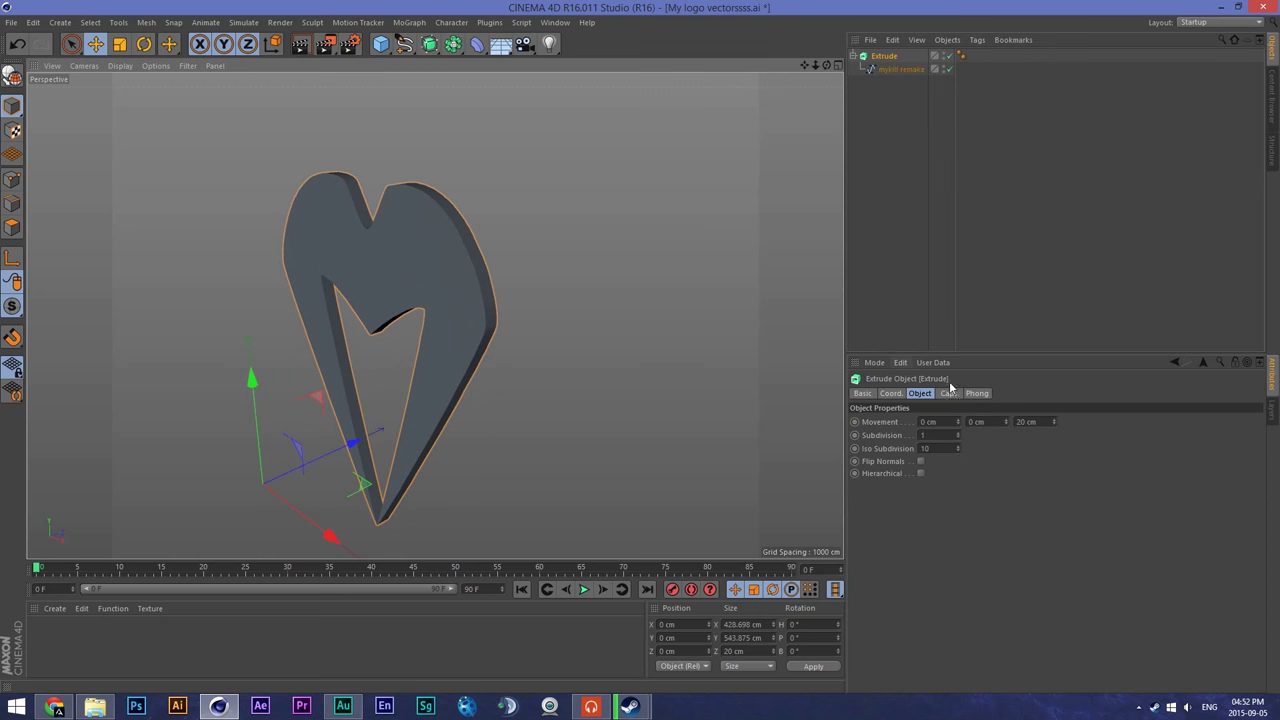
{"action": "left_click", "coordinate": [1020, 421]}
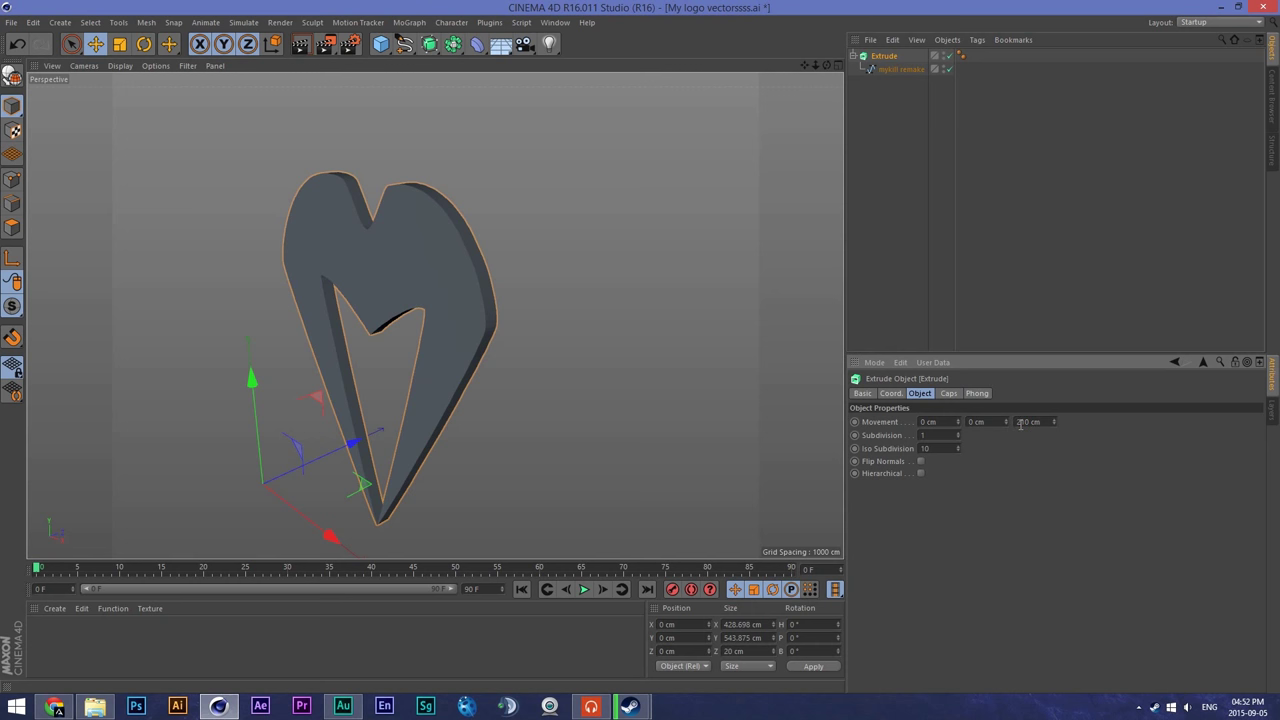
{"action": "type", "text": "2"}
{"action": "left_click", "coordinate": [978, 421]}
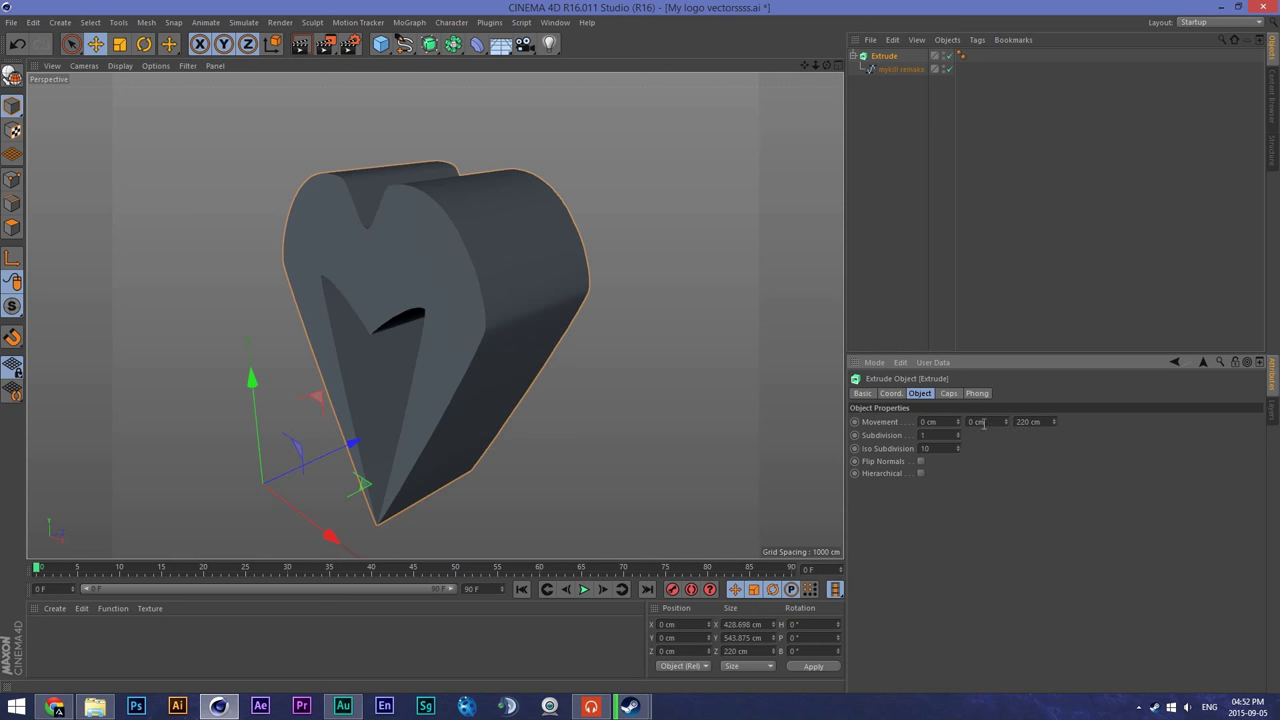
Step: Set the render output size to 1920 x 1080 pixels
{"action": "left_click", "coordinate": [350, 43]}
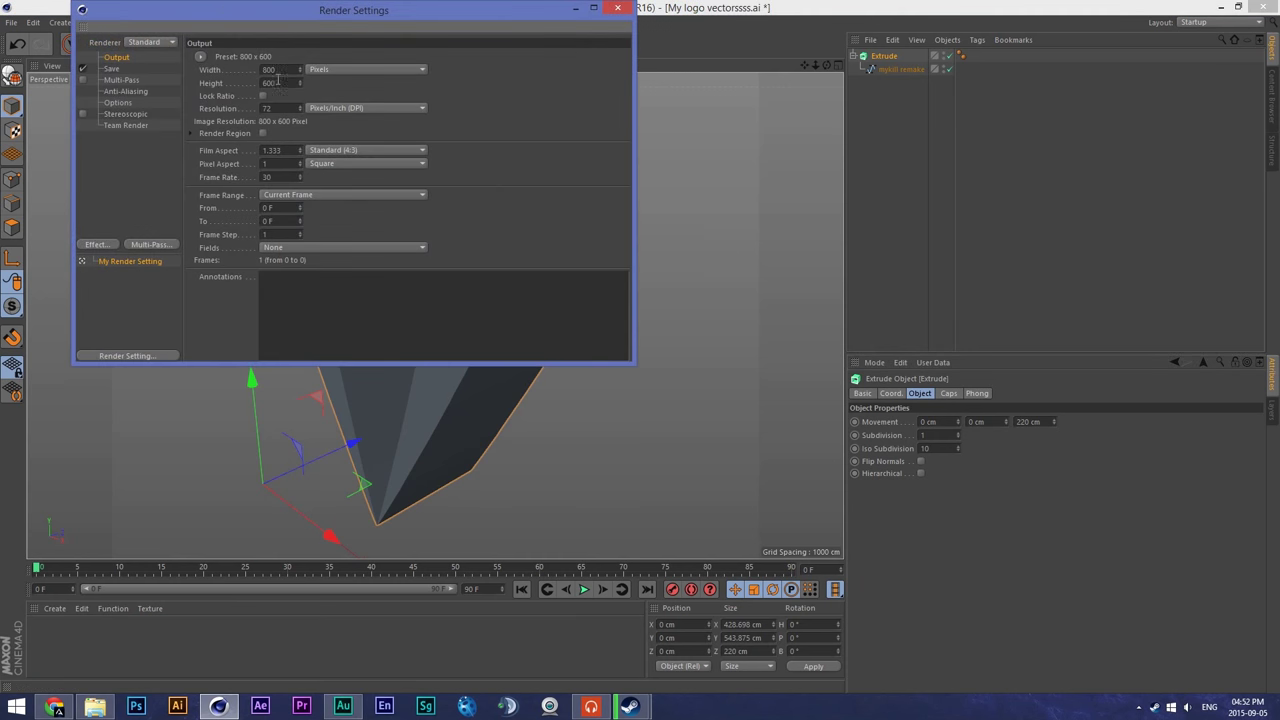
{"action": "type", "text": "19220"}
{"action": "left_click", "coordinate": [278, 84]}
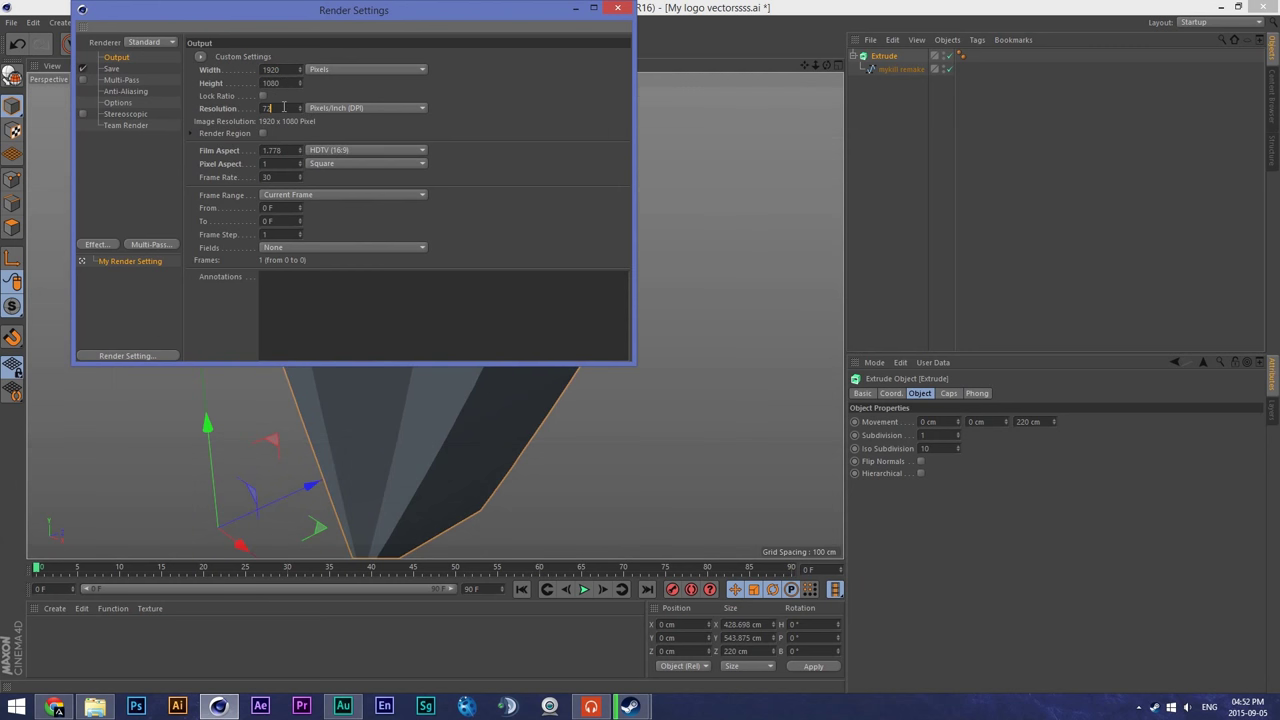
{"action": "left_click", "coordinate": [140, 80]}
{"action": "left_click", "coordinate": [134, 69]}
{"action": "left_click", "coordinate": [144, 58]}
{"action": "scroll", "coordinate": [594, 207], "scroll_direction": "down", "scroll_amount": 8}
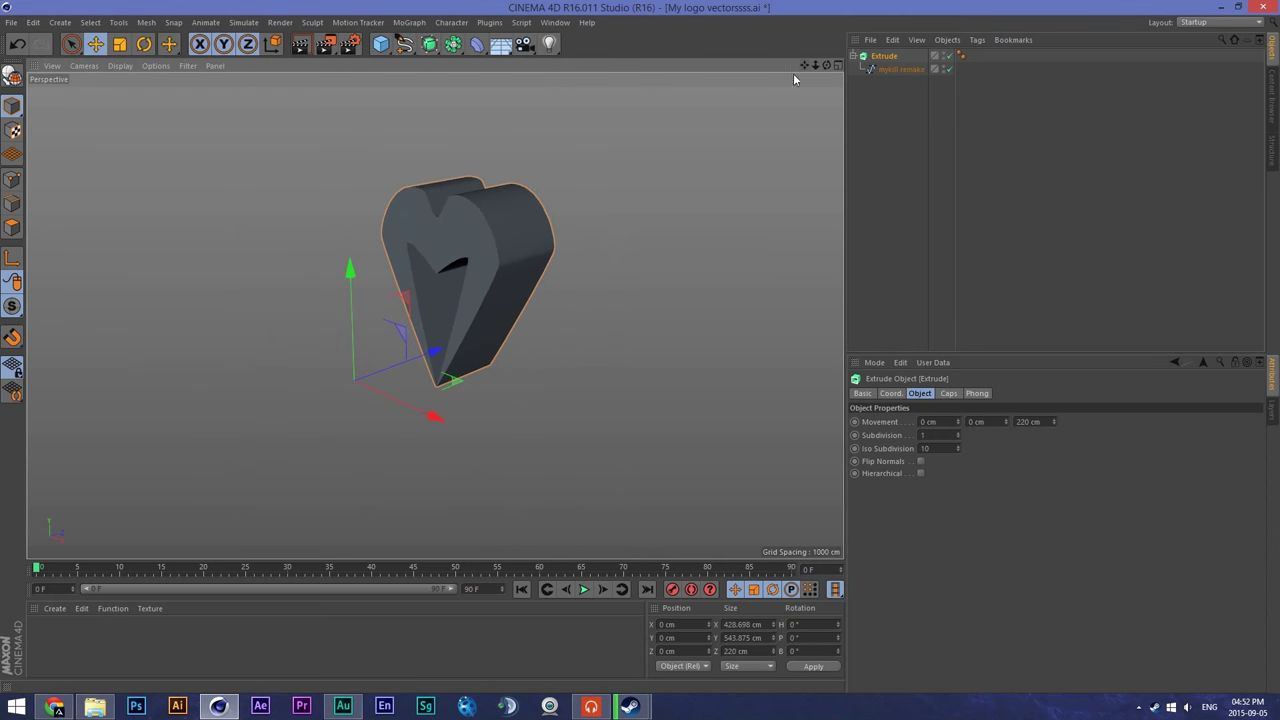
Step: Try extrusion depths of 150, 120, 90 and 80 cm for the logo and settle on 70 cm
{"action": "scroll", "coordinate": [571, 206], "scroll_direction": "up", "scroll_amount": 2}
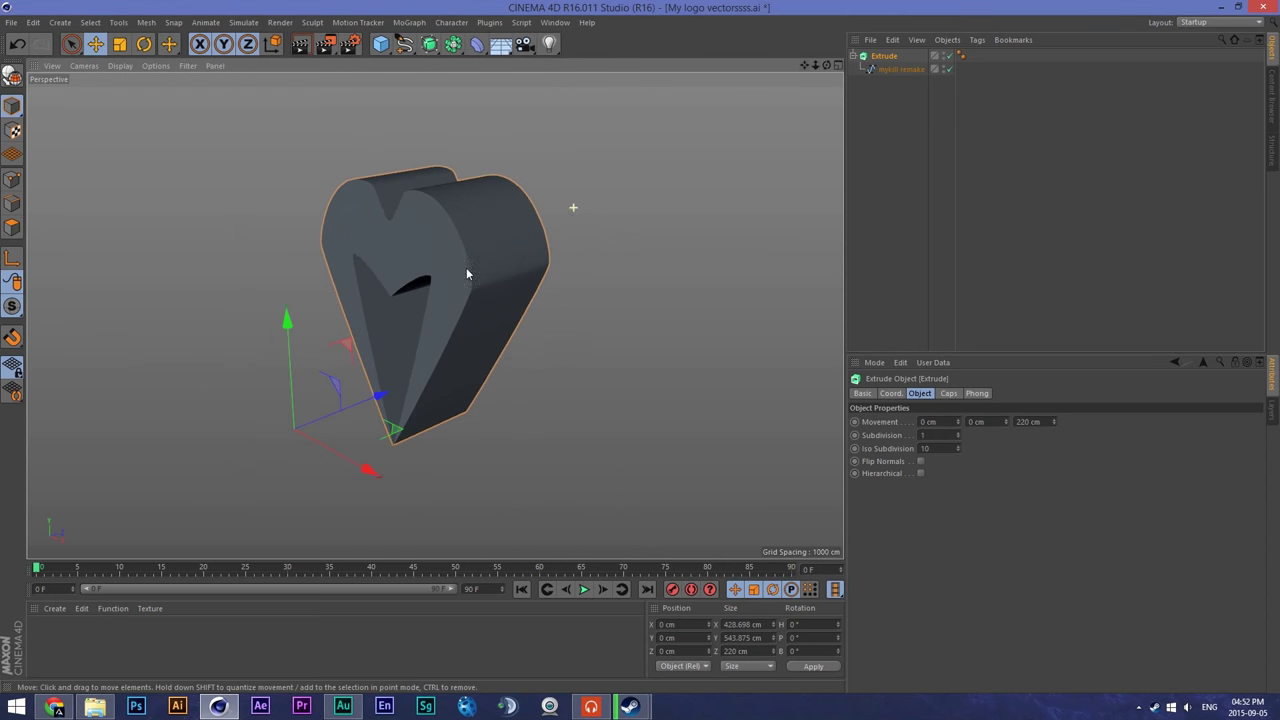
{"action": "left_click", "coordinate": [1025, 421]}
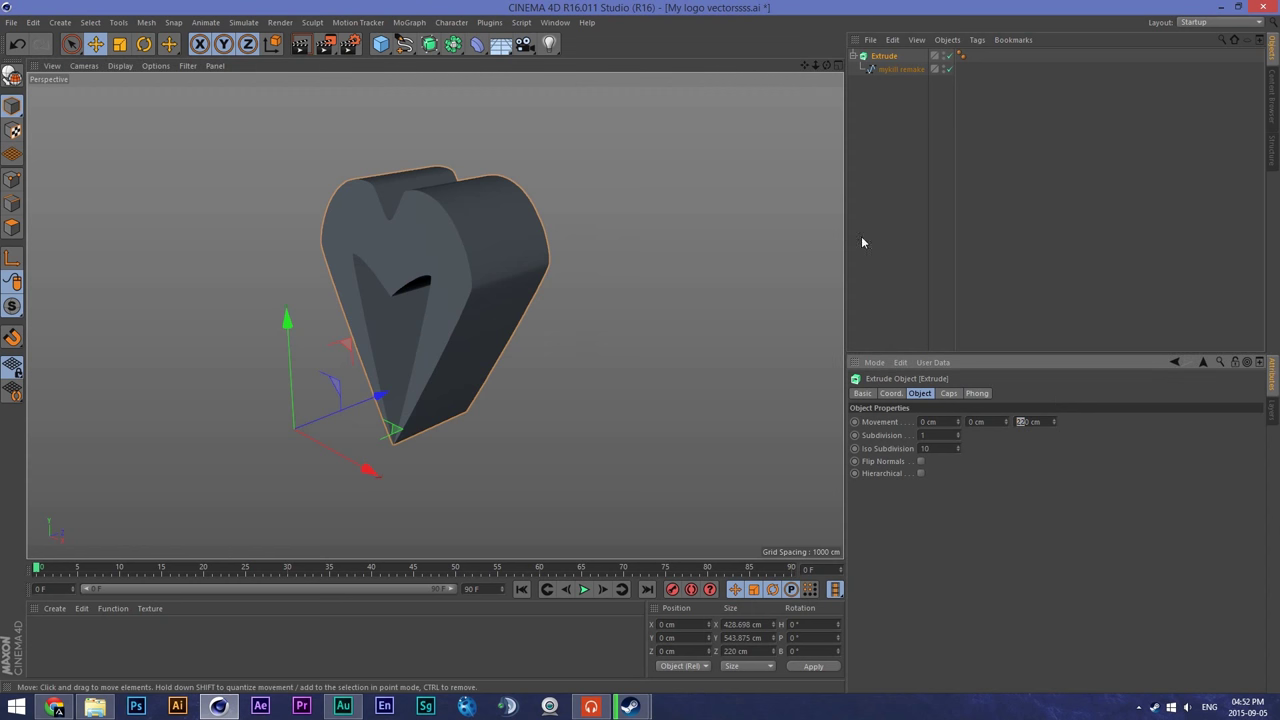
{"action": "type", "text": "150"}
{"action": "left_click", "coordinate": [980, 421]}
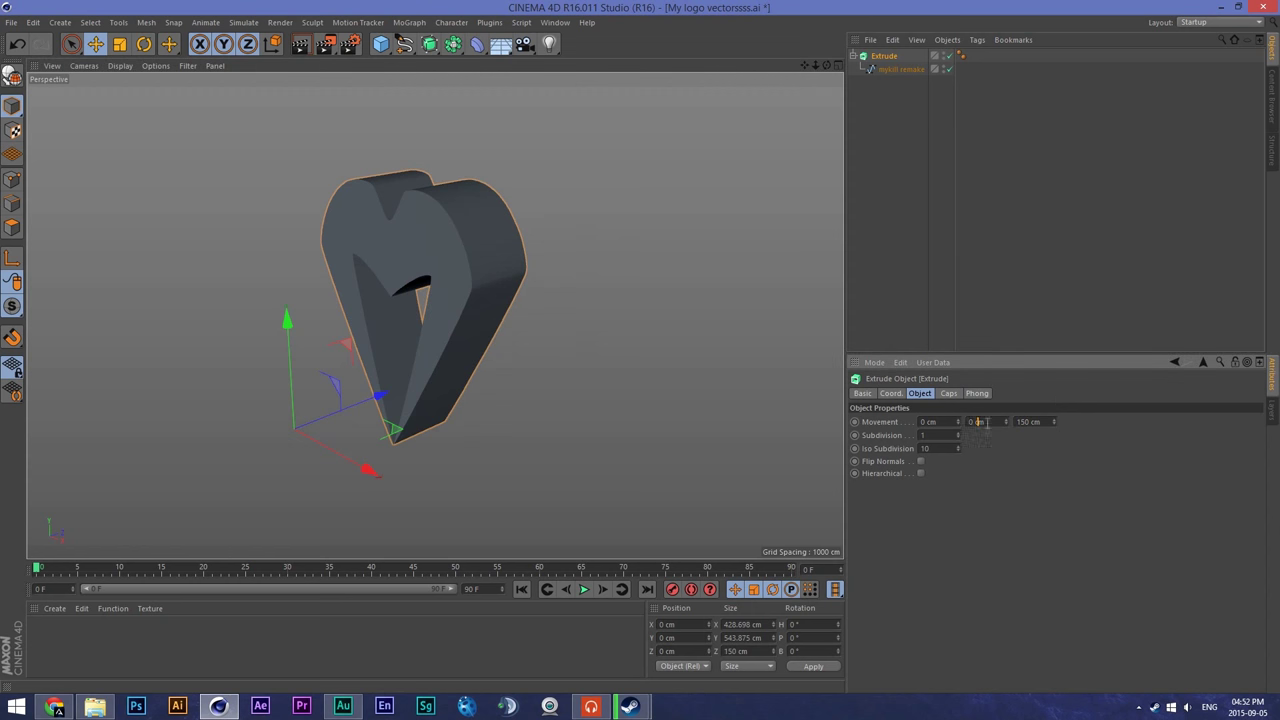
{"action": "left_click", "coordinate": [985, 424]}
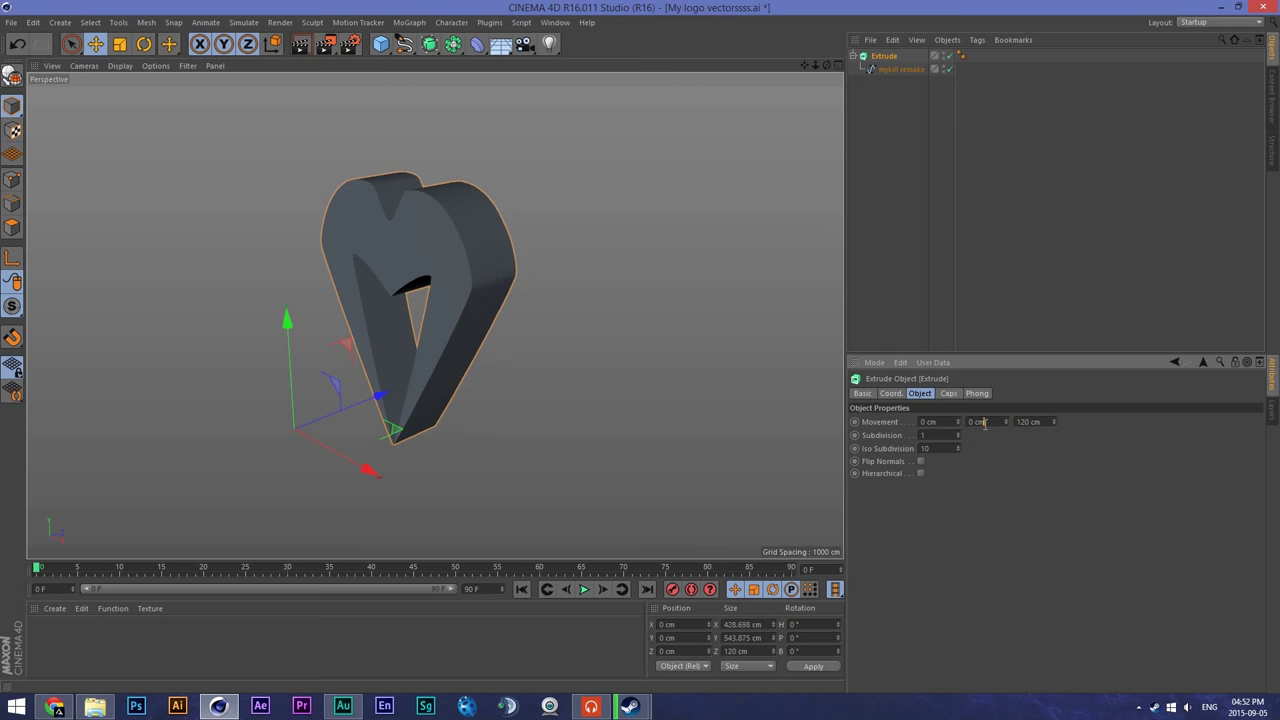
{"action": "type", "text": "9"}
{"action": "left_click", "coordinate": [984, 423]}
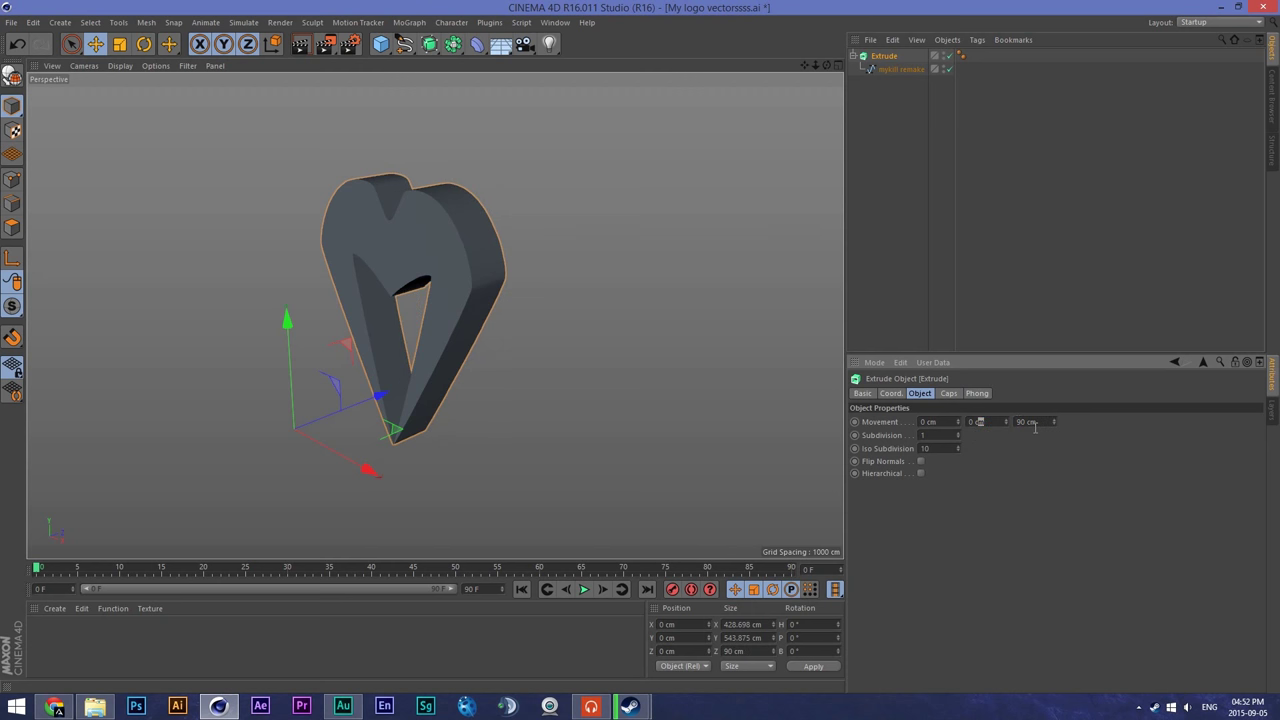
{"action": "type", "text": "80"}
{"action": "left_click", "coordinate": [983, 421]}
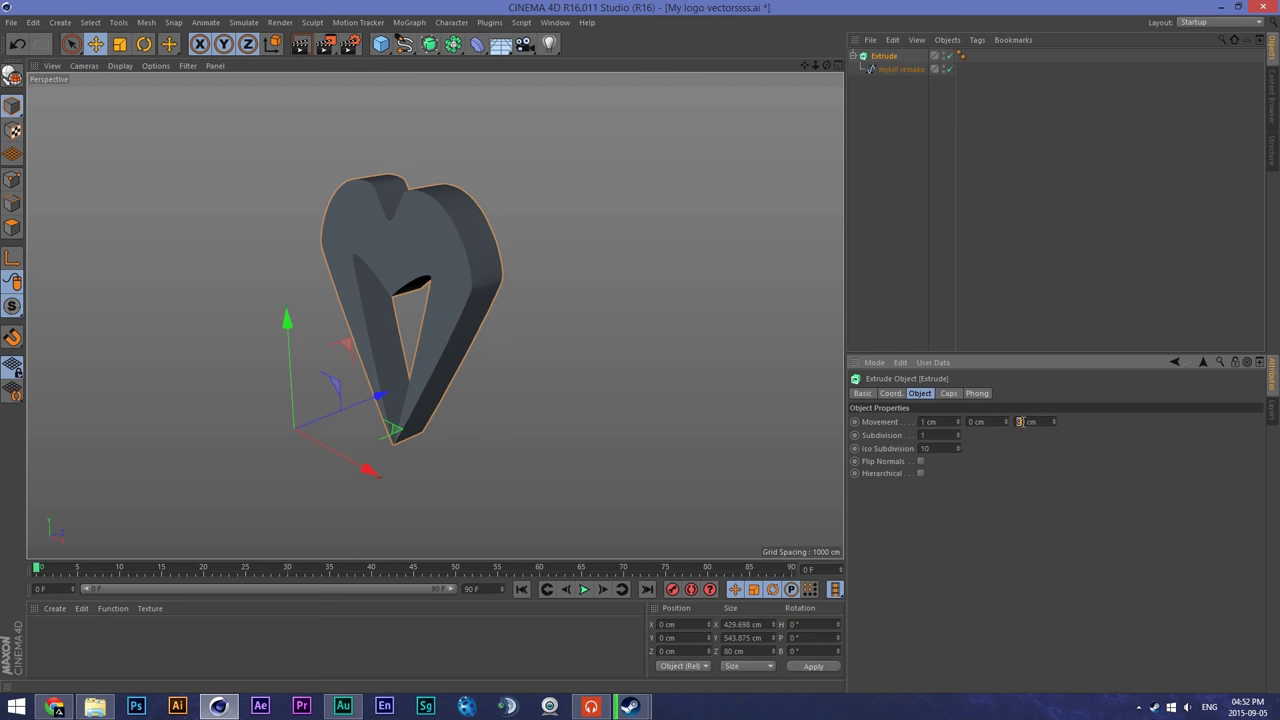
{"action": "type", "text": "70"}
{"action": "left_click", "coordinate": [996, 422]}
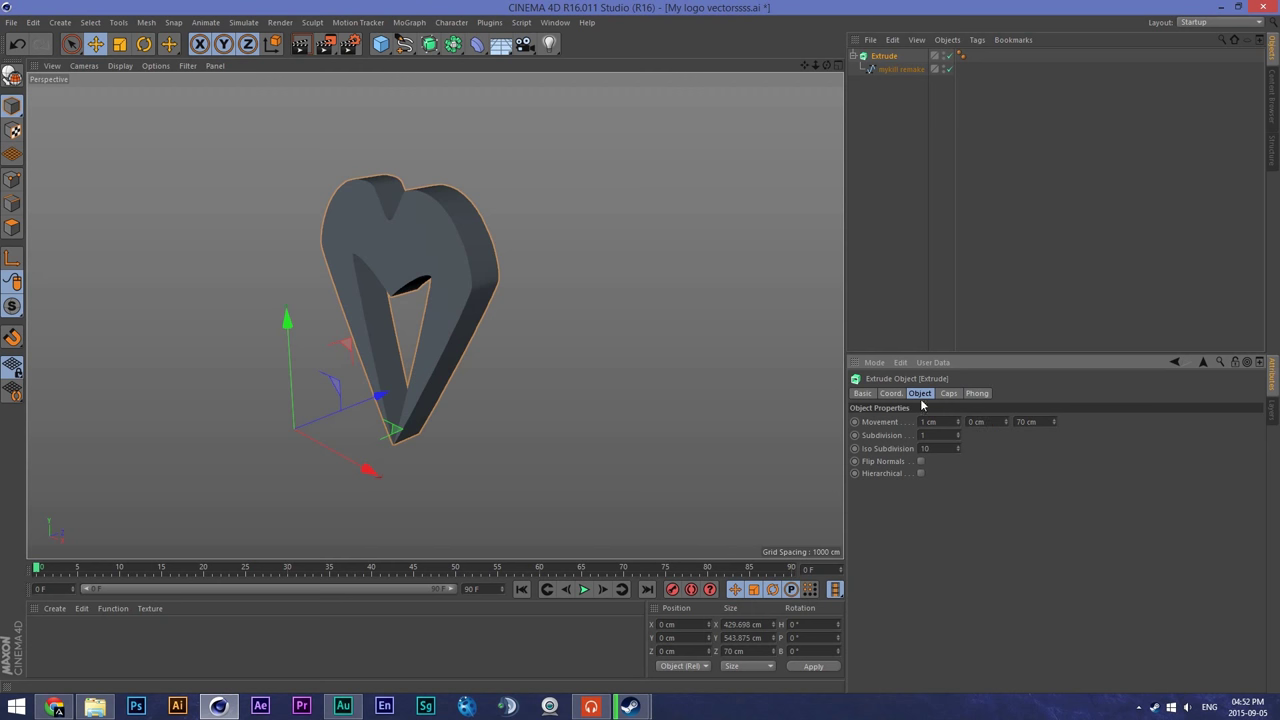
Step: Set both the start and end caps of the Extrude object to Fillet Cap
{"action": "scroll", "coordinate": [620, 289], "scroll_direction": "up", "scroll_amount": 2}
{"action": "left_click", "coordinate": [895, 70]}
{"action": "left_click", "coordinate": [897, 56]}
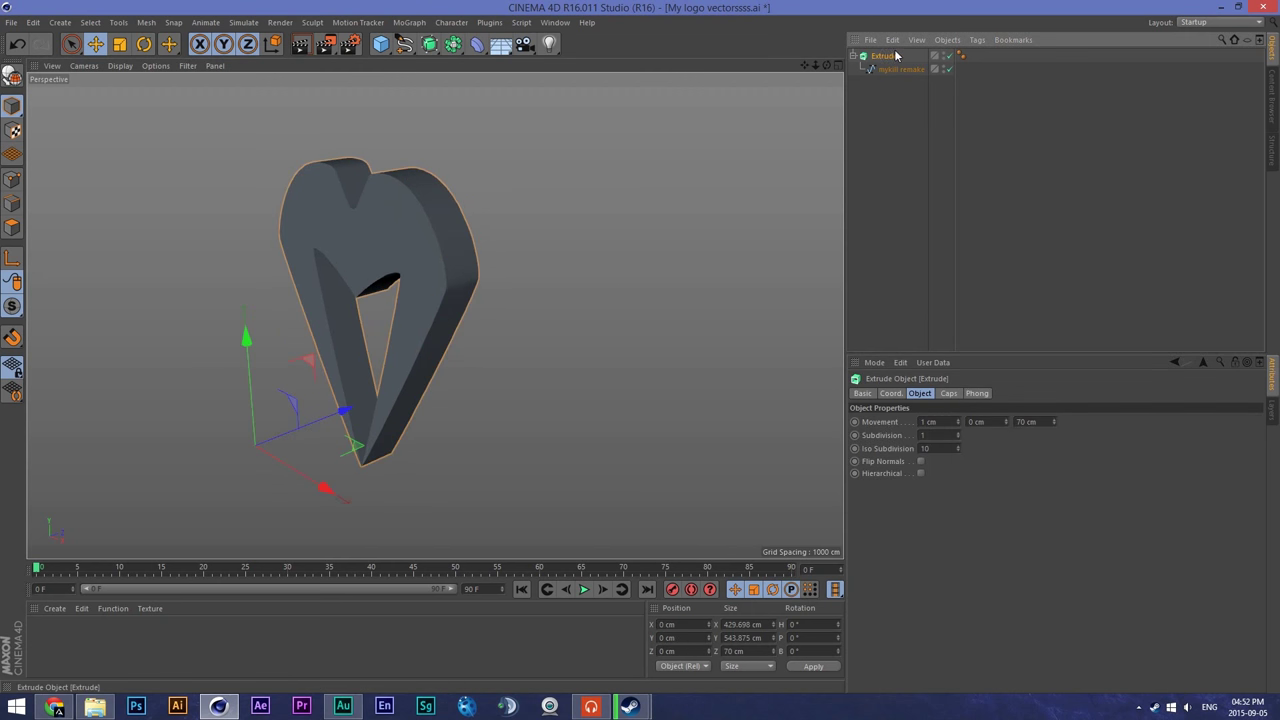
{"action": "left_click", "coordinate": [949, 394]}
{"action": "left_click", "coordinate": [976, 421]}
{"action": "left_click", "coordinate": [985, 474]}
{"action": "left_click", "coordinate": [1005, 461]}
{"action": "left_click", "coordinate": [1005, 515]}
{"action": "scroll", "coordinate": [477, 263], "scroll_direction": "up", "scroll_amount": 2}
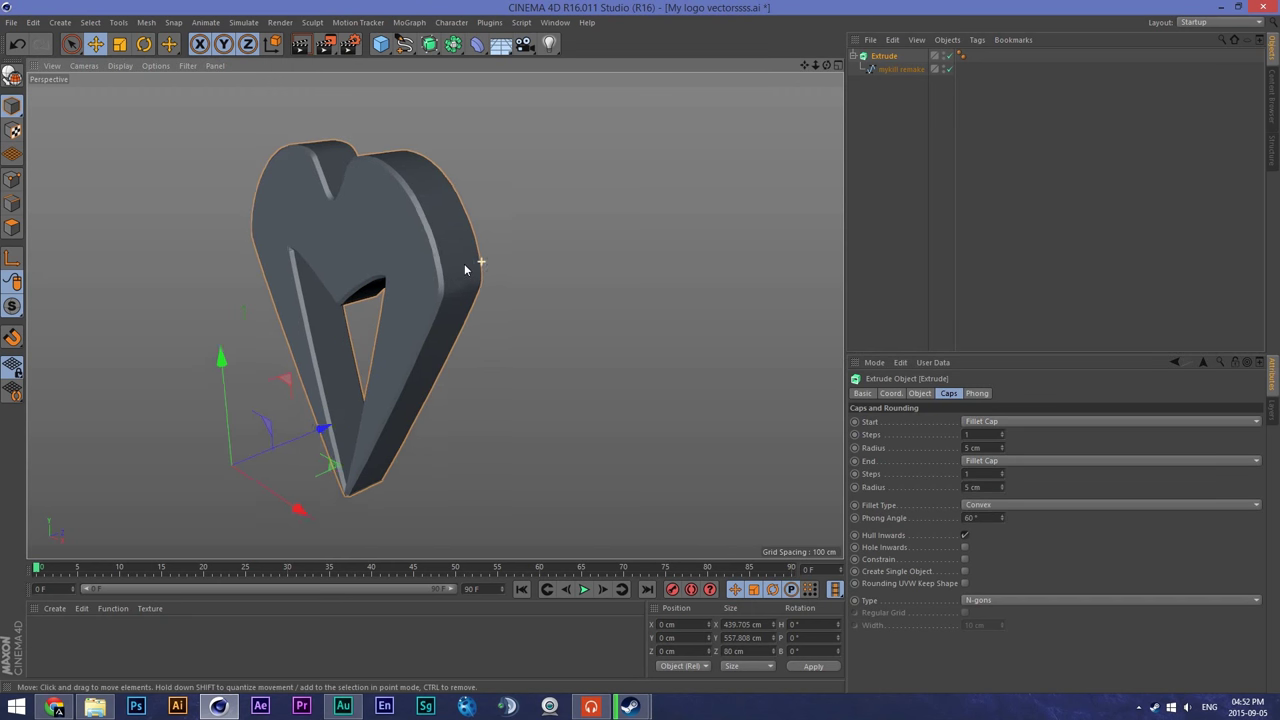
Step: Set the Extrude object's fillet radius to 5 cm for the start cap and 4 cm for the end cap
{"action": "left_click", "coordinate": [971, 447]}
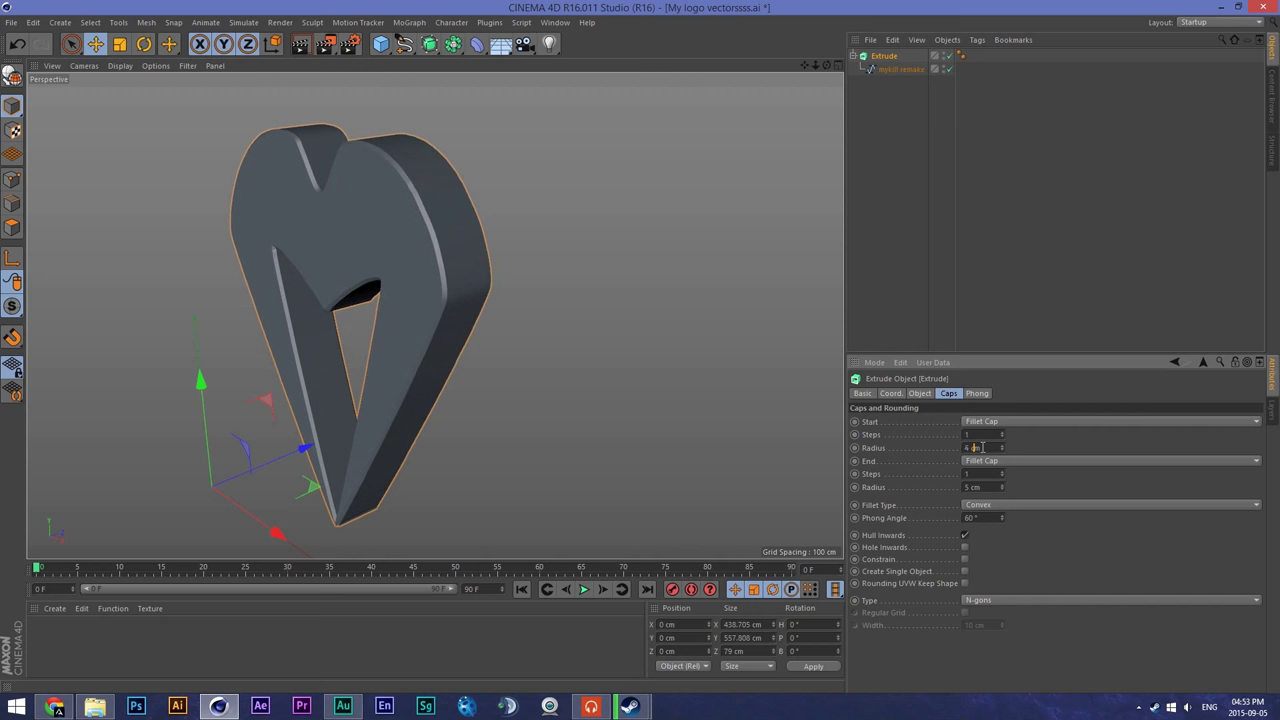
{"action": "type", "text": "4"}
{"action": "key", "text": "Return"}
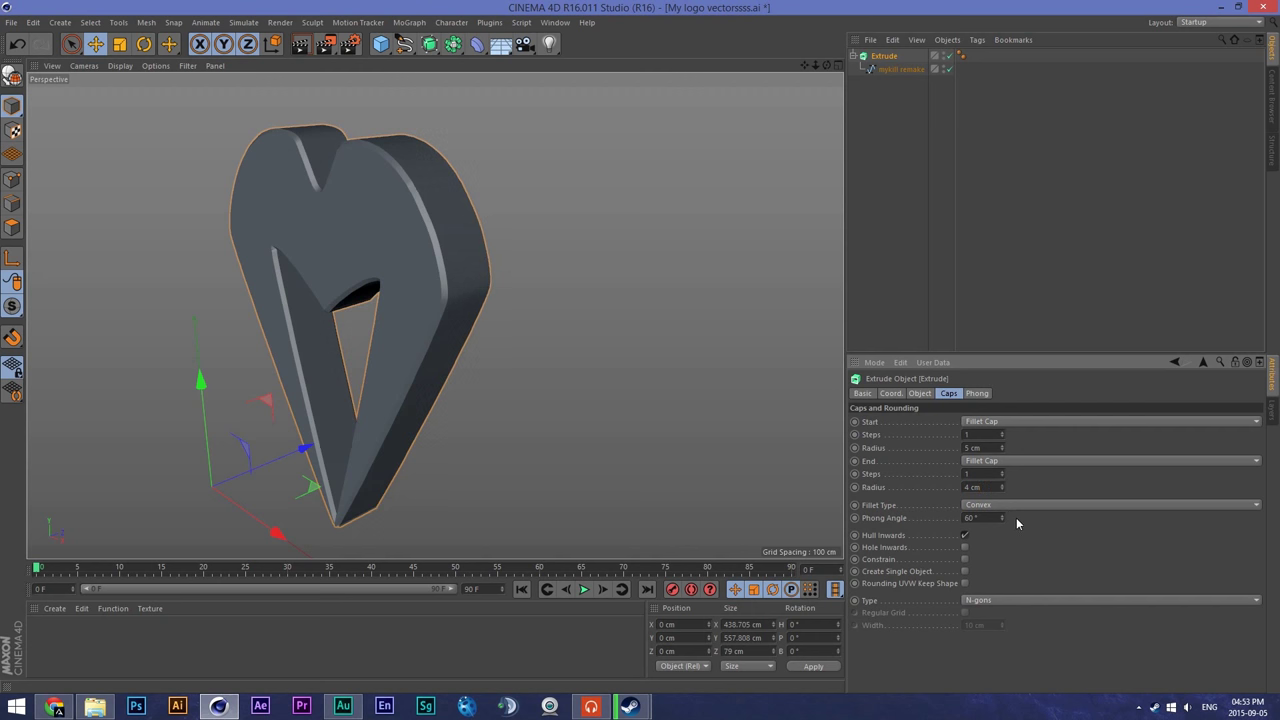
Step: Collapse the Extrude object's hierarchy and duplicate the whole object
{"action": "left_click", "coordinate": [909, 69]}
{"action": "left_click", "coordinate": [900, 57]}
{"action": "left_click", "coordinate": [906, 66]}
{"action": "left_click", "coordinate": [909, 67], "text": "ctrl"}
{"action": "left_click", "coordinate": [911, 70]}
{"action": "left_click", "coordinate": [911, 70], "text": "ctrl"}
{"action": "left_click", "coordinate": [911, 72]}
{"action": "left_click", "coordinate": [898, 70], "text": "ctrl"}
{"action": "left_click", "coordinate": [898, 70]}
{"action": "left_click", "coordinate": [880, 56]}
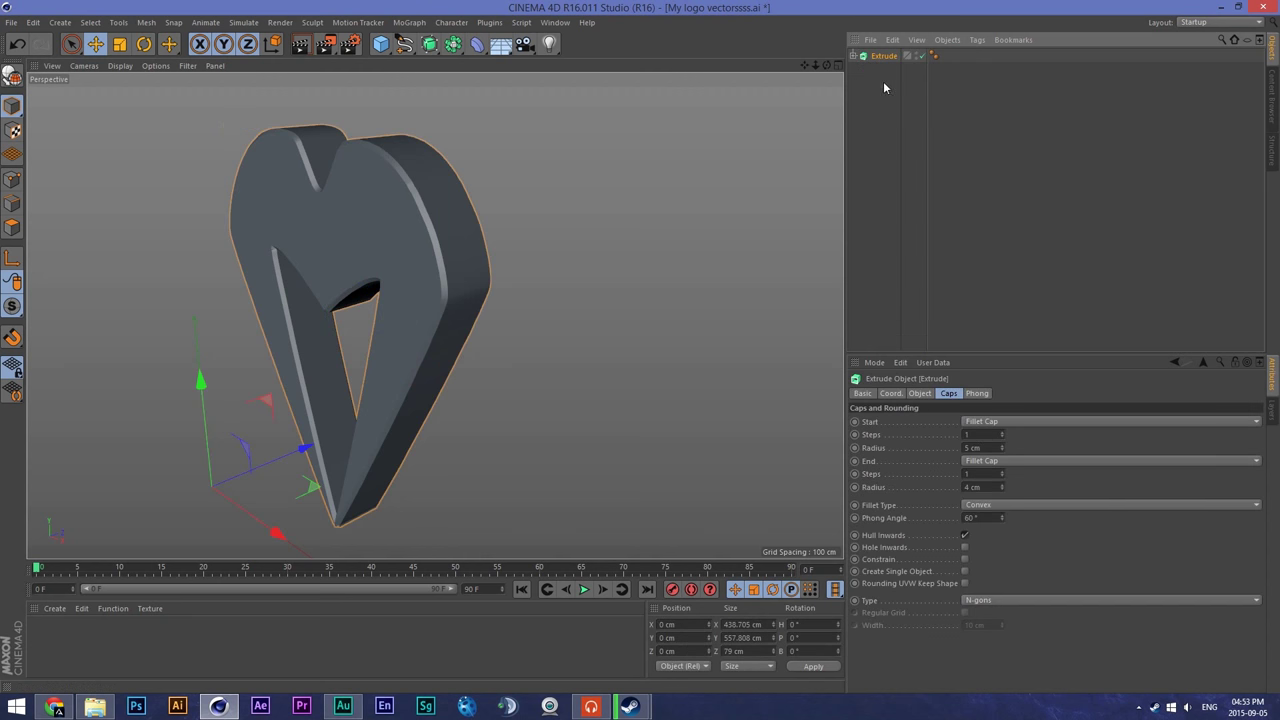
{"action": "left_click_drag", "start_coordinate": [893, 60], "coordinate": [888, 122], "text": "ctrl"}
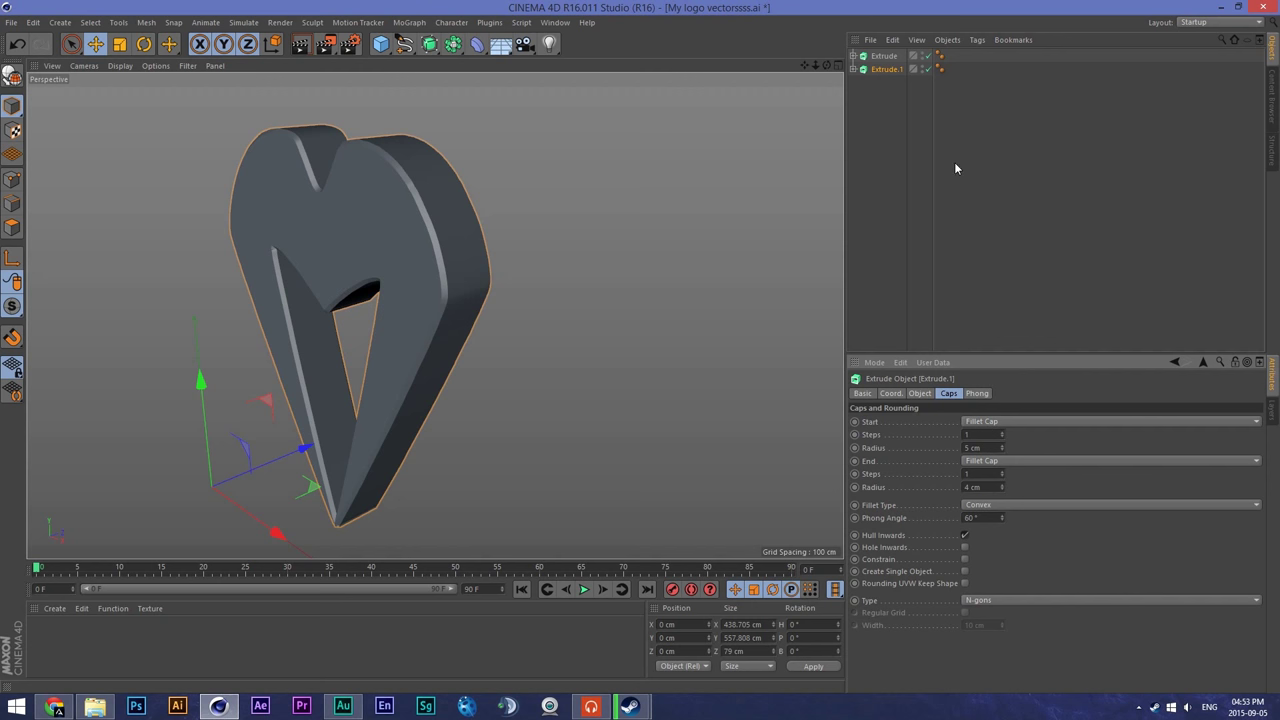
Step: Set the fillet radius of both caps on the duplicated Extrude object to 15 cm
{"action": "left_click", "coordinate": [884, 56]}
{"action": "left_click", "coordinate": [885, 69]}
{"action": "left_click", "coordinate": [986, 445]}
{"action": "scroll", "coordinate": [986, 445], "scroll_direction": "up", "scroll_amount": 7}
{"action": "left_click_drag", "start_coordinate": [986, 447], "coordinate": [989, 487]}
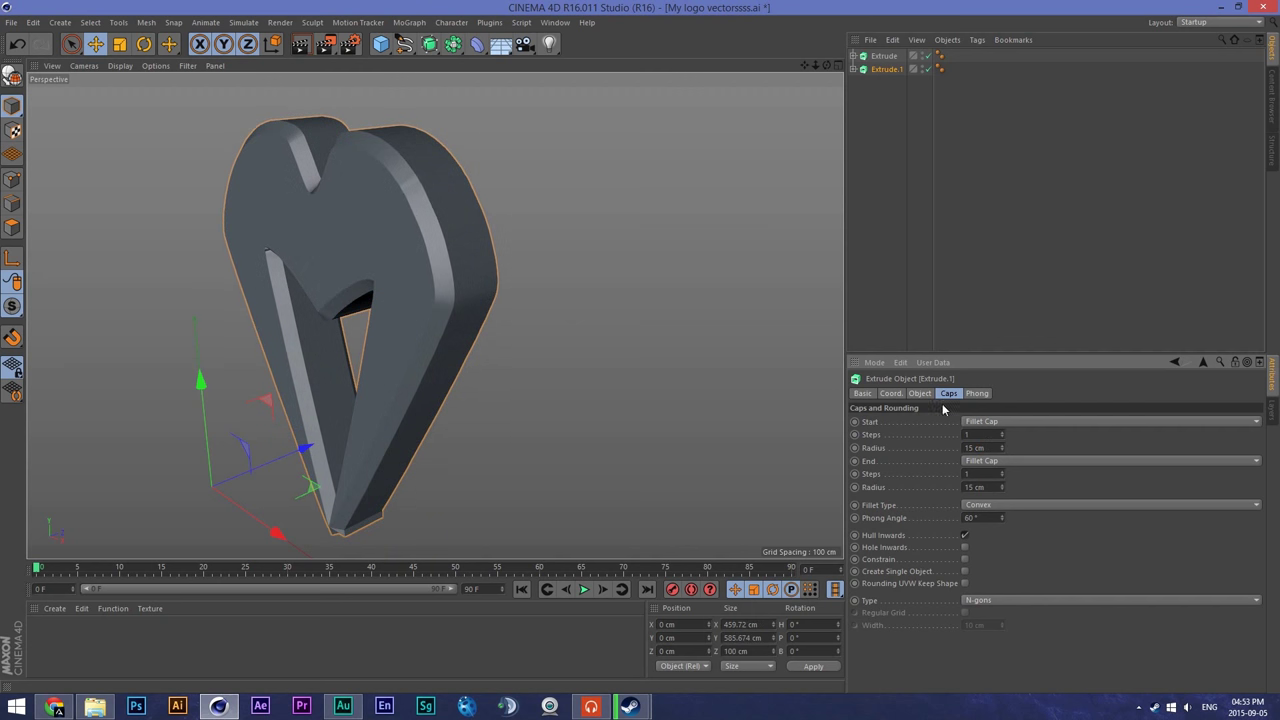
Step: Set the duplicate's Z movement to 30 cm and move it about 20.5 cm along Z into the original
{"action": "left_click", "coordinate": [919, 393]}
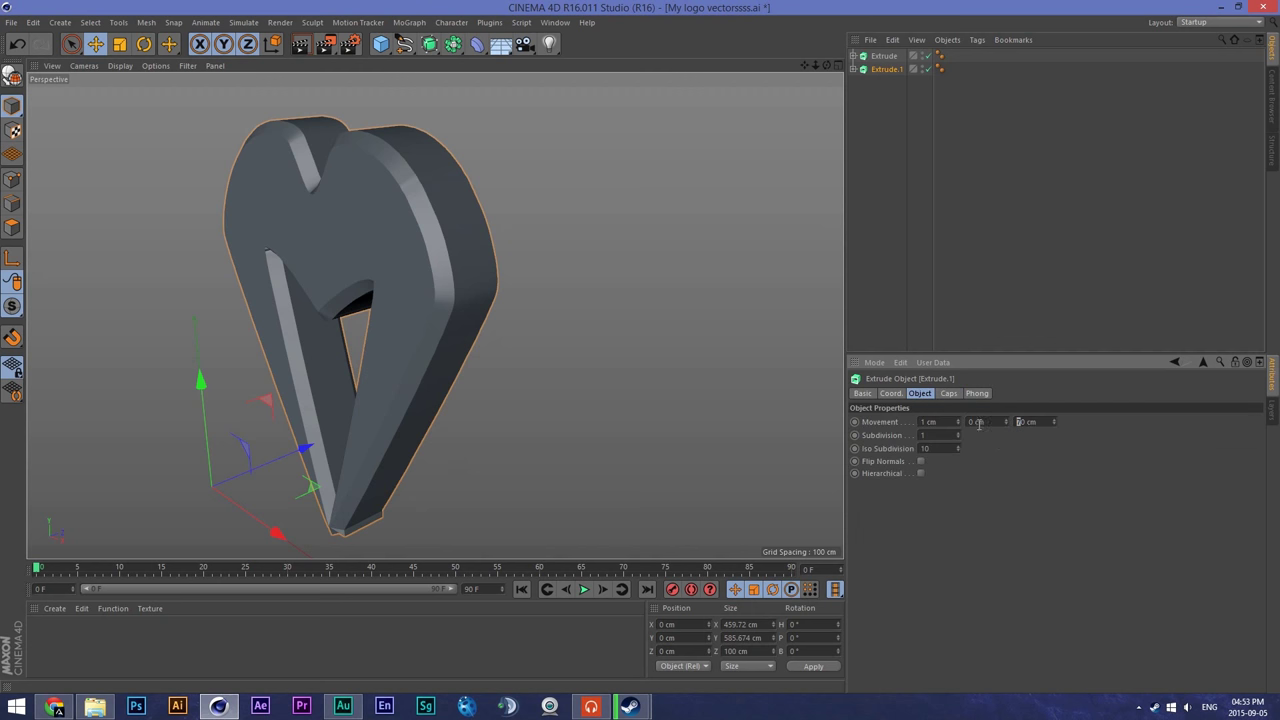
{"action": "left_click", "coordinate": [378, 199]}
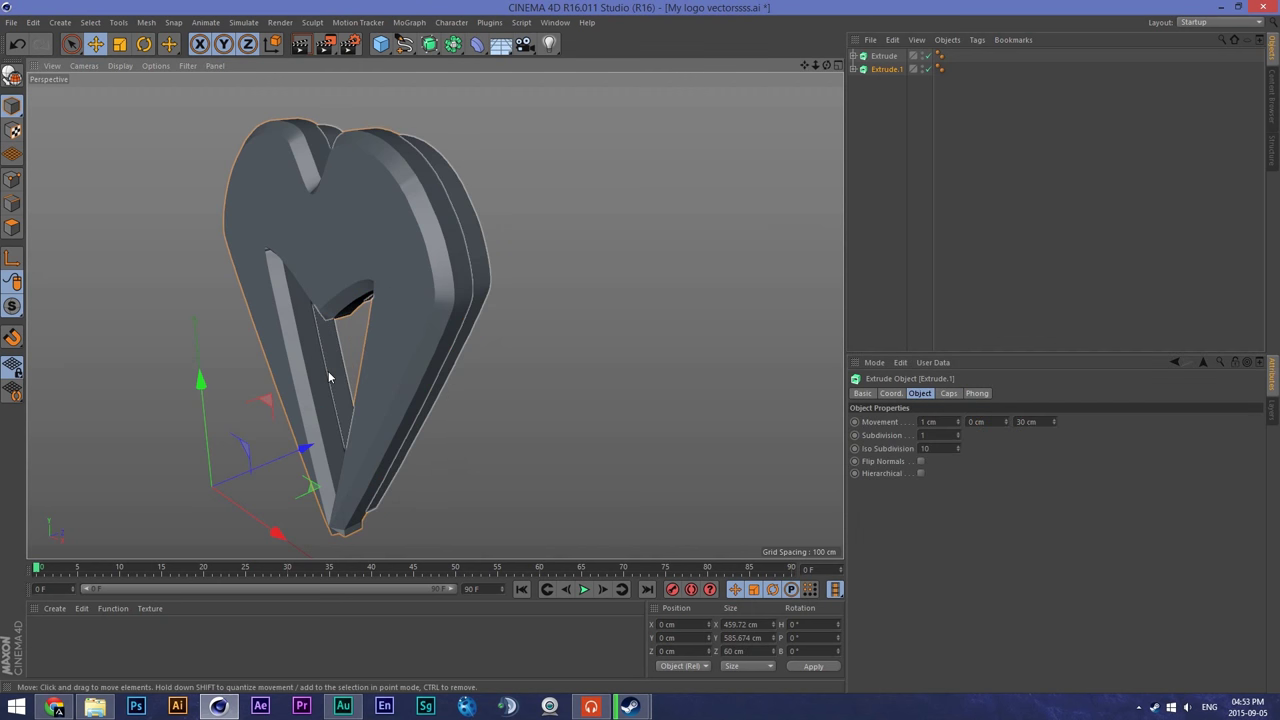
{"action": "left_click_drag", "start_coordinate": [304, 452], "coordinate": [309, 449]}
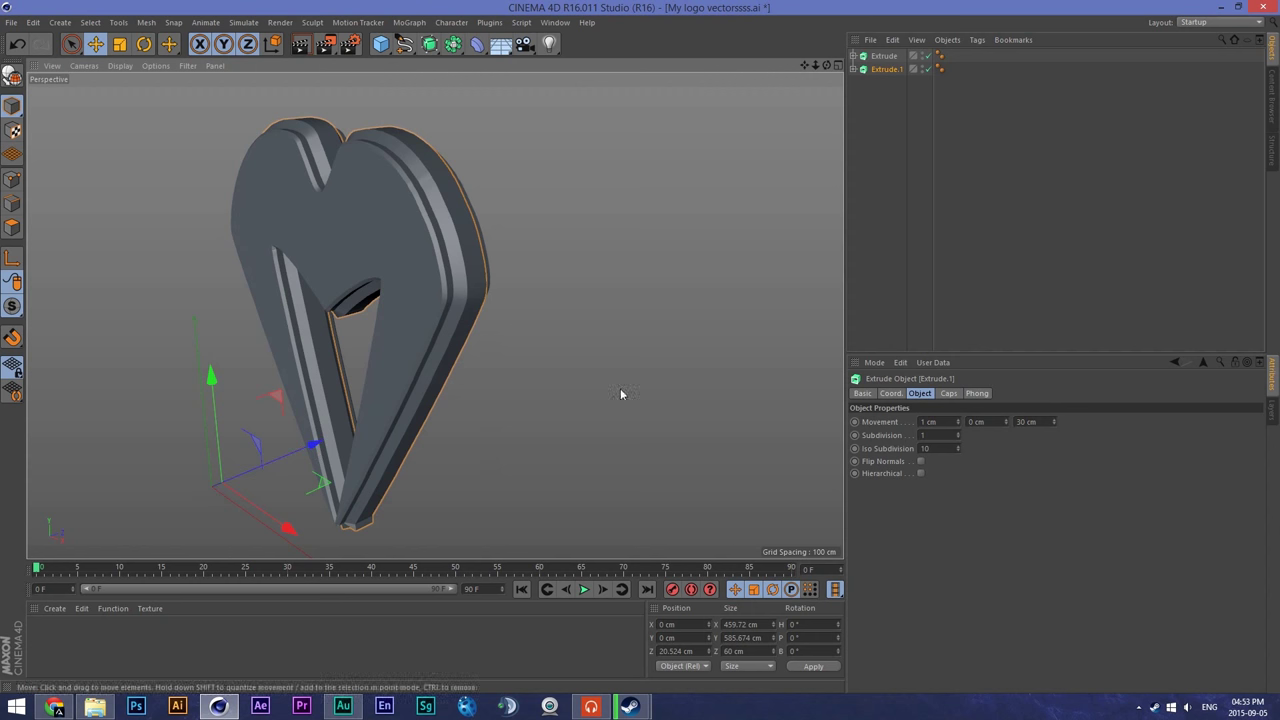
Step: Reduce the duplicate's fillet radius to 10 cm for the start cap and 9 cm for the end cap
{"action": "left_click", "coordinate": [978, 395]}
{"action": "left_click", "coordinate": [946, 395]}
{"action": "left_click", "coordinate": [980, 447]}
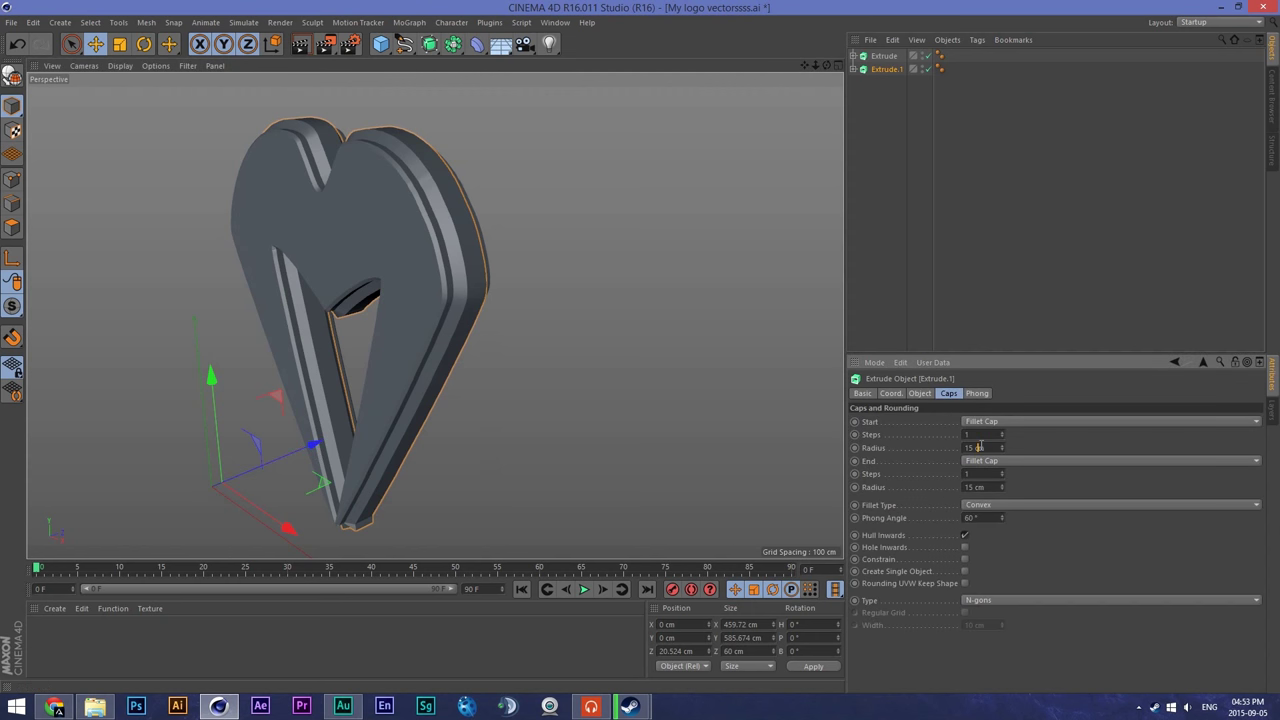
{"action": "scroll", "coordinate": [981, 447], "scroll_direction": "down", "scroll_amount": 4}
{"action": "scroll", "coordinate": [980, 447], "scroll_direction": "down", "scroll_amount": 1}
{"action": "scroll", "coordinate": [984, 488], "scroll_direction": "down", "scroll_amount": 6}
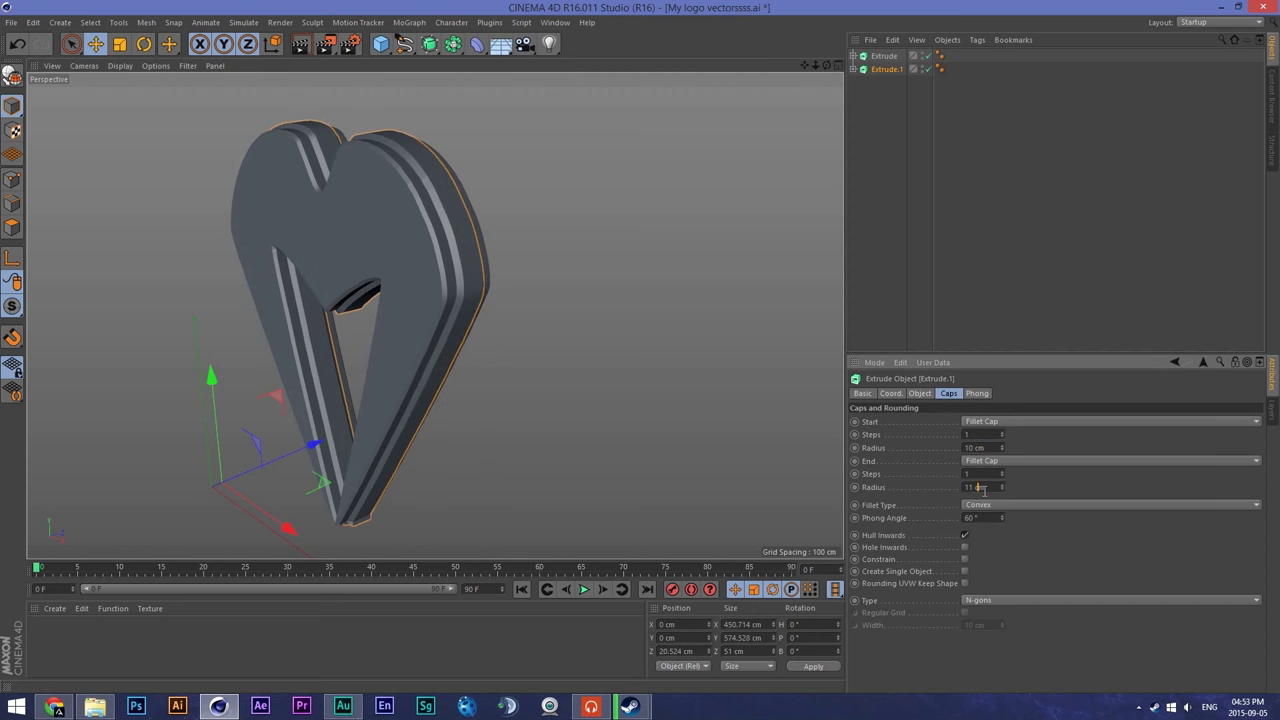
Step: Check the logo from the side and set the duplicate's Z position to 0 cm
{"action": "left_click_drag", "start_coordinate": [825, 65], "coordinate": [700, 65]}
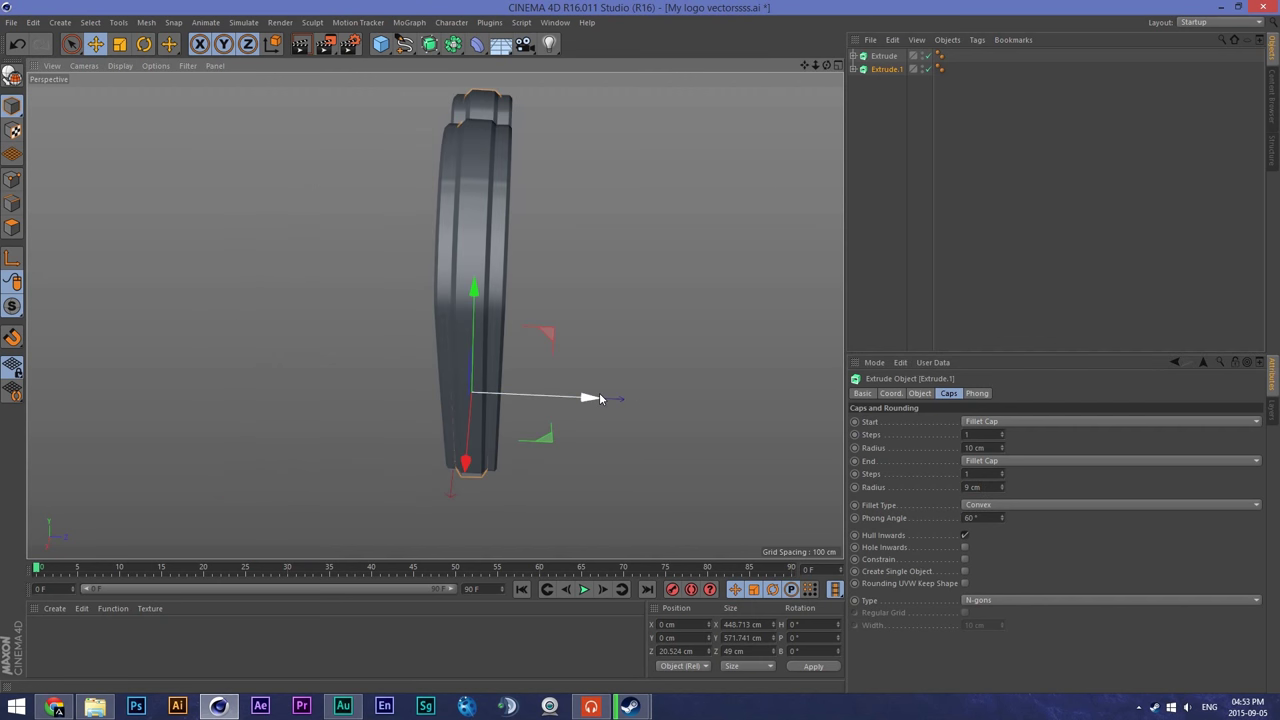
{"action": "left_click", "coordinate": [884, 56]}
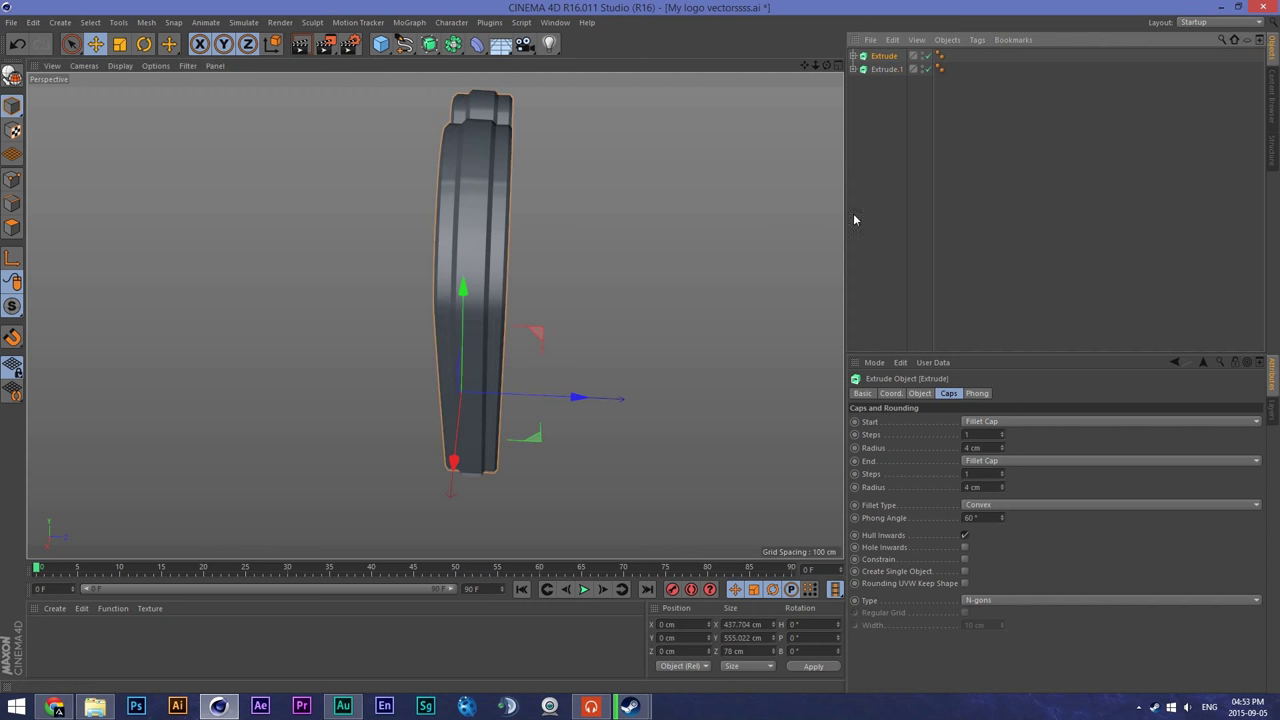
{"action": "left_click", "coordinate": [664, 624]}
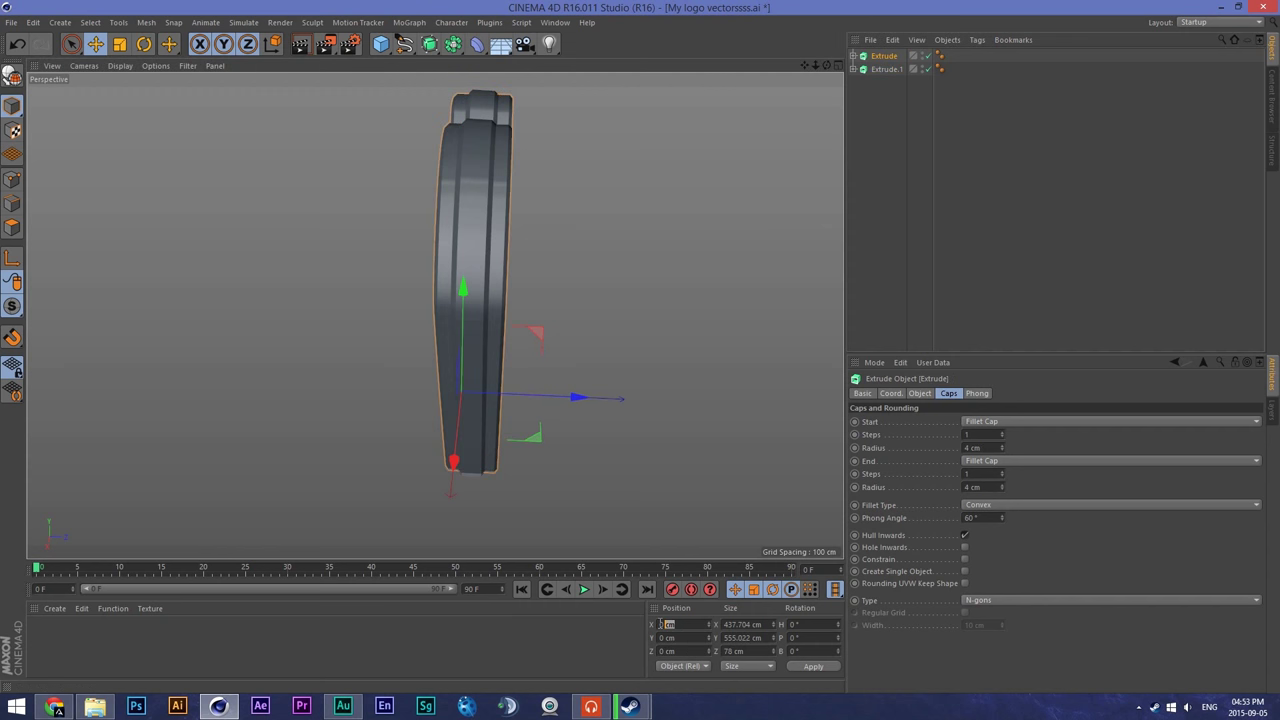
{"action": "left_click", "coordinate": [886, 69]}
{"action": "left_click", "coordinate": [664, 651]}
{"action": "type", "text": "0"}
{"action": "key", "text": "Return"}
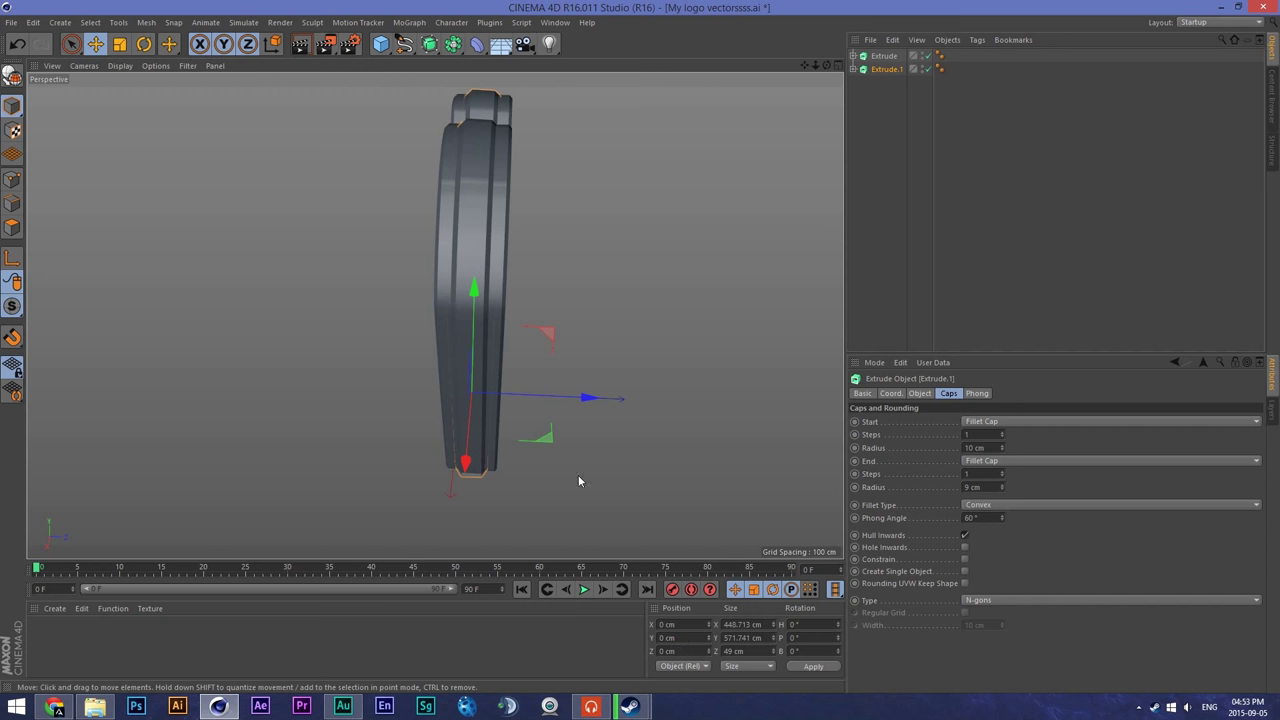
{"action": "left_click", "coordinate": [609, 304]}
{"action": "left_click", "coordinate": [469, 242]}
{"action": "left_click", "coordinate": [487, 265]}
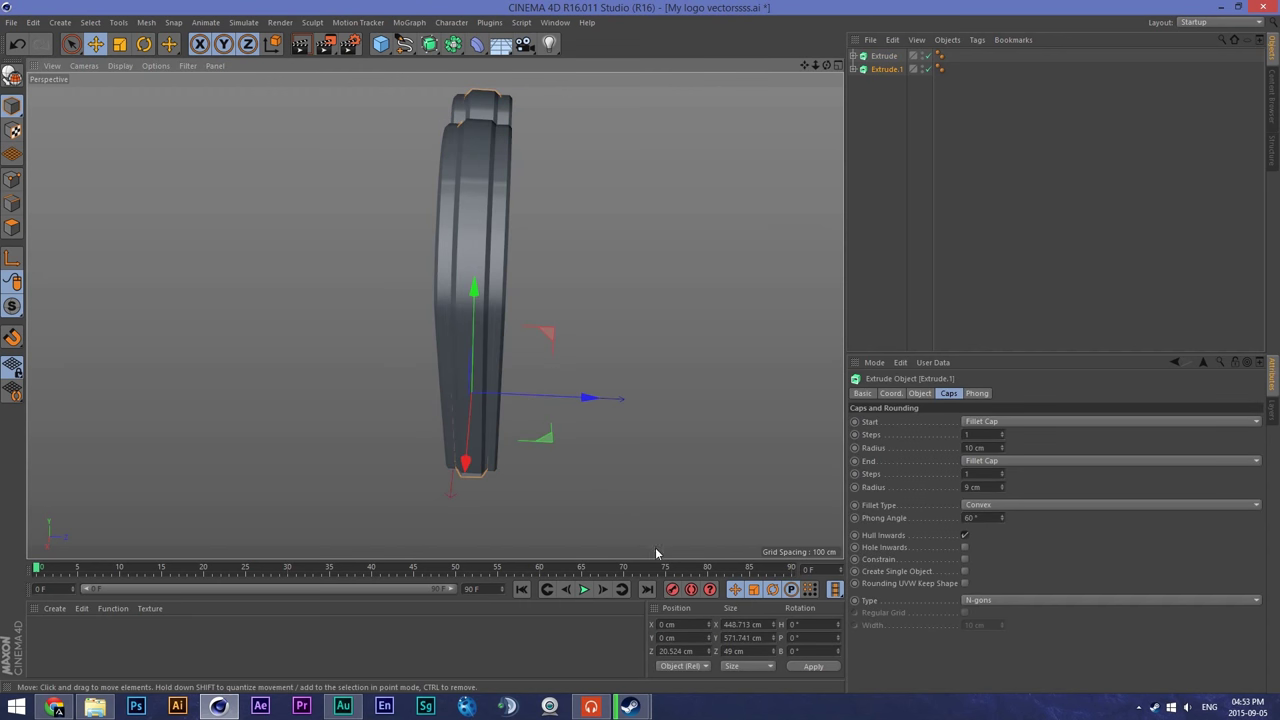
{"action": "left_click", "coordinate": [691, 650]}
{"action": "type", "text": "0"}
{"action": "key", "text": "Return"}
{"action": "left_click", "coordinate": [813, 666]}
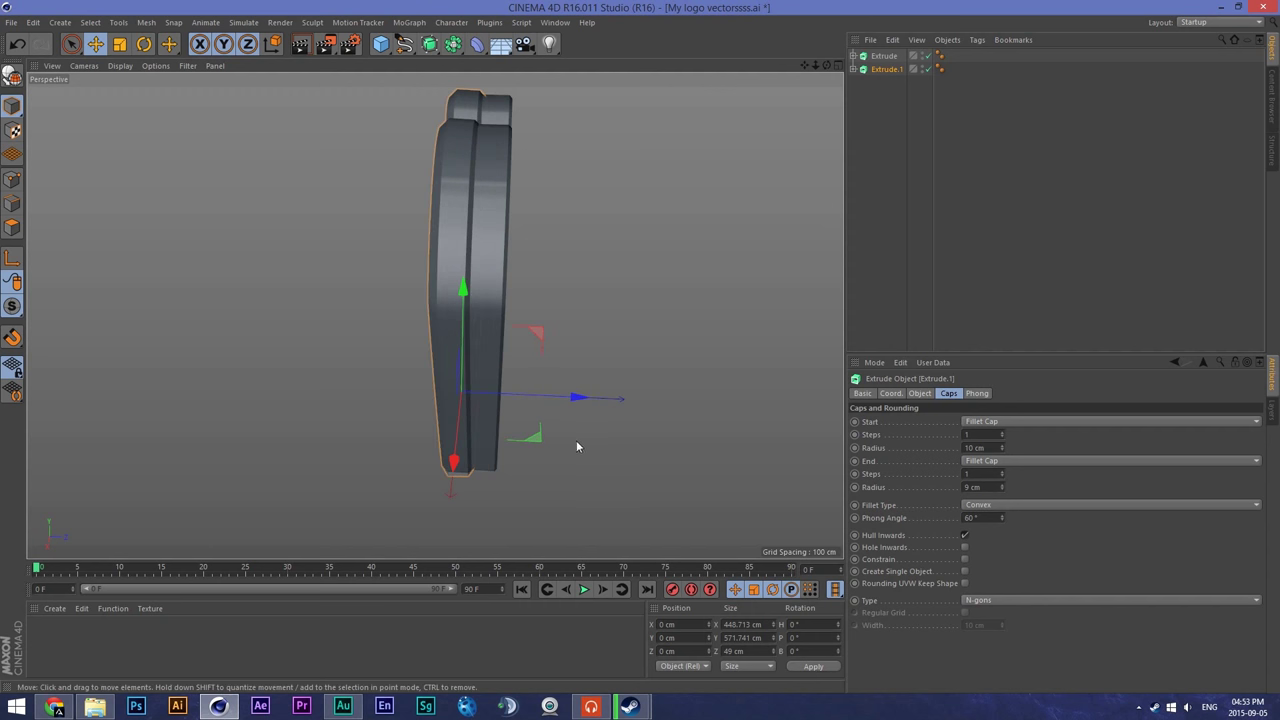
Step: Try extrusion depths of 40 and 50 cm for the duplicate, settle on 45 cm, and re-centre it along Z within the original
{"action": "left_click_drag", "start_coordinate": [576, 398], "coordinate": [579, 404]}
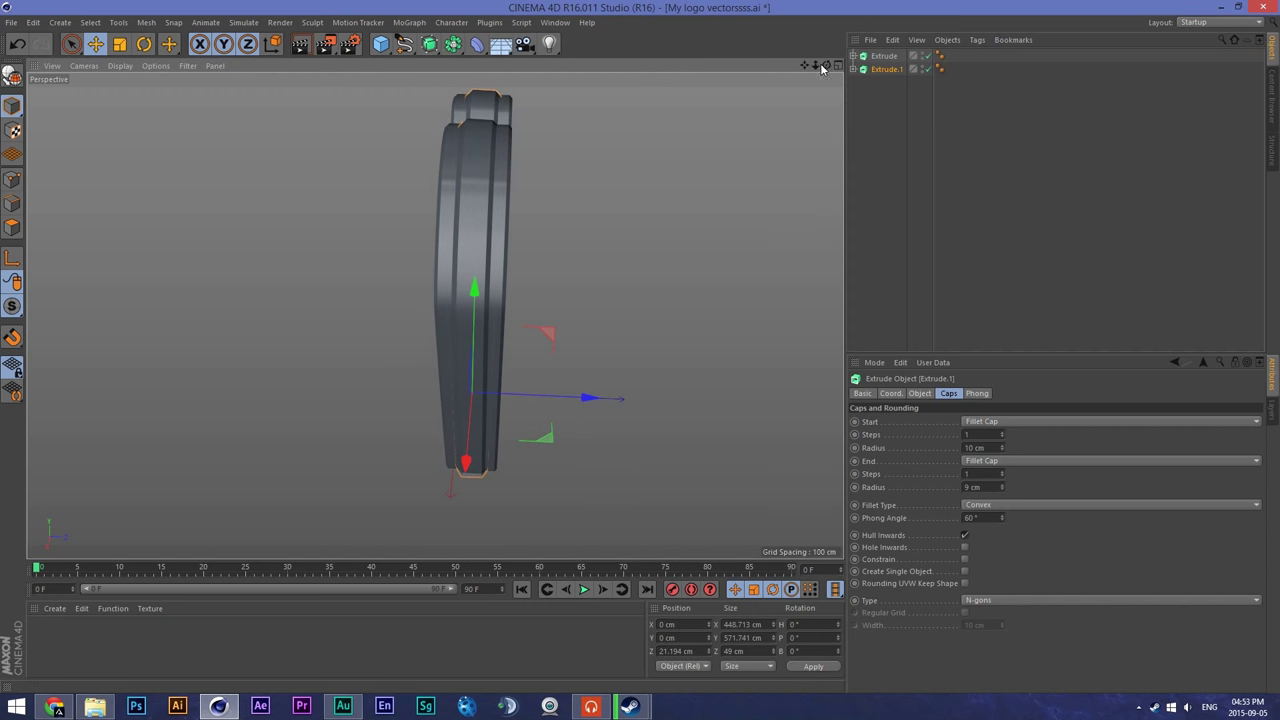
{"action": "left_click", "coordinate": [919, 393]}
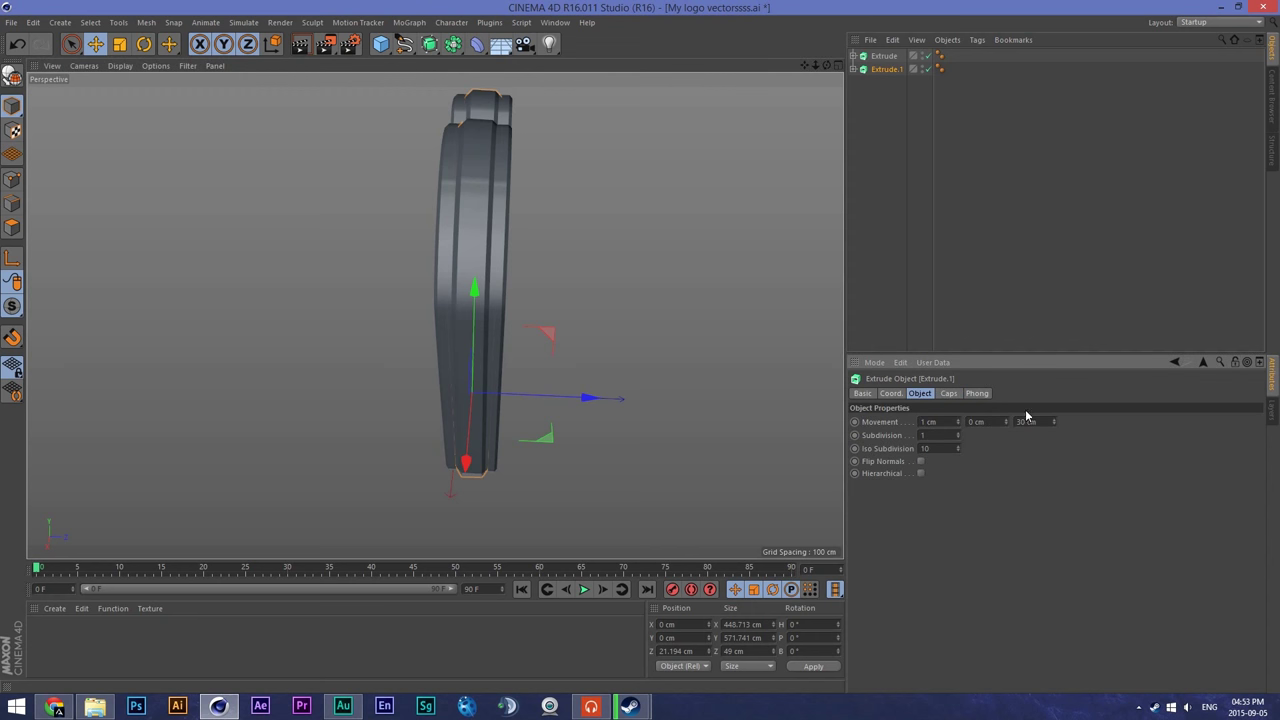
{"action": "type", "text": "0"}
{"action": "key", "text": "Return"}
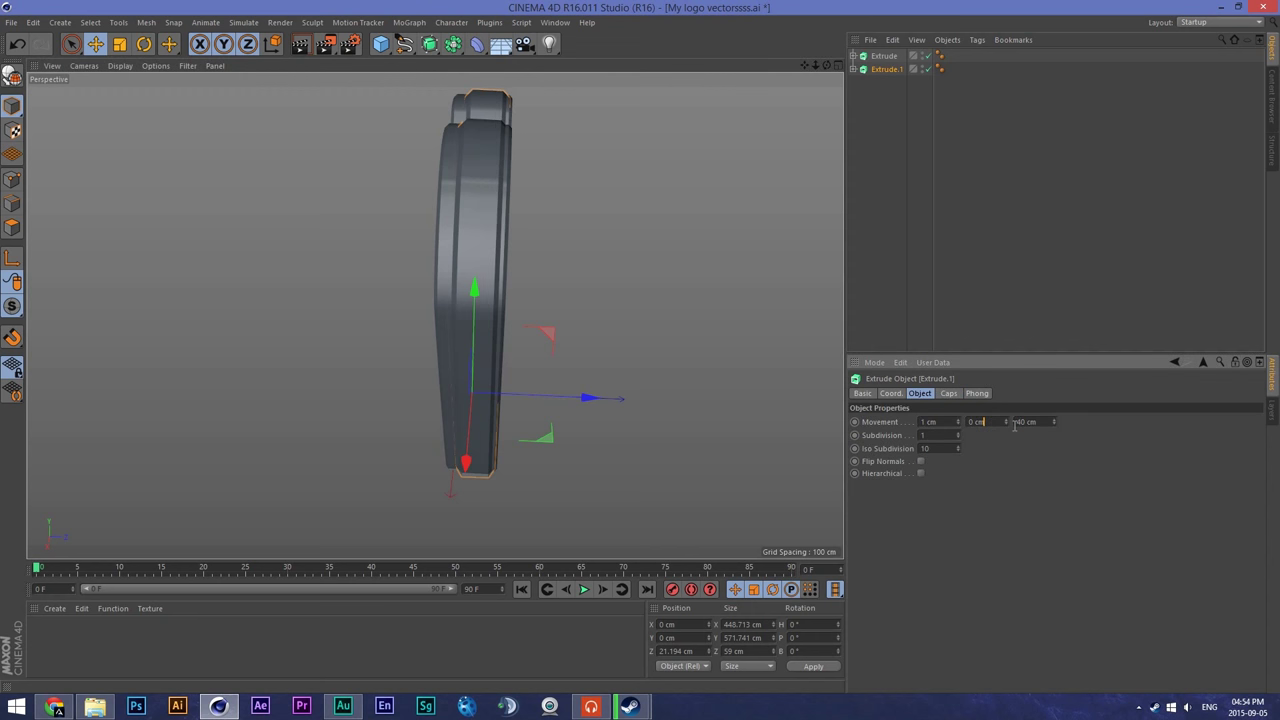
{"action": "left_click_drag", "start_coordinate": [590, 398], "coordinate": [628, 392]}
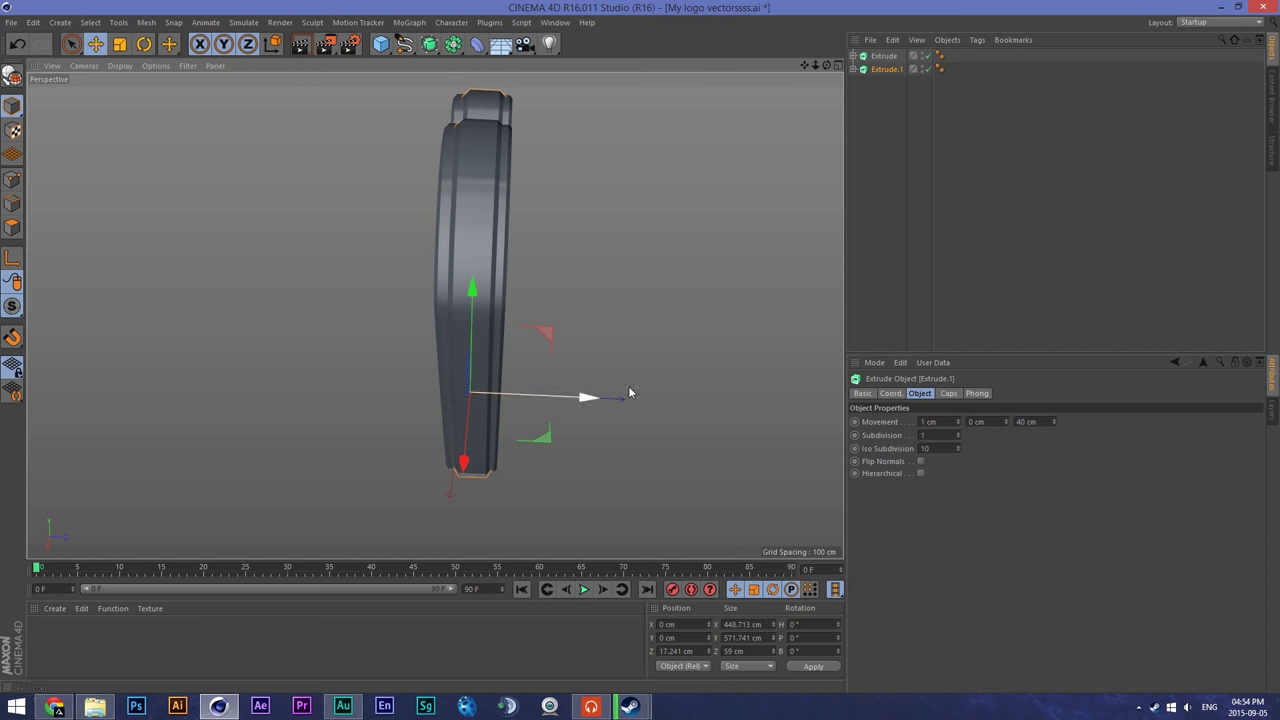
{"action": "left_click", "coordinate": [1020, 421]}
{"action": "type", "text": "5"}
{"action": "key", "text": "Return"}
{"action": "left_click_drag", "start_coordinate": [589, 398], "coordinate": [582, 400]}
{"action": "double_click", "coordinate": [1020, 422]}
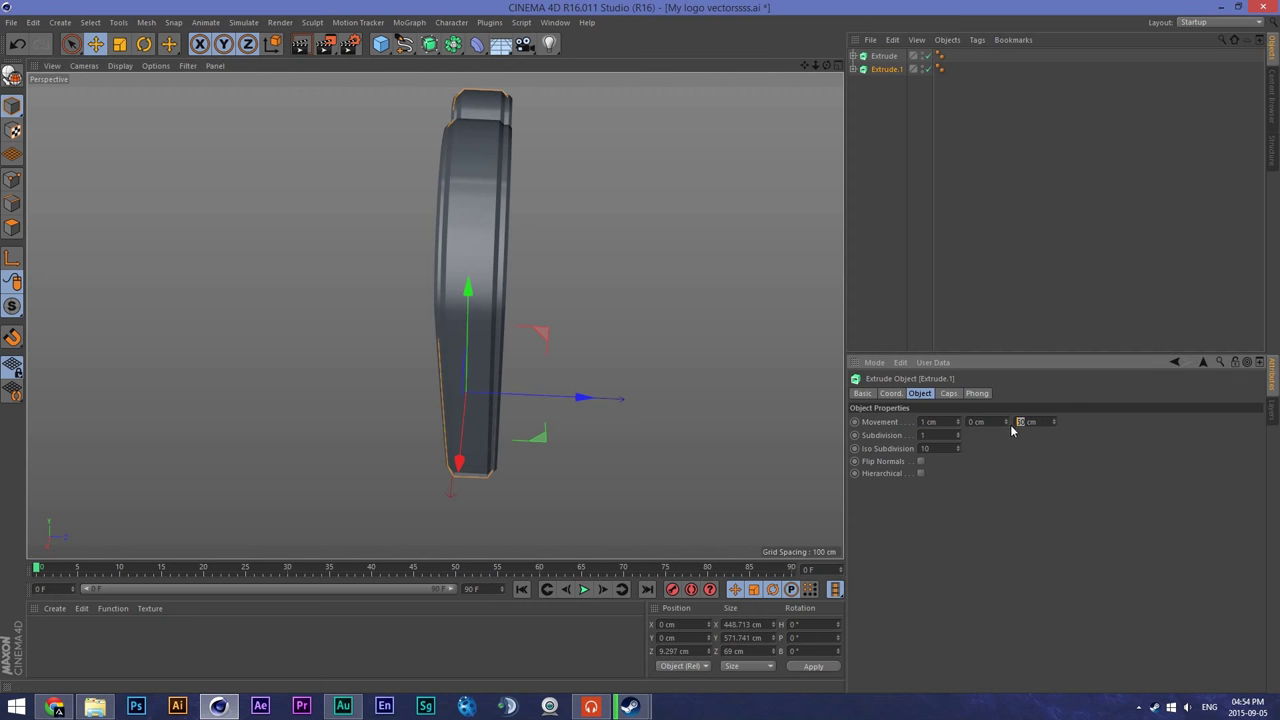
{"action": "type", "text": "45"}
{"action": "key", "text": "Return"}
{"action": "left_click_drag", "start_coordinate": [581, 408], "coordinate": [586, 403]}
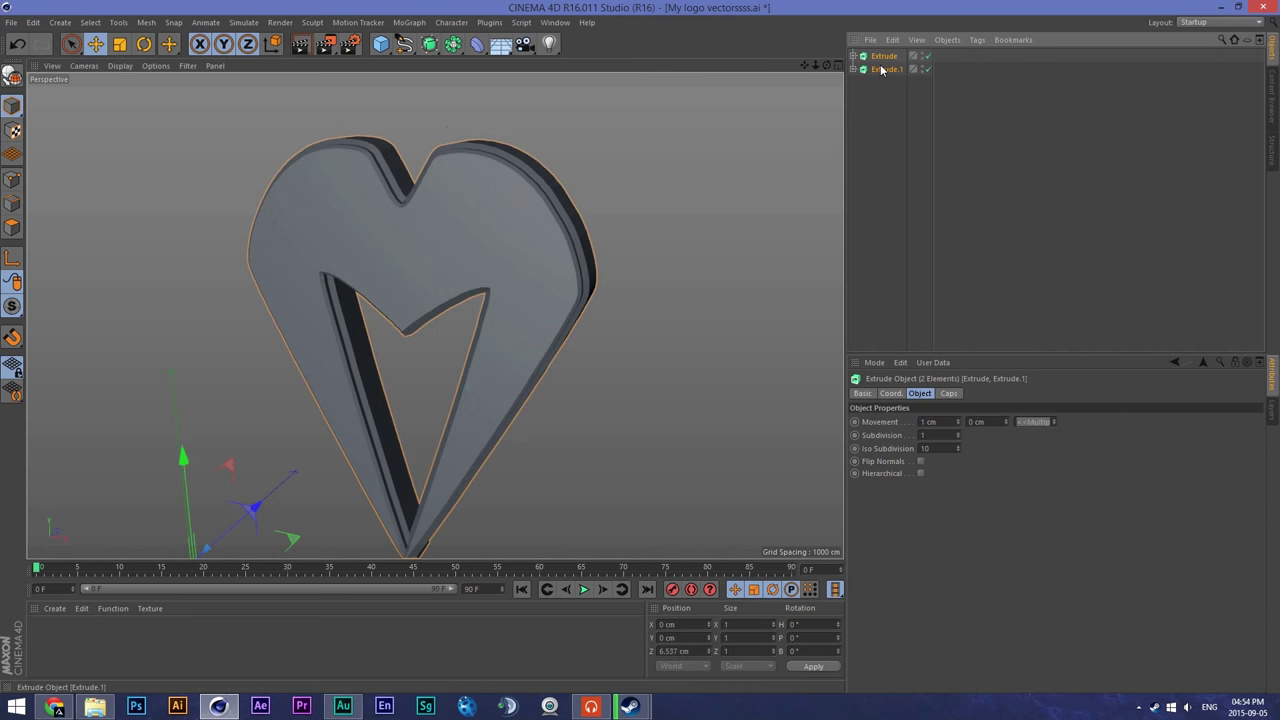
Step: Group both Extrude objects under a null and rename the group to Mykill Logo
{"action": "left_click", "coordinate": [879, 58]}
{"action": "left_click", "coordinate": [888, 96]}
{"action": "left_click", "coordinate": [892, 58]}
{"action": "right_click", "coordinate": [889, 70]}
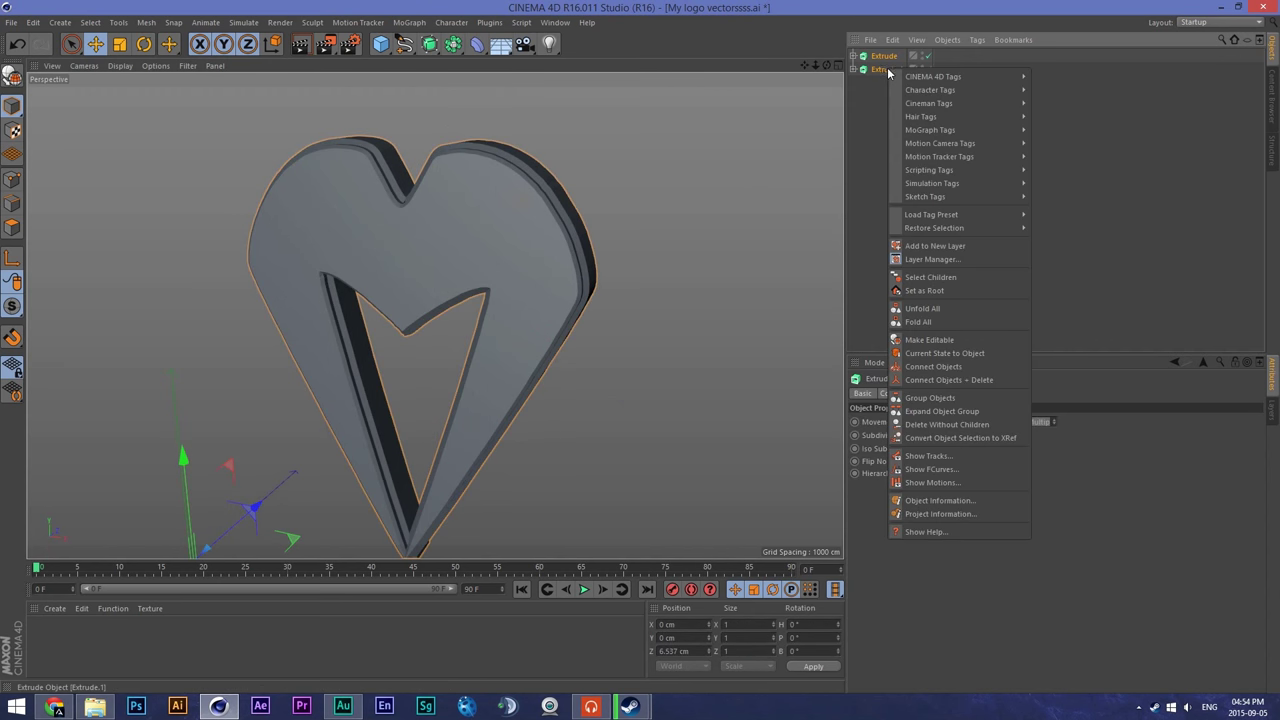
{"action": "left_click", "coordinate": [941, 398]}
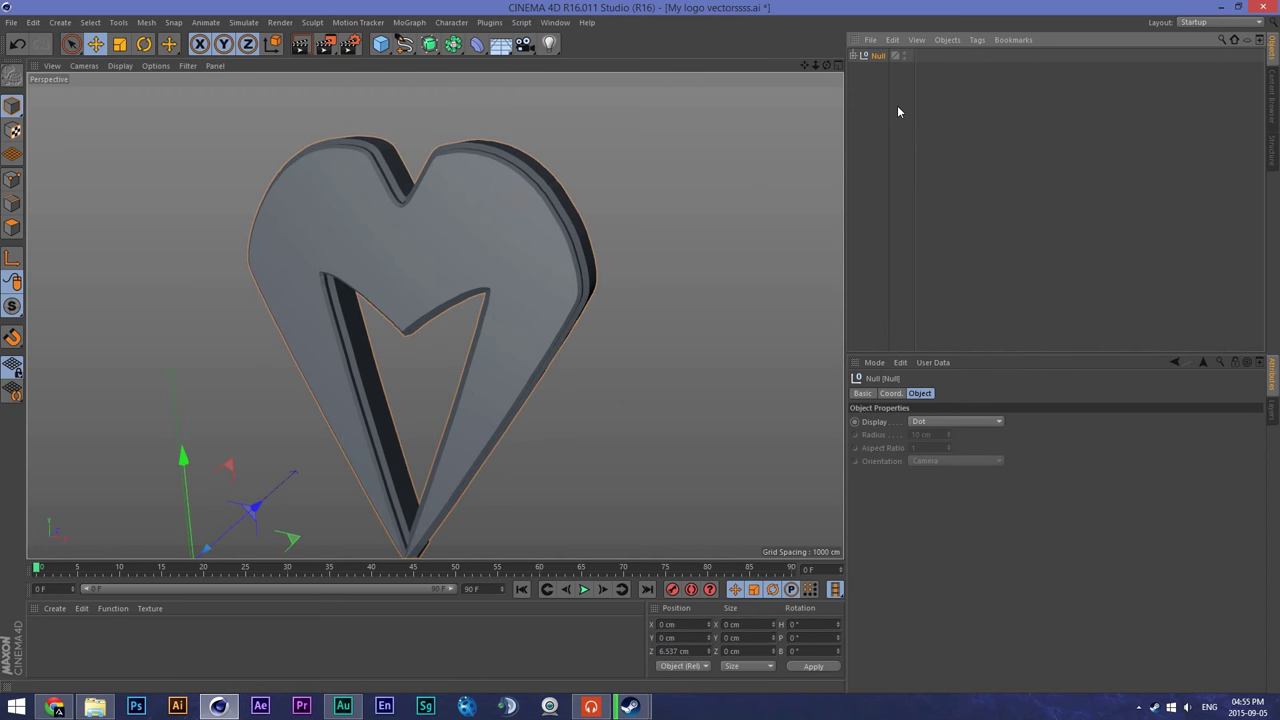
{"action": "double_click", "coordinate": [878, 56]}
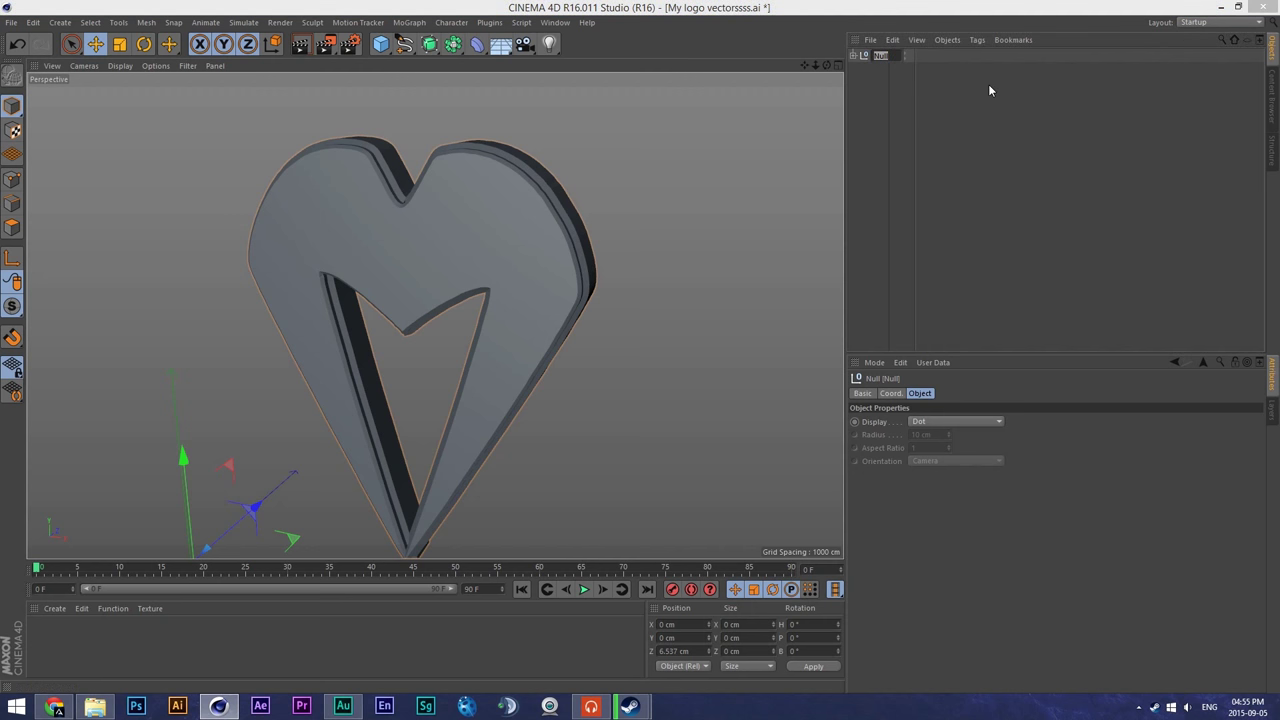
{"action": "type", "text": "Mykill Logo"}
{"action": "key", "text": "Return"}
Step: Save the project to the Desktop as My logo vectorssss.c4d
{"action": "left_click_drag", "start_coordinate": [598, 196], "coordinate": [551, 206], "text": "alt"}
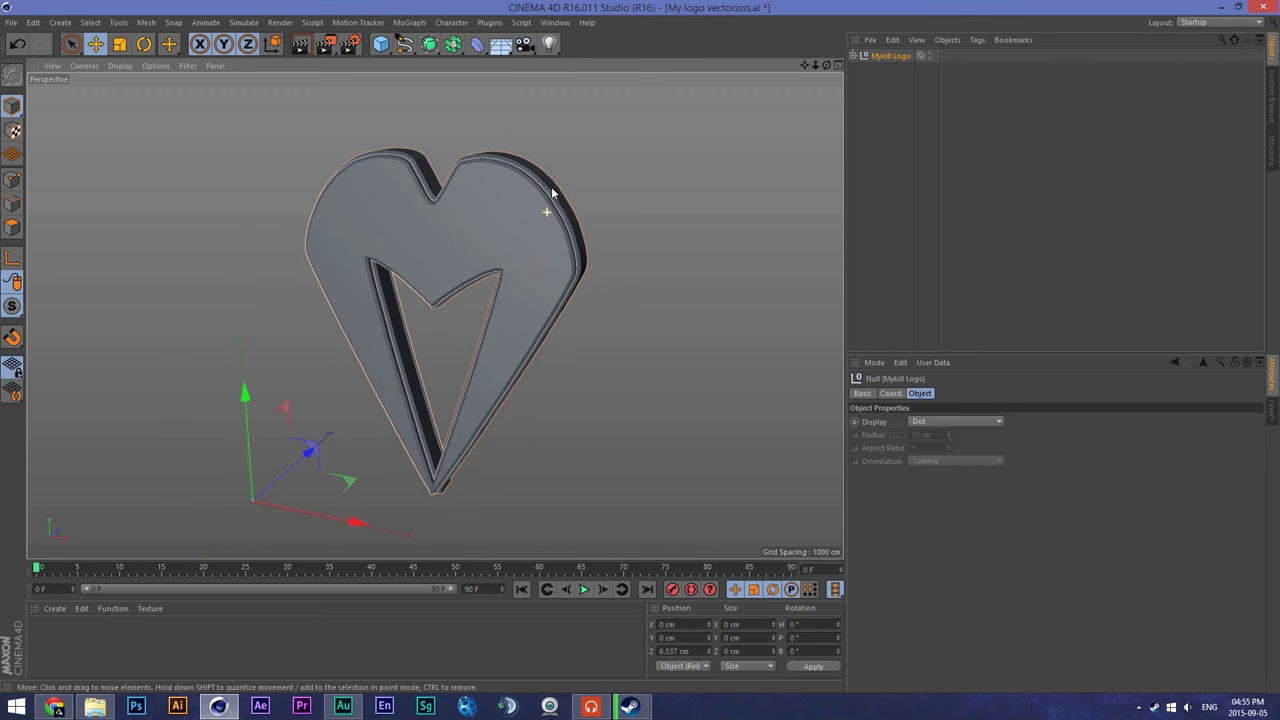
{"action": "left_click", "coordinate": [11, 22]}
{"action": "left_click", "coordinate": [40, 143]}
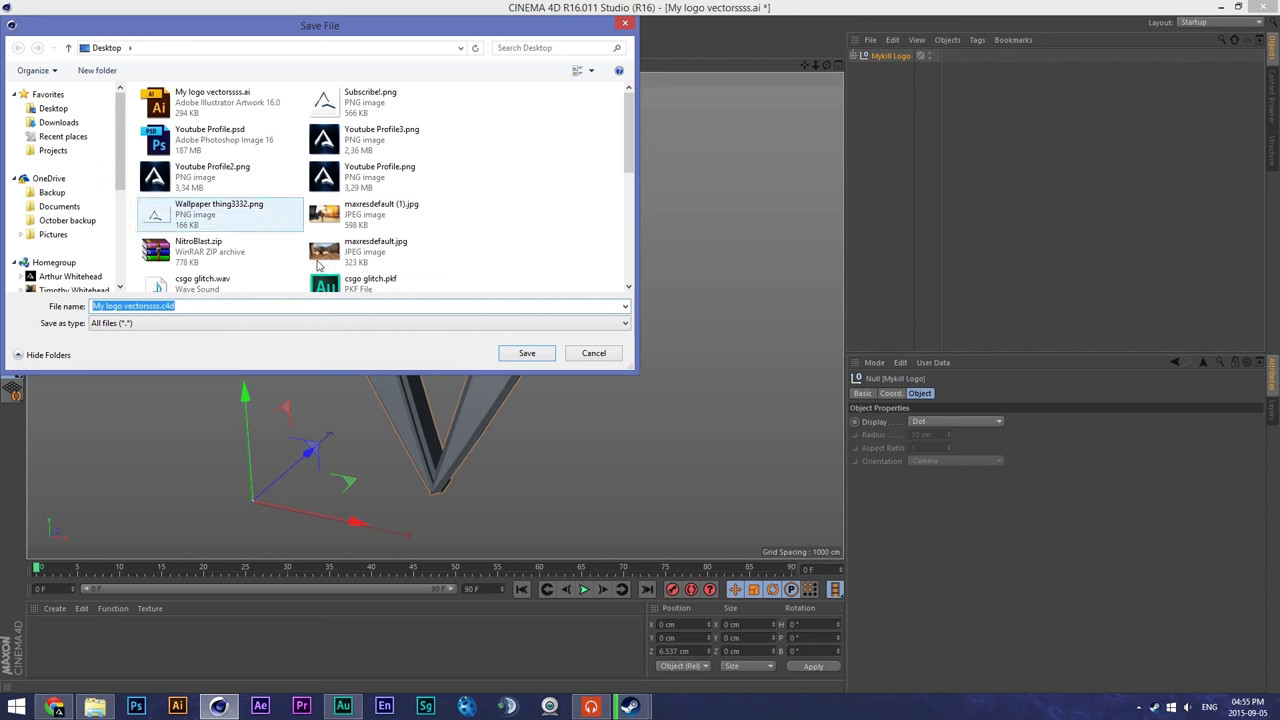
{"action": "left_click", "coordinate": [527, 355]}
Step: Create a new material and set its color to pure white (255, 255, 255)
{"action": "left_click_drag", "start_coordinate": [531, 366], "coordinate": [277, 309], "text": "alt"}
{"action": "double_click", "coordinate": [89, 657]}
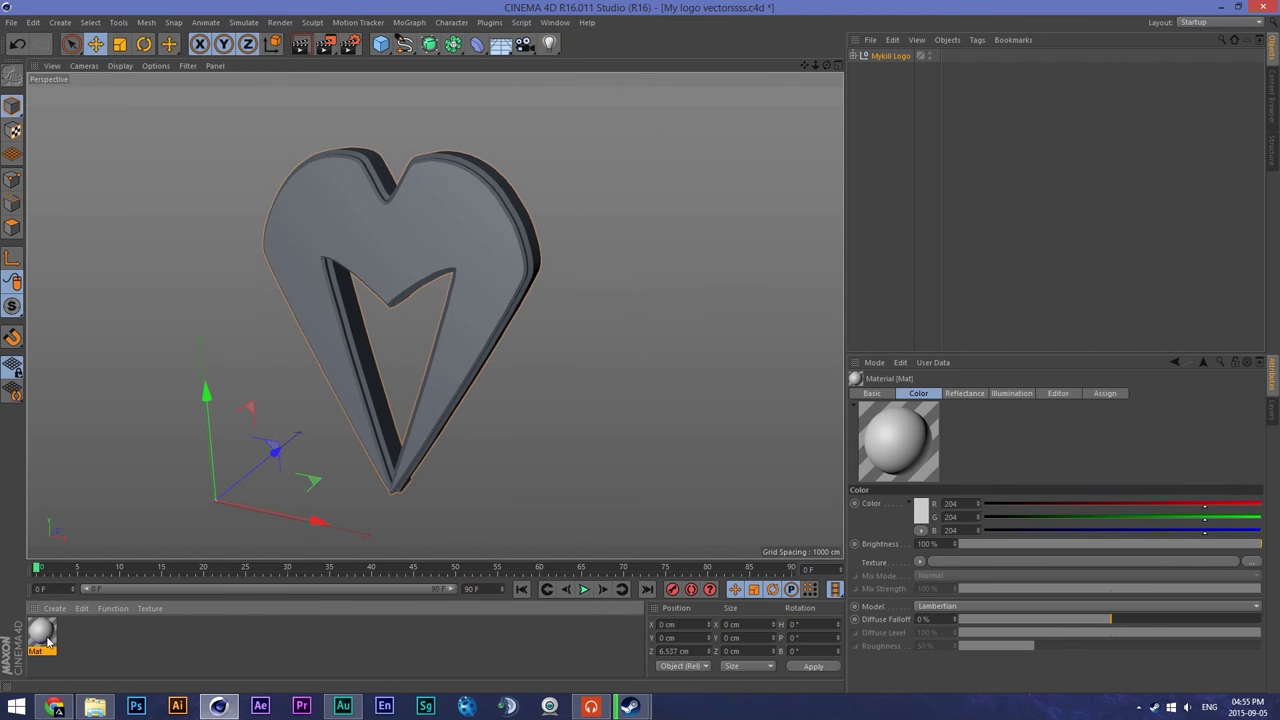
{"action": "double_click", "coordinate": [41, 632]}
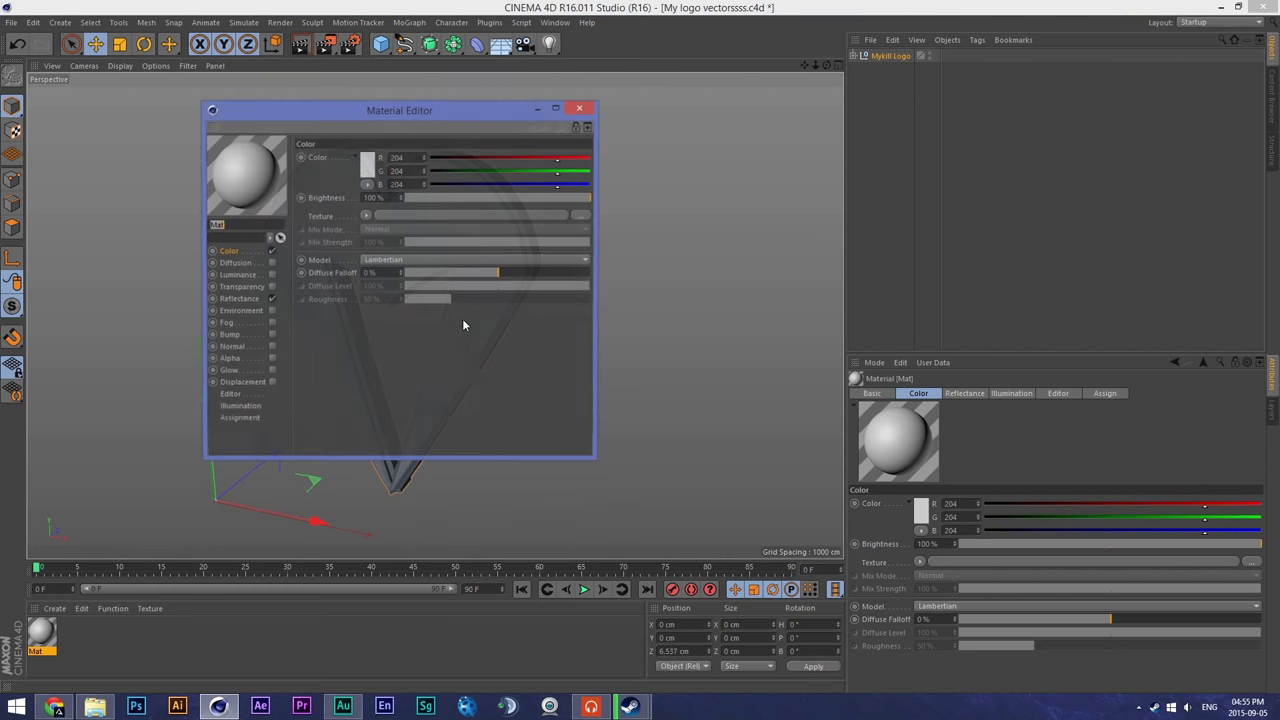
{"action": "left_click", "coordinate": [367, 166]}
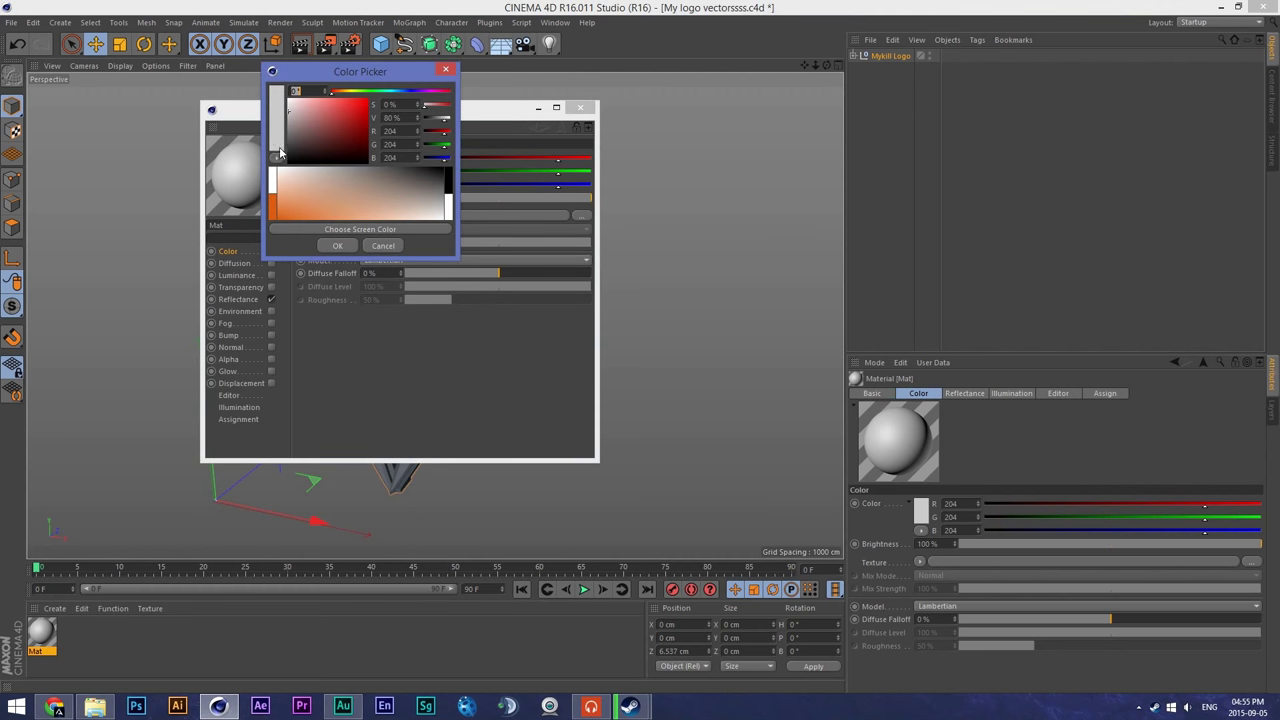
{"action": "left_click_drag", "start_coordinate": [303, 137], "coordinate": [265, 58]}
{"action": "left_click", "coordinate": [339, 246]}
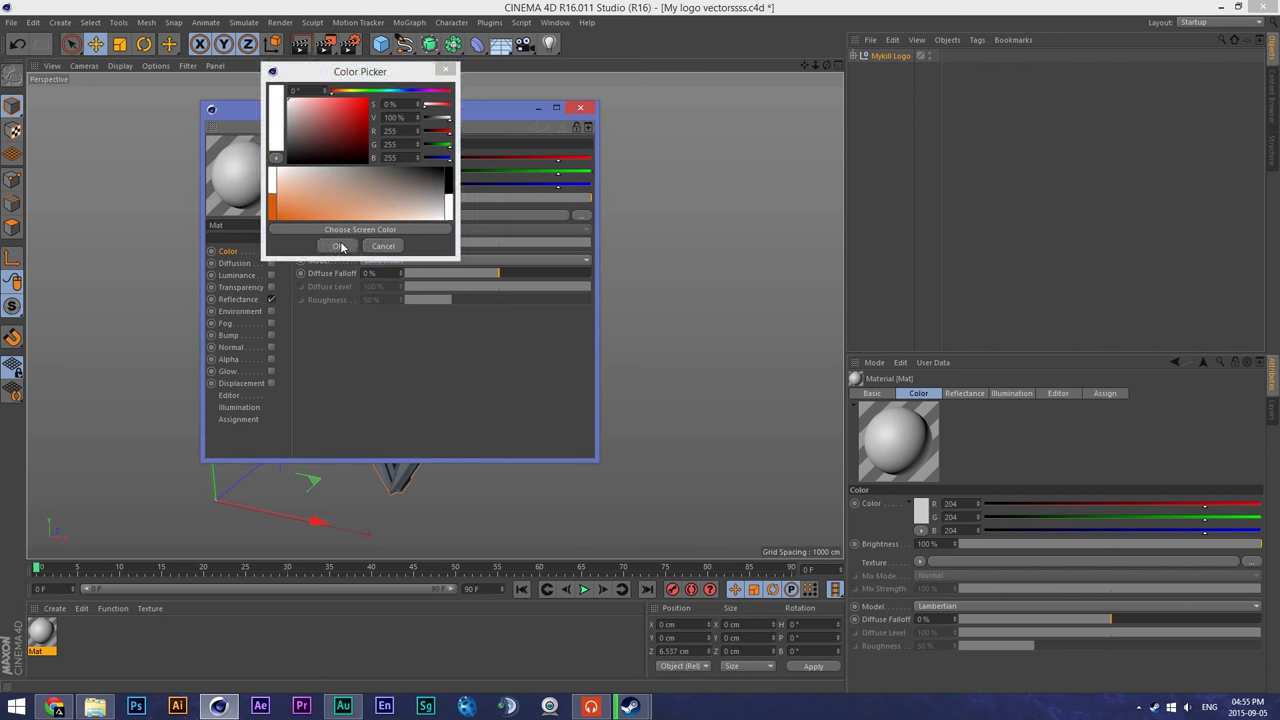
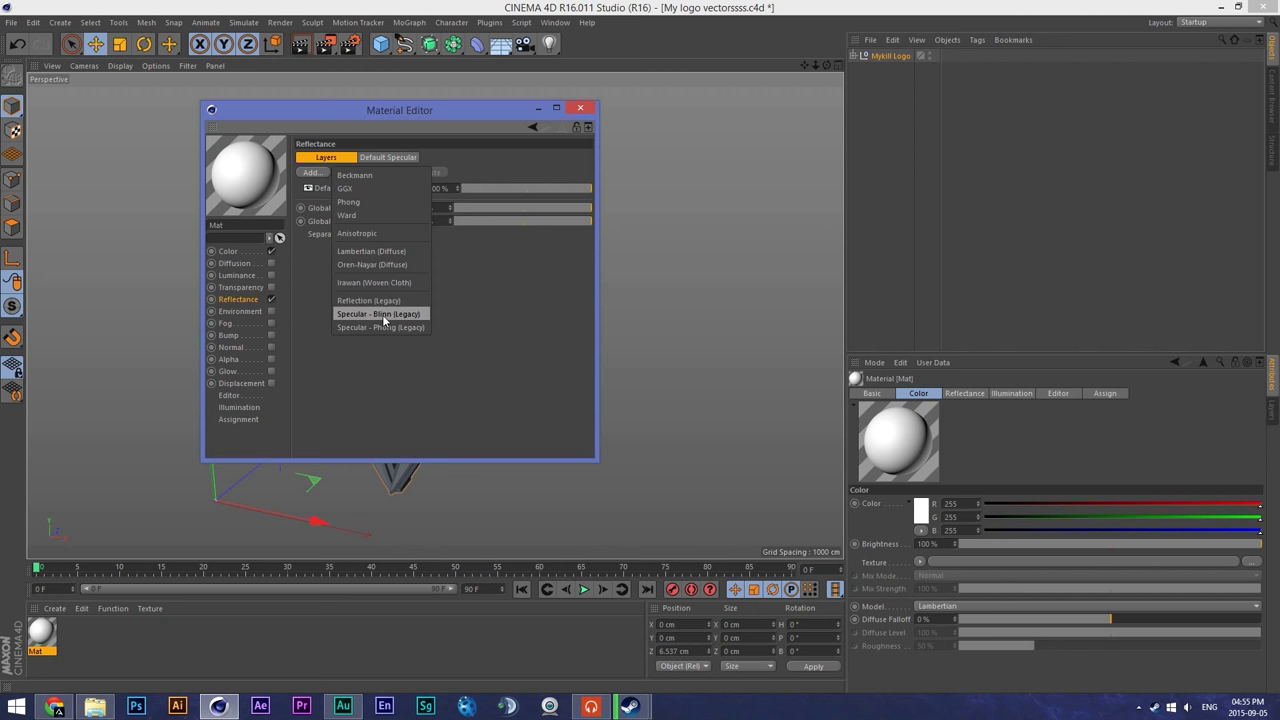
Step: Add a Reflection (Legacy) layer to the material's reflectance and set its layer color brightness to 80%
{"action": "left_click", "coordinate": [310, 173]}
{"action": "left_click", "coordinate": [310, 173]}
{"action": "left_click", "coordinate": [365, 301]}
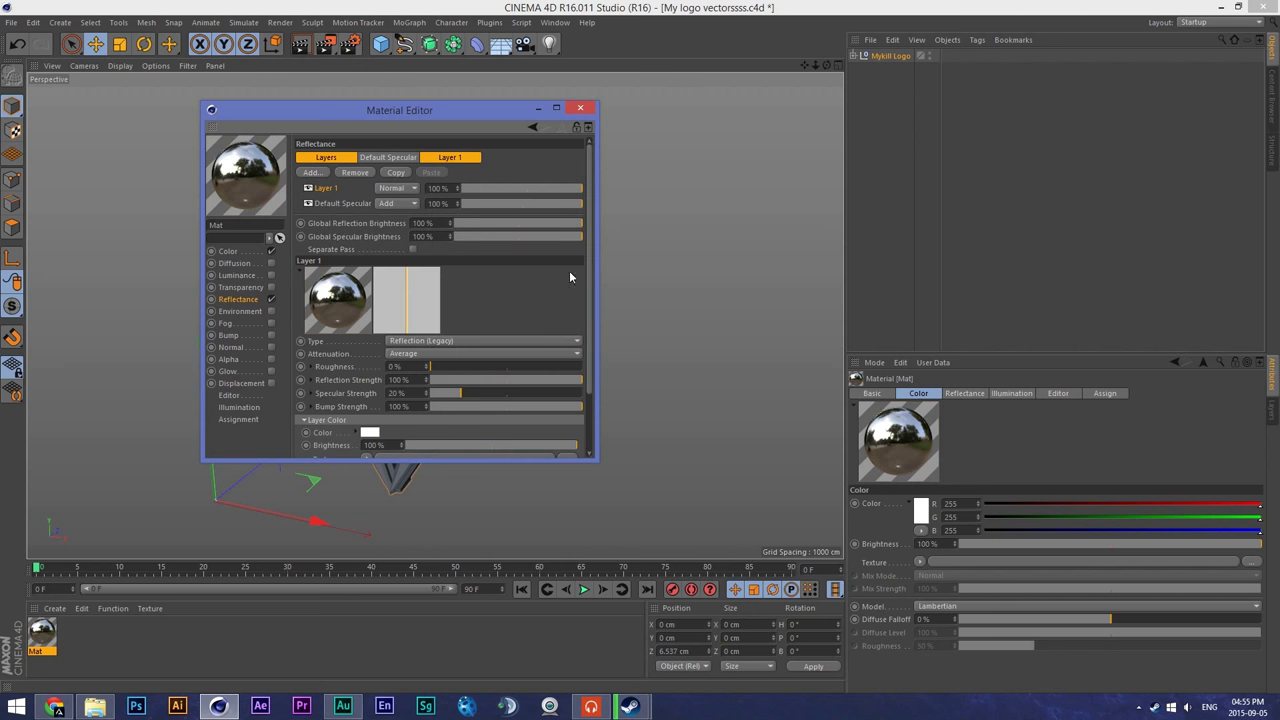
{"action": "scroll", "coordinate": [570, 300], "scroll_direction": "down", "scroll_amount": 3}
{"action": "scroll", "coordinate": [581, 358], "scroll_direction": "up", "scroll_amount": 2}
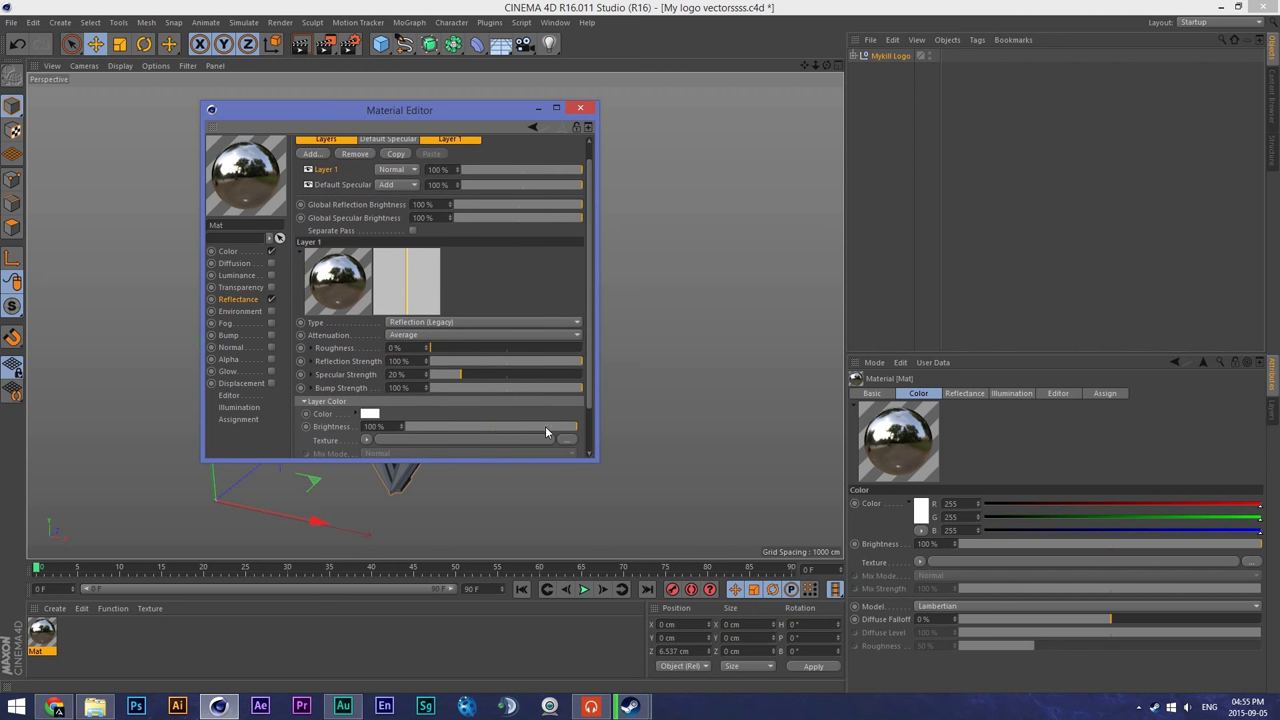
{"action": "left_click_drag", "start_coordinate": [545, 433], "coordinate": [542, 433]}
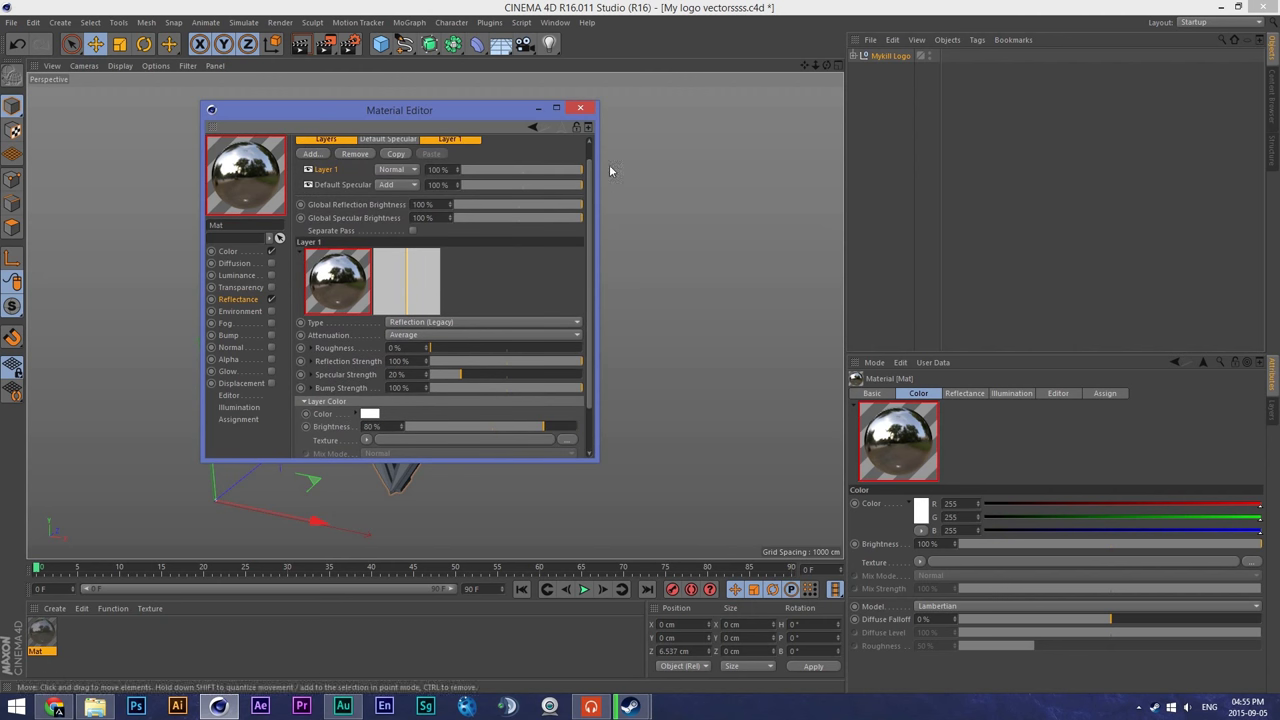
Step: Close the material editor and load the first saved user presets, including the blue Outline.1, into the material list
{"action": "left_click", "coordinate": [581, 110]}
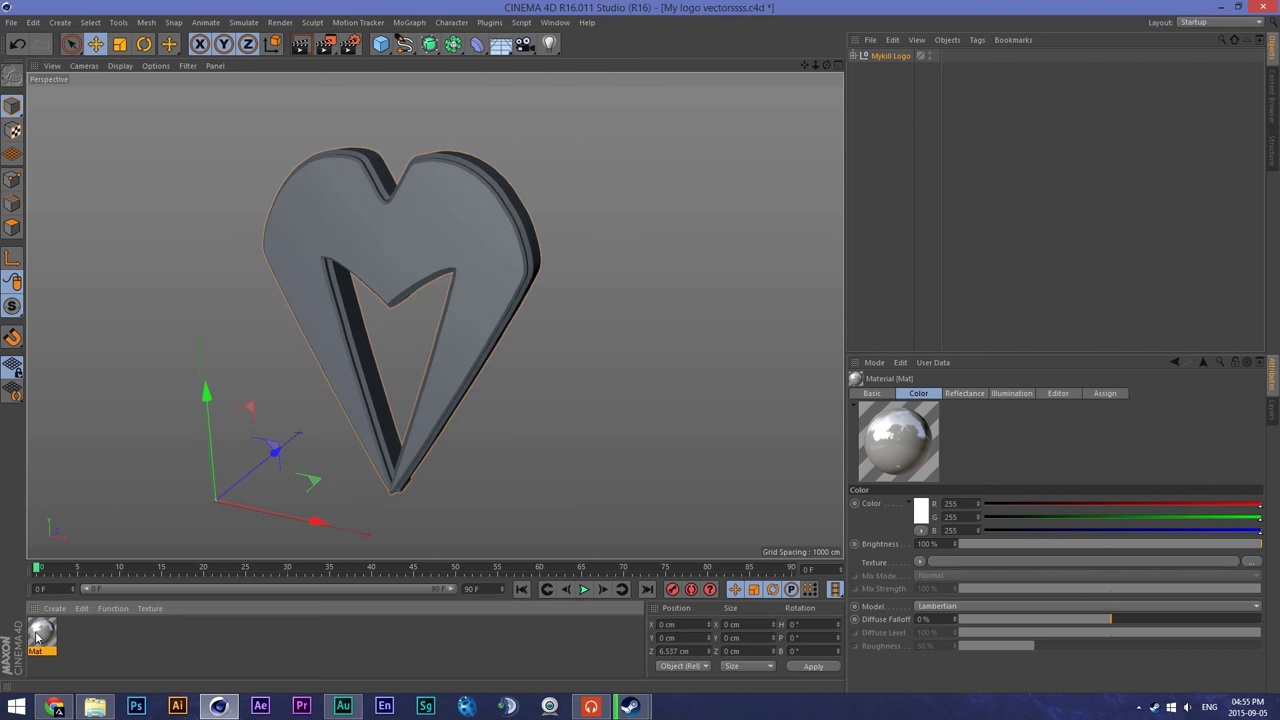
{"action": "left_click", "coordinate": [55, 607]}
{"action": "mouse_move", "coordinate": [95, 513]}
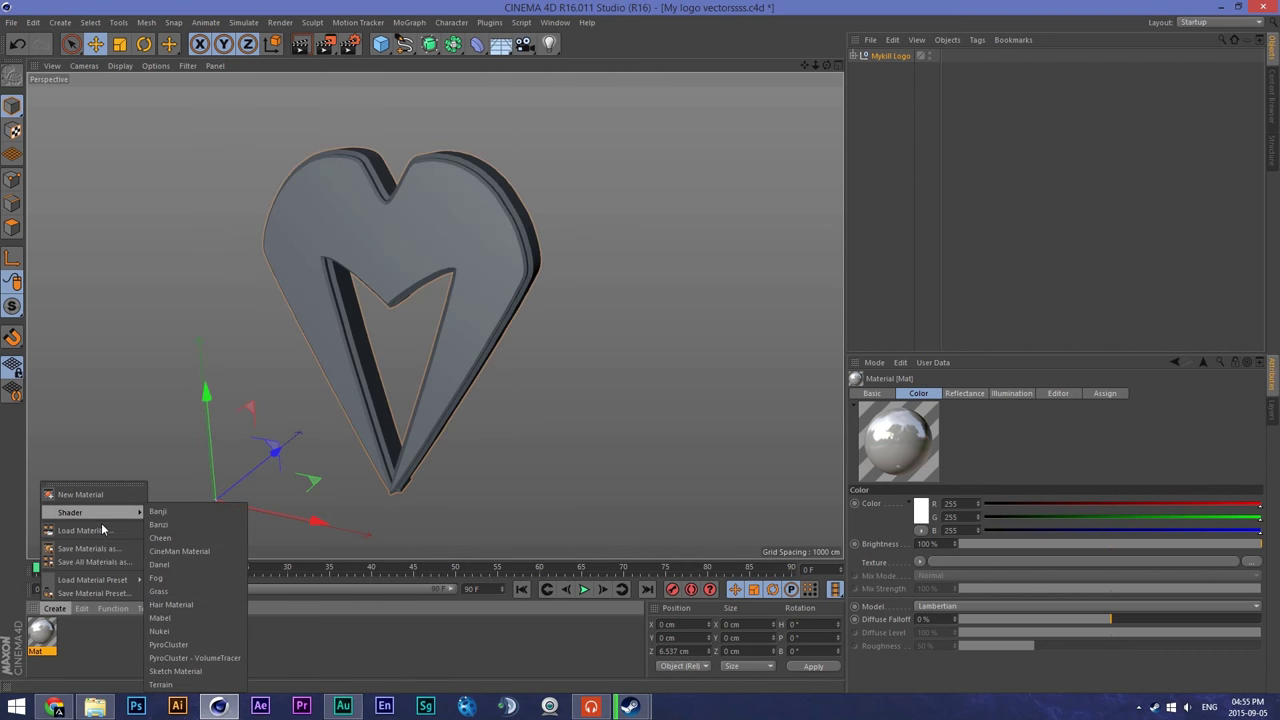
{"action": "mouse_move", "coordinate": [92, 580]}
{"action": "mouse_move", "coordinate": [158, 580]}
{"action": "mouse_move", "coordinate": [208, 583]}
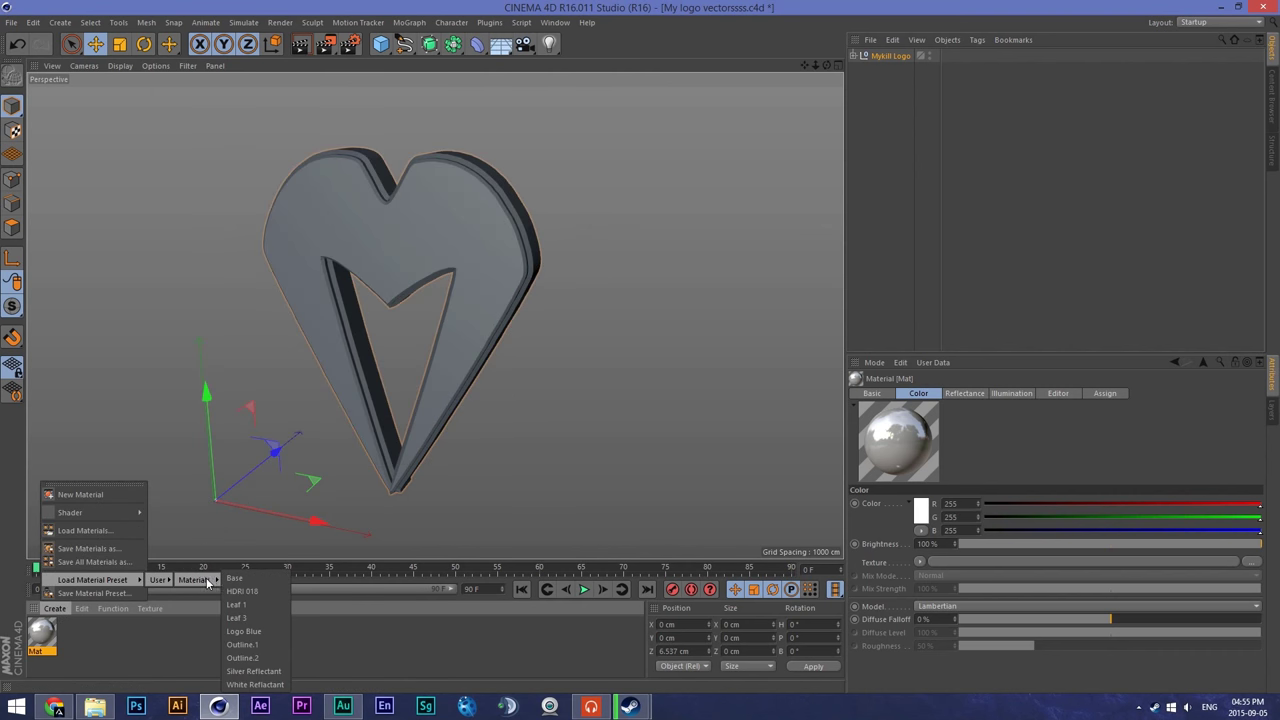
{"action": "left_click", "coordinate": [242, 644]}
{"action": "left_click", "coordinate": [55, 607]}
{"action": "mouse_move", "coordinate": [138, 579]}
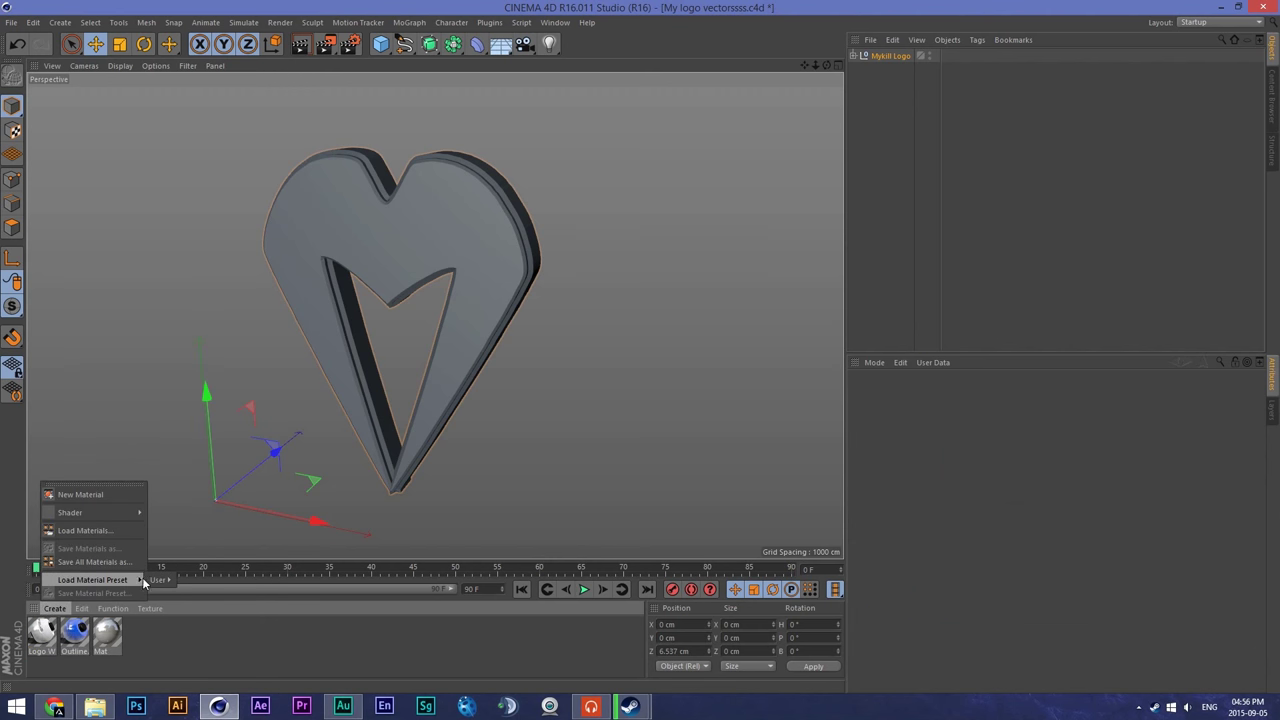
{"action": "mouse_move", "coordinate": [209, 579]}
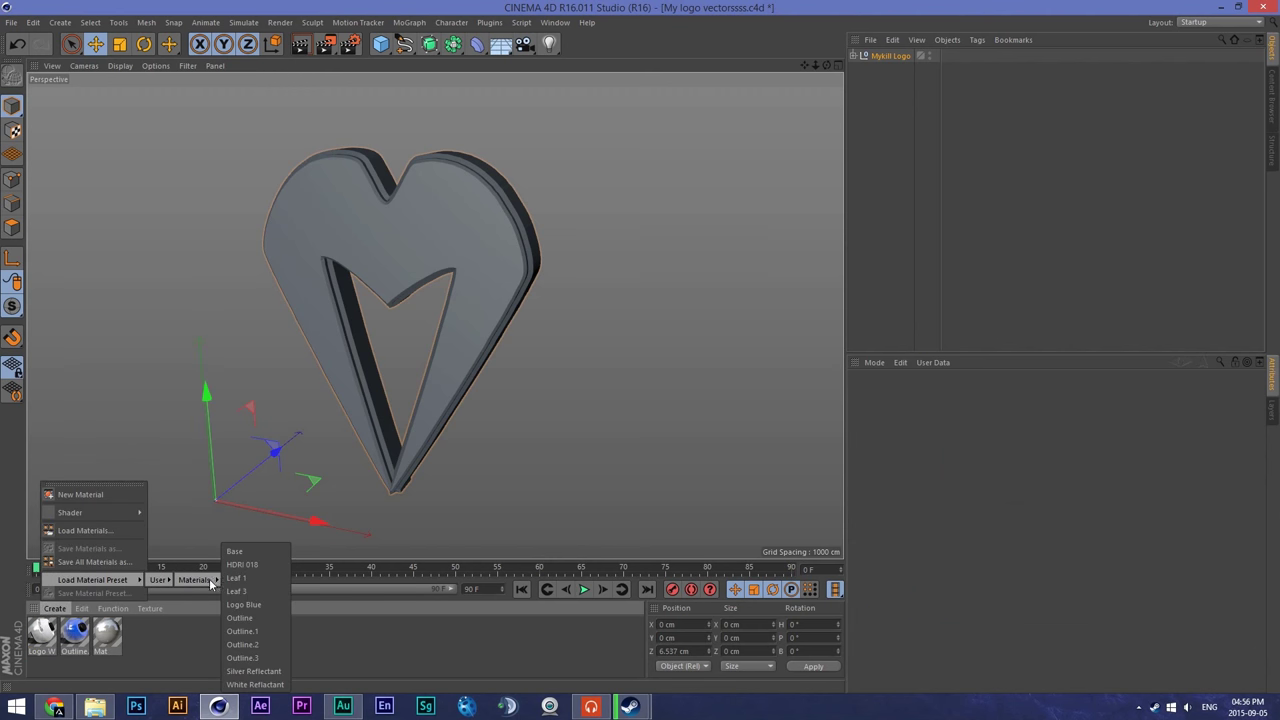
{"action": "left_click", "coordinate": [260, 631]}
Step: Load the saved user material presets Outline.2 and Outline.3 into the project
{"action": "left_click", "coordinate": [55, 607]}
{"action": "mouse_move", "coordinate": [140, 580]}
{"action": "mouse_move", "coordinate": [190, 588]}
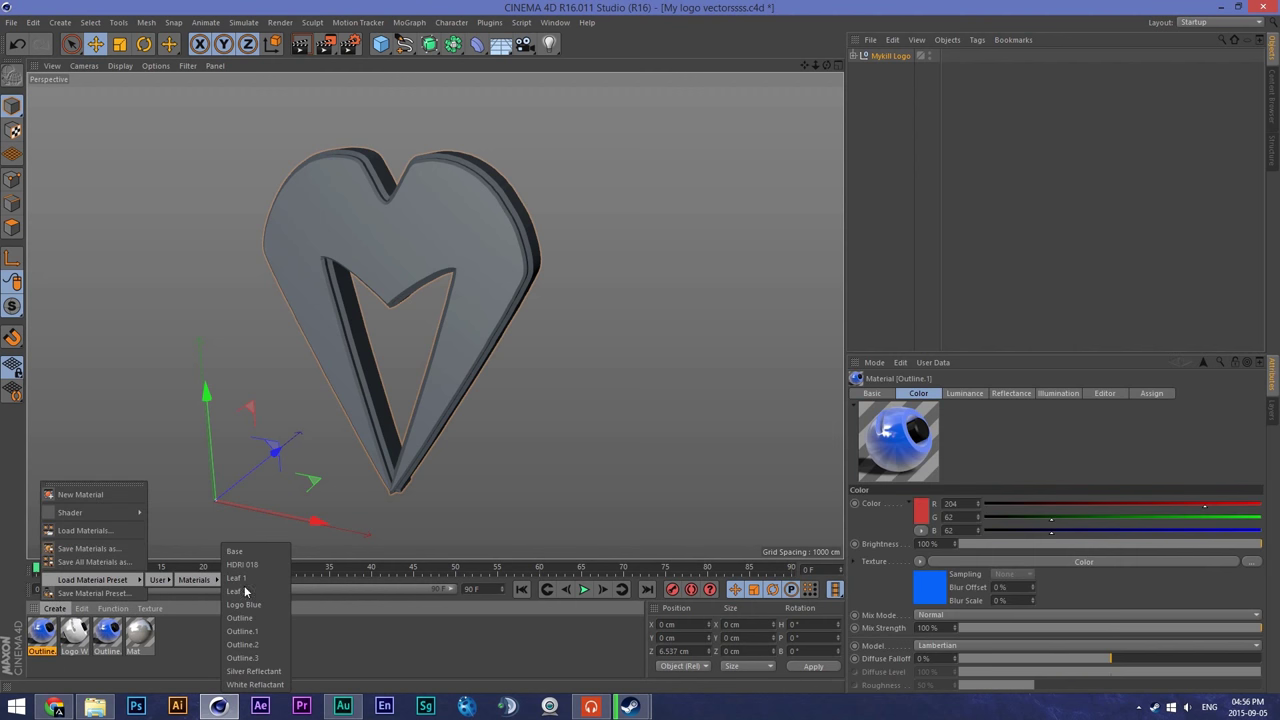
{"action": "left_click", "coordinate": [258, 648]}
{"action": "left_click", "coordinate": [55, 608]}
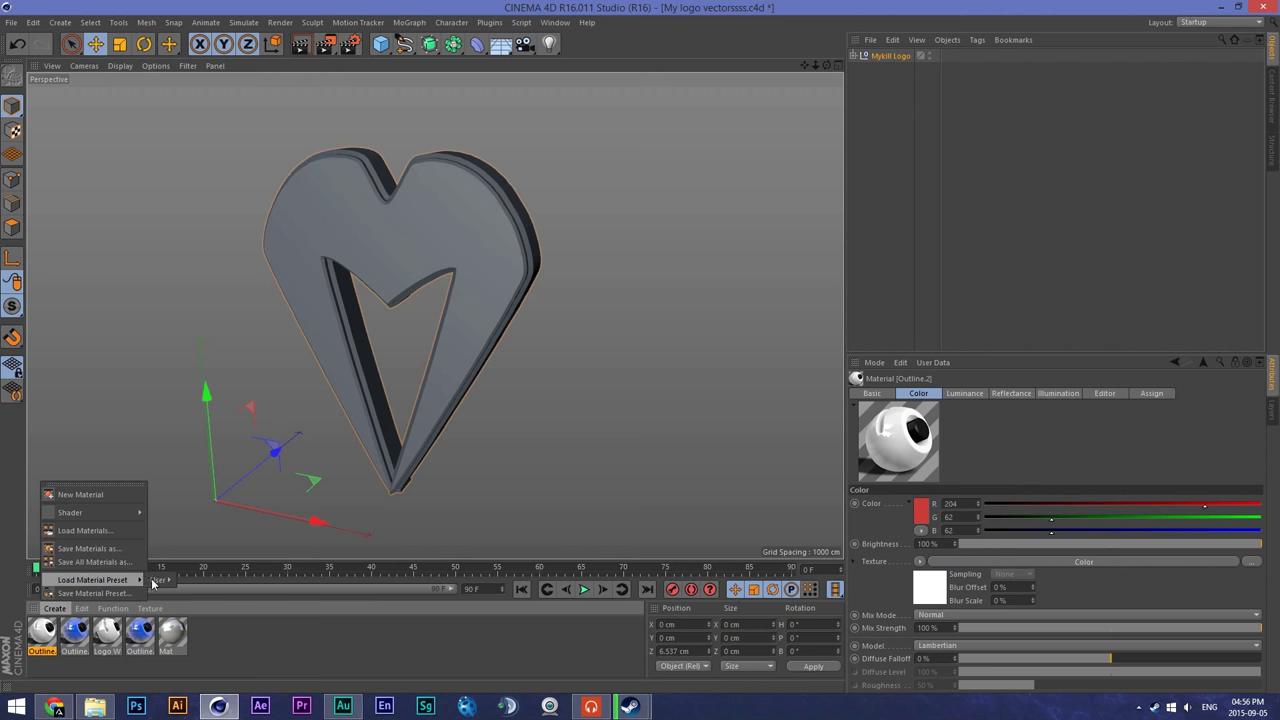
{"action": "mouse_move", "coordinate": [160, 580]}
{"action": "left_click", "coordinate": [263, 662]}
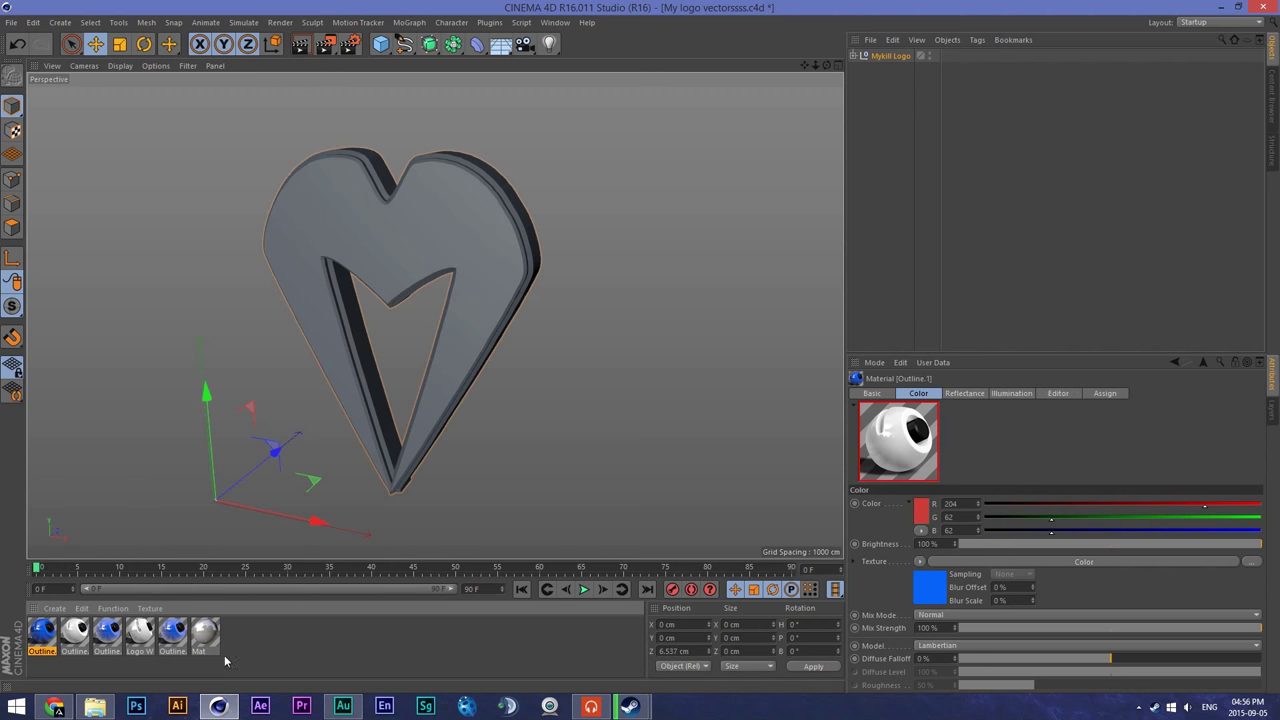
Step: Delete the surplus materials, including Mat, keeping only the white Outline.2 and the most recently loaded blue outline material
{"action": "left_click", "coordinate": [151, 639]}
{"action": "key", "text": "Delete"}
{"action": "left_click", "coordinate": [149, 628]}
{"action": "key", "text": "Delete"}
{"action": "left_click", "coordinate": [154, 627]}
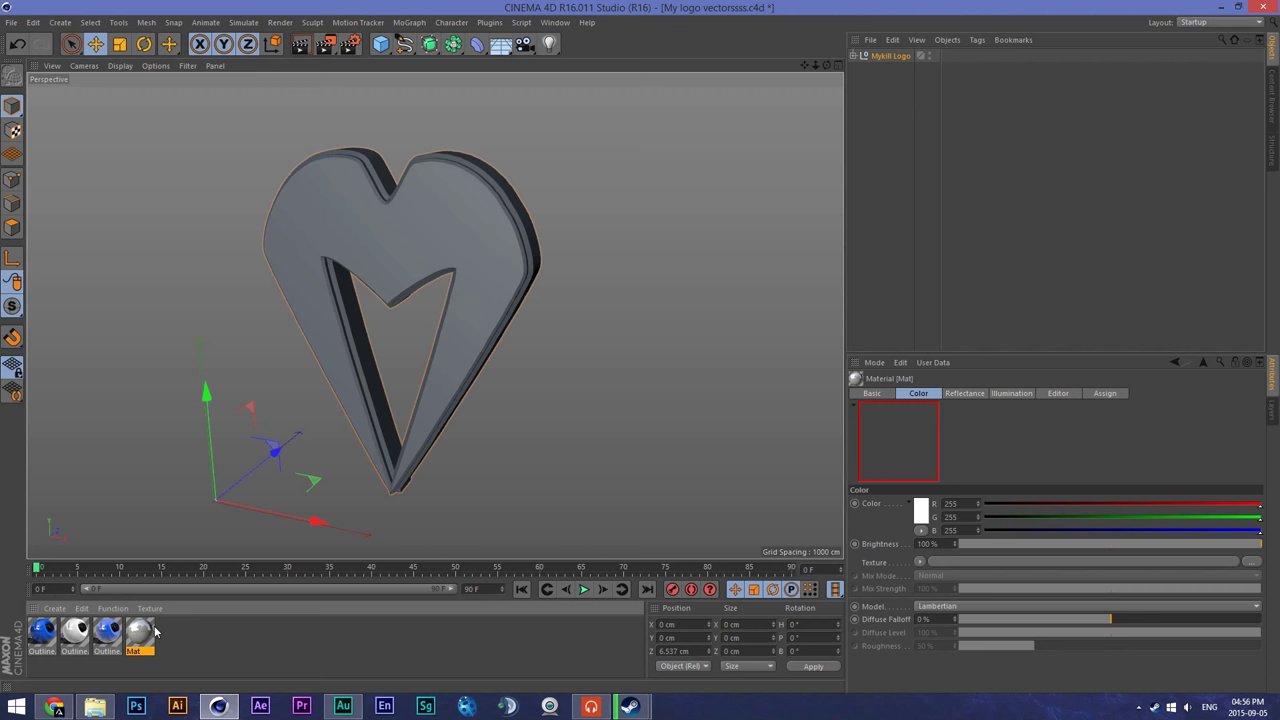
{"action": "key", "text": "Delete"}
Step: Examine the color and luminance settings of the white Outline.2 material, including its textures
{"action": "double_click", "coordinate": [75, 630]}
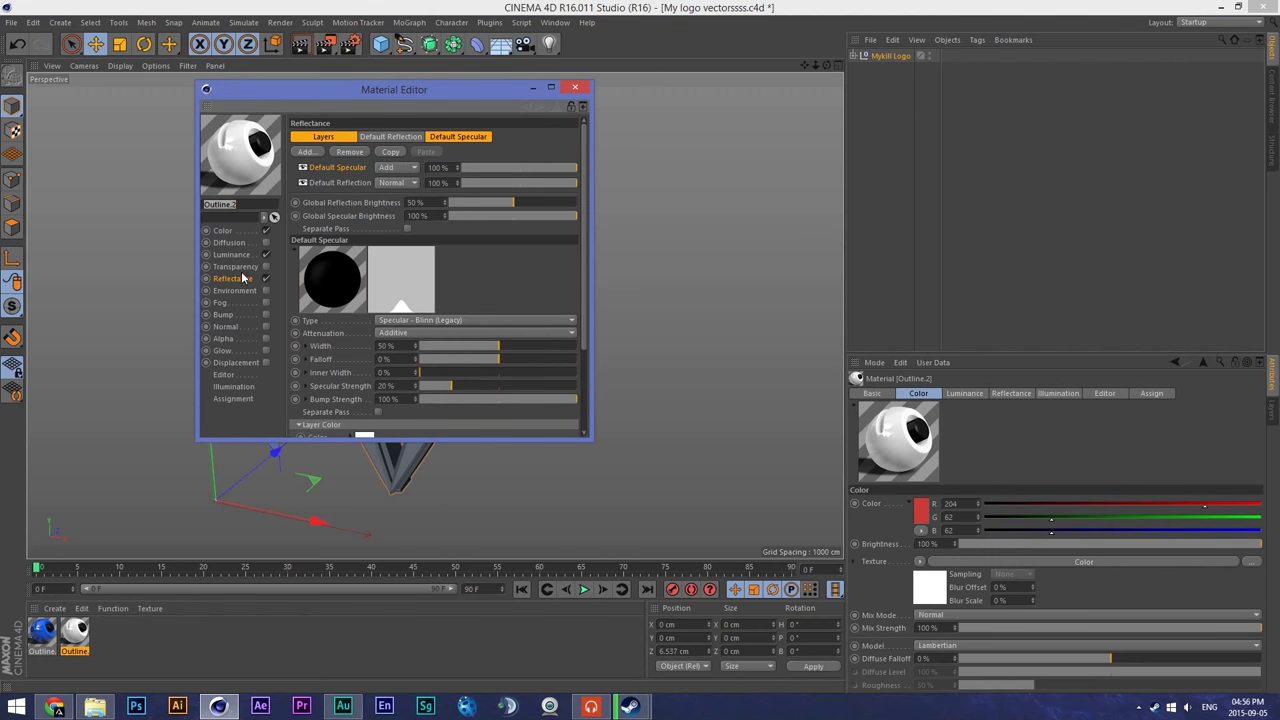
{"action": "left_click", "coordinate": [226, 232]}
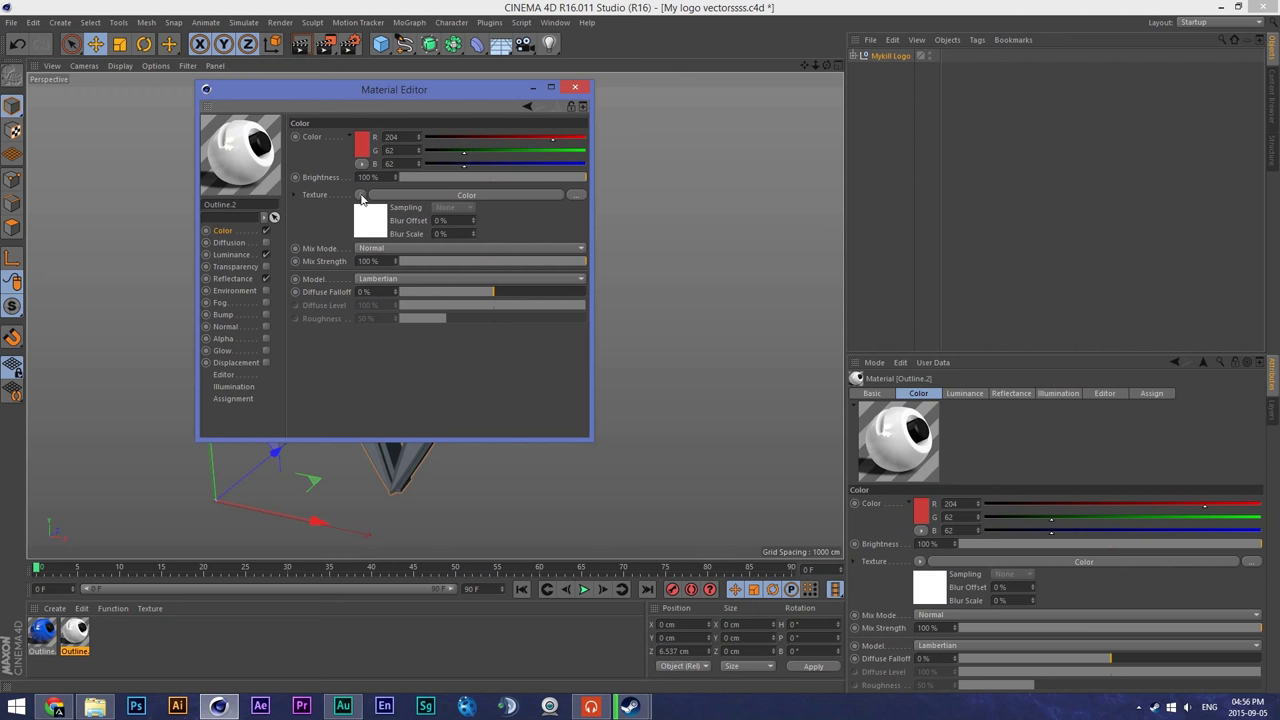
{"action": "left_click", "coordinate": [366, 141]}
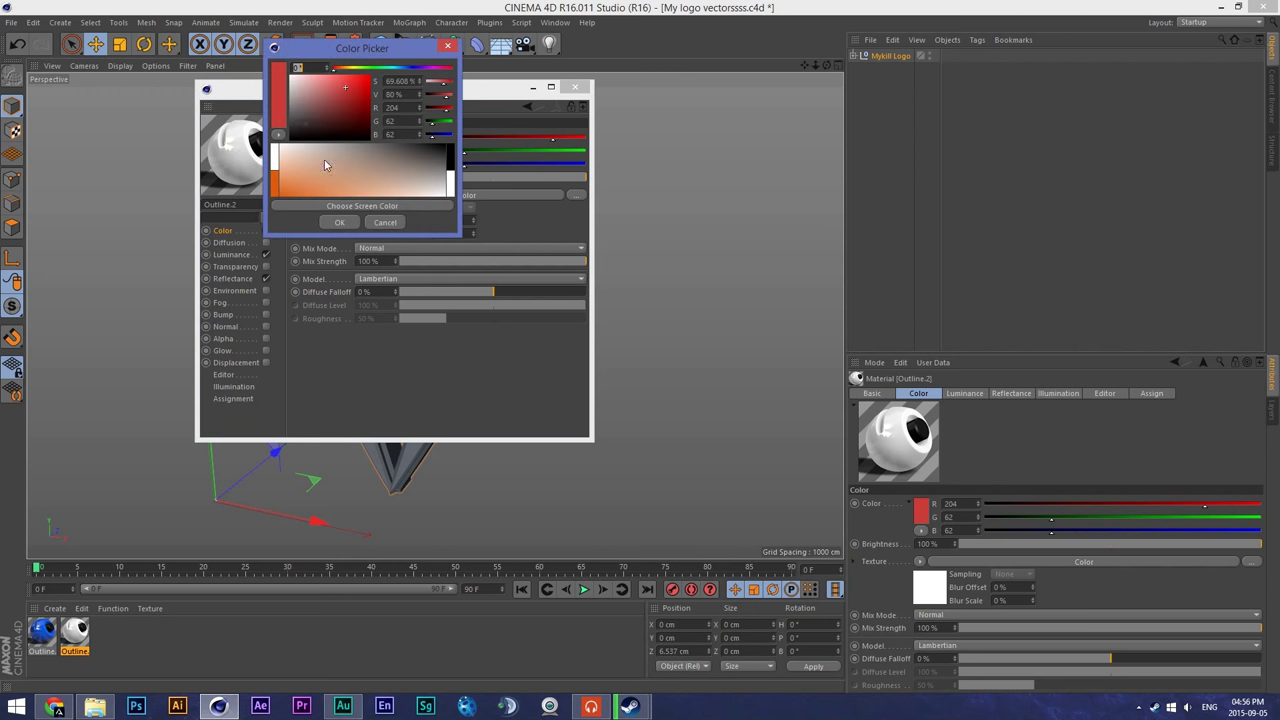
{"action": "left_click", "coordinate": [384, 226]}
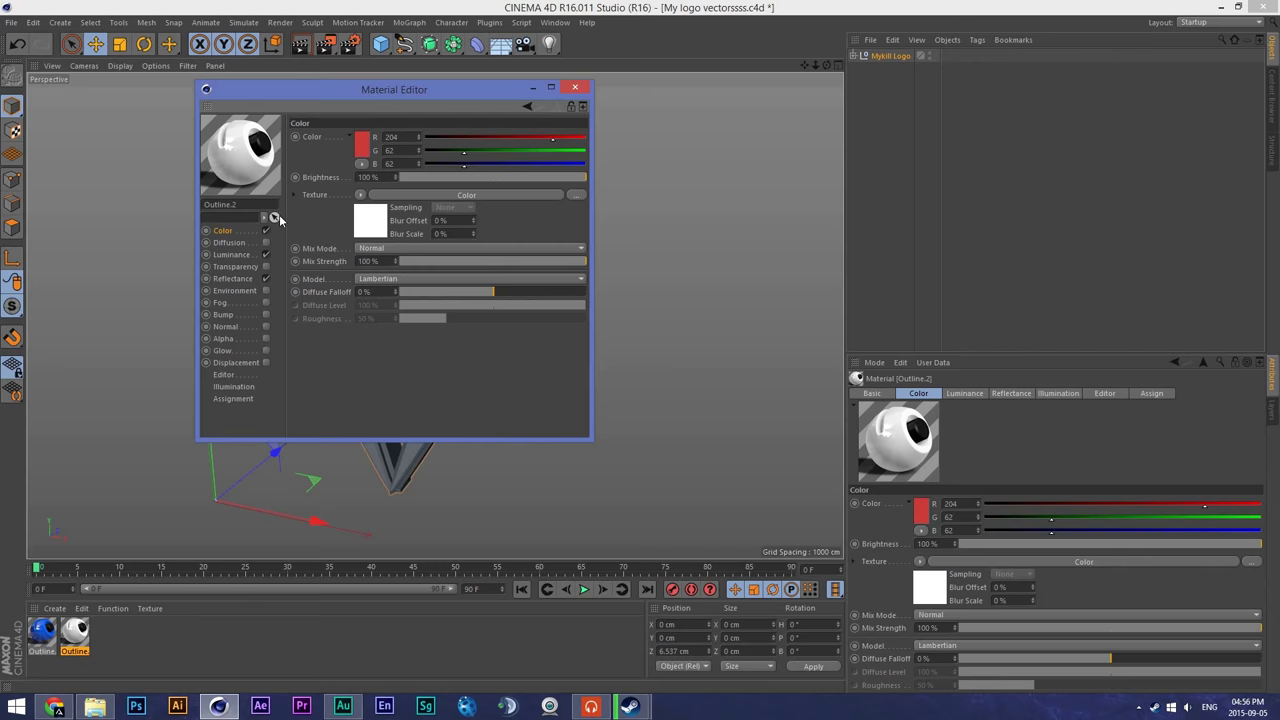
{"action": "left_click", "coordinate": [230, 255]}
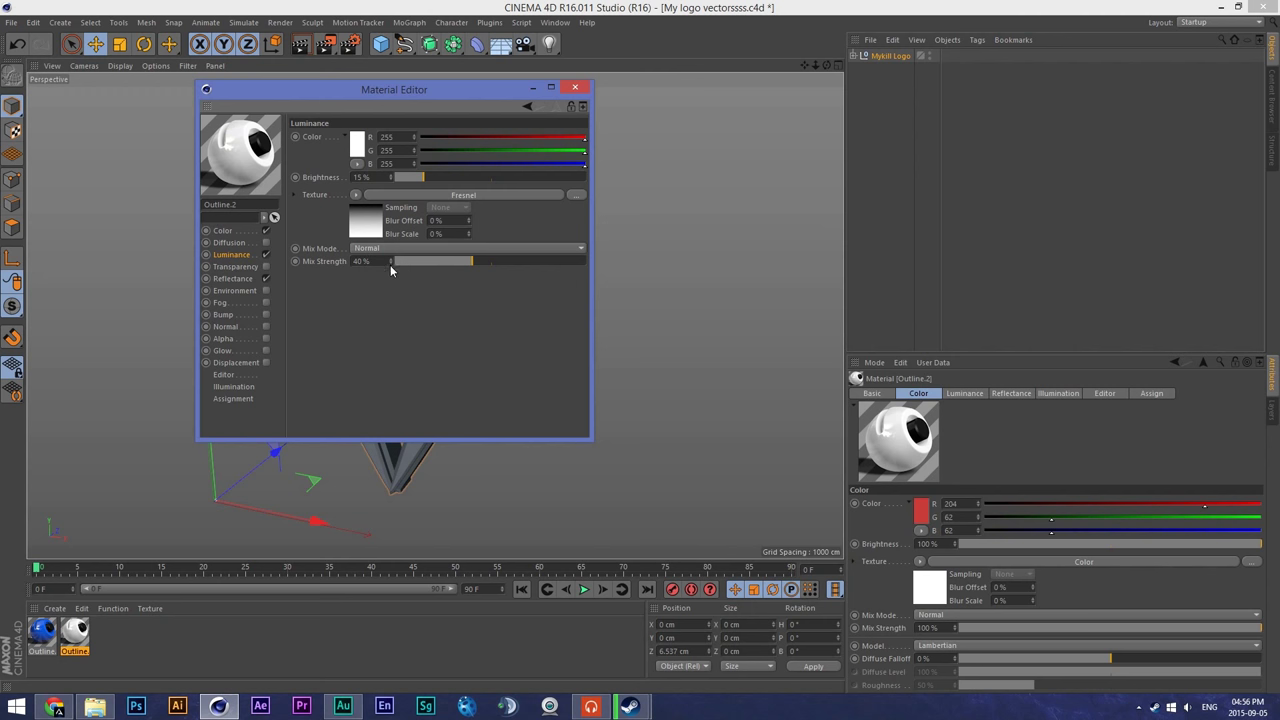
{"action": "left_click", "coordinate": [357, 195]}
{"action": "left_click", "coordinate": [318, 301]}
Step: Examine the Outline.2 material's reflectance layers, comparing the Default Reflection and Default Specular settings, and close the material editor
{"action": "left_click", "coordinate": [230, 279]}
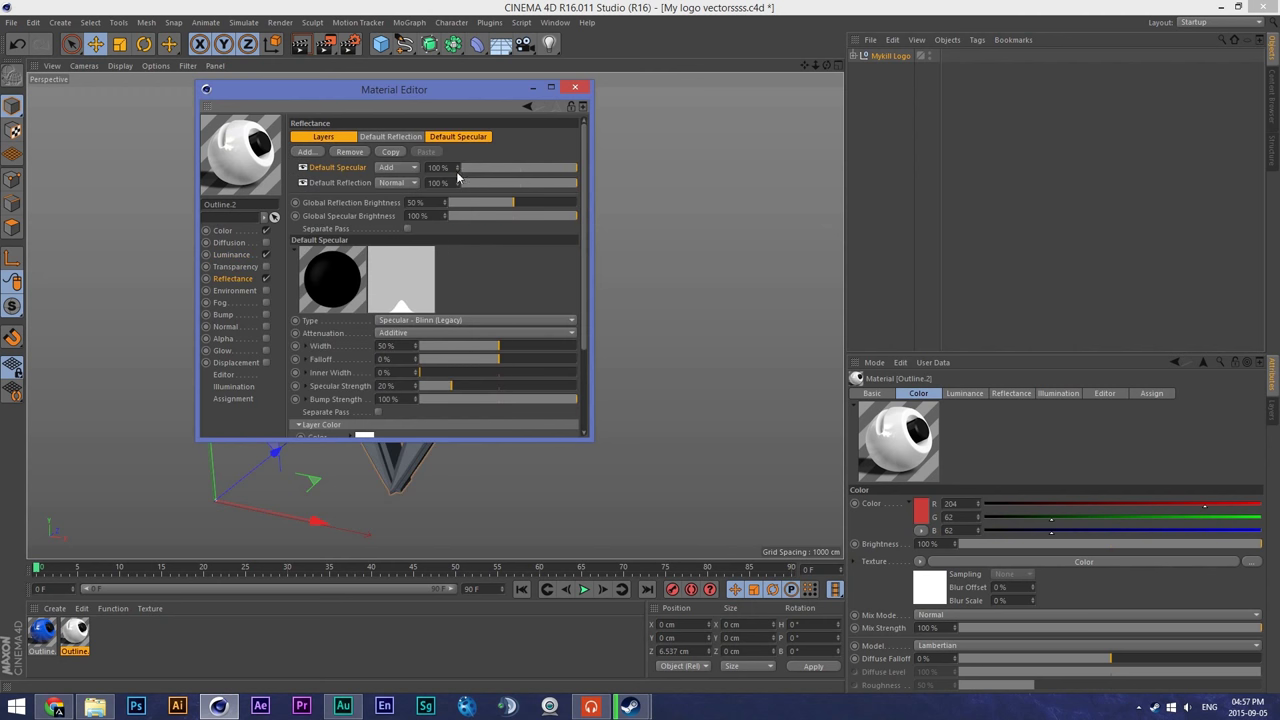
{"action": "left_click", "coordinate": [460, 139]}
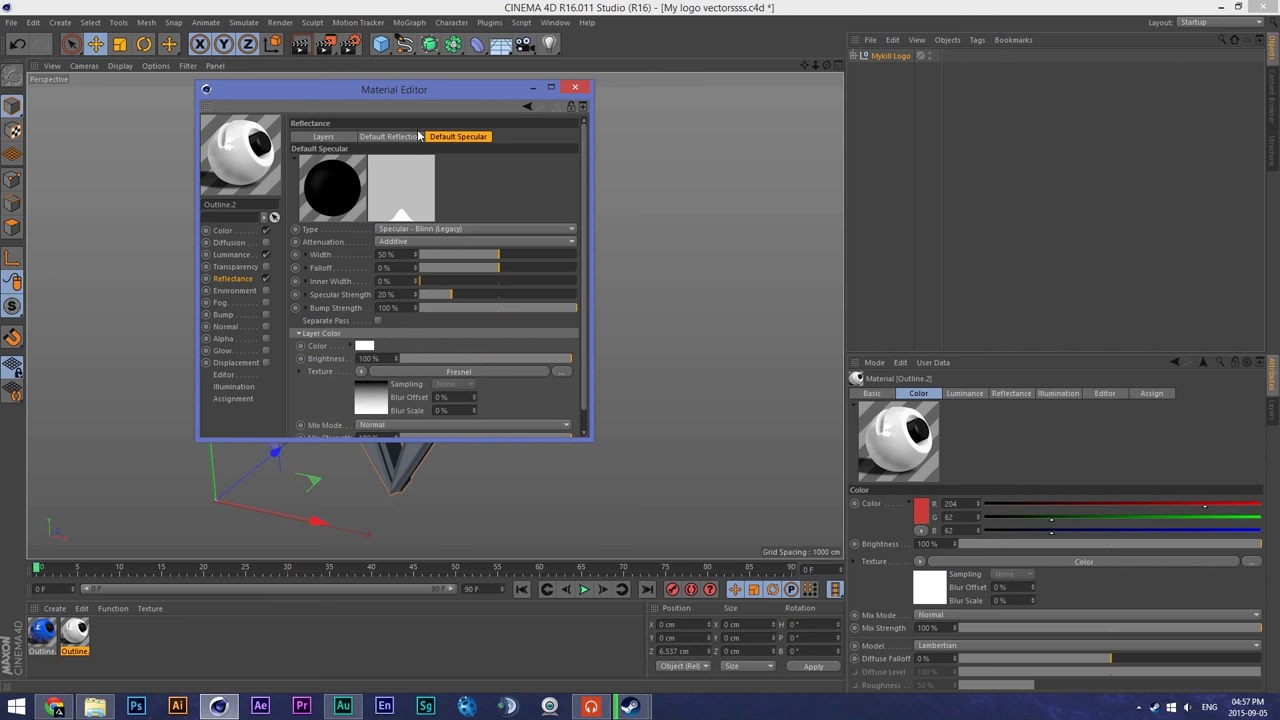
{"action": "left_click", "coordinate": [330, 137]}
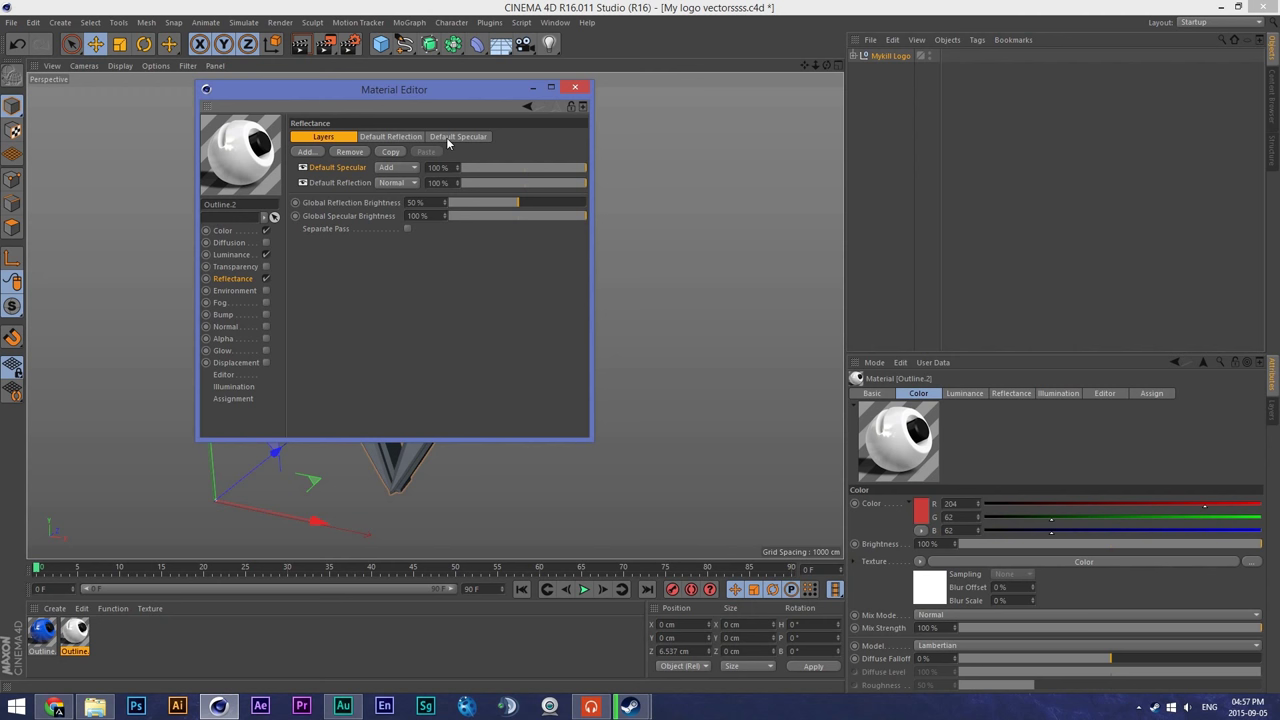
{"action": "left_click", "coordinate": [414, 139]}
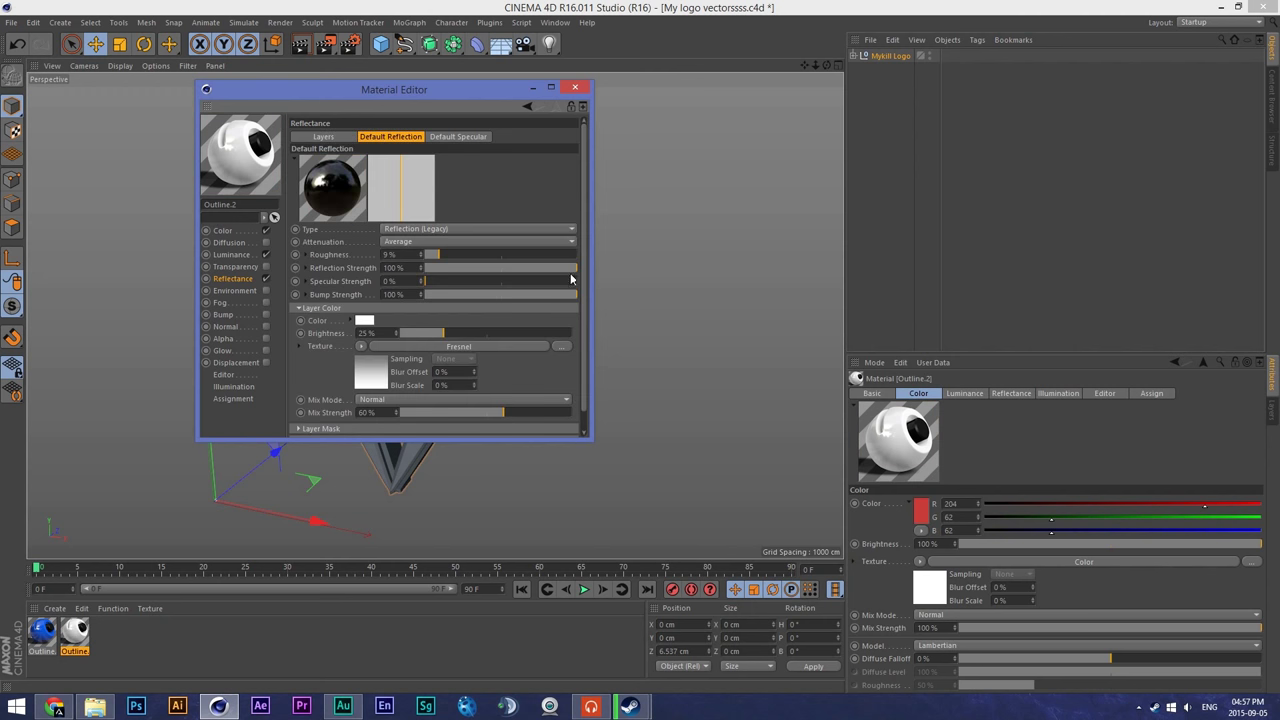
{"action": "scroll", "coordinate": [455, 320], "scroll_direction": "down", "scroll_amount": 1}
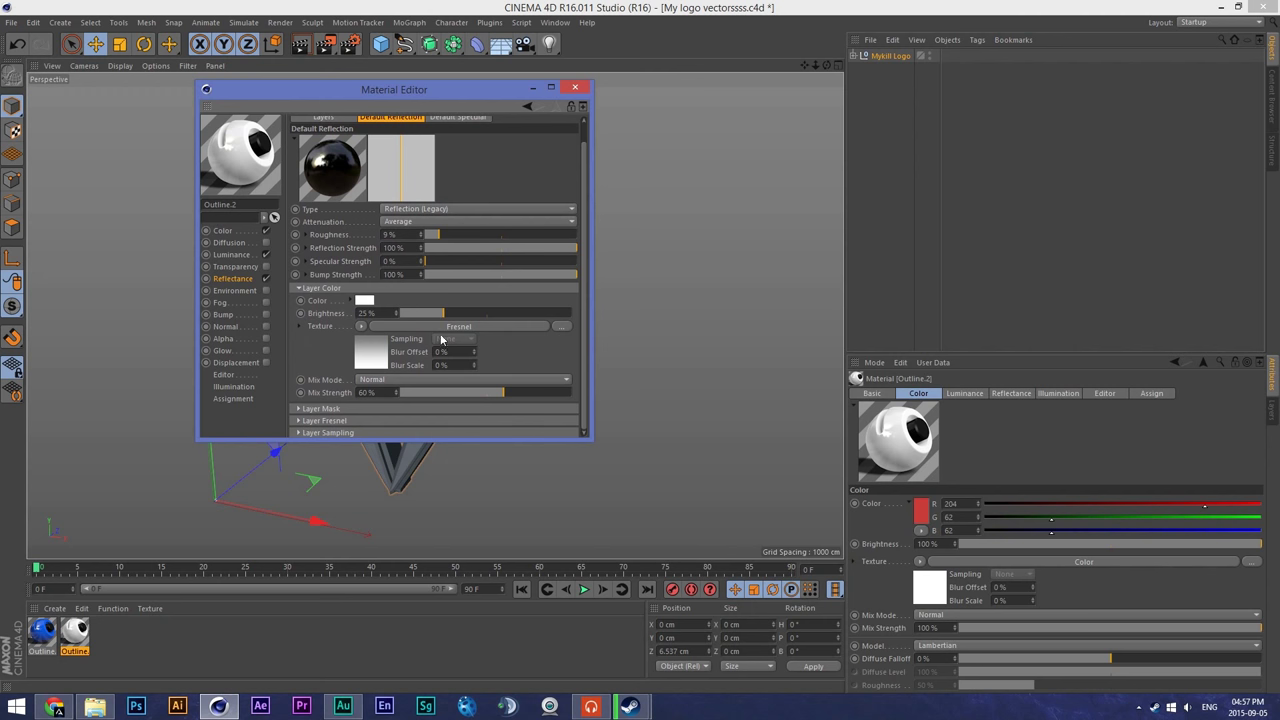
{"action": "left_click_drag", "start_coordinate": [586, 219], "coordinate": [586, 195]}
{"action": "left_click", "coordinate": [455, 136]}
{"action": "left_click", "coordinate": [409, 137]}
{"action": "left_click", "coordinate": [449, 136]}
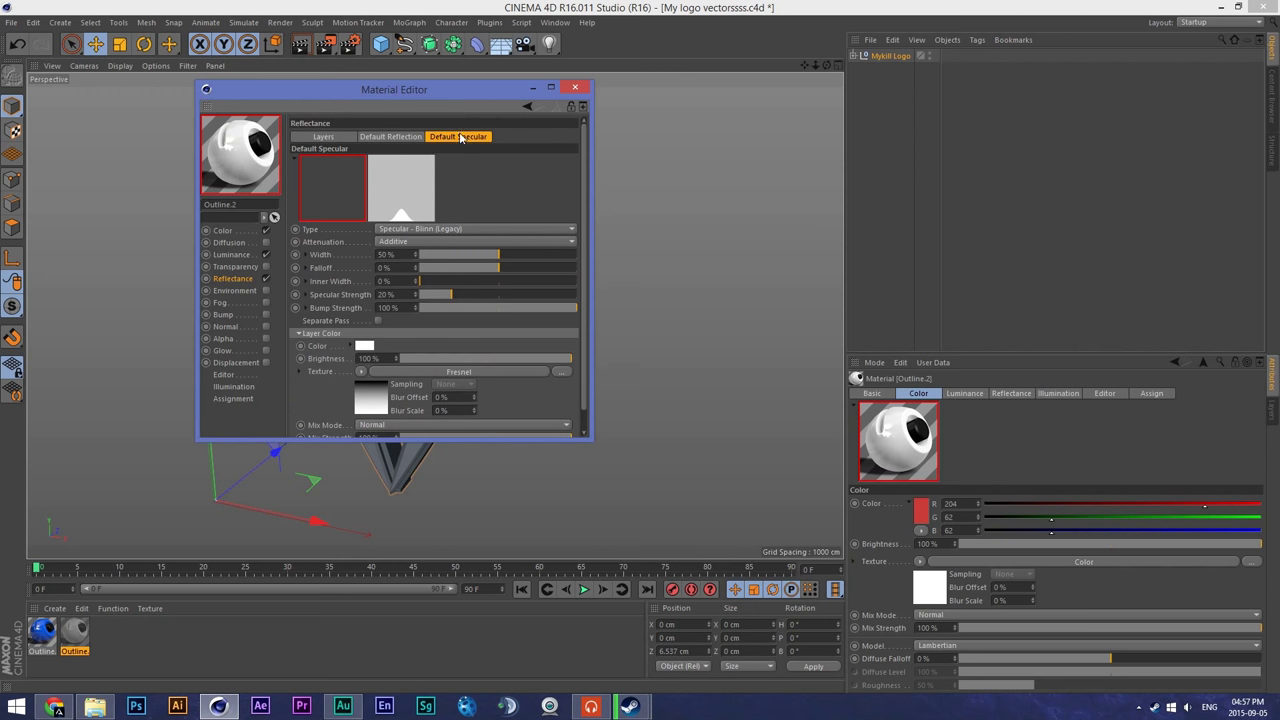
{"action": "left_click", "coordinate": [578, 87]}
Step: Apply the white outline material to the logo's front extrusion and the blue outline material to the extrusion behind it
{"action": "left_click_drag", "start_coordinate": [180, 555], "coordinate": [425, 240]}
{"action": "left_click_drag", "start_coordinate": [449, 343], "coordinate": [530, 241]}
{"action": "double_click", "coordinate": [45, 628]}
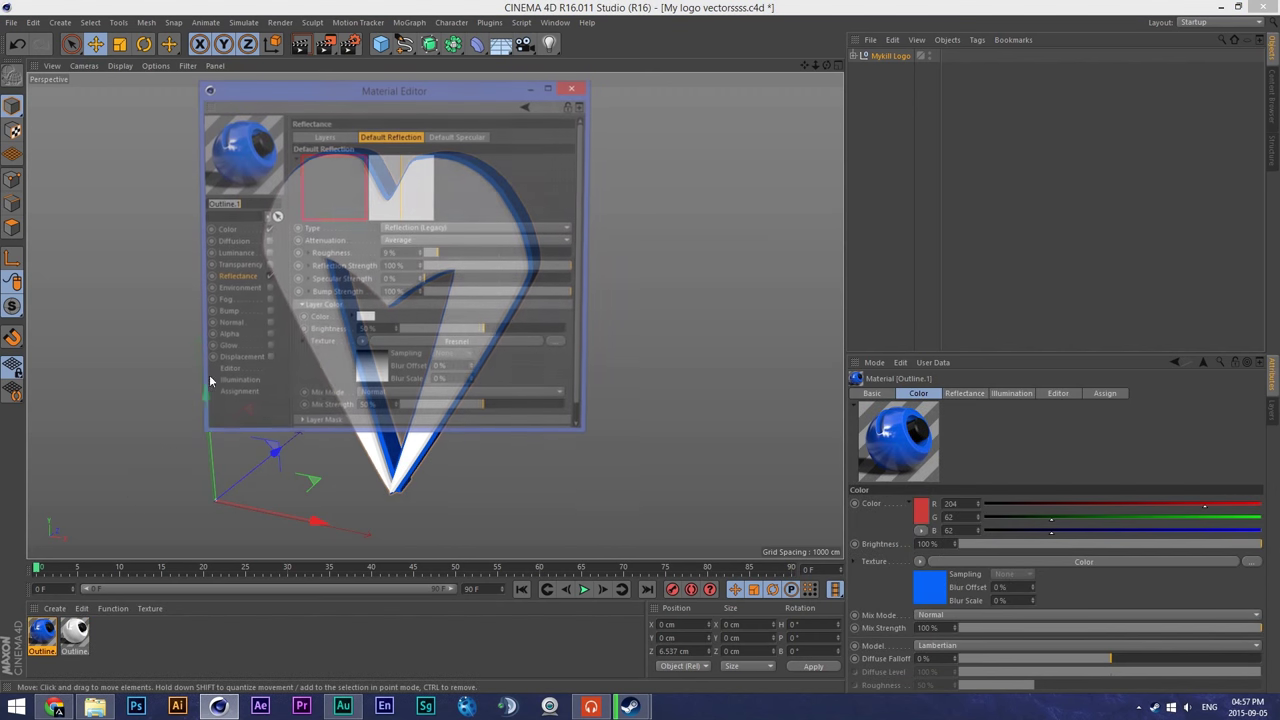
{"action": "left_click", "coordinate": [575, 88]}
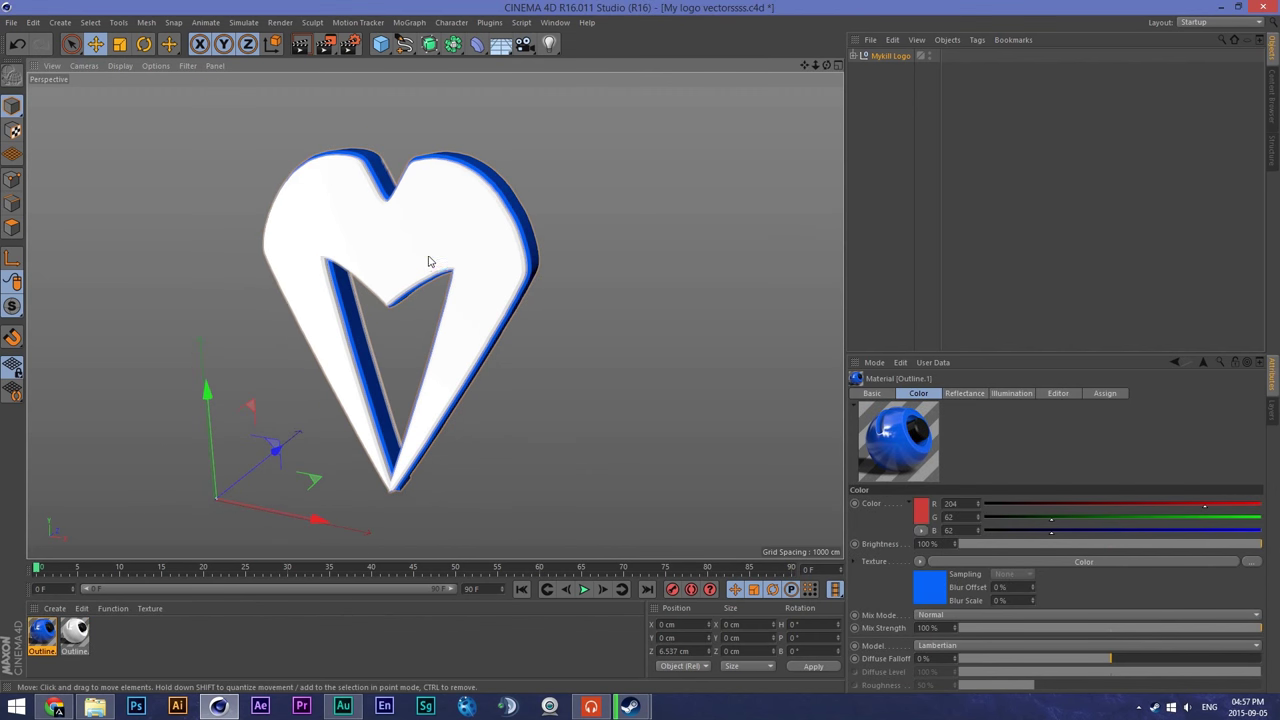
Step: Render a viewport preview of the logo with its white and blue materials from a more frontal angle
{"action": "left_click_drag", "start_coordinate": [826, 65], "coordinate": [861, 40]}
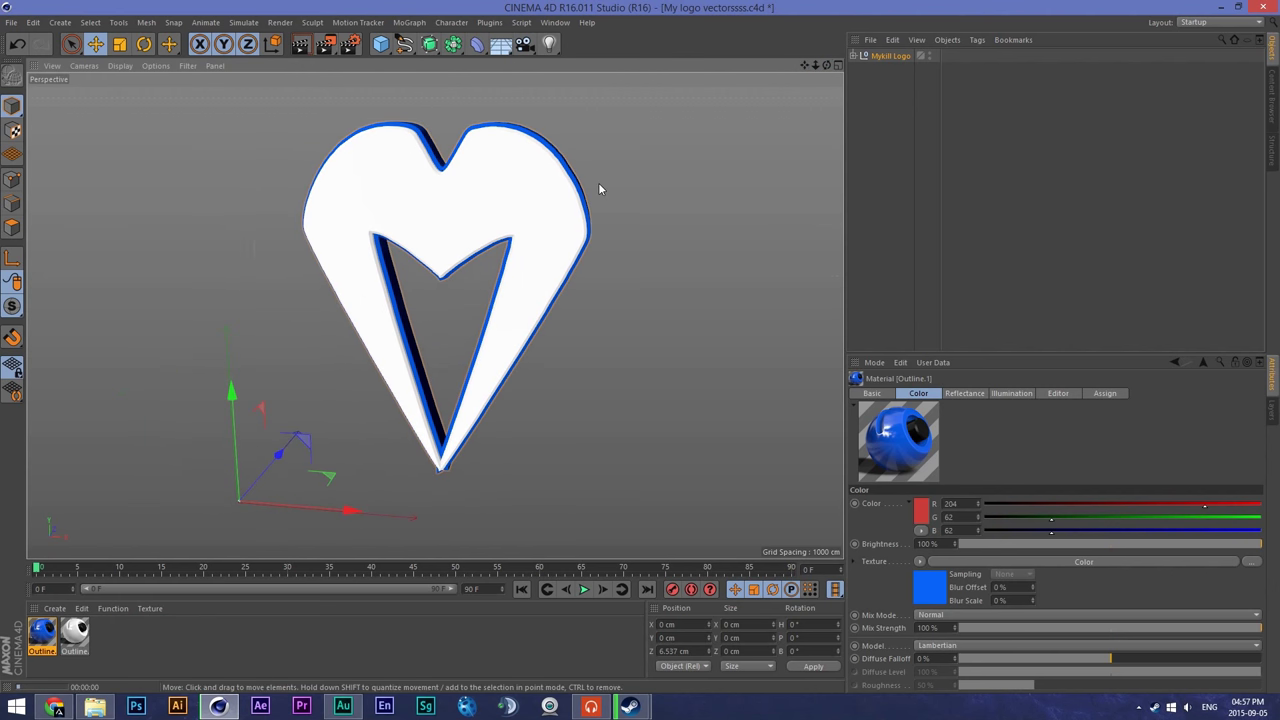
{"action": "key", "text": "ctrl+r"}
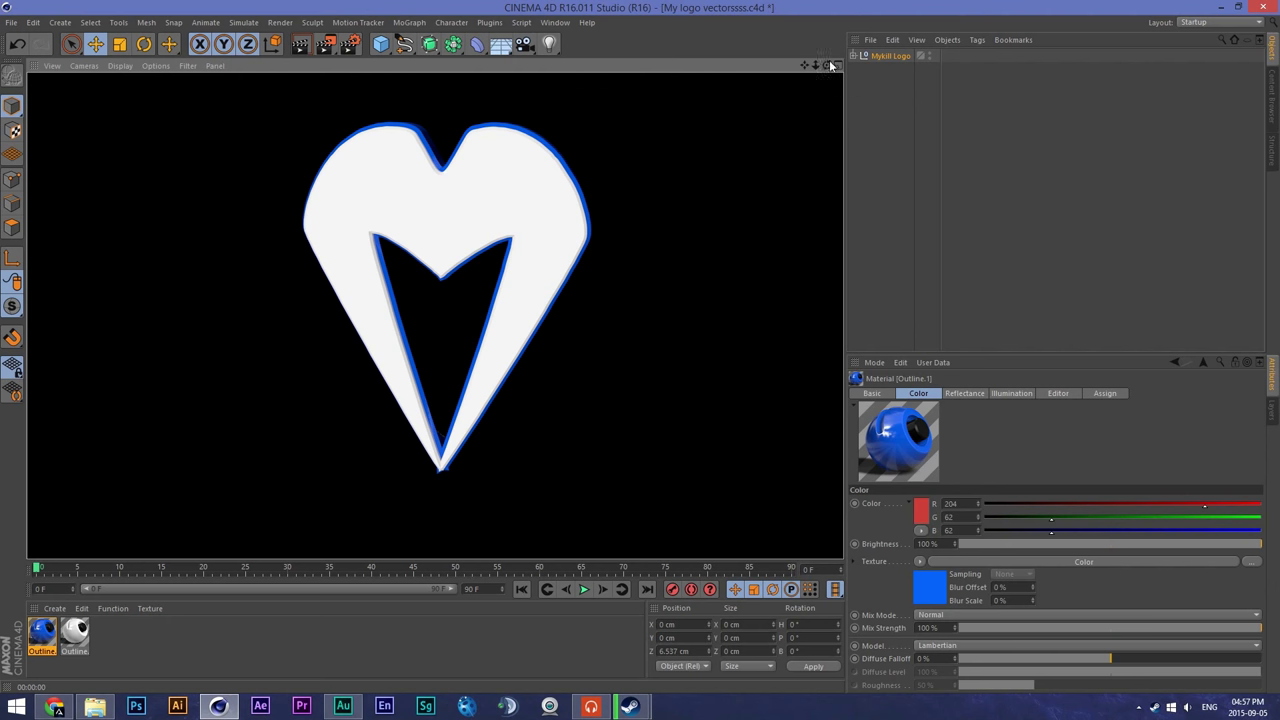
{"action": "left_click_drag", "start_coordinate": [830, 65], "coordinate": [826, 65]}
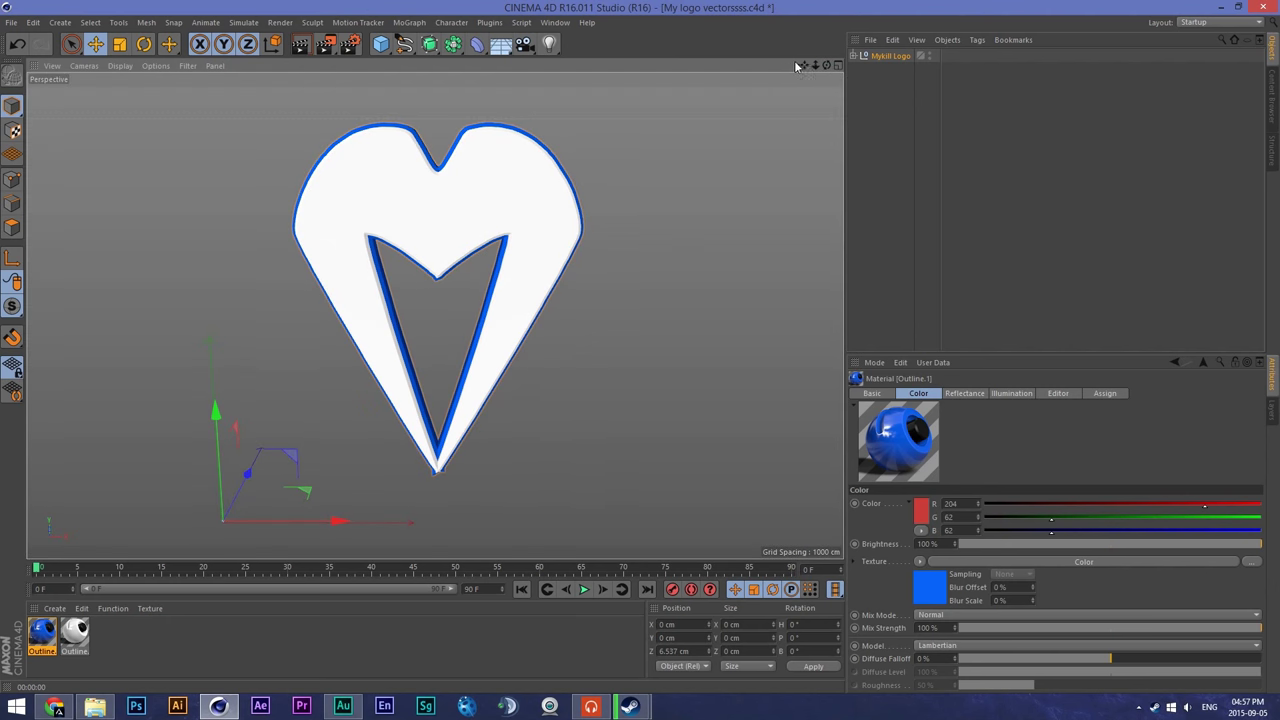
{"action": "left_click_drag", "start_coordinate": [804, 67], "coordinate": [788, 67]}
Step: Set the render anti-aliasing to Best with a minimum level of 2x2 and a maximum level of 4x4
{"action": "left_click", "coordinate": [350, 44]}
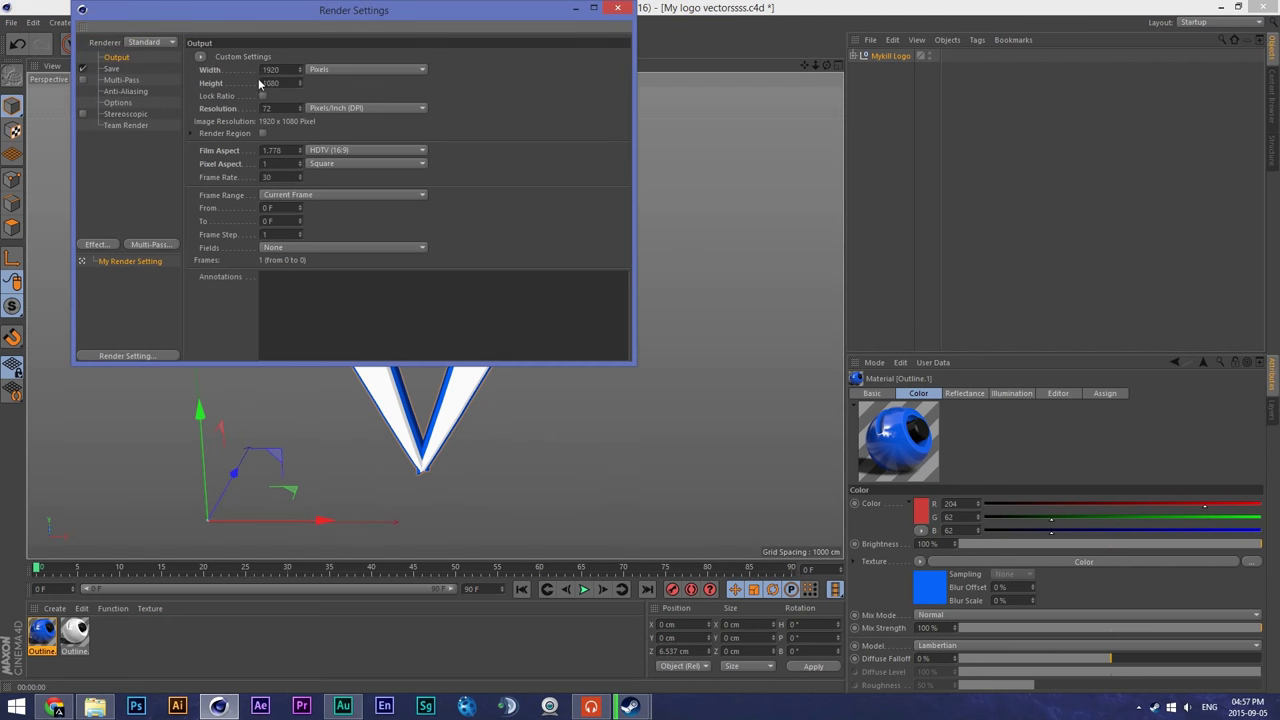
{"action": "left_click", "coordinate": [123, 90]}
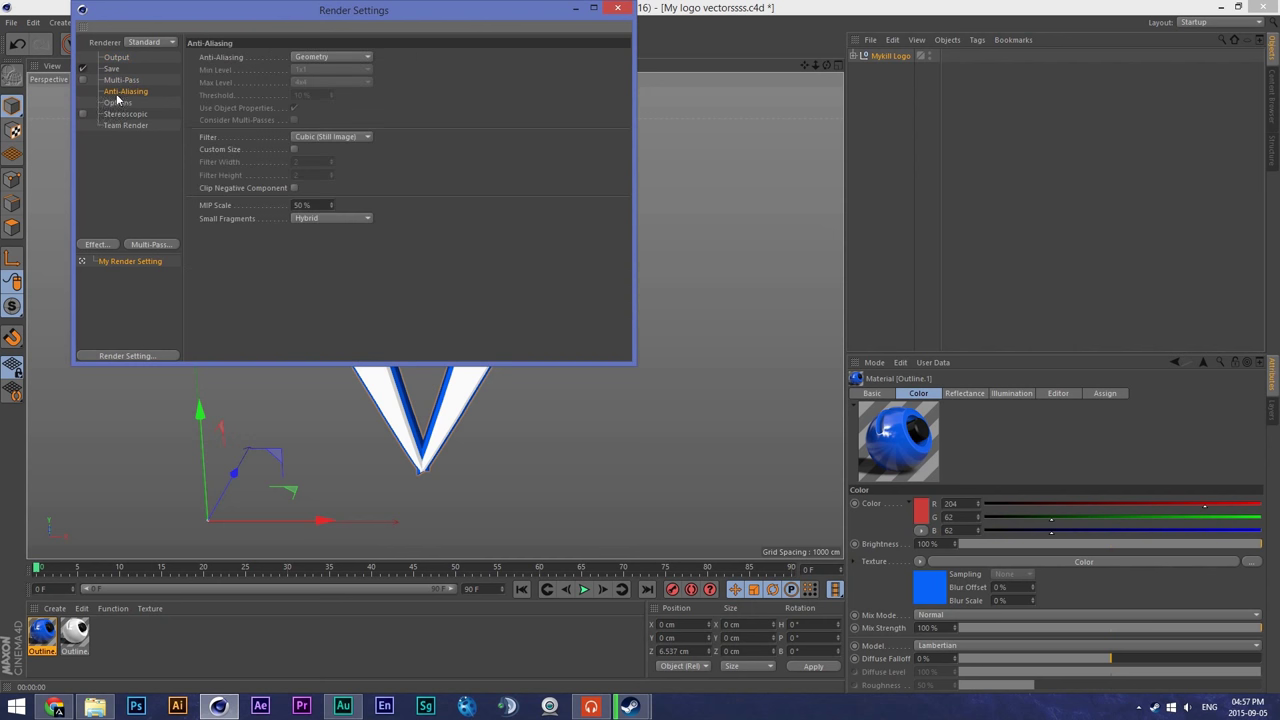
{"action": "left_click", "coordinate": [324, 57]}
{"action": "left_click", "coordinate": [320, 96]}
{"action": "left_click", "coordinate": [341, 71]}
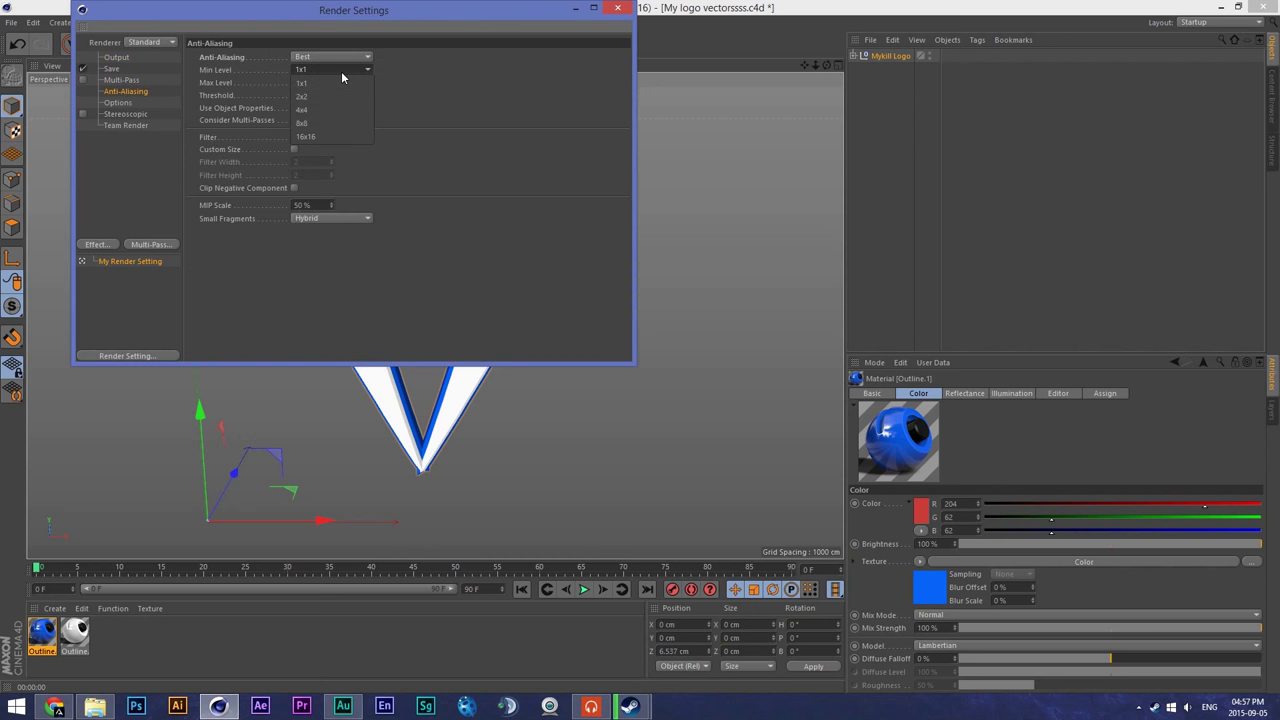
{"action": "left_click", "coordinate": [322, 97]}
{"action": "left_click", "coordinate": [337, 82]}
{"action": "left_click", "coordinate": [320, 121]}
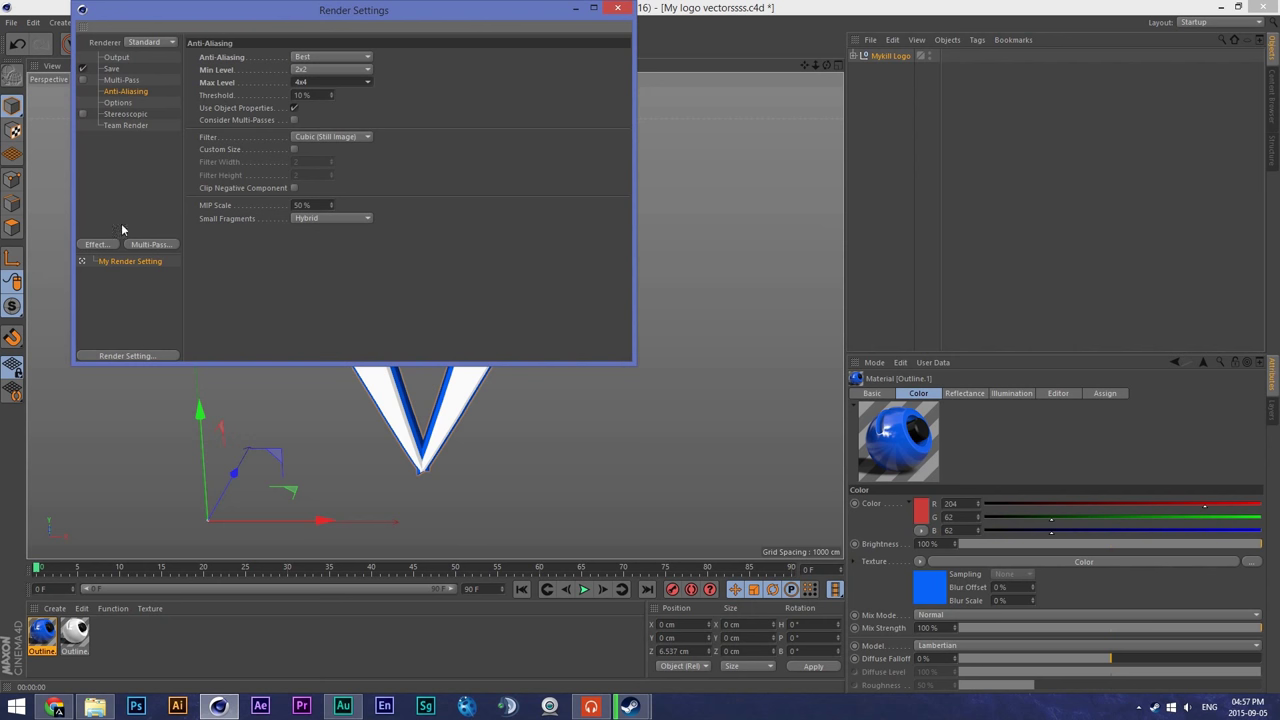
Step: Add the Ambient Occlusion and Global Illumination effects to the render settings and close the settings
{"action": "left_click", "coordinate": [95, 244]}
{"action": "left_click", "coordinate": [175, 330]}
{"action": "left_click", "coordinate": [95, 244]}
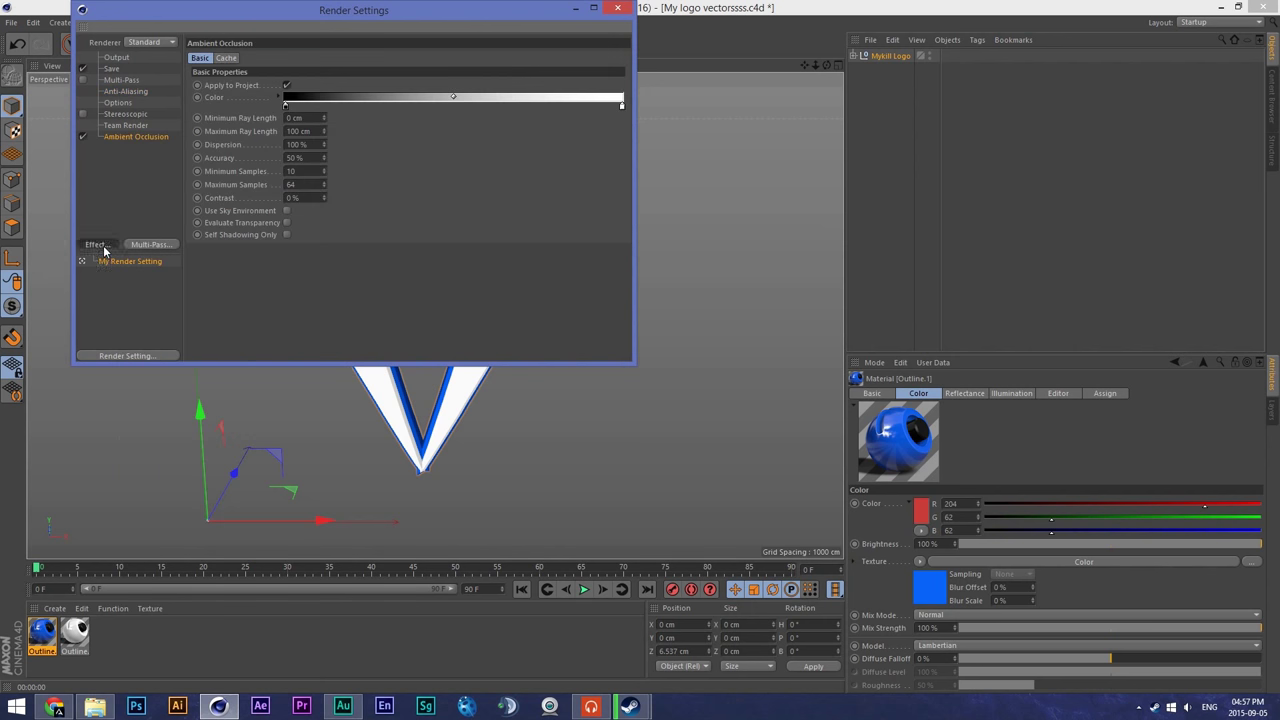
{"action": "left_click", "coordinate": [159, 407]}
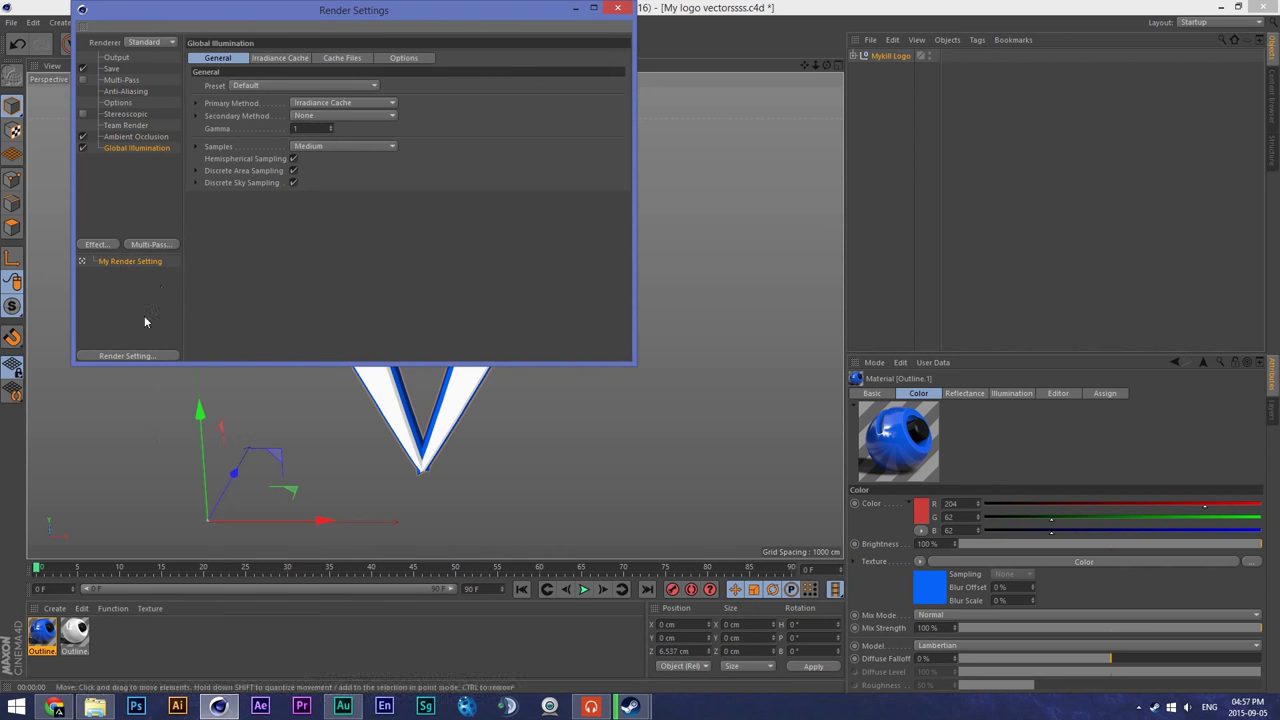
{"action": "left_click", "coordinate": [122, 137]}
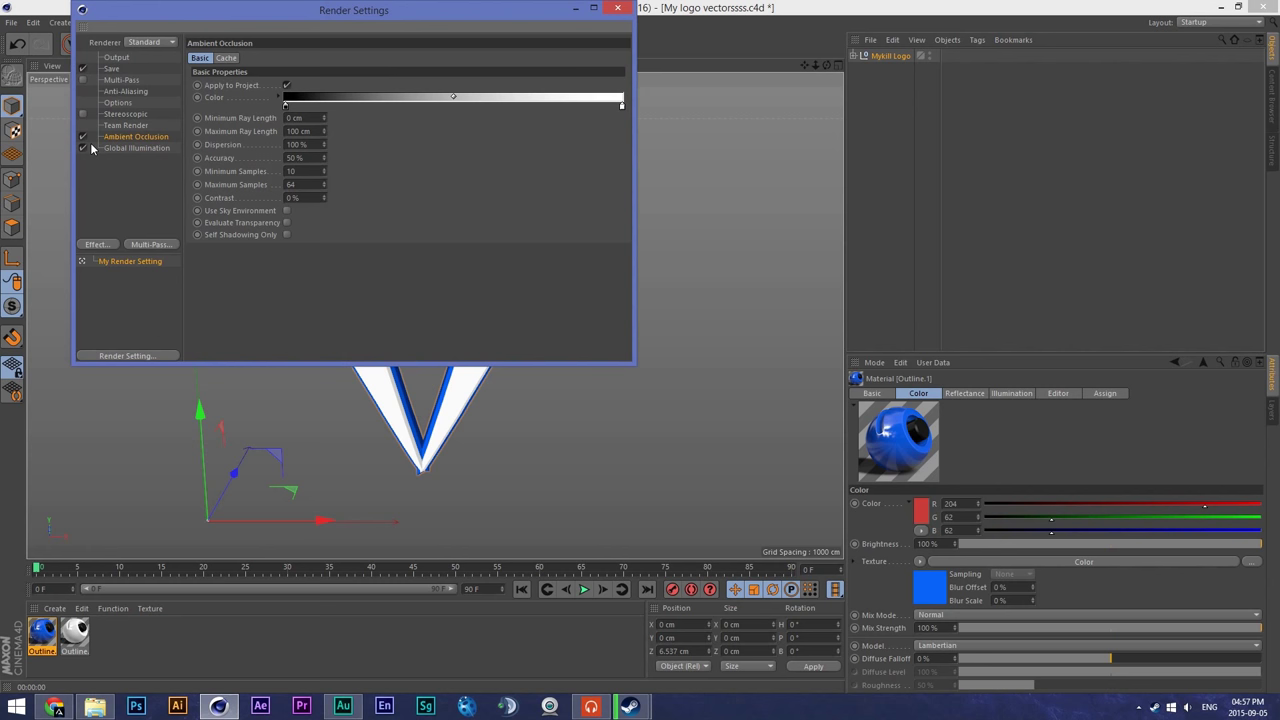
{"action": "left_click", "coordinate": [614, 12]}
{"action": "scroll", "coordinate": [494, 214], "scroll_direction": "up", "scroll_amount": 5}
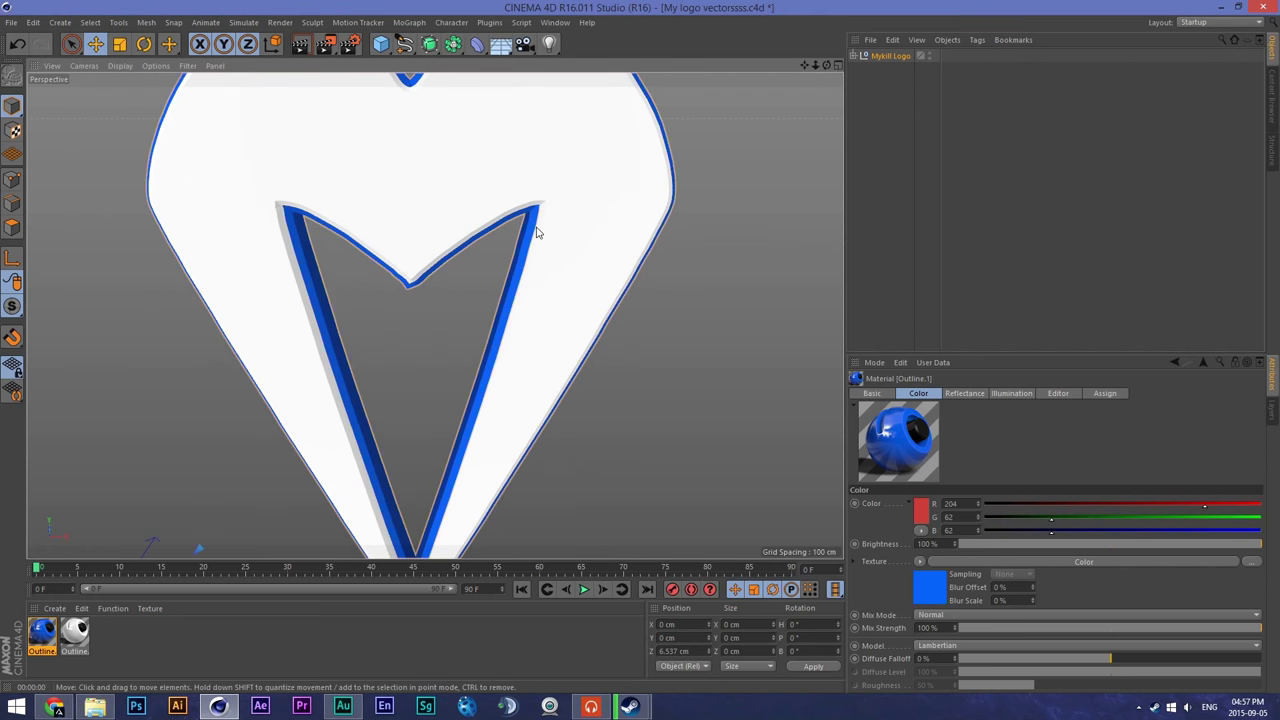
{"action": "scroll", "coordinate": [537, 235], "scroll_direction": "down", "scroll_amount": 2}
{"action": "scroll", "coordinate": [535, 230], "scroll_direction": "up", "scroll_amount": 2}
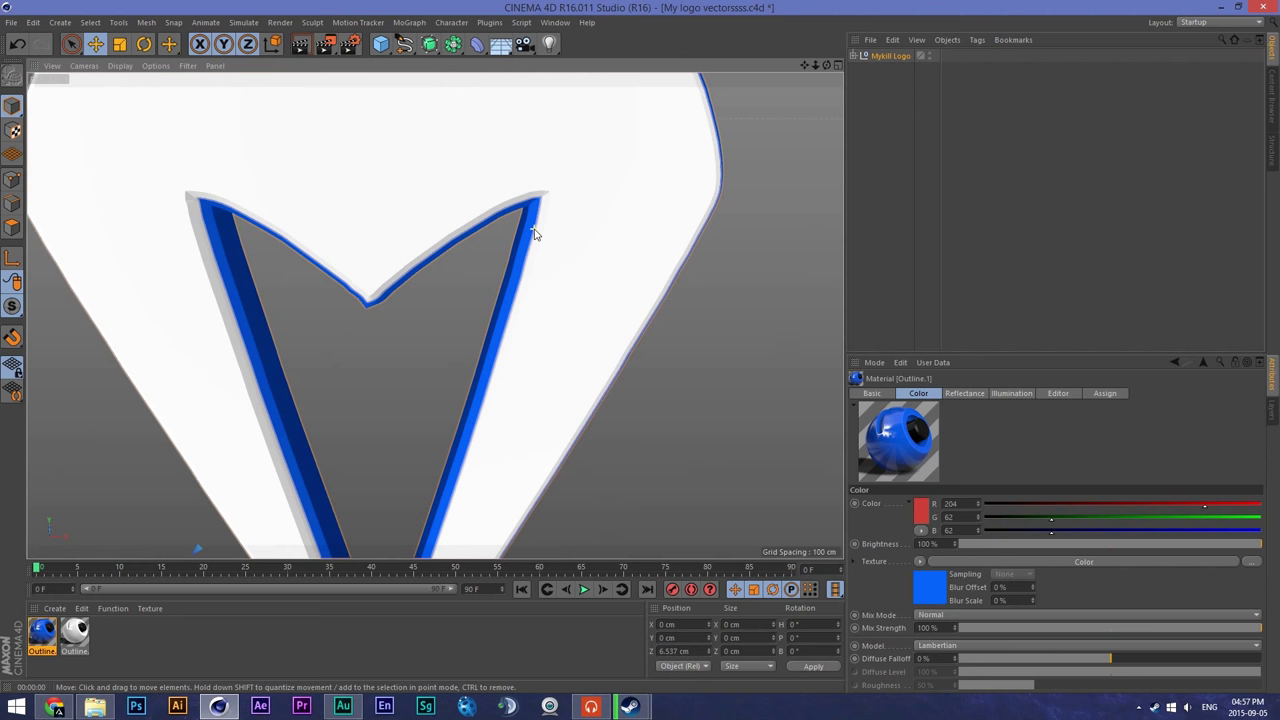
{"action": "scroll", "coordinate": [532, 225], "scroll_direction": "down", "scroll_amount": 2}
{"action": "scroll", "coordinate": [530, 222], "scroll_direction": "down", "scroll_amount": 2}
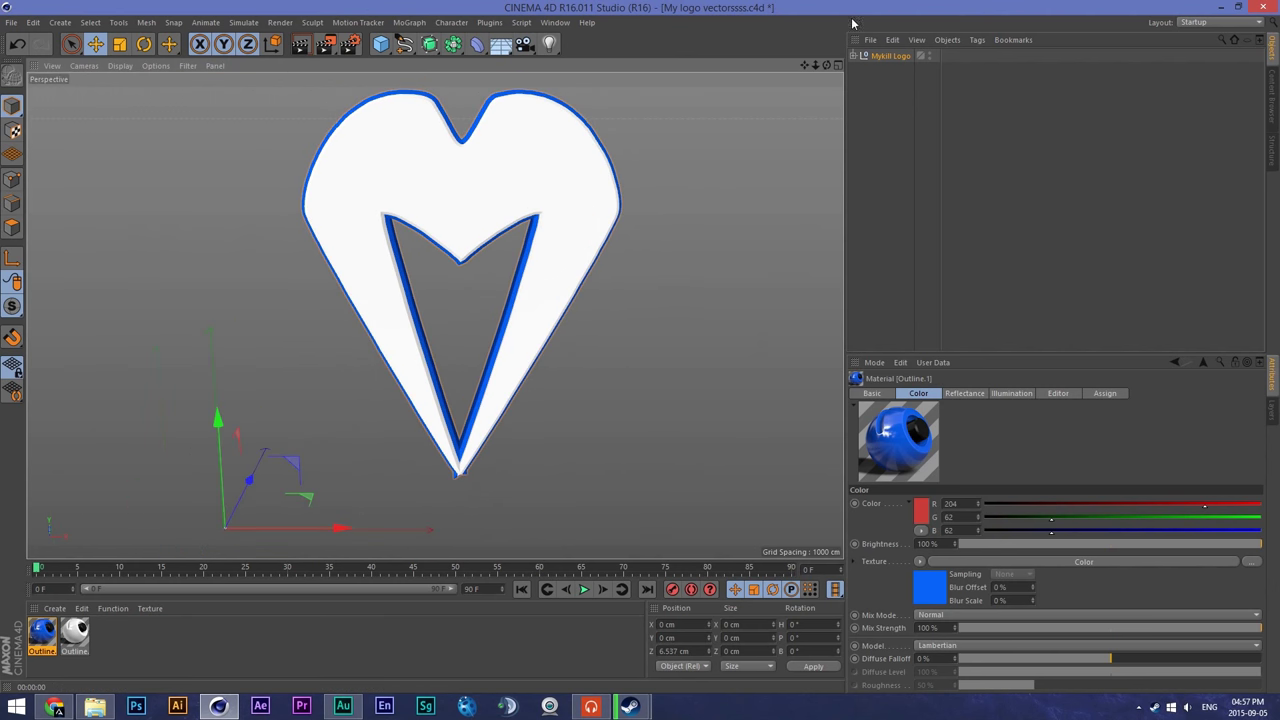
Step: Turn off the Global Illumination effect in the render settings and close them
{"action": "left_click_drag", "start_coordinate": [804, 65], "coordinate": [762, 72]}
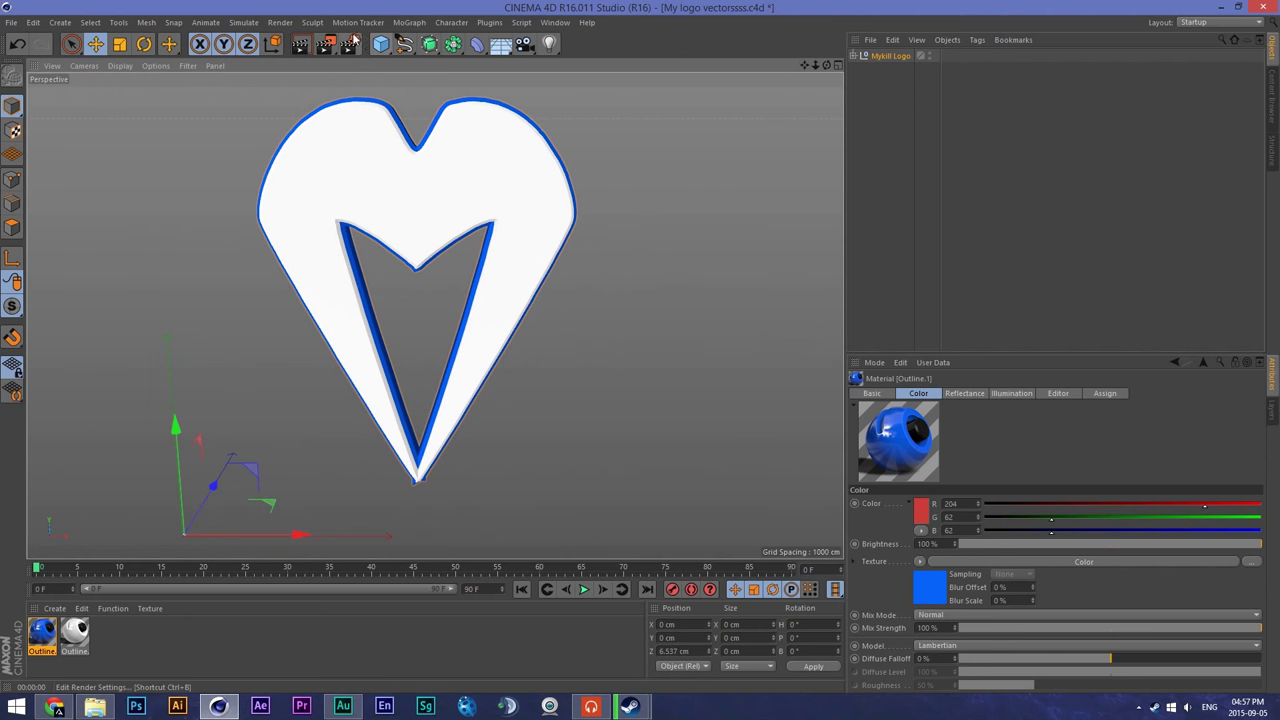
{"action": "left_click", "coordinate": [350, 44]}
{"action": "left_click", "coordinate": [125, 147]}
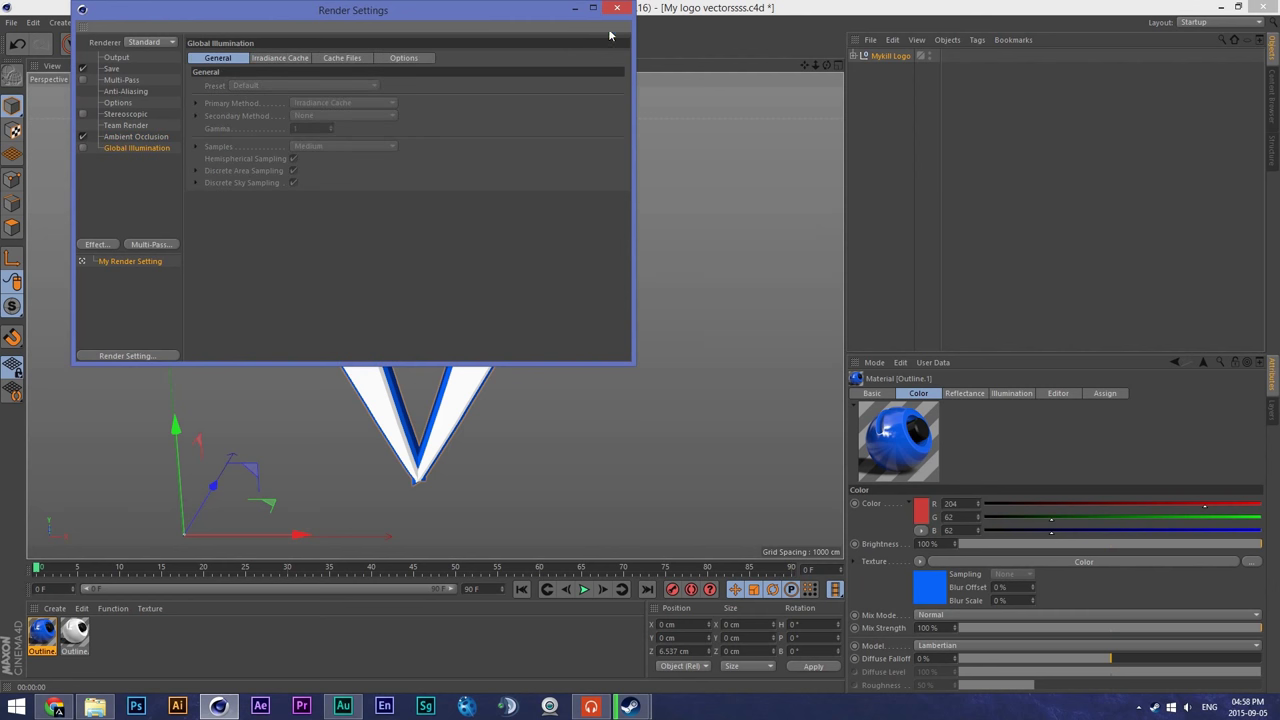
{"action": "left_click", "coordinate": [617, 8]}
Step: Create a new material and enable its Luminance channel
{"action": "scroll", "coordinate": [573, 190], "scroll_direction": "up", "scroll_amount": 1}
{"action": "scroll", "coordinate": [717, 170], "scroll_direction": "down", "scroll_amount": 1}
{"action": "left_click_drag", "start_coordinate": [814, 66], "coordinate": [788, 76]}
{"action": "double_click", "coordinate": [137, 640]}
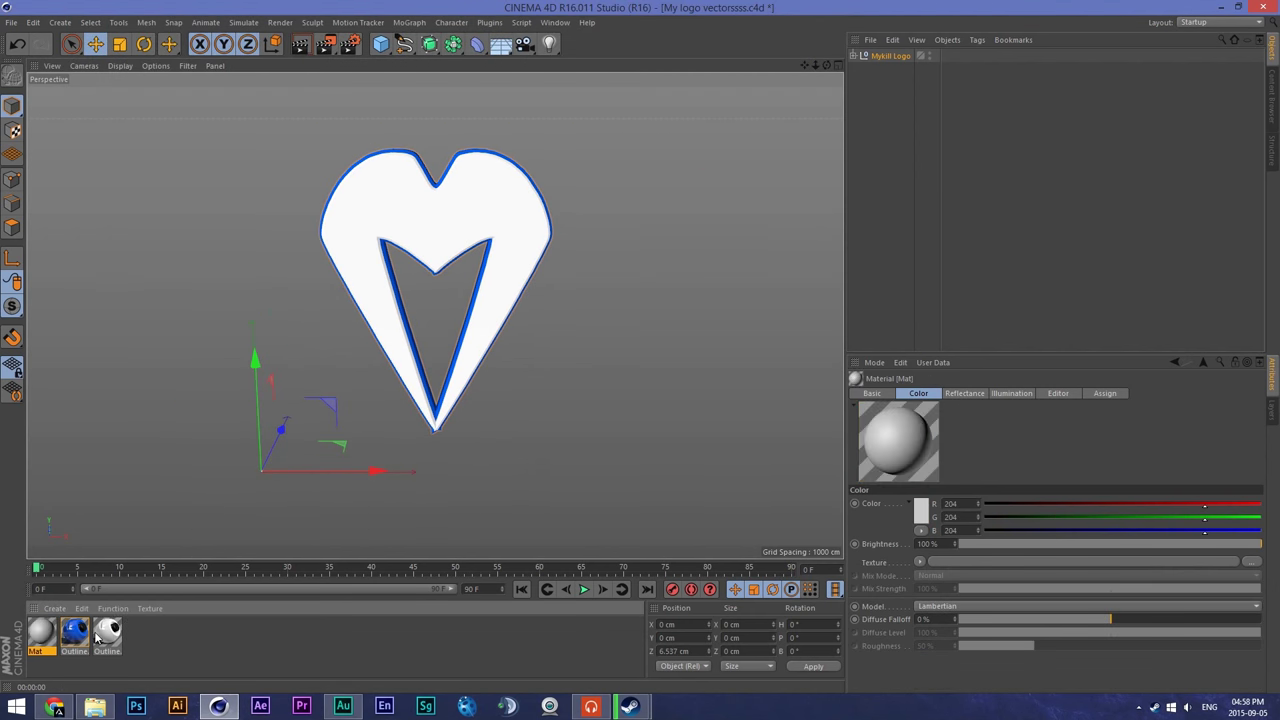
{"action": "double_click", "coordinate": [45, 638]}
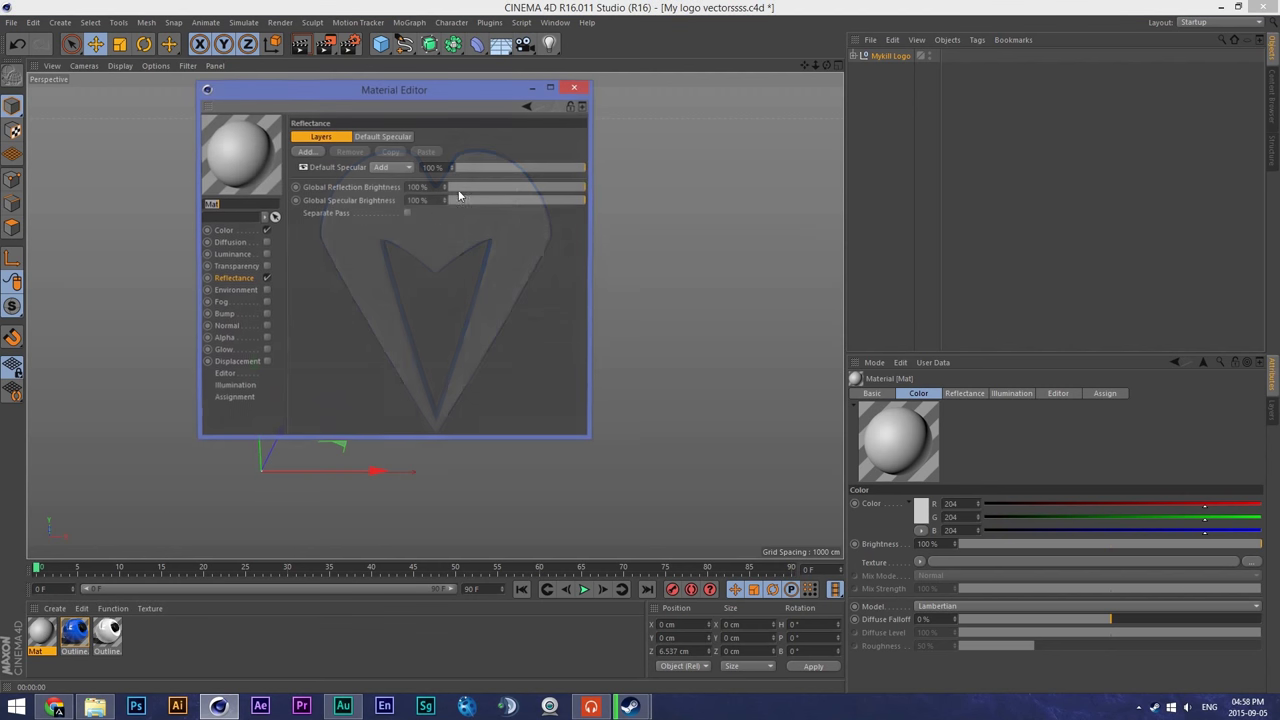
{"action": "left_click", "coordinate": [266, 254]}
{"action": "left_click", "coordinate": [233, 130]}
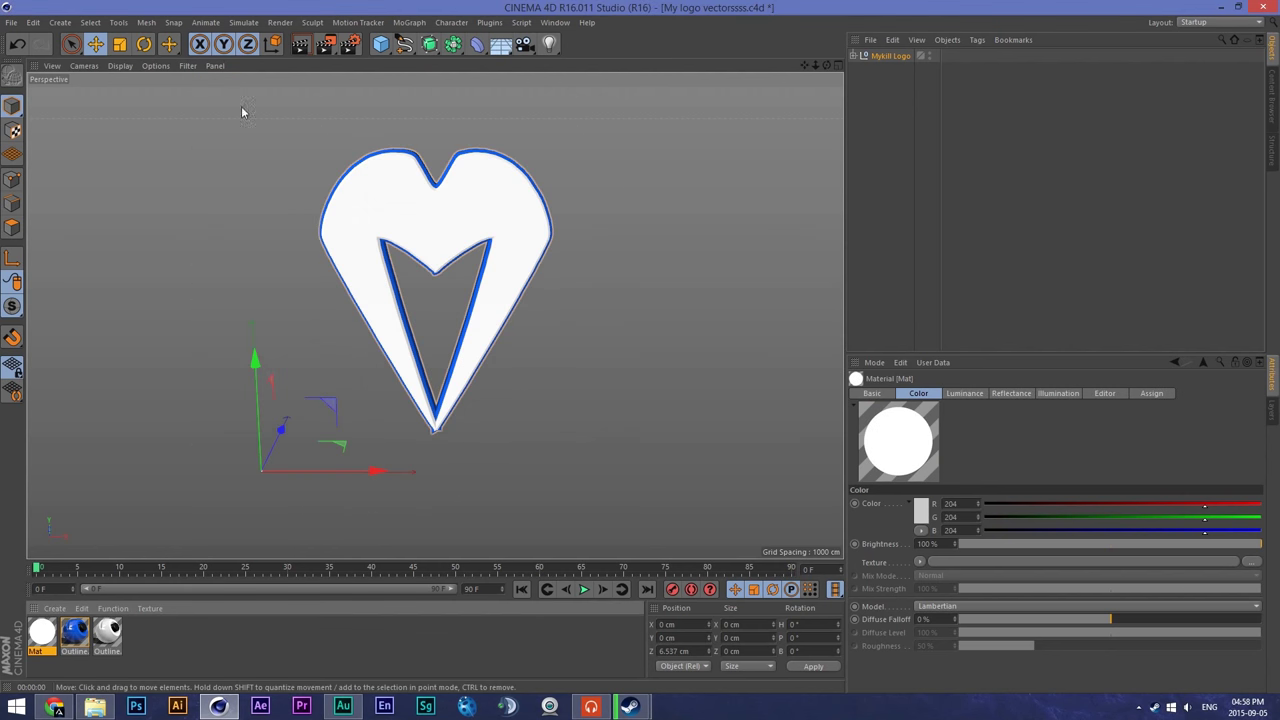
Step: Add a sphere primitive and apply the luminous white material to it
{"action": "left_click", "coordinate": [381, 44]}
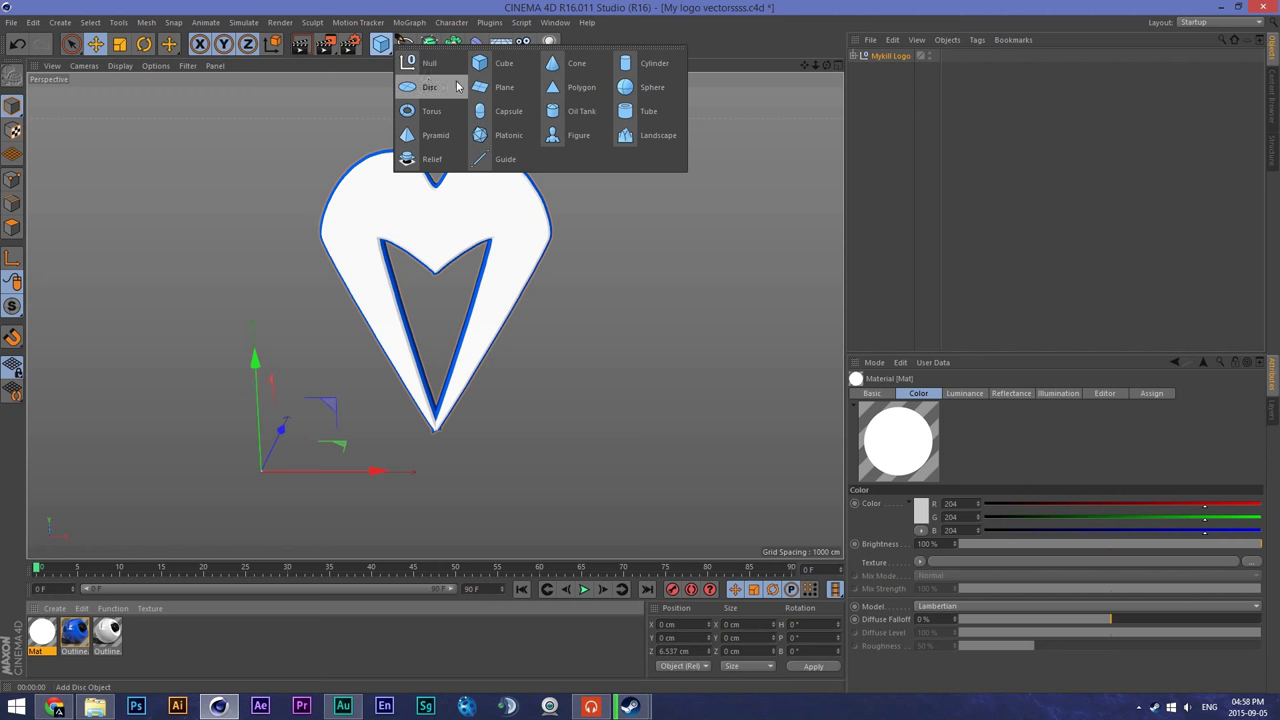
{"action": "left_click", "coordinate": [636, 88]}
{"action": "left_click_drag", "start_coordinate": [42, 632], "coordinate": [255, 468]}
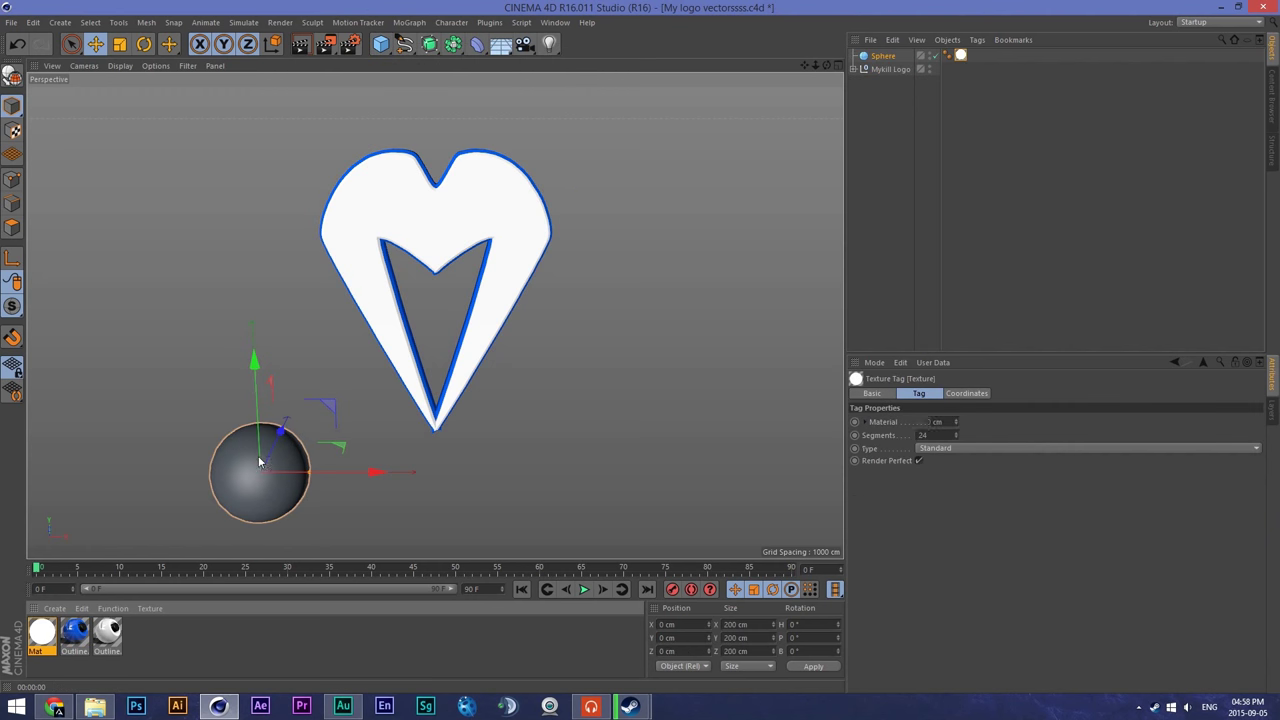
Step: Enable the Global Illumination effect in the render settings and render a viewport preview
{"action": "left_click", "coordinate": [349, 44]}
{"action": "left_click", "coordinate": [82, 147]}
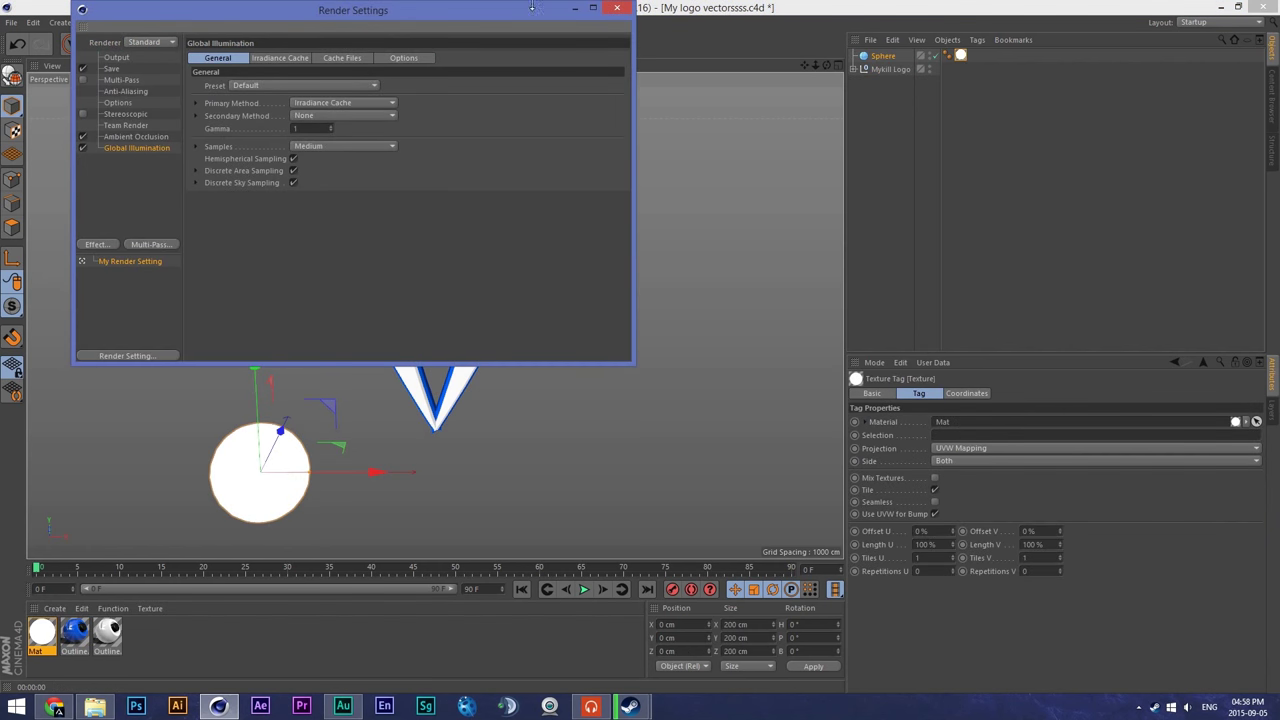
{"action": "left_click", "coordinate": [618, 11]}
{"action": "left_click", "coordinate": [300, 44]}
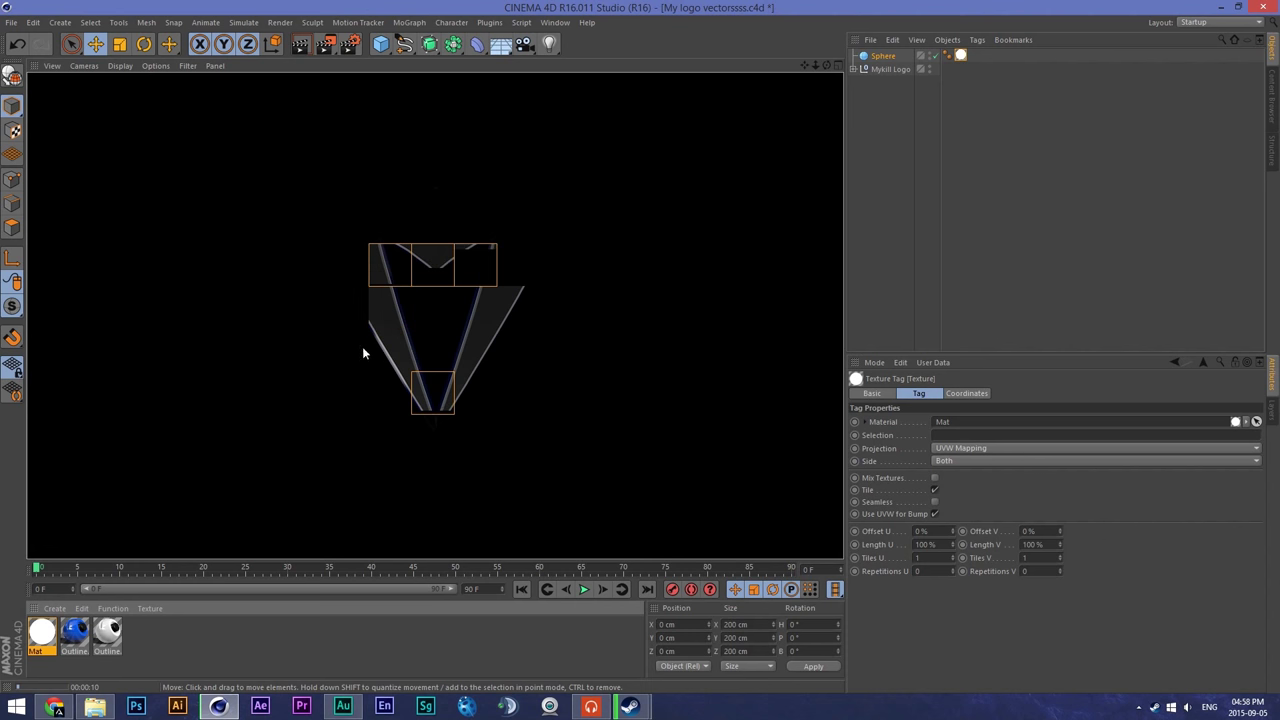
Step: Delete the glowing sphere and its luminous material from the scene
{"action": "left_click", "coordinate": [283, 405]}
{"action": "left_click", "coordinate": [257, 478]}
{"action": "key", "text": "Delete"}
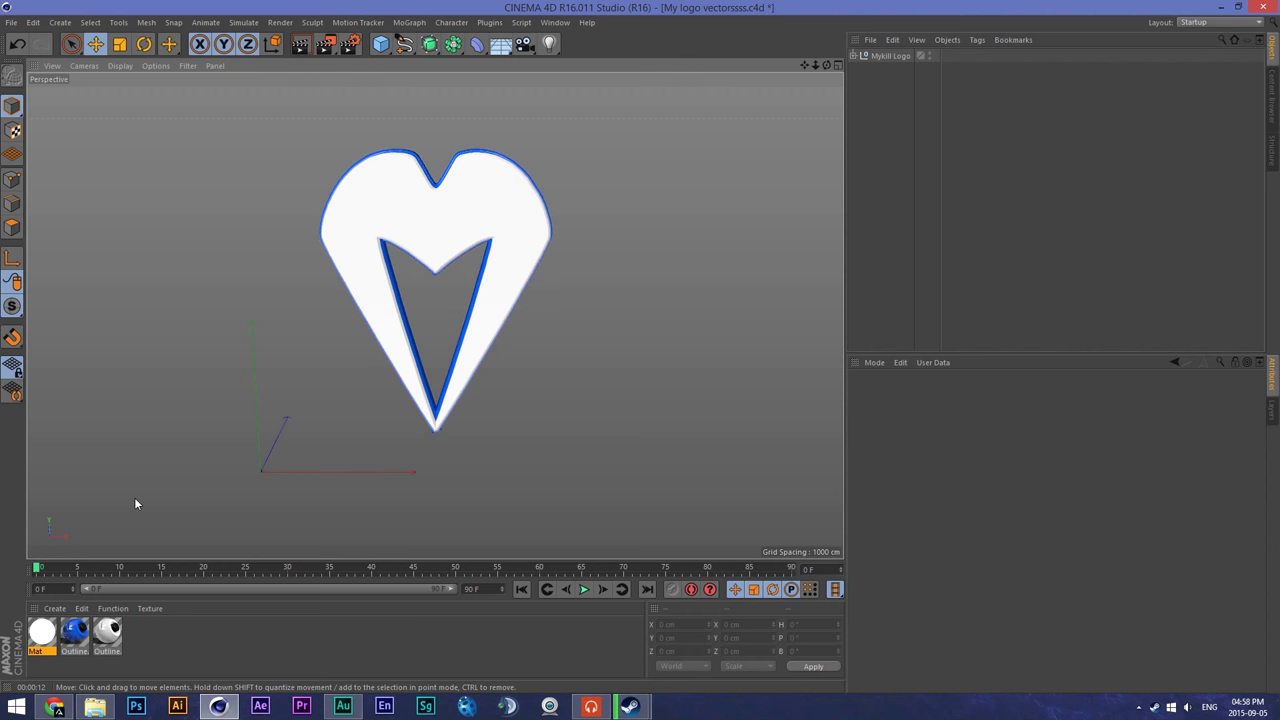
{"action": "right_click", "coordinate": [42, 631]}
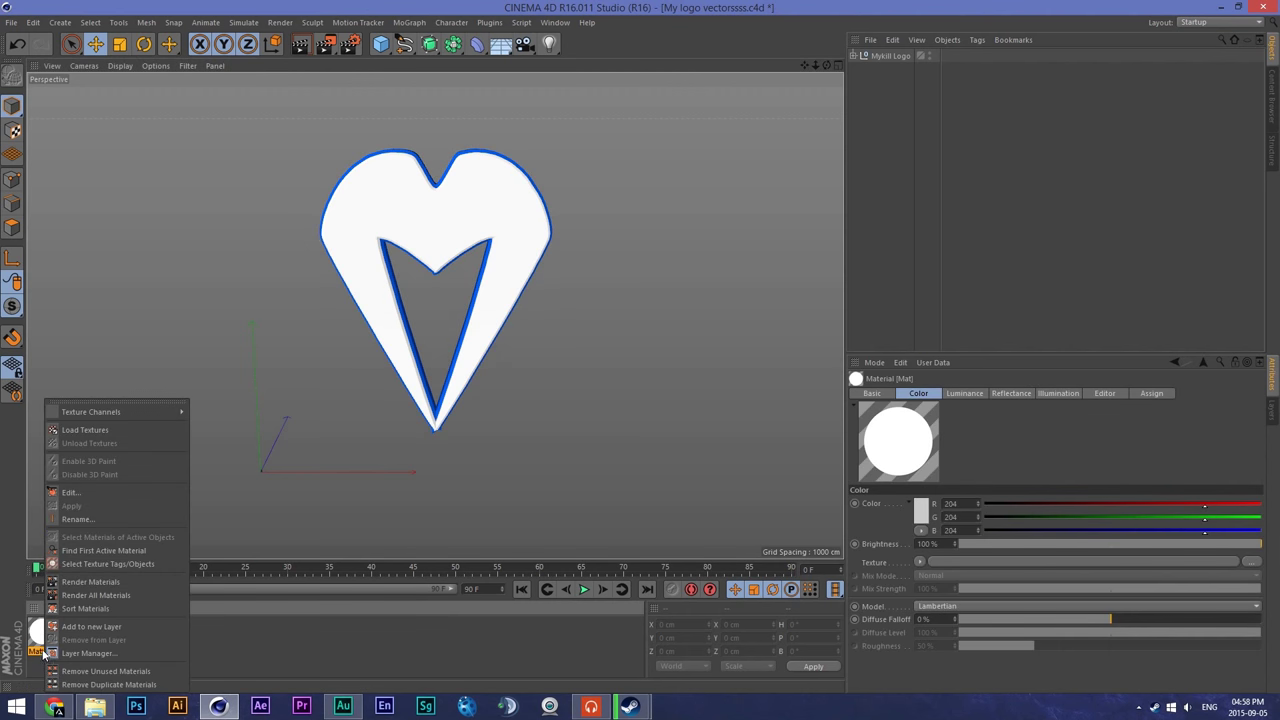
{"action": "left_click", "coordinate": [33, 640]}
{"action": "key", "text": "Delete"}
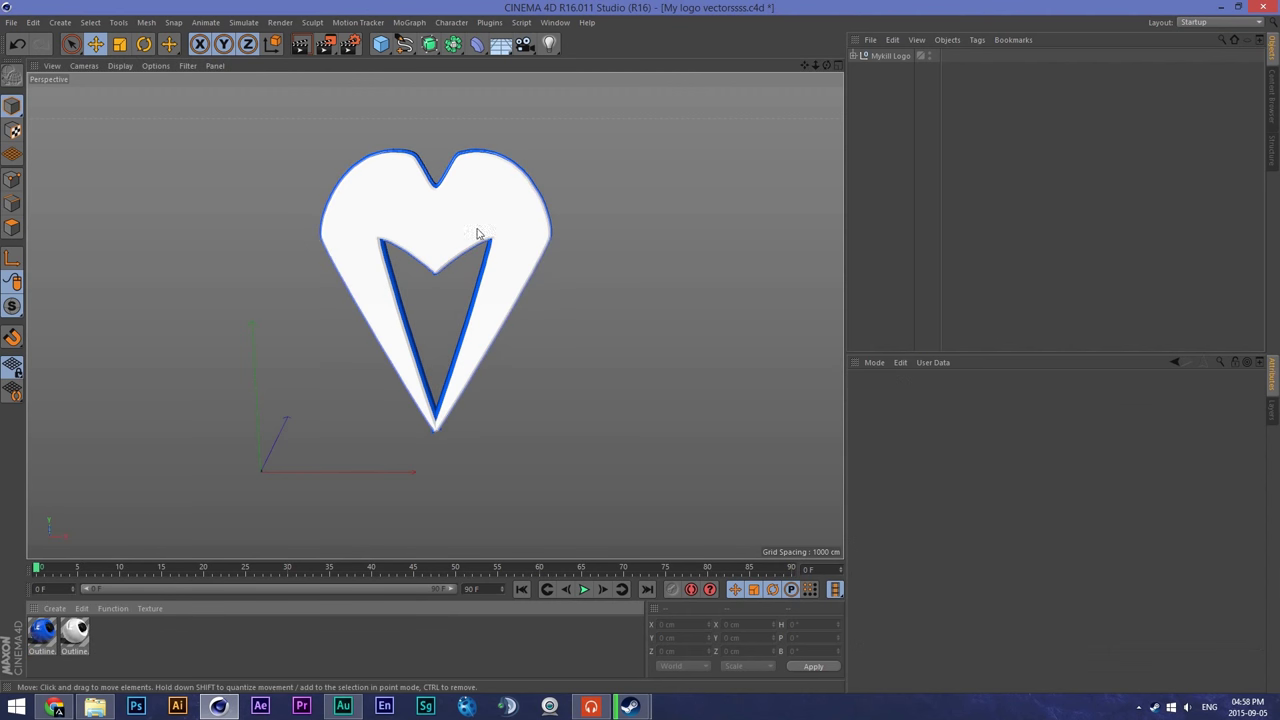
Step: Add a spot light and move it along X to about 353 cm, beneath the logo's tip
{"action": "left_click", "coordinate": [549, 44]}
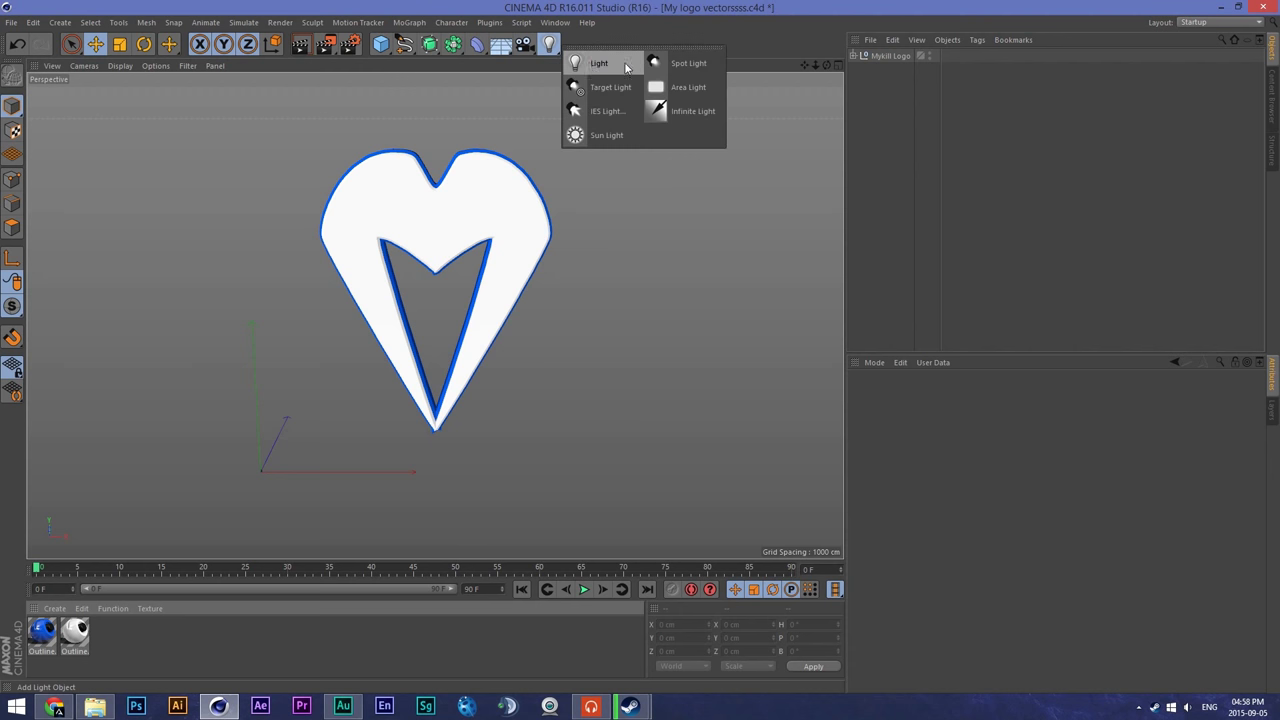
{"action": "left_click", "coordinate": [680, 63]}
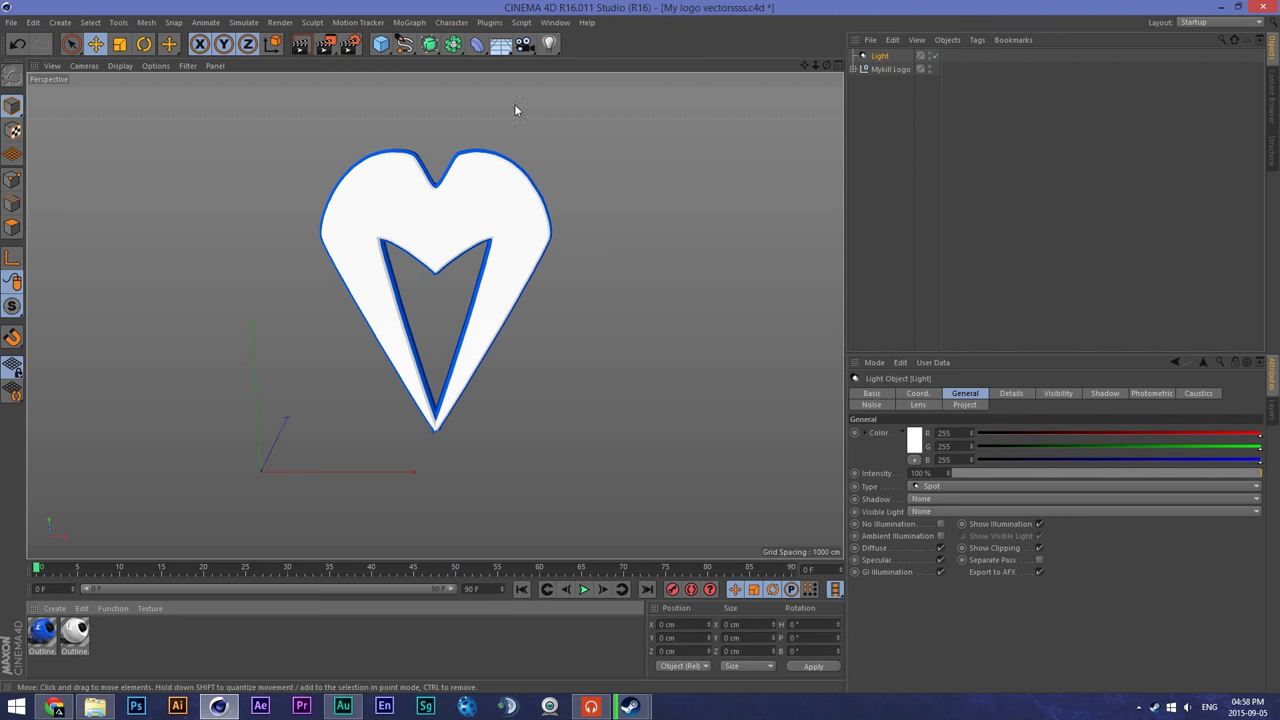
{"action": "left_click_drag", "start_coordinate": [365, 474], "coordinate": [537, 481]}
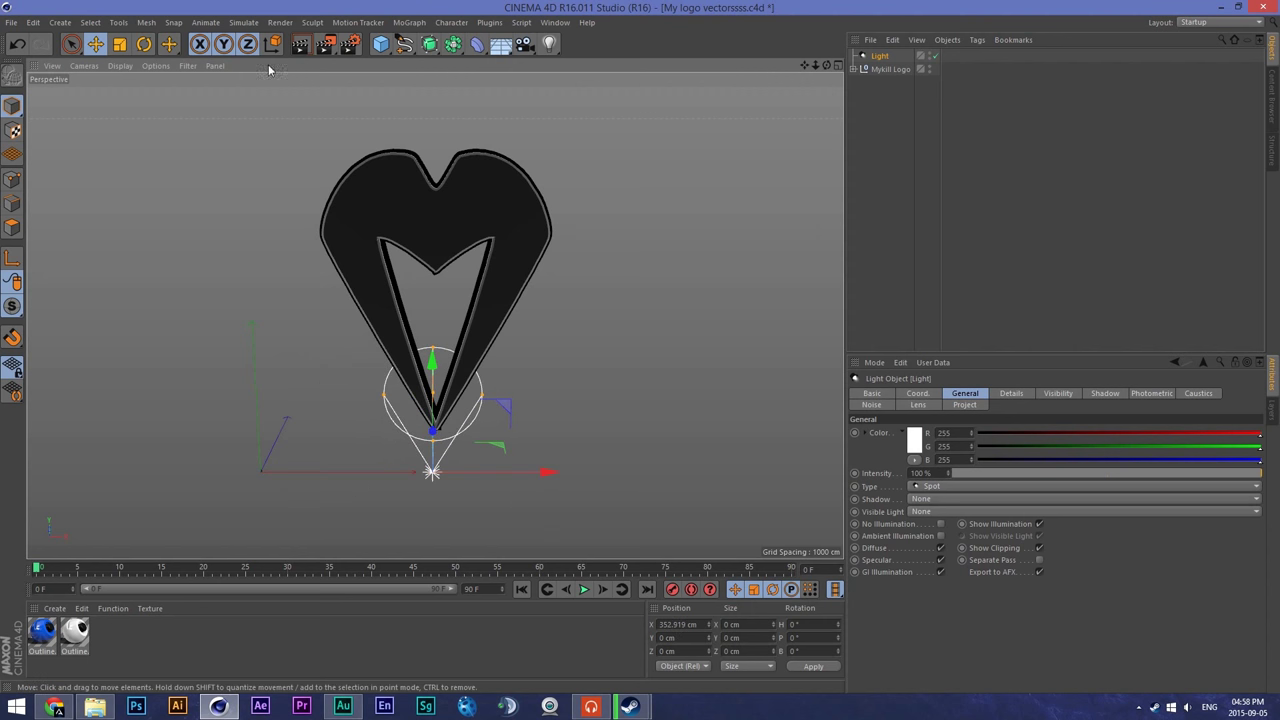
Step: Rotate the spot light upward to a pitch of about 89° and bring it forward to Z of about -75 cm
{"action": "left_click", "coordinate": [140, 44]}
{"action": "left_click_drag", "start_coordinate": [432, 452], "coordinate": [432, 477]}
{"action": "left_click", "coordinate": [95, 46]}
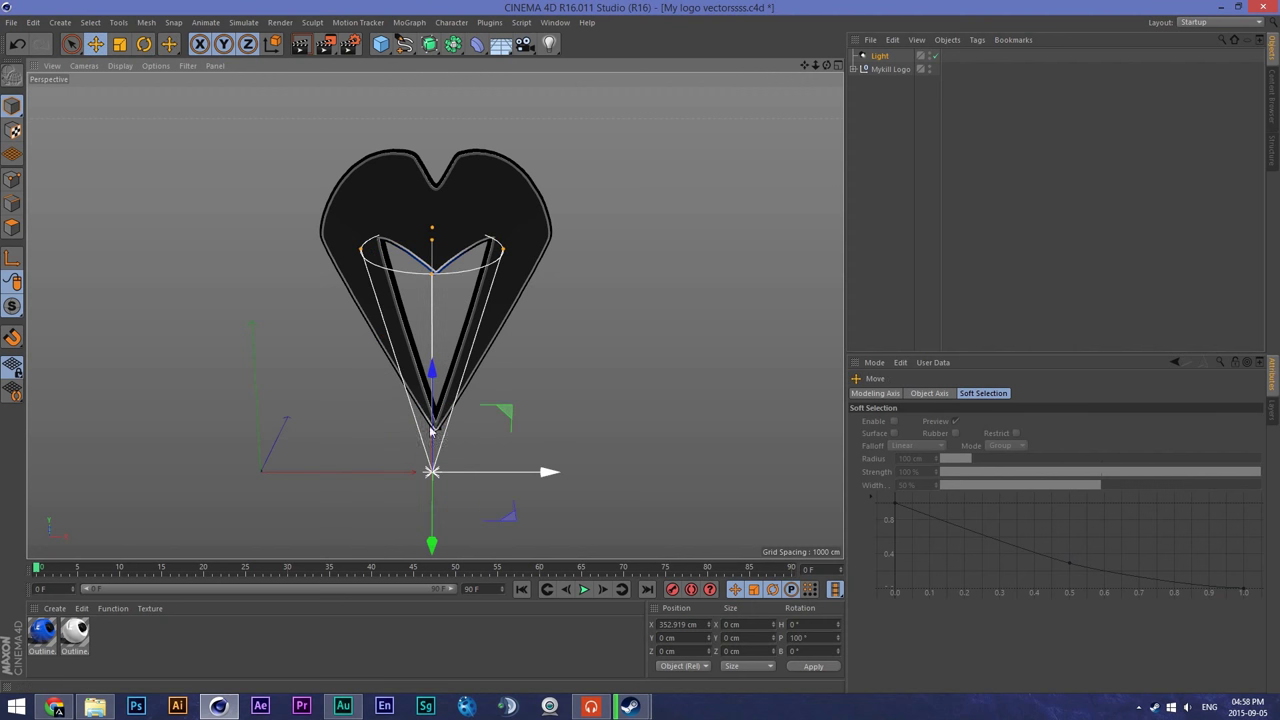
{"action": "left_click", "coordinate": [143, 44]}
{"action": "left_click_drag", "start_coordinate": [437, 480], "coordinate": [430, 470]}
{"action": "key", "text": "e"}
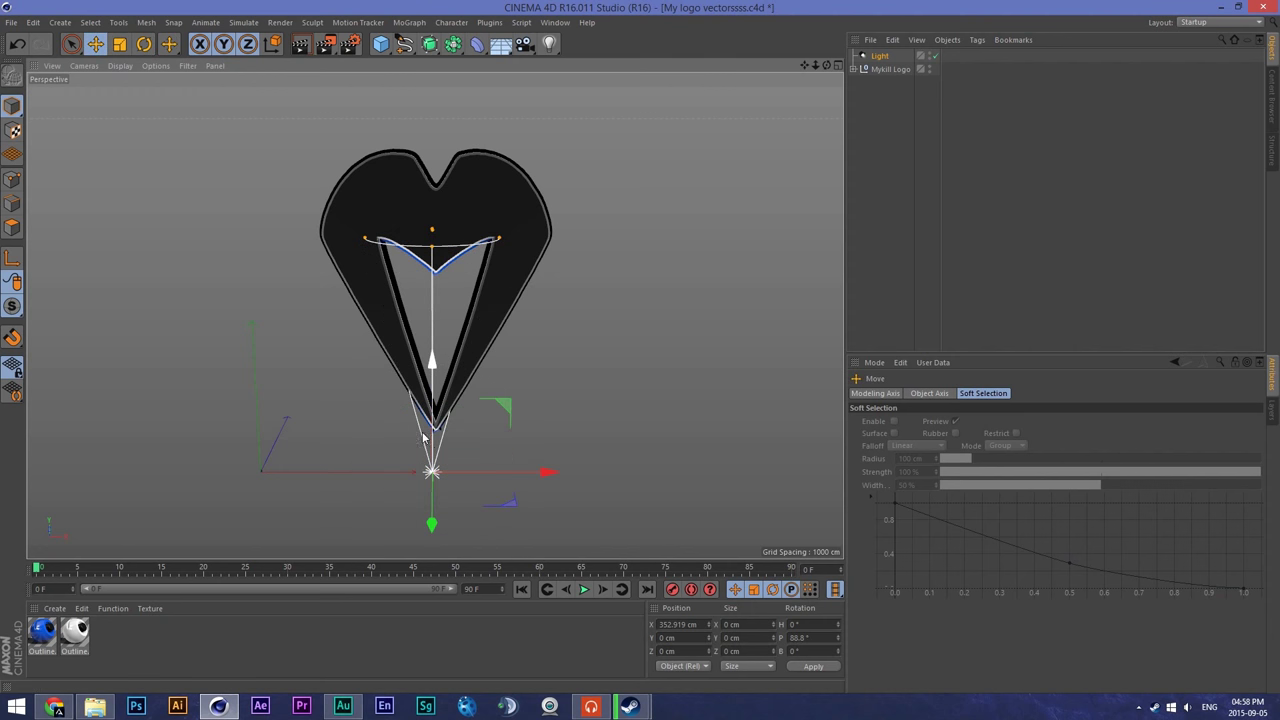
{"action": "mouse_move", "coordinate": [430, 520]}
{"action": "left_mouse_down"}
{"action": "mouse_move", "coordinate": [434, 549]}
{"action": "mouse_move", "coordinate": [439, 537]}
{"action": "left_mouse_up"}
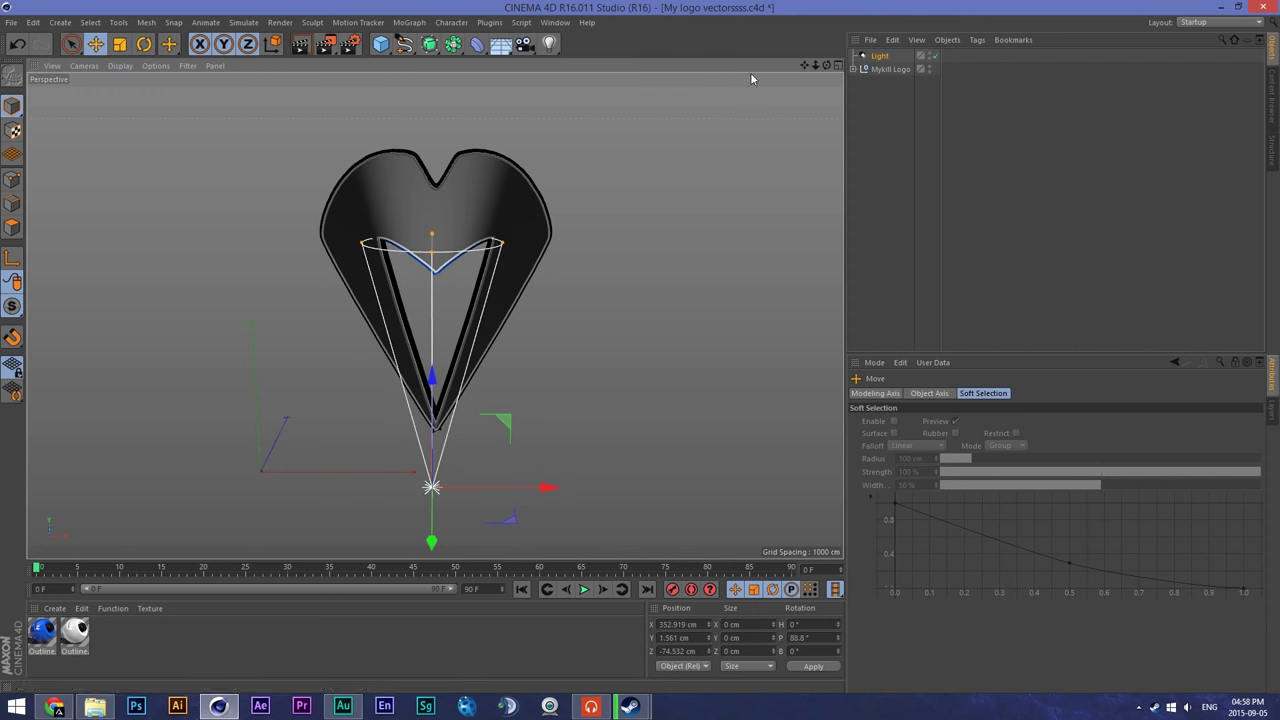
Step: Shorten and widen the spot light's cone, and move the light farther forward to Z of about -95 cm
{"action": "left_click_drag", "start_coordinate": [826, 65], "coordinate": [770, 50]}
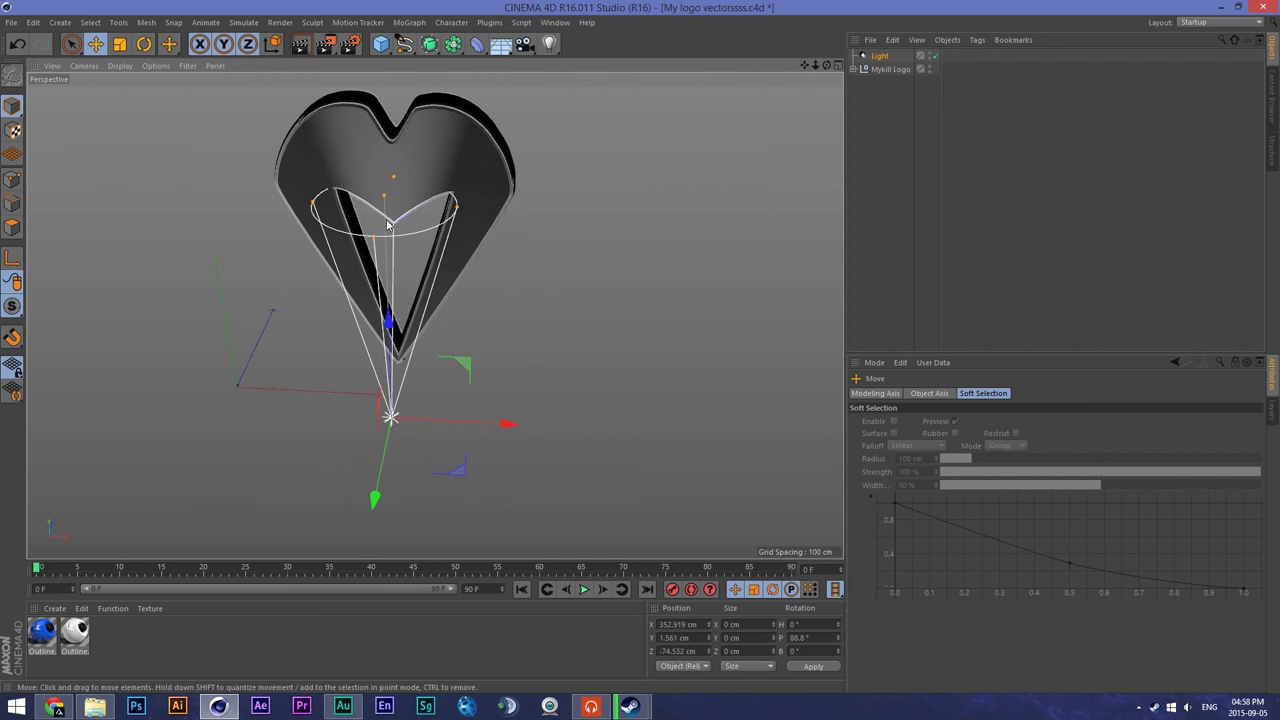
{"action": "left_click", "coordinate": [117, 45]}
{"action": "left_click_drag", "start_coordinate": [394, 269], "coordinate": [403, 372]}
{"action": "key", "text": "e"}
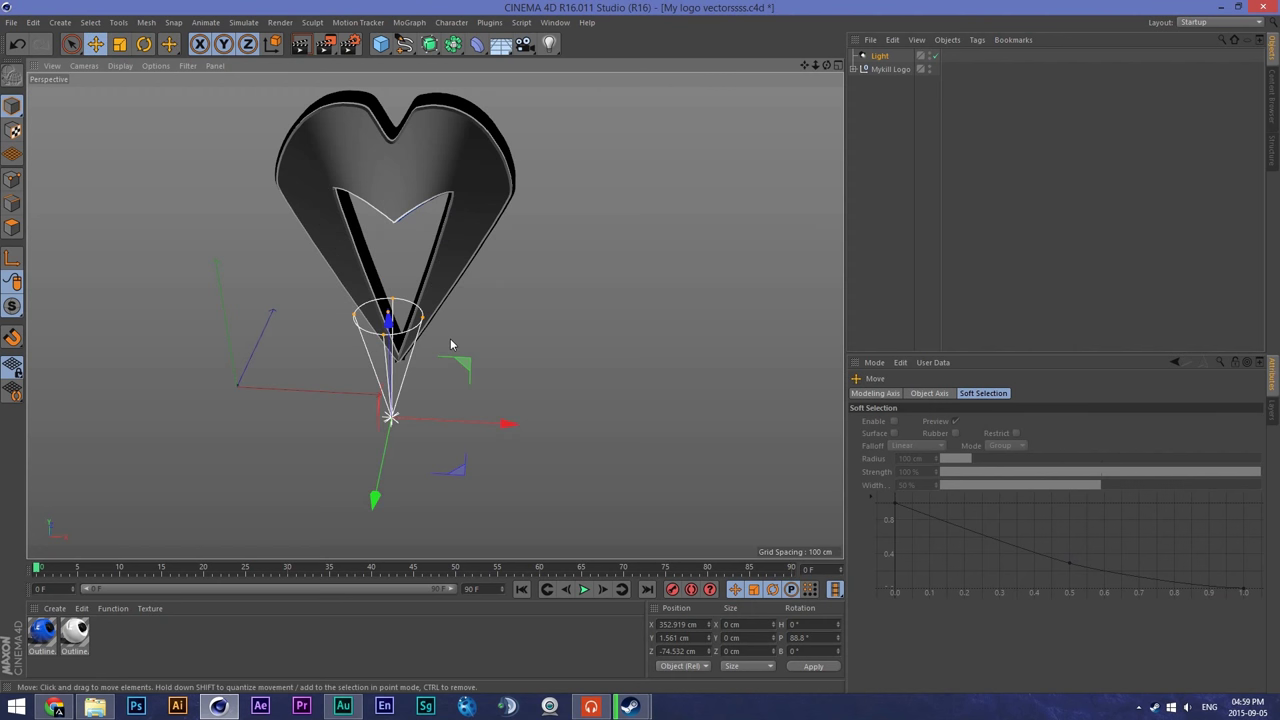
{"action": "left_click_drag", "start_coordinate": [430, 320], "coordinate": [502, 313]}
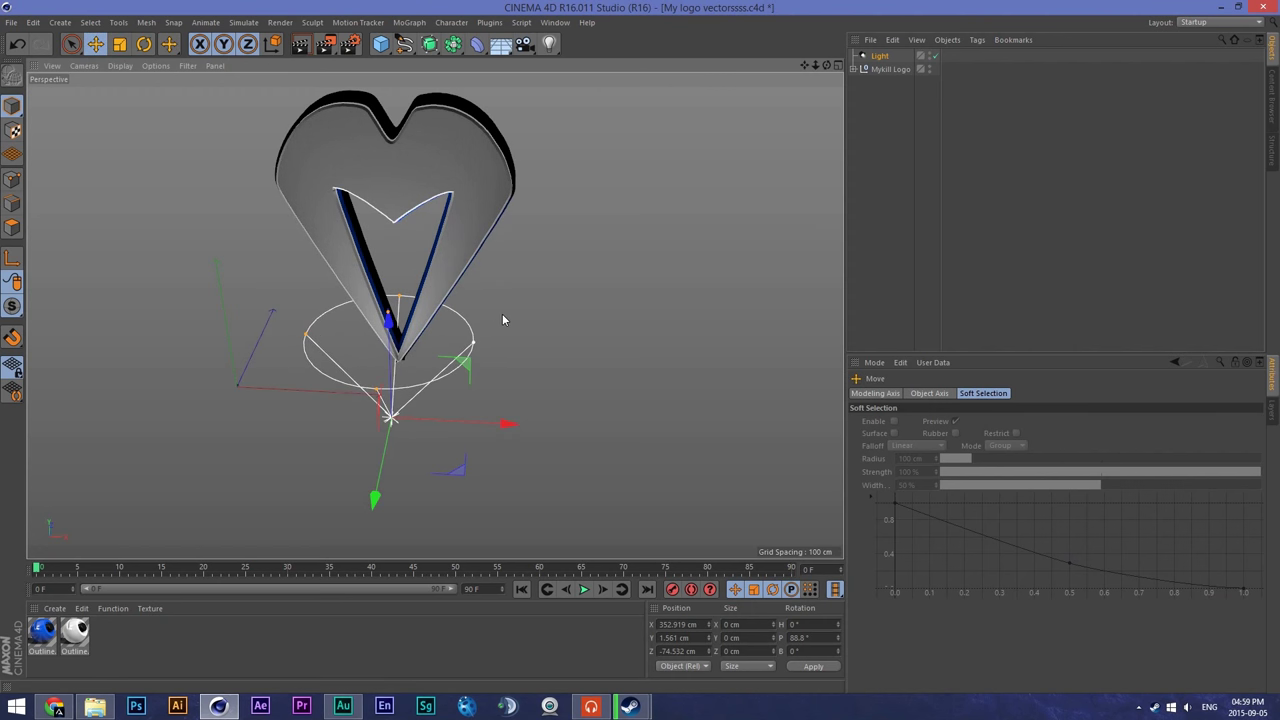
{"action": "mouse_move", "coordinate": [375, 500]}
{"action": "left_mouse_down"}
{"action": "mouse_move", "coordinate": [366, 531]}
{"action": "mouse_move", "coordinate": [376, 495]}
{"action": "left_mouse_up"}
{"action": "left_click", "coordinate": [421, 128]}
{"action": "left_click", "coordinate": [737, 148]}
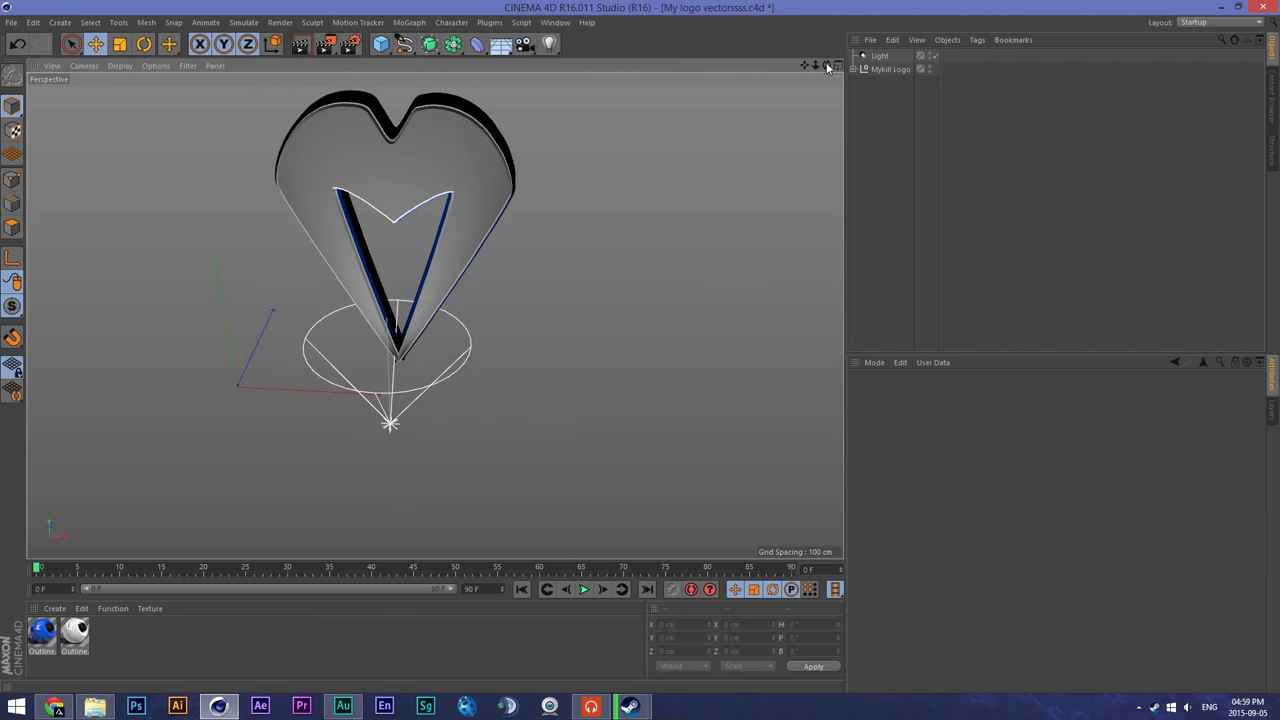
Step: Set the spot light's shadow to Shadow Maps (Soft) and shift the light to X of about 373 cm
{"action": "mouse_move", "coordinate": [826, 65]}
{"action": "left_mouse_down"}
{"action": "mouse_move", "coordinate": [905, 67]}
{"action": "mouse_move", "coordinate": [822, 62]}
{"action": "mouse_move", "coordinate": [834, 66]}
{"action": "left_mouse_up"}
{"action": "left_click", "coordinate": [384, 428]}
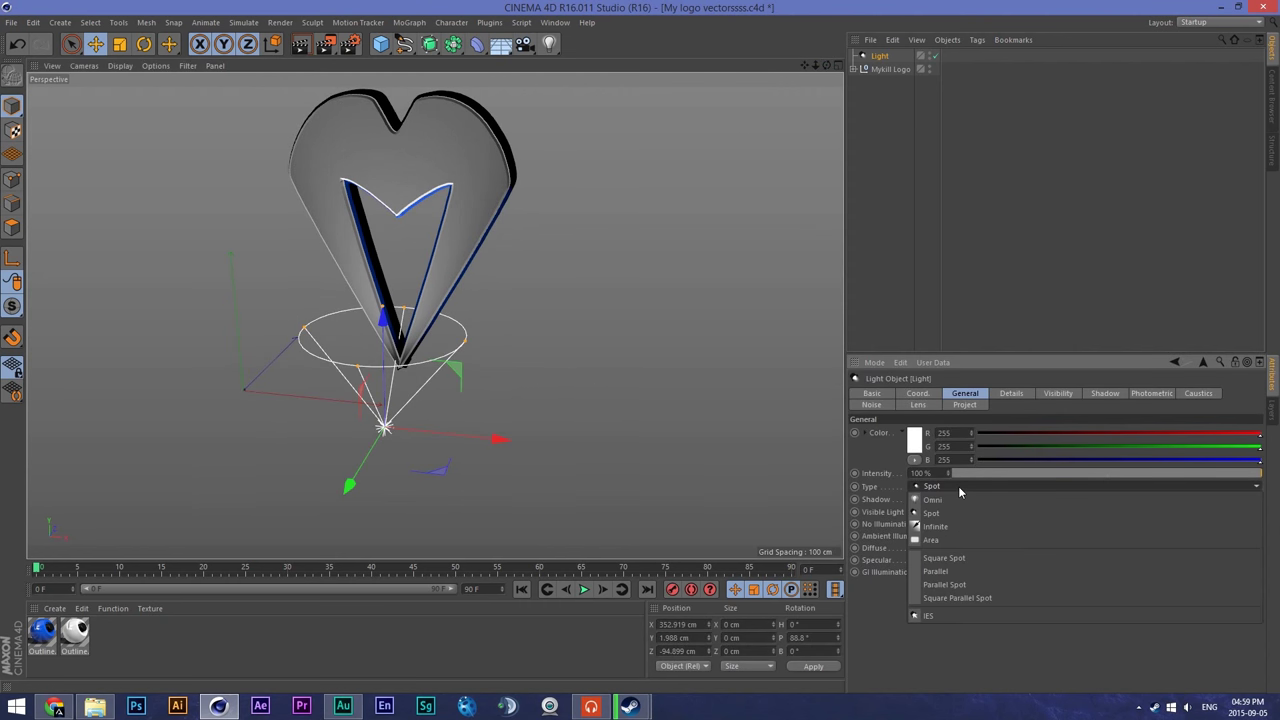
{"action": "left_click", "coordinate": [944, 498]}
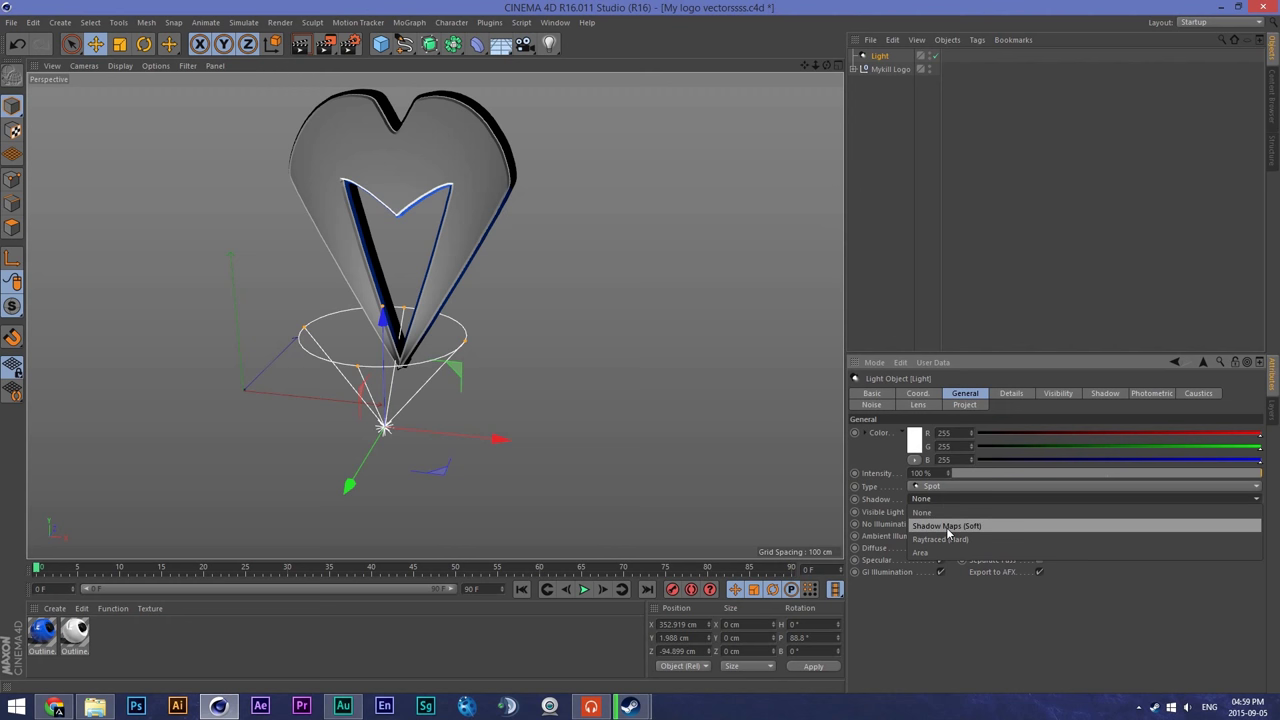
{"action": "left_click", "coordinate": [946, 525]}
{"action": "scroll", "coordinate": [333, 314], "scroll_direction": "up", "scroll_amount": 2}
{"action": "scroll", "coordinate": [333, 314], "scroll_direction": "down", "scroll_amount": 1}
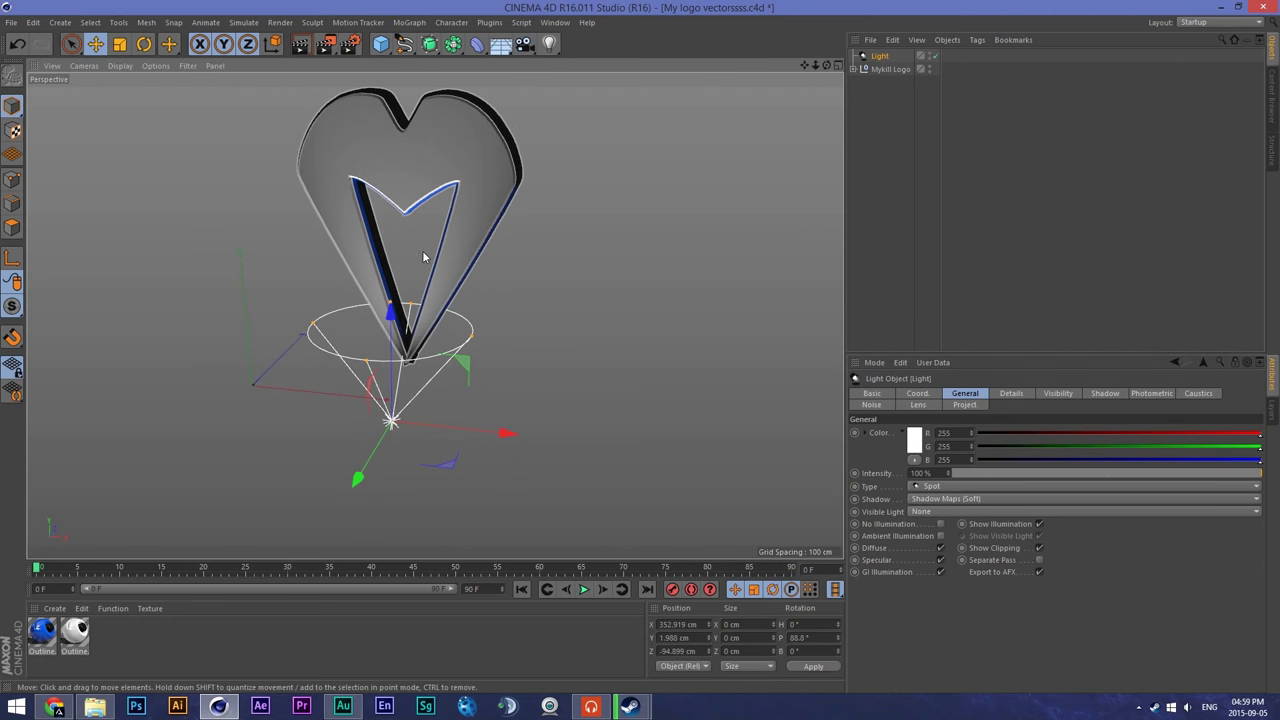
{"action": "left_click_drag", "start_coordinate": [500, 434], "coordinate": [512, 434]}
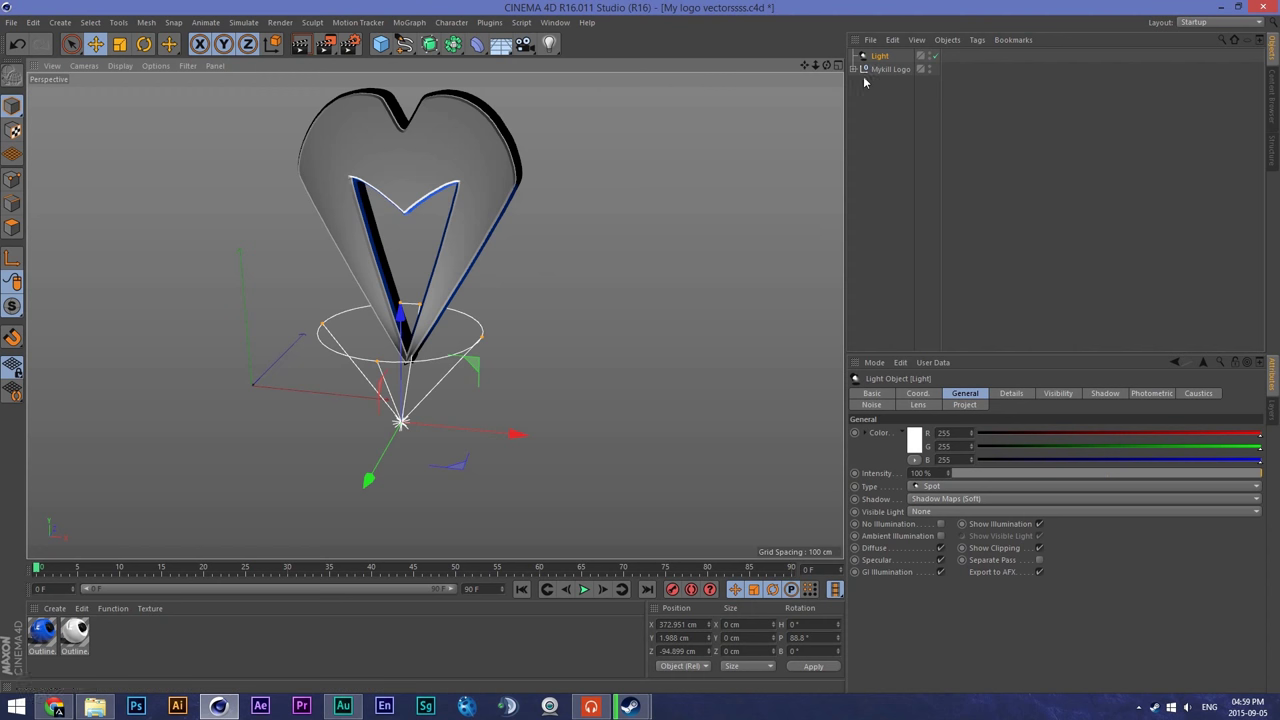
Step: Duplicate the spot light and move the copy along X to about 882 cm, beside the logo
{"action": "left_click_drag", "start_coordinate": [879, 56], "coordinate": [888, 96], "text": "ctrl"}
{"action": "left_click_drag", "start_coordinate": [527, 435], "coordinate": [755, 465]}
{"action": "left_click", "coordinate": [601, 379]}
{"action": "left_click", "coordinate": [582, 439]}
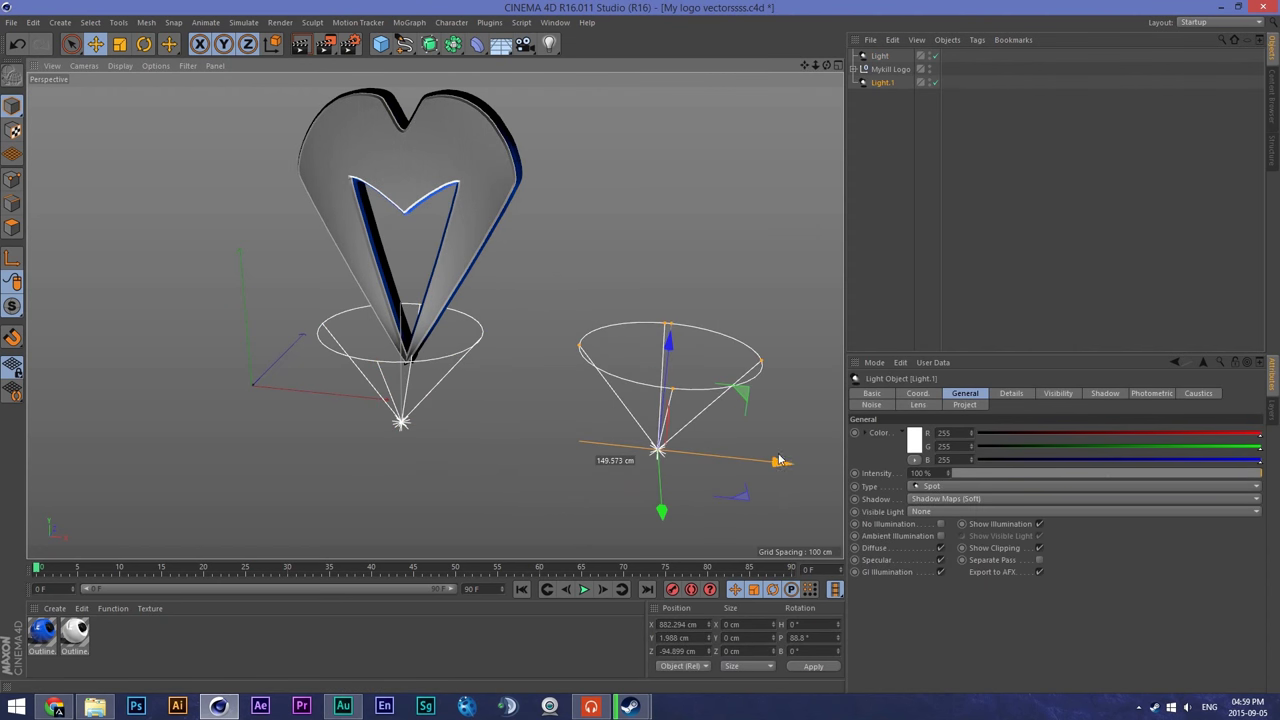
Step: Rotate the duplicated spot light to face the logo's side, raise it to Y of about 423 cm, and adjust its distance from the logo
{"action": "key", "text": "r"}
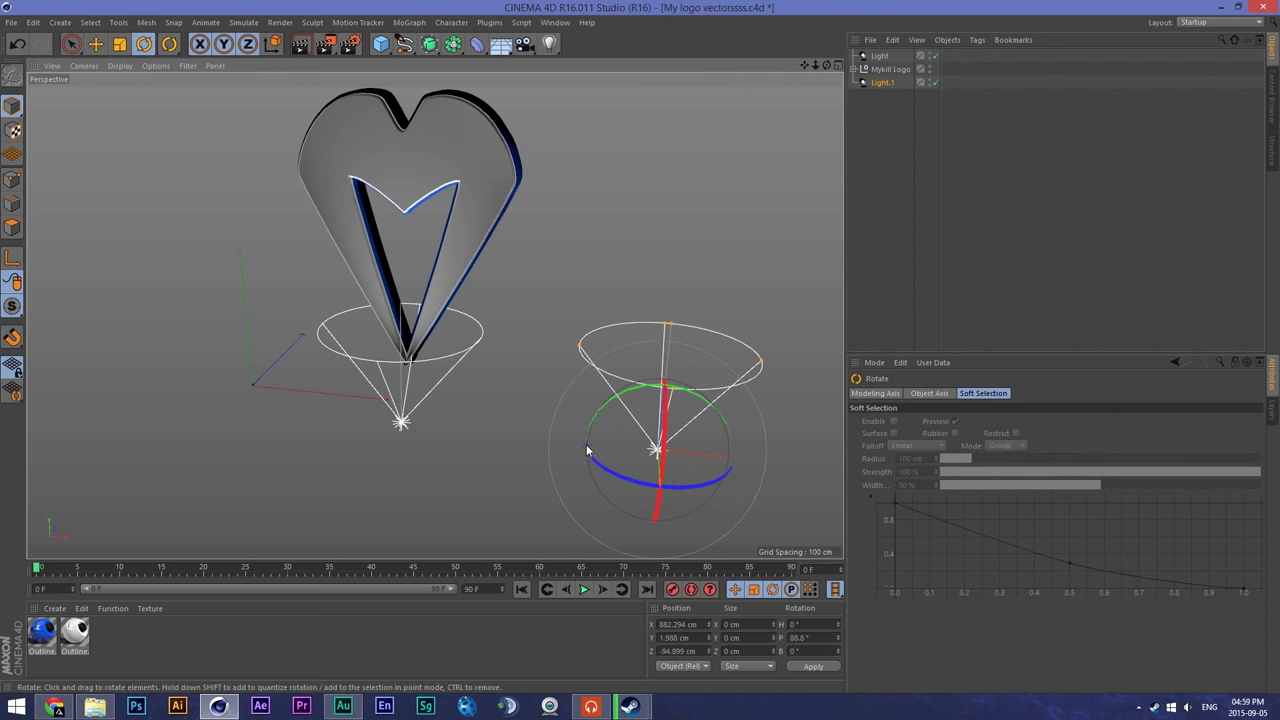
{"action": "left_click", "coordinate": [604, 410]}
{"action": "left_click", "coordinate": [625, 411]}
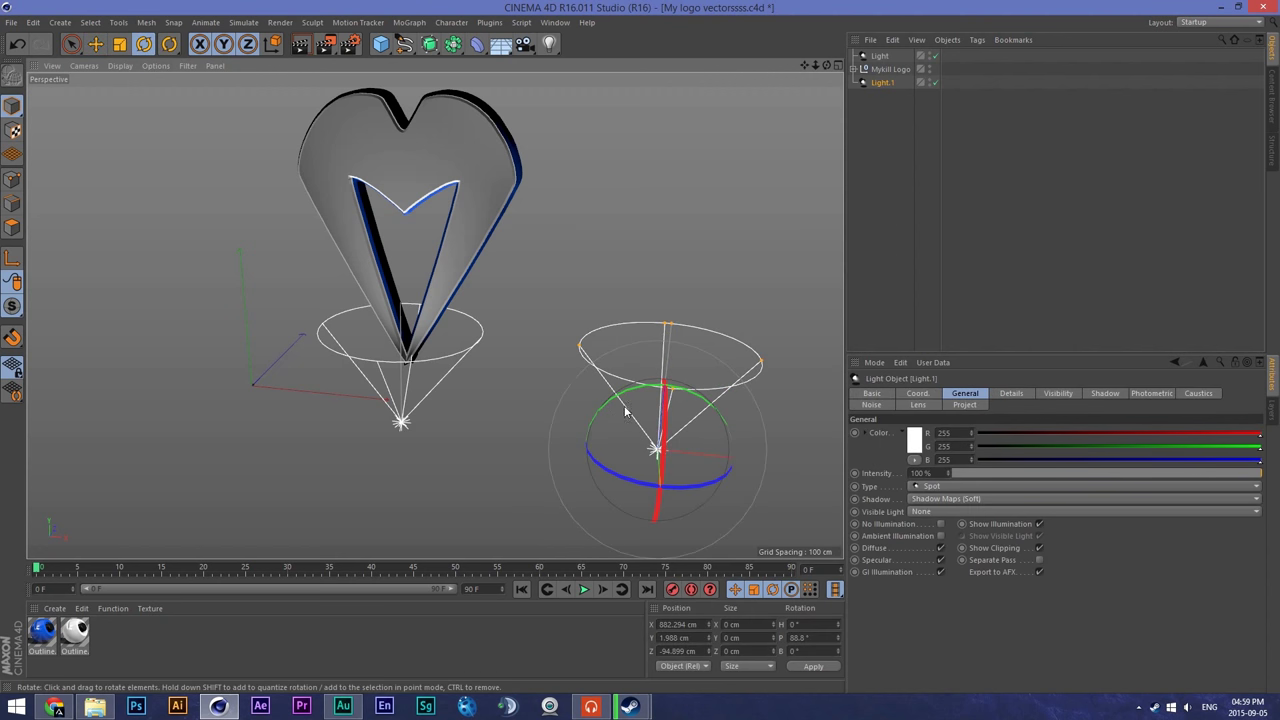
{"action": "left_click_drag", "start_coordinate": [620, 400], "coordinate": [502, 530]}
{"action": "key", "text": "e"}
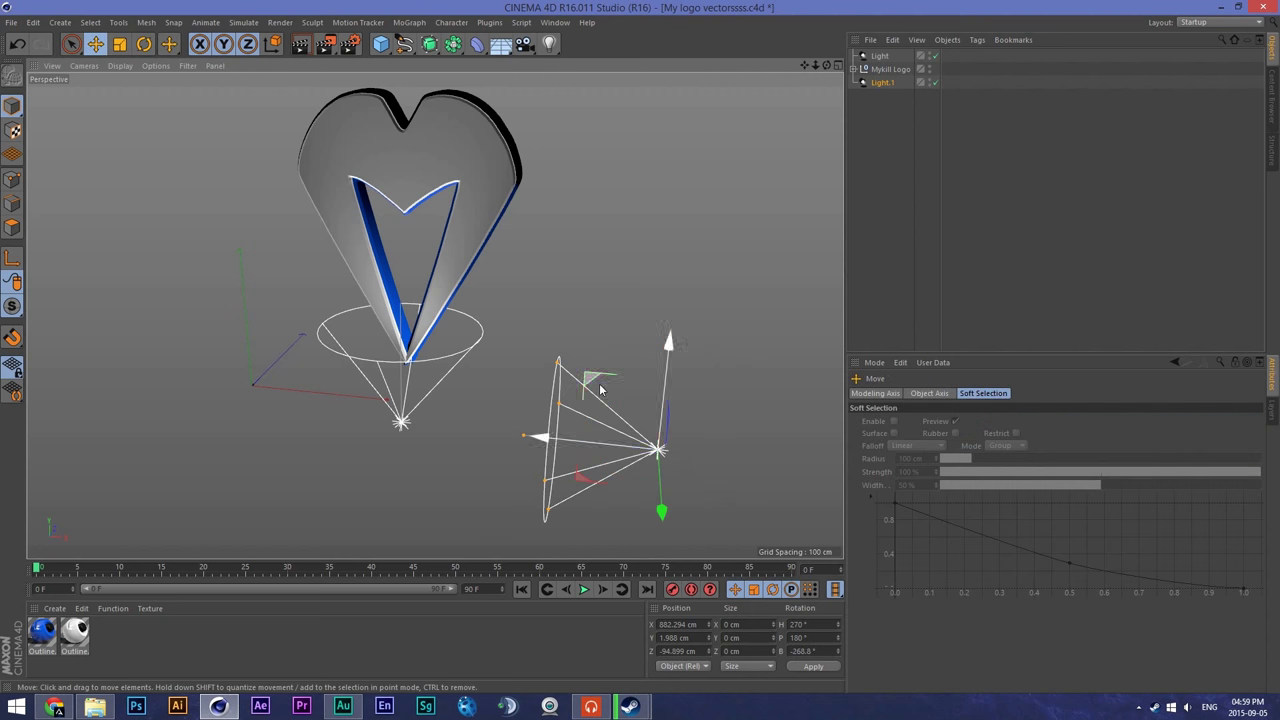
{"action": "left_click_drag", "start_coordinate": [672, 347], "coordinate": [717, 125]}
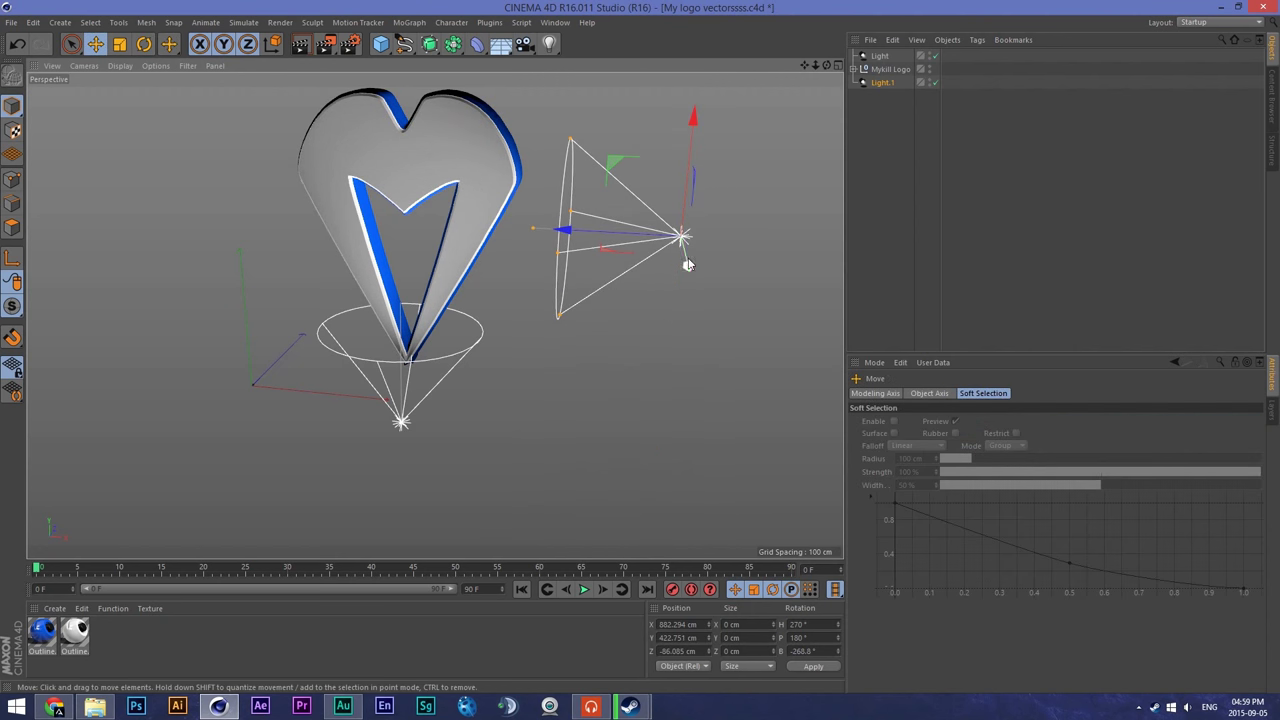
{"action": "left_click_drag", "start_coordinate": [583, 232], "coordinate": [606, 233]}
Step: Tilt the original spot light beneath the logo to a pitch of about 69°
{"action": "mouse_move", "coordinate": [510, 219]}
{"action": "left_mouse_down", "text": "alt"}
{"action": "mouse_move", "coordinate": [330, 219]}
{"action": "mouse_move", "coordinate": [510, 219]}
{"action": "left_mouse_up", "text": "alt"}
{"action": "left_click_drag", "start_coordinate": [318, 361], "coordinate": [395, 357]}
{"action": "left_click", "coordinate": [390, 388]}
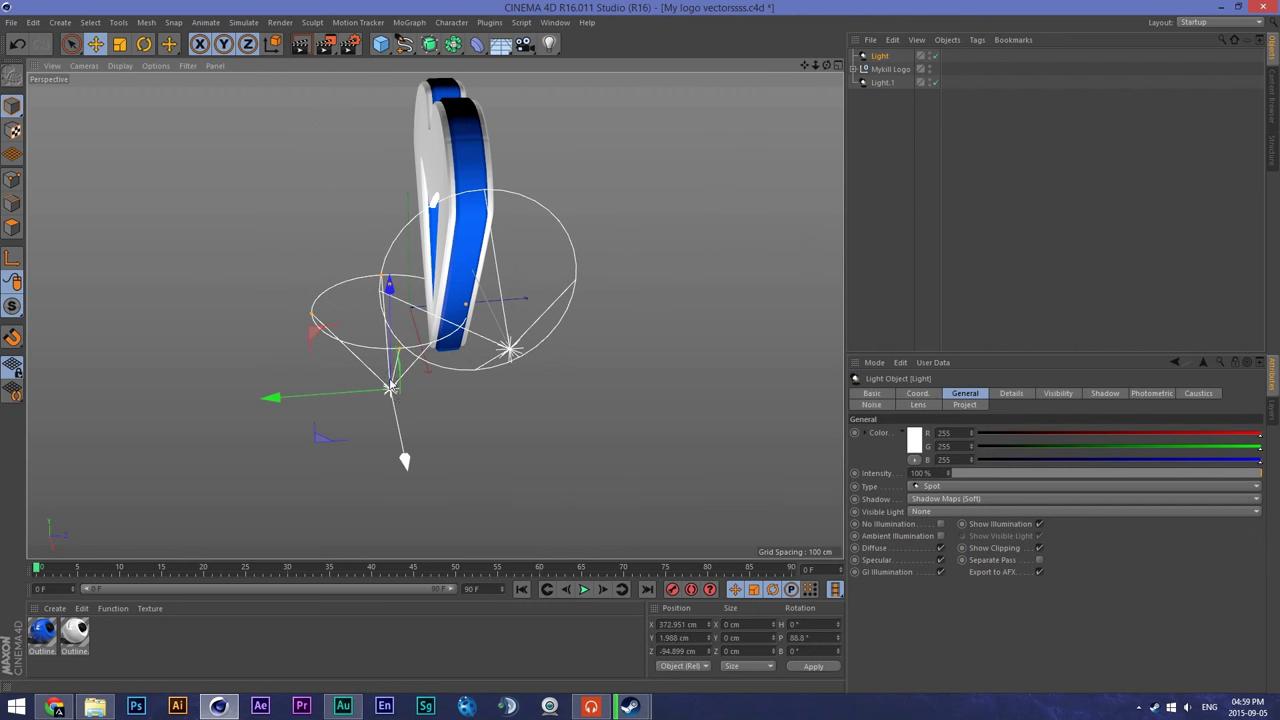
{"action": "left_click", "coordinate": [143, 44]}
{"action": "left_click_drag", "start_coordinate": [372, 336], "coordinate": [395, 333]}
{"action": "key", "text": "e"}
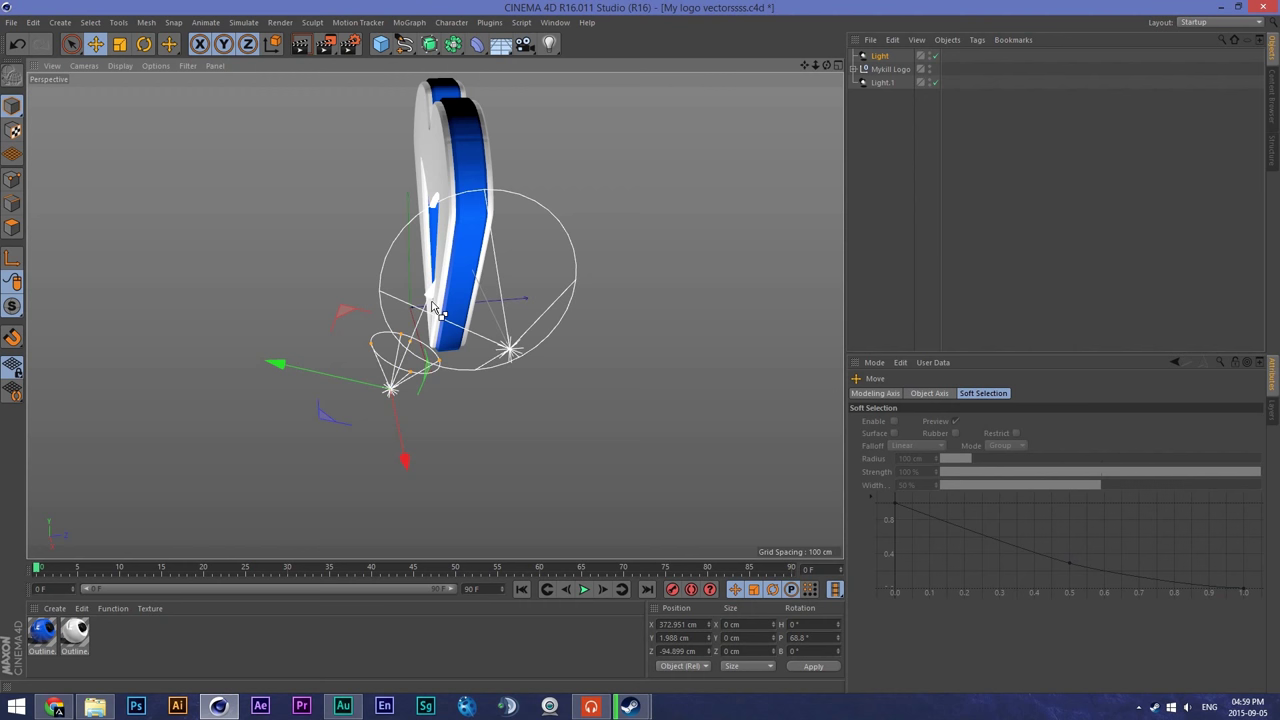
Step: Move the original spot light down and away from the logo, to Y of about -98 cm and Z of about -155 cm
{"action": "left_click_drag", "start_coordinate": [285, 368], "coordinate": [258, 438]}
{"action": "left_click_drag", "start_coordinate": [826, 65], "coordinate": [980, 65]}
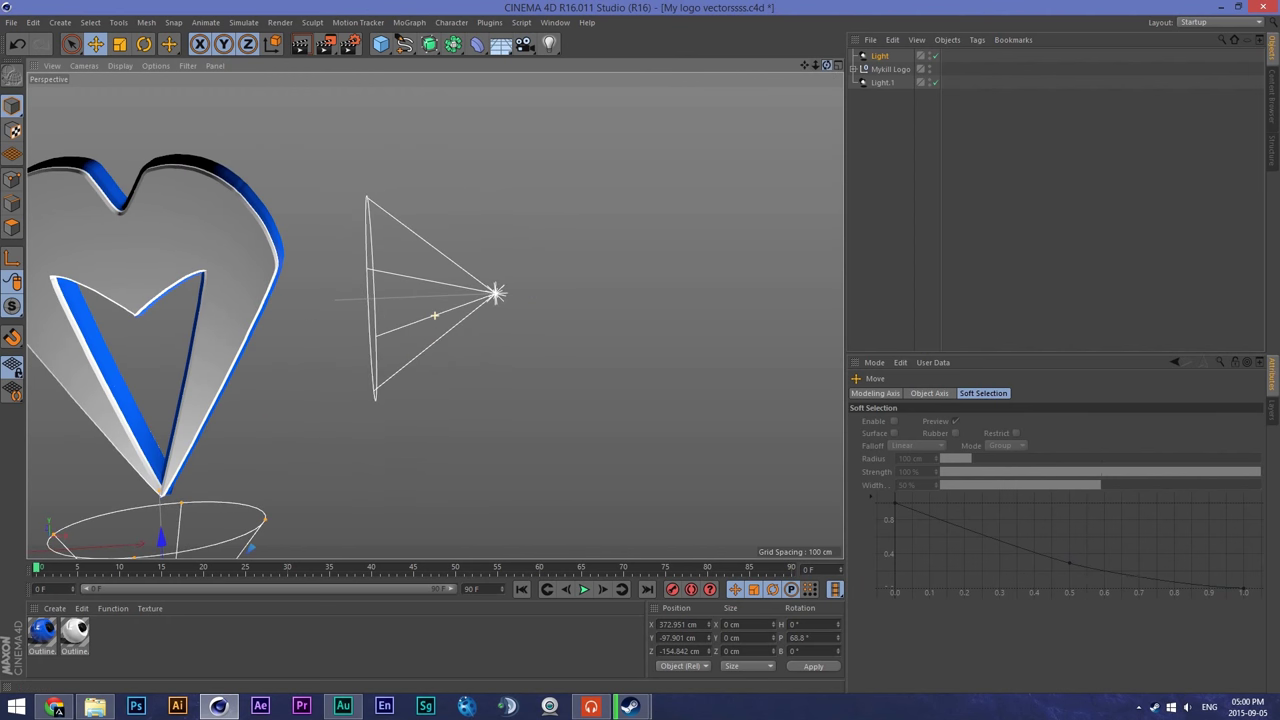
{"action": "left_click_drag", "start_coordinate": [803, 66], "coordinate": [740, 65]}
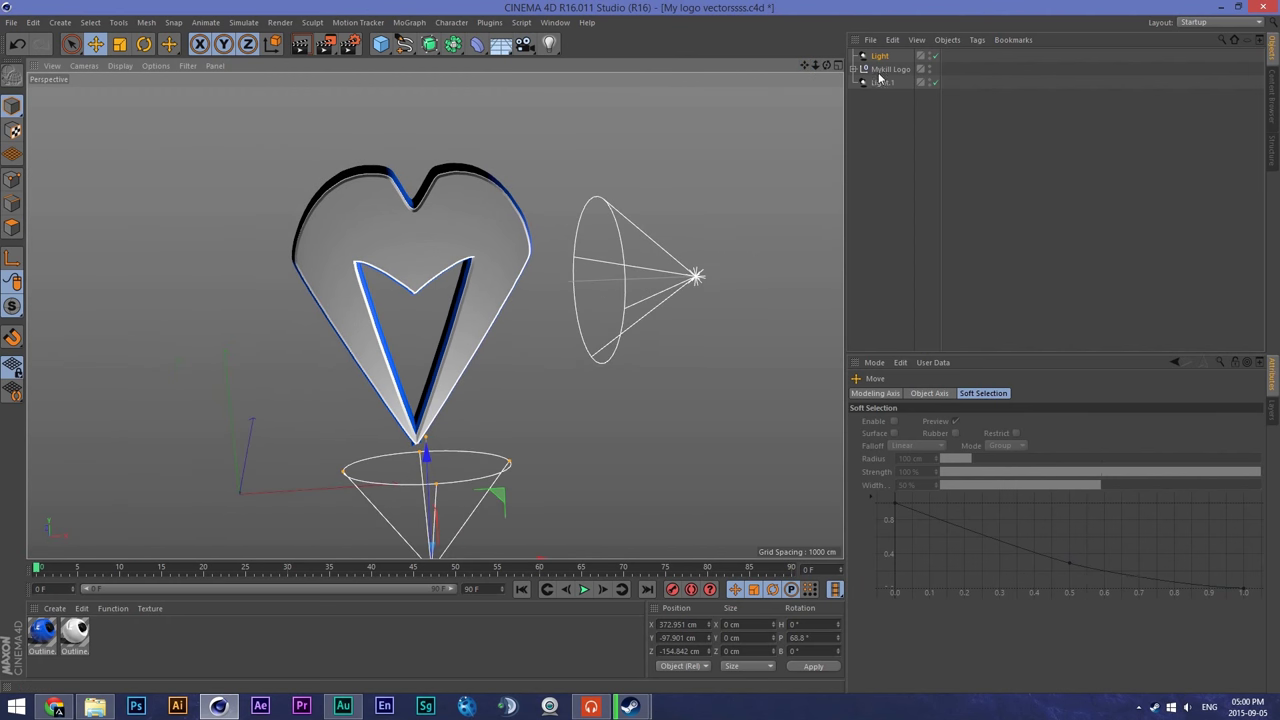
Step: Duplicate the side spot light, move the copy to X of about -167 cm opposite it, and rotate it to a 90° heading facing the logo
{"action": "left_click", "coordinate": [883, 83]}
{"action": "left_click_drag", "start_coordinate": [897, 167], "coordinate": [895, 170], "text": "ctrl"}
{"action": "left_click_drag", "start_coordinate": [586, 285], "coordinate": [586, 287]}
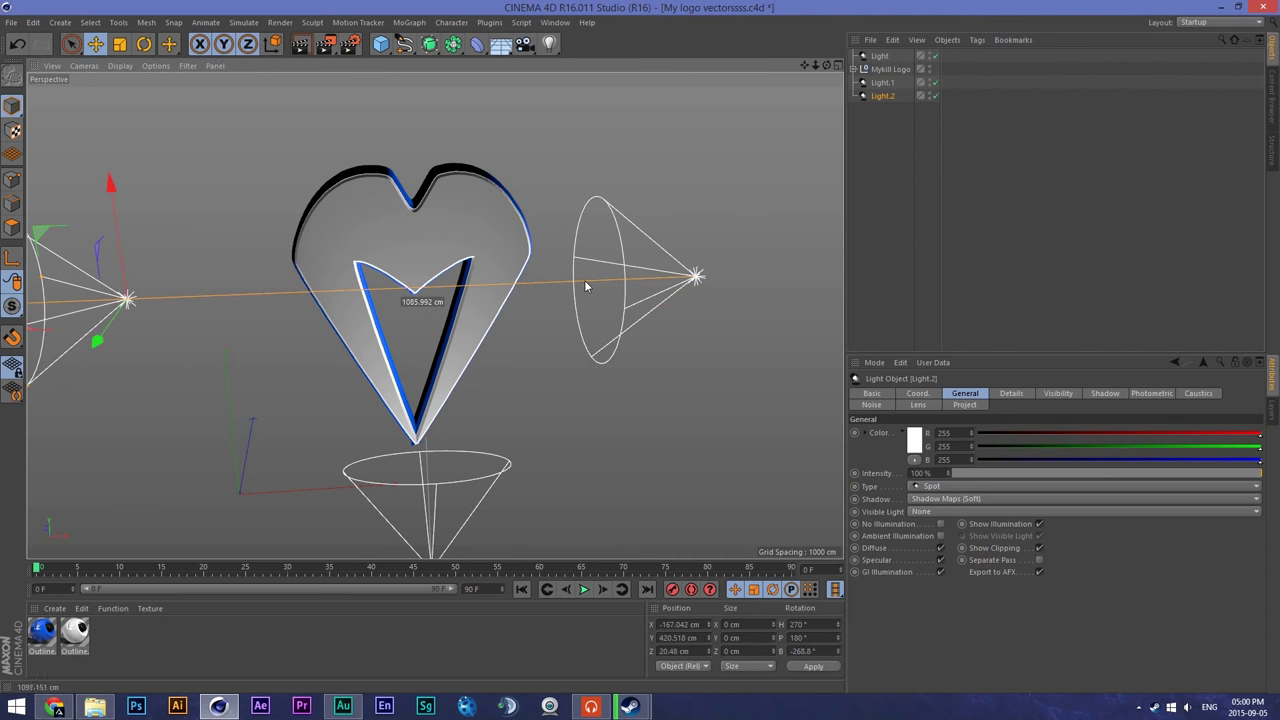
{"action": "key", "text": "r"}
{"action": "mouse_move", "coordinate": [140, 237]}
{"action": "left_mouse_down"}
{"action": "mouse_move", "coordinate": [165, 255]}
{"action": "mouse_move", "coordinate": [170, 235]}
{"action": "mouse_move", "coordinate": [145, 222]}
{"action": "mouse_move", "coordinate": [140, 234]}
{"action": "left_mouse_up"}
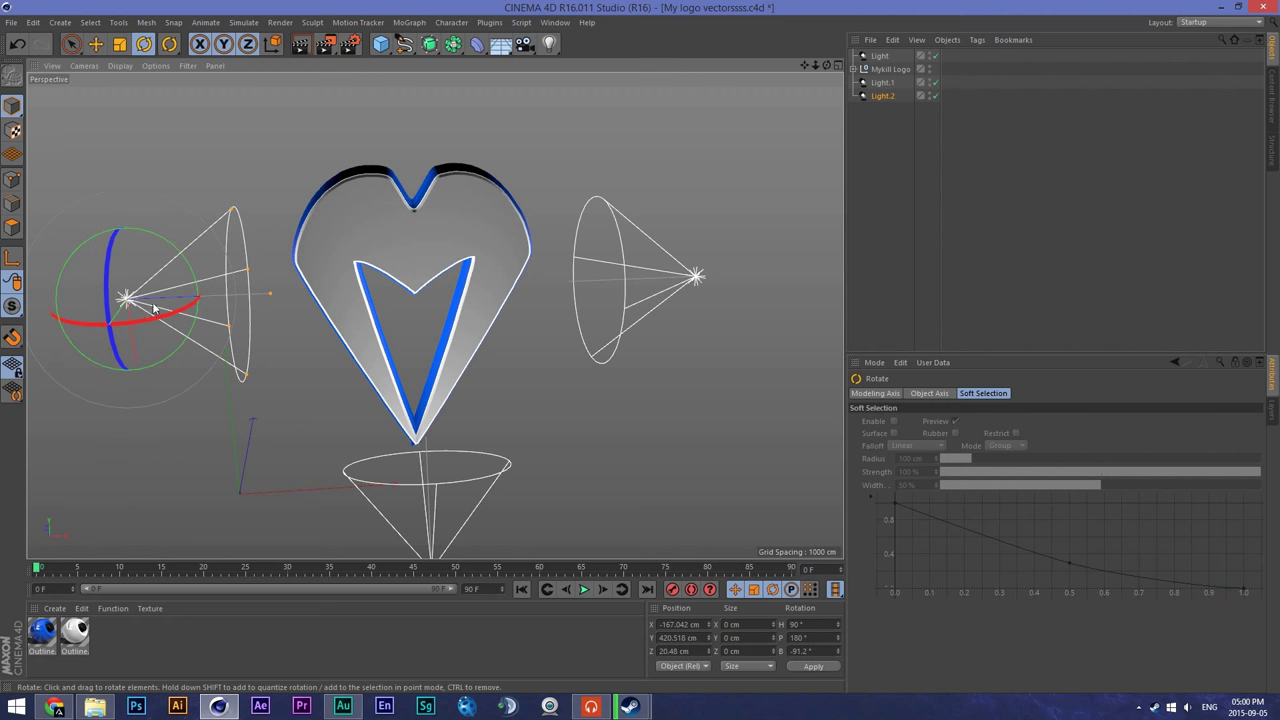
Step: Duplicate the new side light, move the copy to X of about 364 cm at the logo's centre, and rotate it to point straight down
{"action": "key", "text": "ctrl+v"}
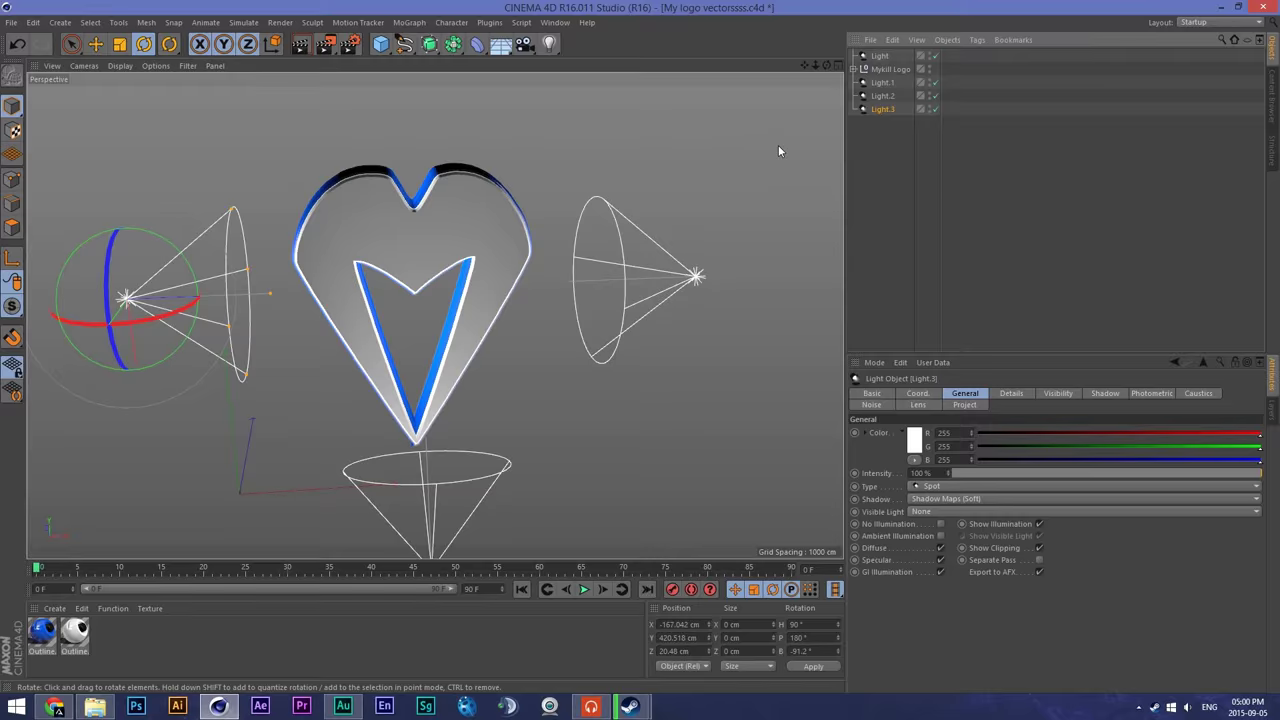
{"action": "key", "text": "e"}
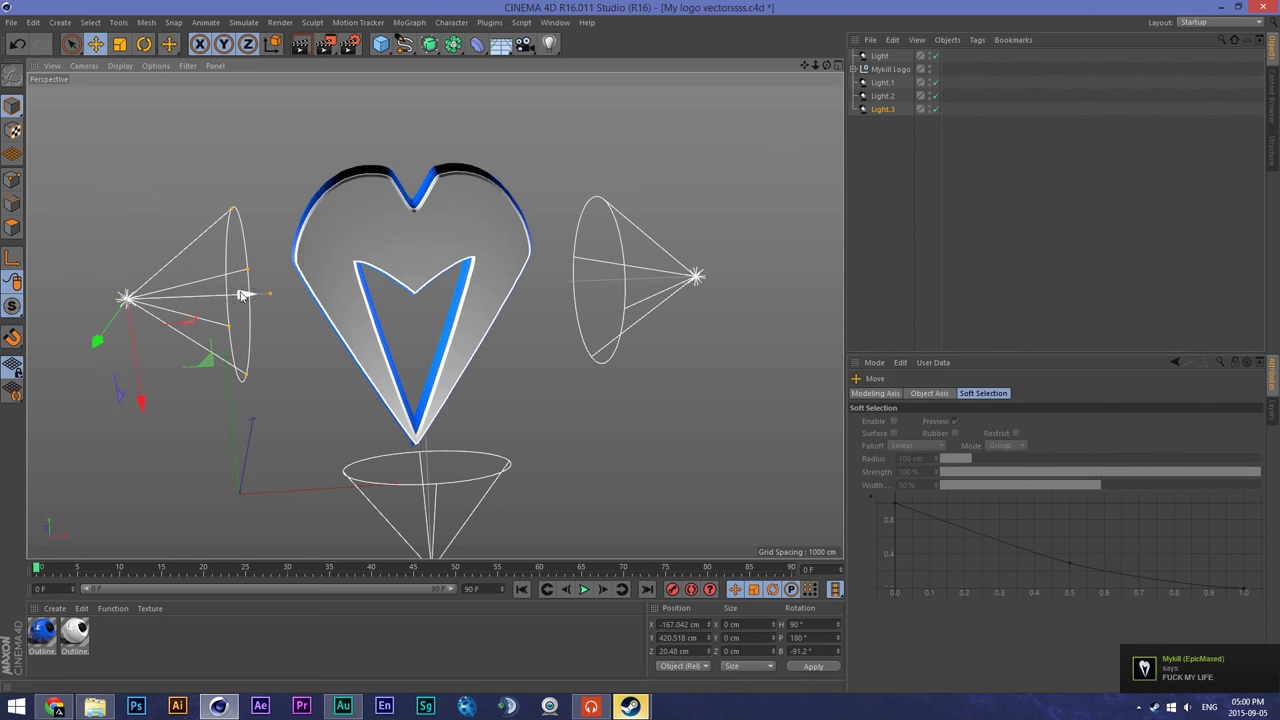
{"action": "left_click_drag", "start_coordinate": [245, 296], "coordinate": [530, 300]}
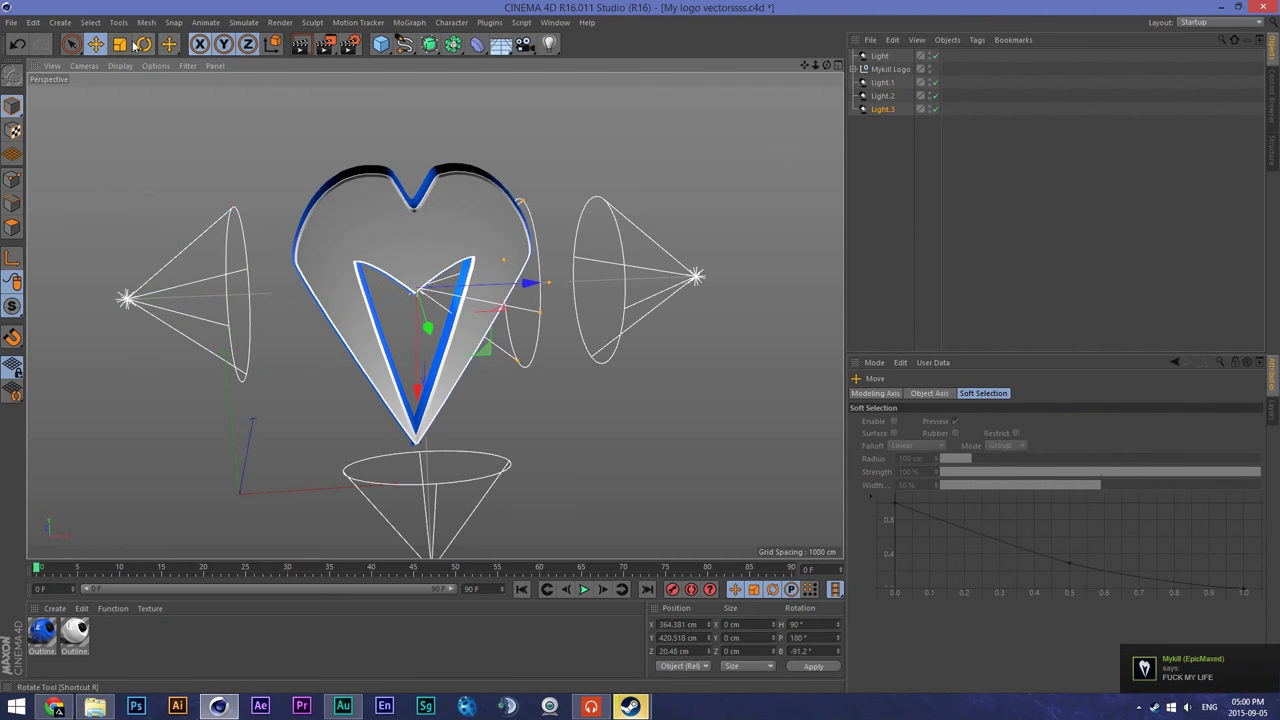
{"action": "key", "text": "r"}
{"action": "left_click_drag", "start_coordinate": [457, 237], "coordinate": [605, 437]}
Step: Raise the downward-pointing spot light above the logo to Y of about 954 cm and shift it to Z of about -52 cm
{"action": "left_click", "coordinate": [96, 44]}
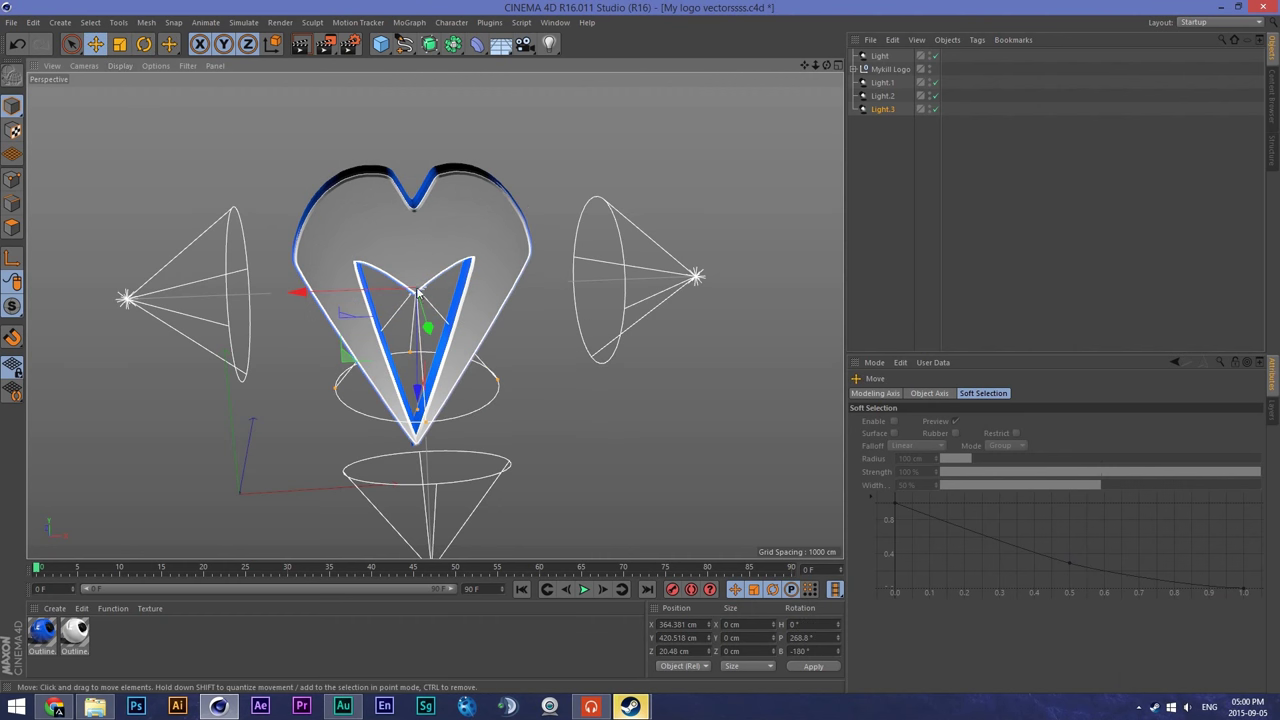
{"action": "left_click_drag", "start_coordinate": [421, 407], "coordinate": [418, 118]}
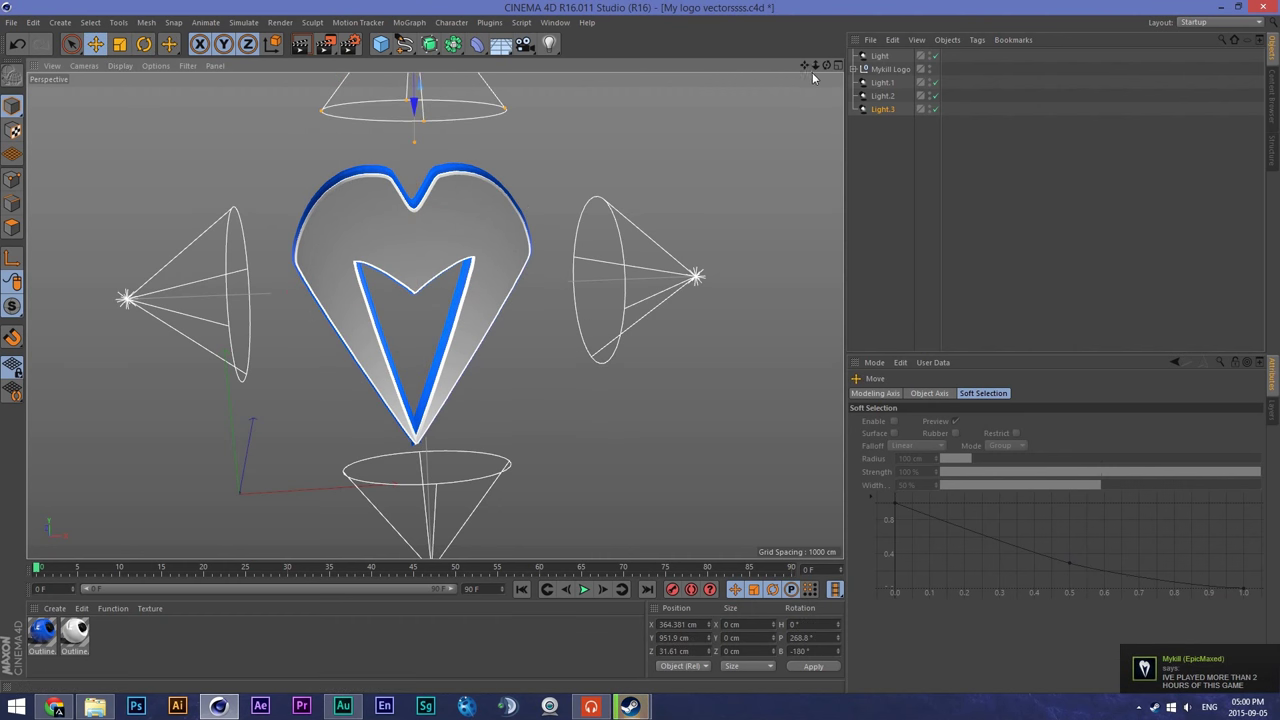
{"action": "left_click_drag", "start_coordinate": [815, 65], "coordinate": [733, 52]}
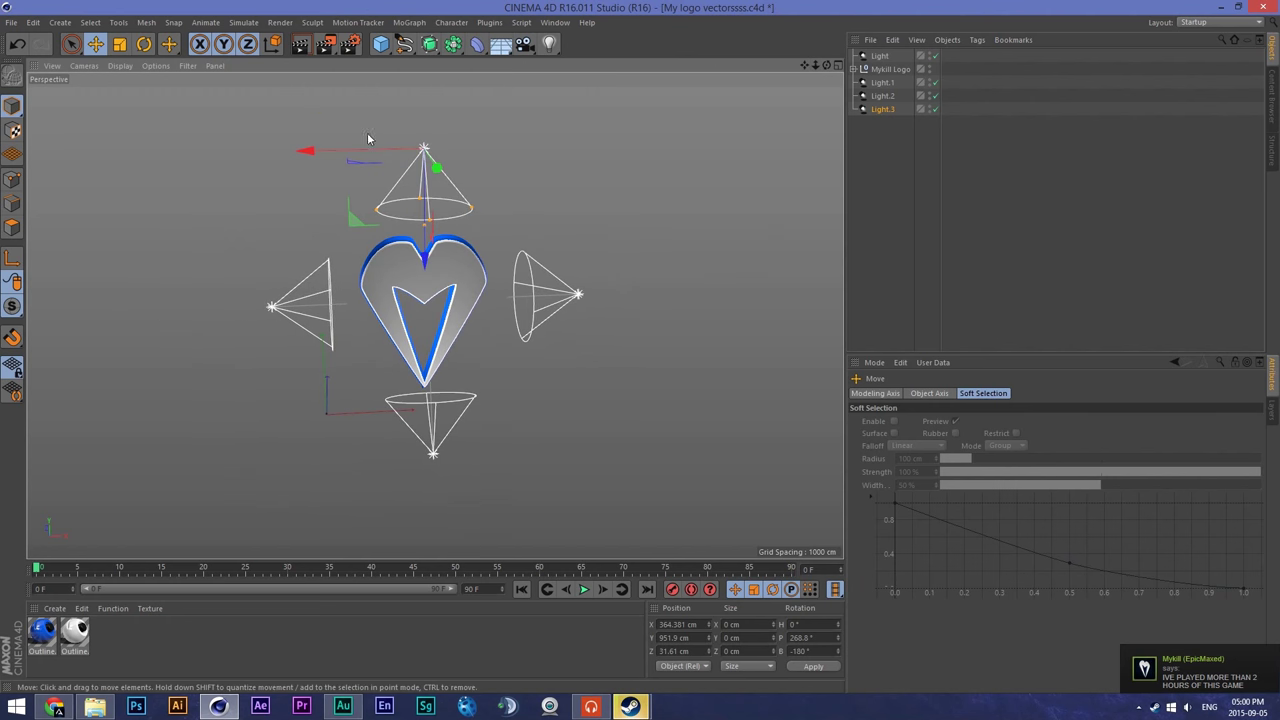
{"action": "left_click_drag", "start_coordinate": [437, 168], "coordinate": [441, 180]}
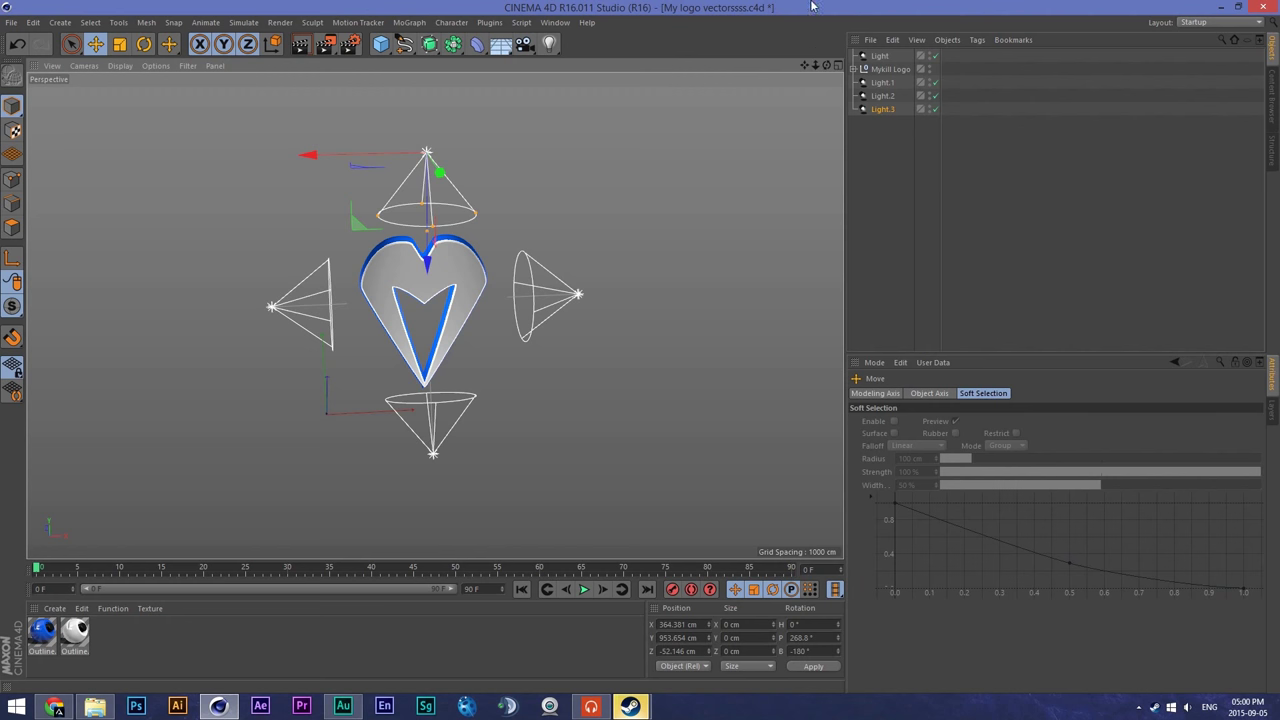
Step: Frame the logo at an angle from below, add a camera there, and look through it to fine-tune the framing
{"action": "mouse_move", "coordinate": [818, 64]}
{"action": "left_mouse_down"}
{"action": "mouse_move", "coordinate": [894, 84]}
{"action": "mouse_move", "coordinate": [805, 68]}
{"action": "left_mouse_up"}
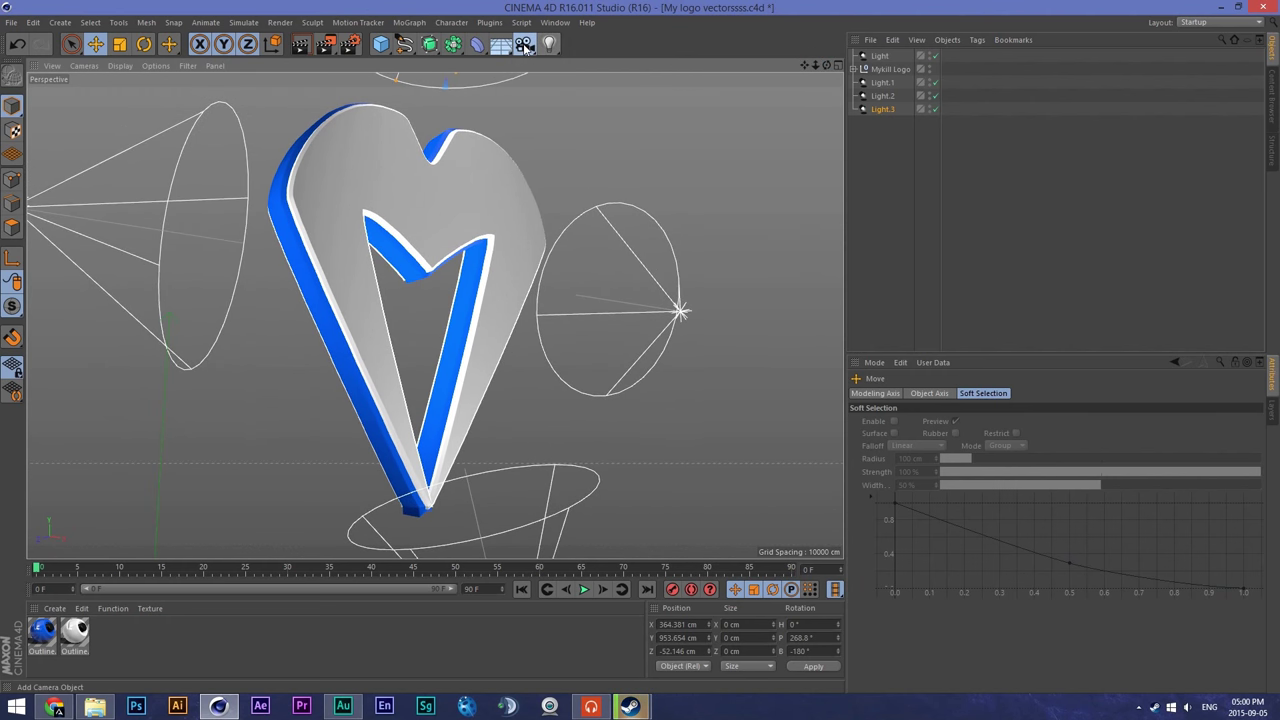
{"action": "left_click", "coordinate": [524, 45]}
{"action": "left_click", "coordinate": [876, 57]}
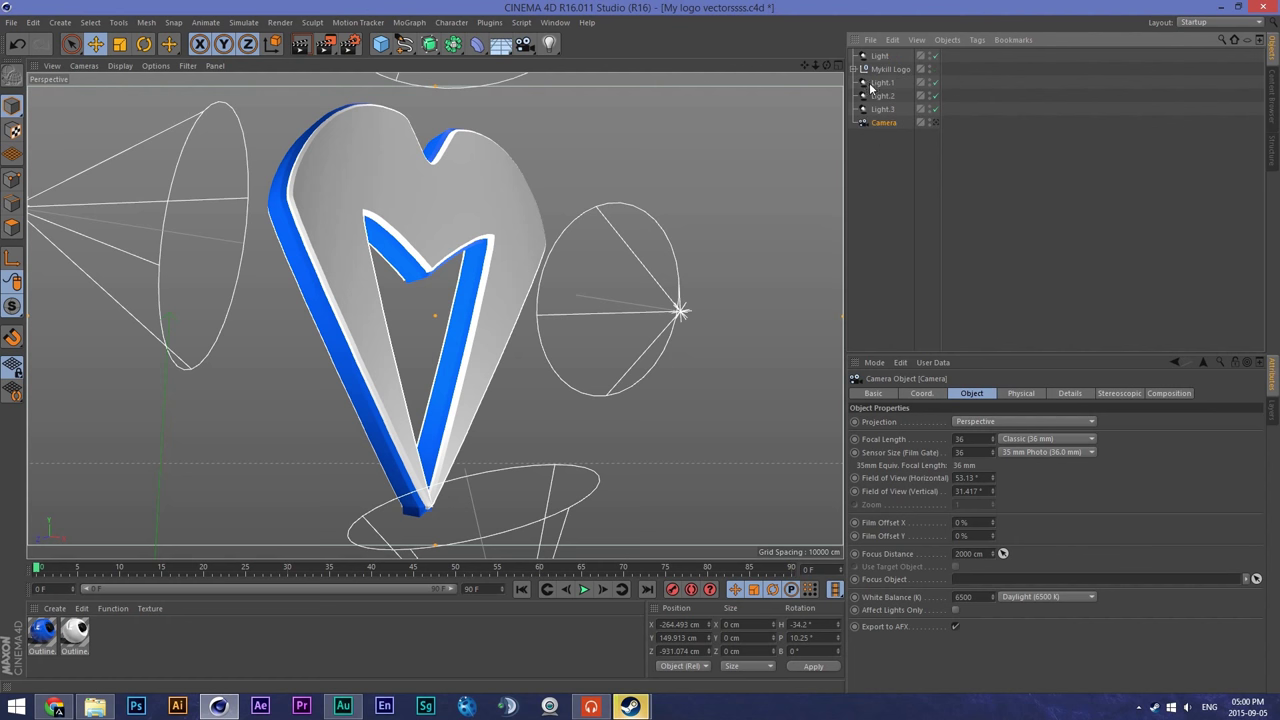
{"action": "left_click", "coordinate": [934, 122]}
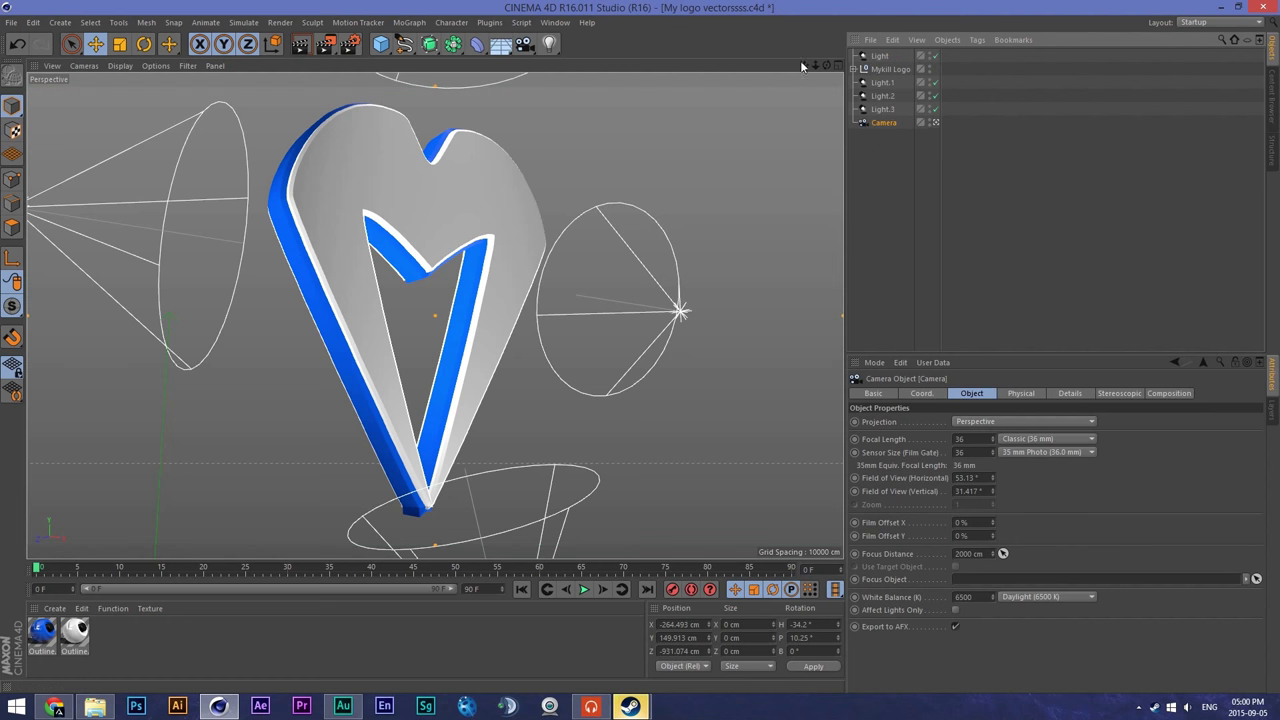
{"action": "left_click_drag", "start_coordinate": [812, 66], "coordinate": [805, 68]}
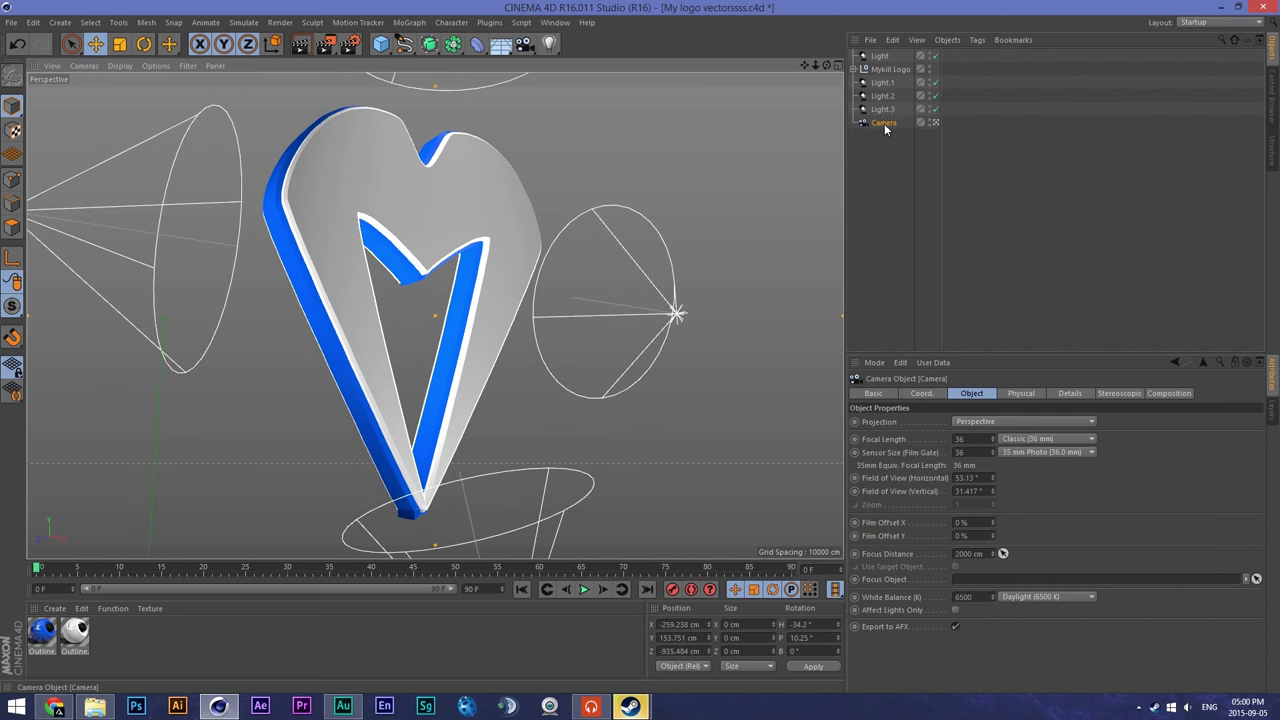
Step: Add a Protection tag to the camera and test that its view is locked
{"action": "right_click", "coordinate": [884, 123]}
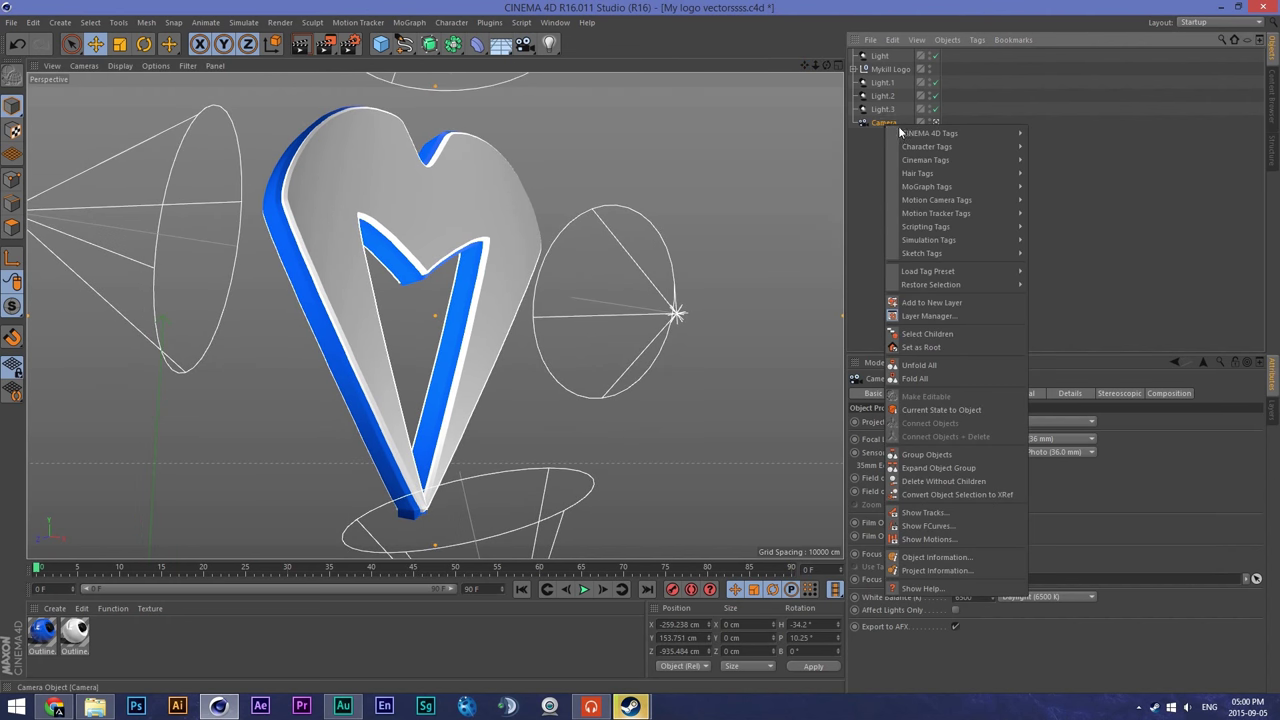
{"action": "mouse_move", "coordinate": [974, 135]}
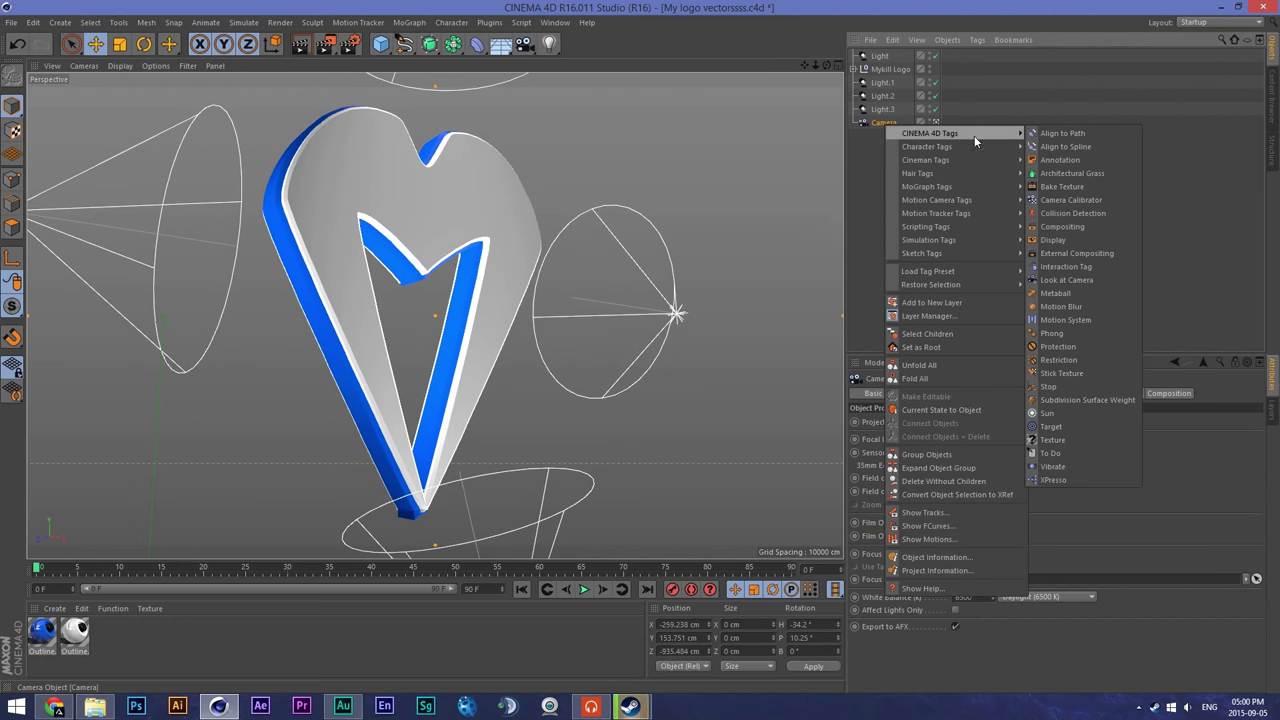
{"action": "left_click", "coordinate": [1074, 347]}
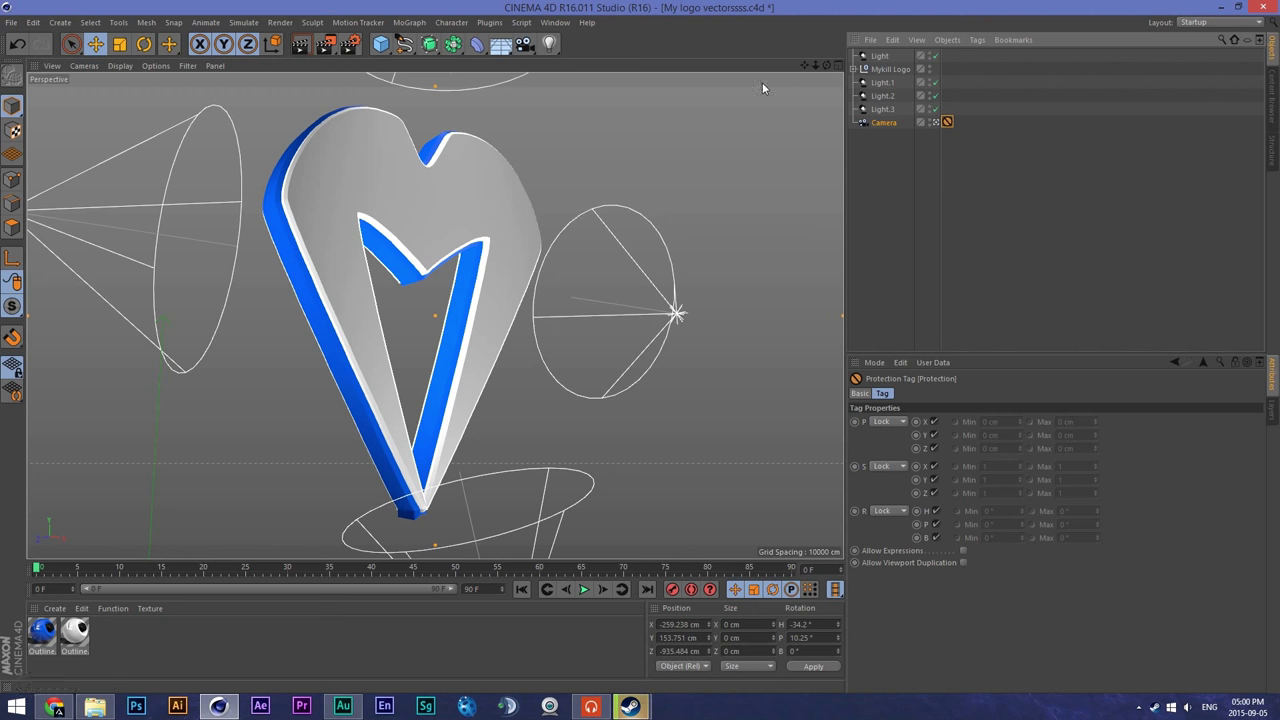
{"action": "left_click_drag", "start_coordinate": [803, 66], "coordinate": [804, 66]}
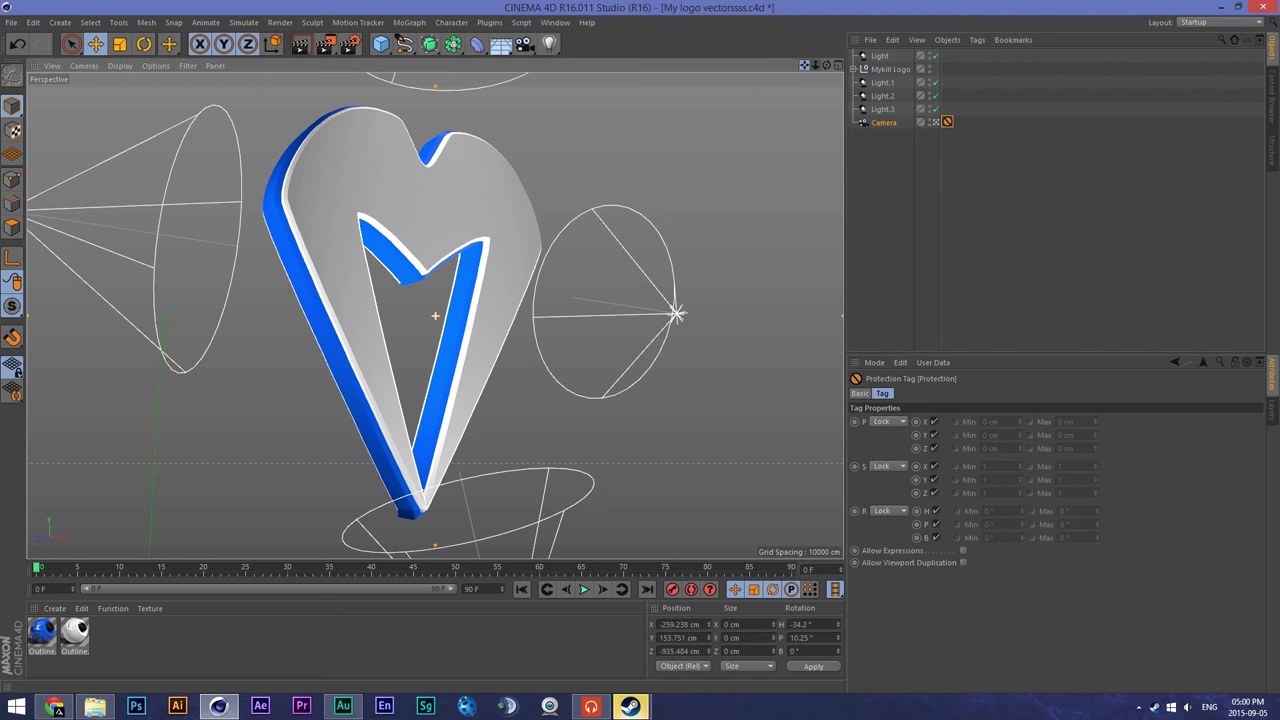
Step: Leave the camera view to inspect the light arrangement, return to the camera, and render a preview in the viewport
{"action": "left_click", "coordinate": [934, 121]}
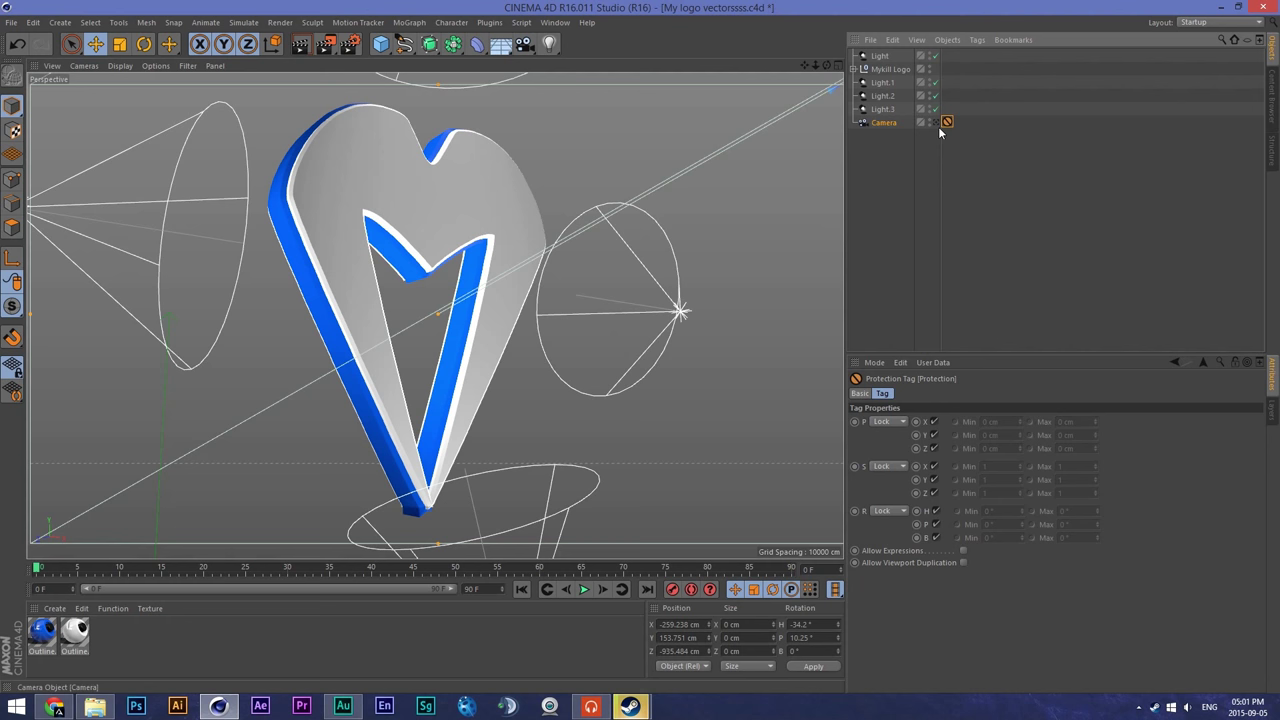
{"action": "mouse_move", "coordinate": [825, 65]}
{"action": "left_mouse_down"}
{"action": "mouse_move", "coordinate": [720, 95]}
{"action": "mouse_move", "coordinate": [826, 60]}
{"action": "mouse_move", "coordinate": [808, 70]}
{"action": "left_mouse_up"}
{"action": "left_click", "coordinate": [703, 262]}
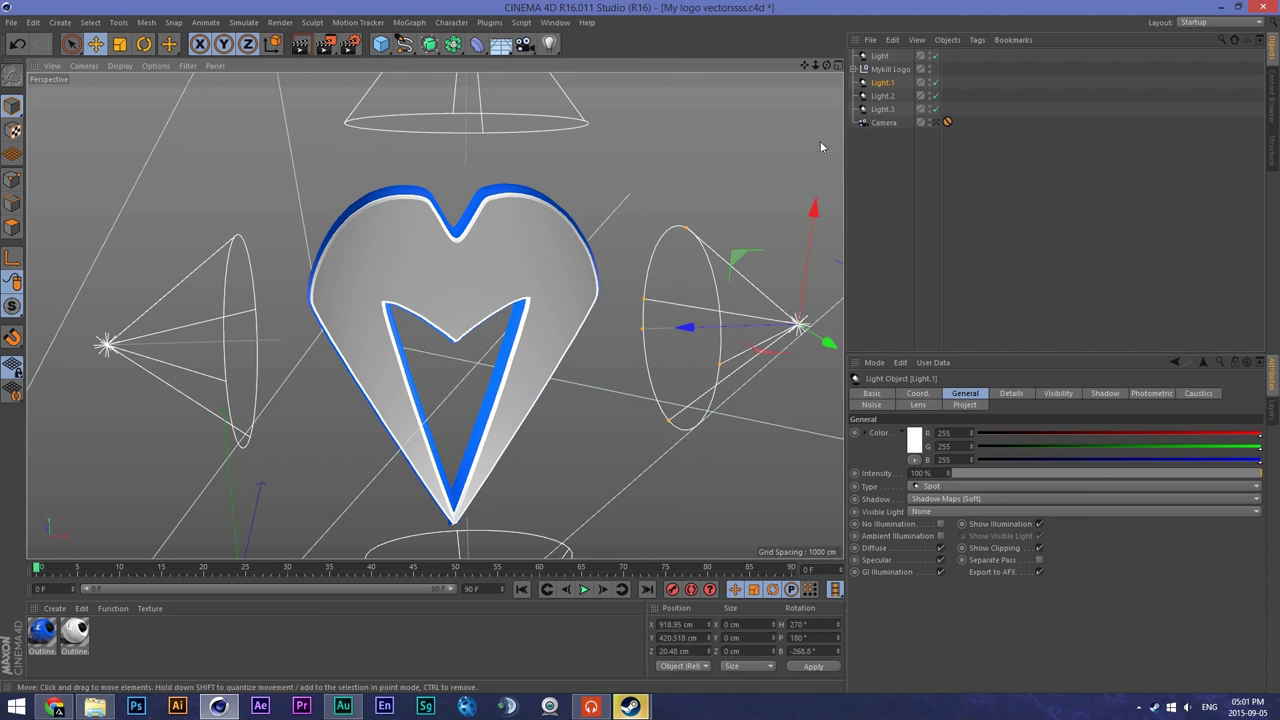
{"action": "left_click", "coordinate": [928, 120]}
{"action": "left_click", "coordinate": [928, 120]}
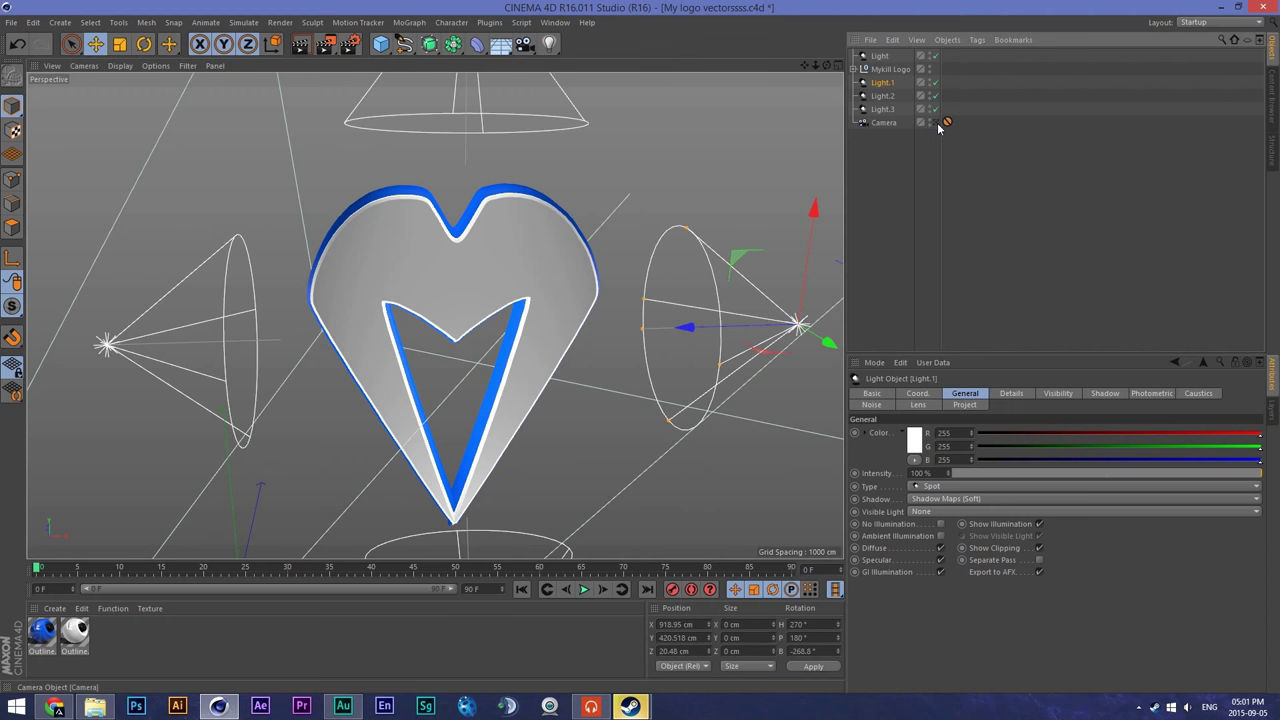
{"action": "left_click", "coordinate": [935, 122]}
{"action": "left_click", "coordinate": [296, 48]}
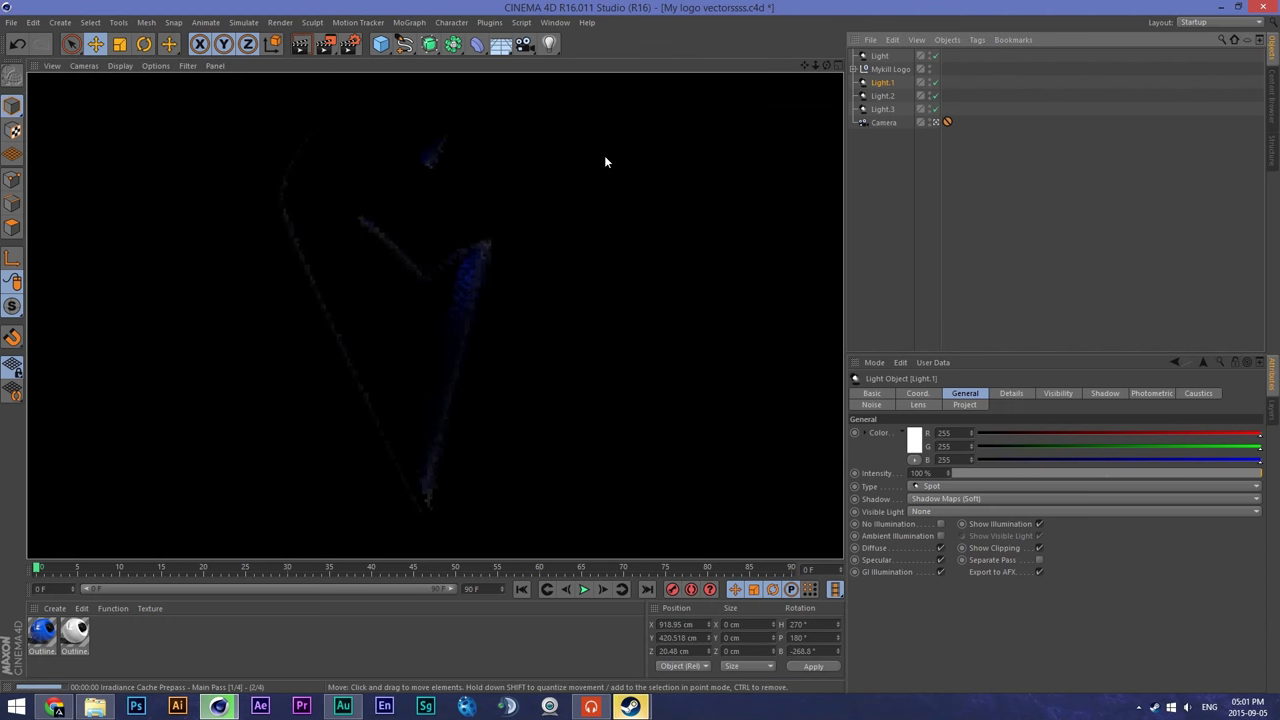
{"action": "left_click", "coordinate": [480, 138]}
Step: Disable Ambient Occlusion and Global Illumination in the render settings and render a viewport preview of the logo
{"action": "left_click", "coordinate": [350, 44]}
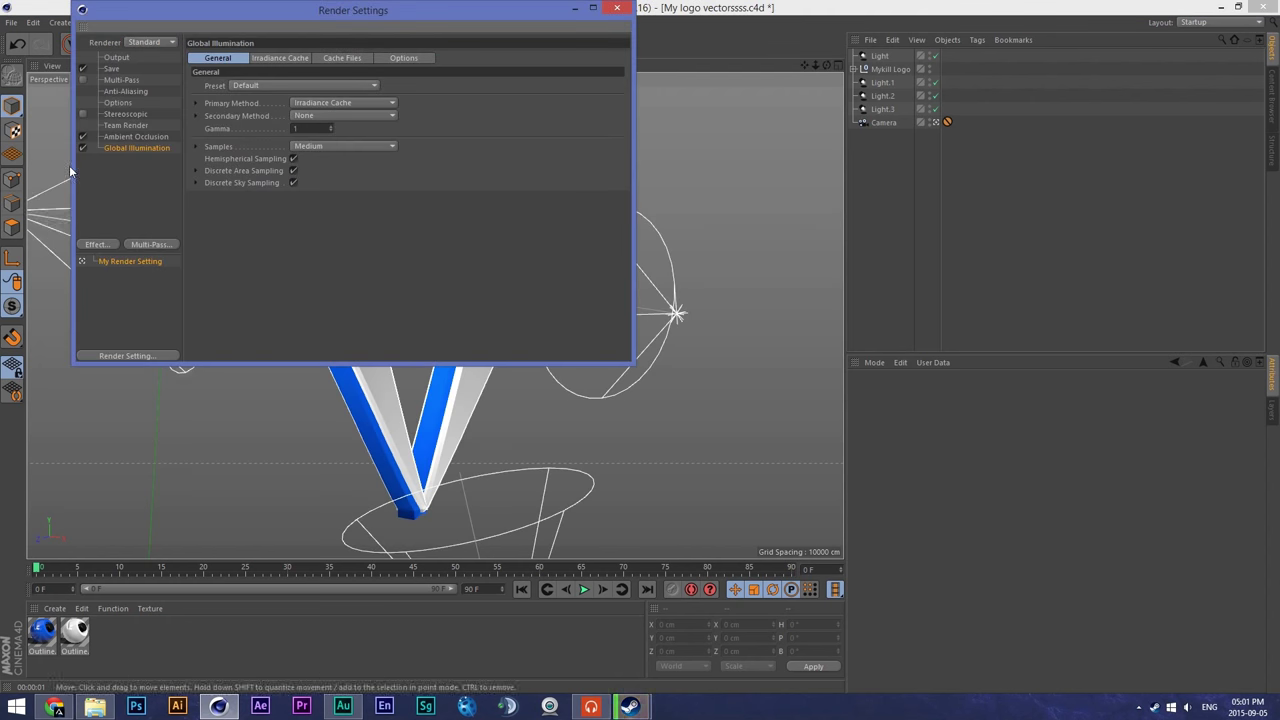
{"action": "left_click", "coordinate": [82, 147]}
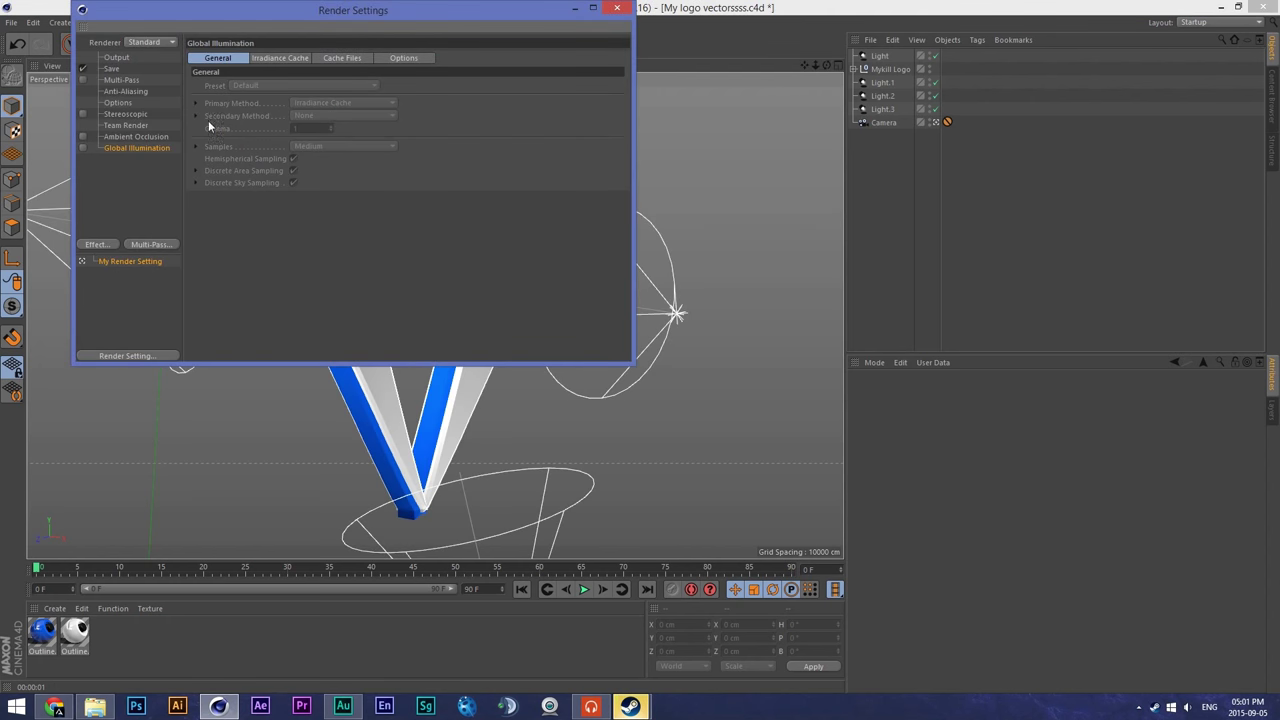
{"action": "left_click", "coordinate": [618, 9]}
{"action": "key", "text": "ctrl+r"}
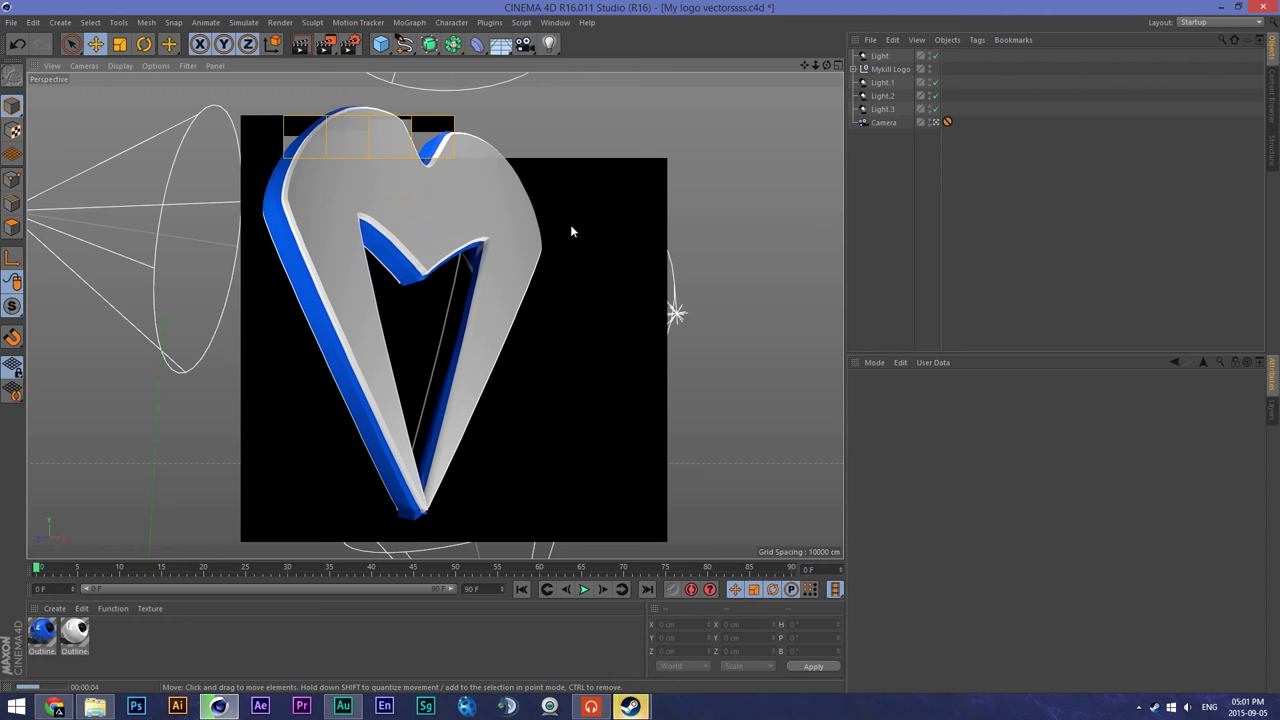
{"action": "left_click", "coordinate": [541, 252]}
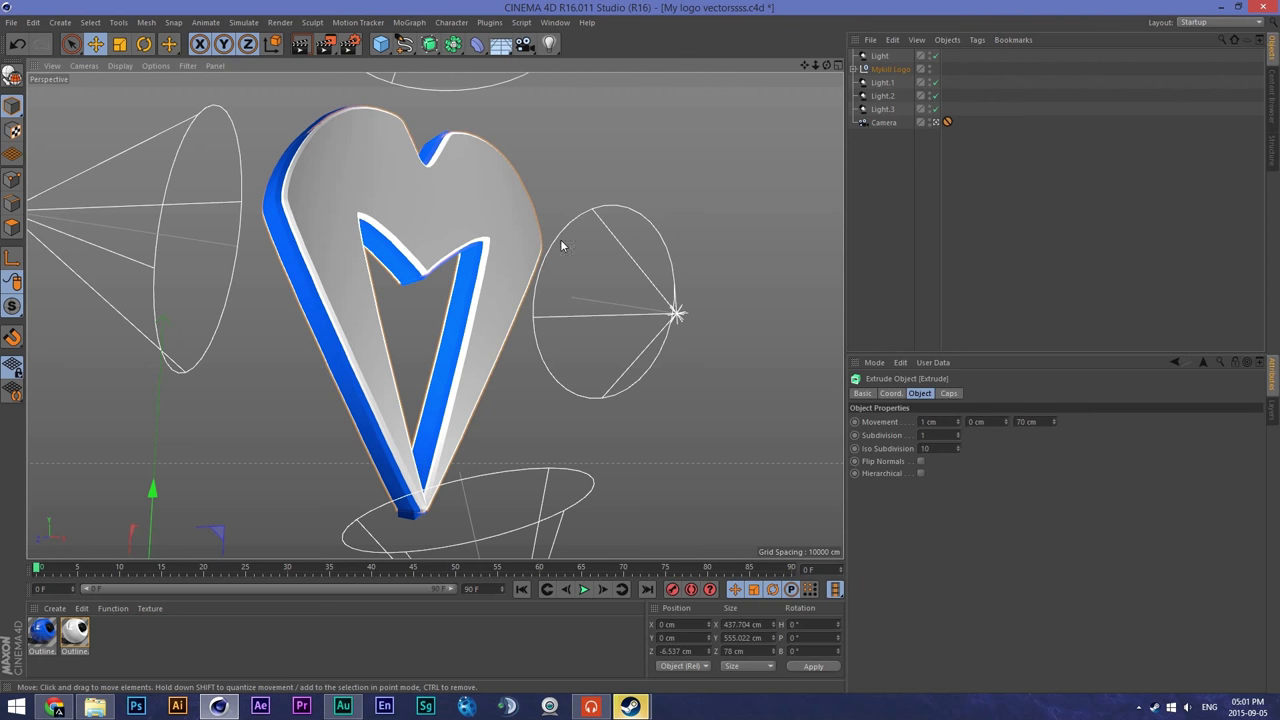
Step: Move the Protection tag from the camera to Light.3 and reframe the logo through the unlocked camera
{"action": "left_click_drag", "start_coordinate": [947, 123], "coordinate": [947, 109]}
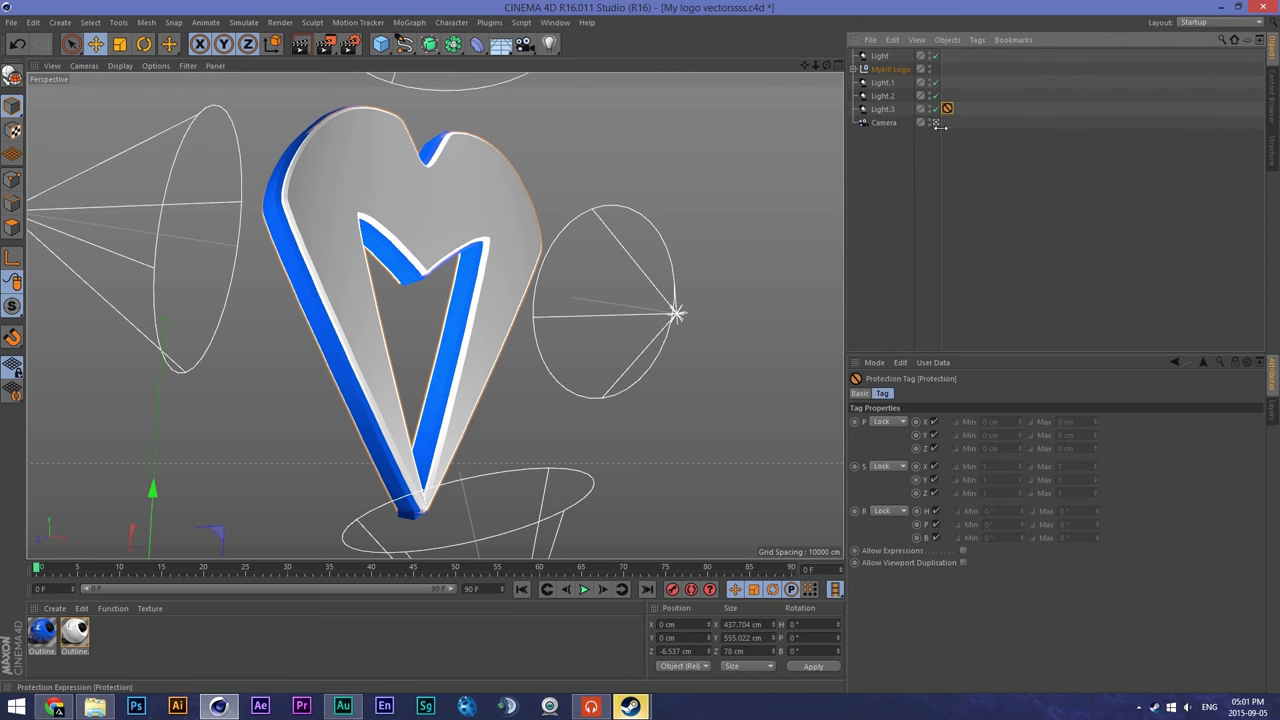
{"action": "left_click", "coordinate": [936, 121]}
{"action": "left_click", "coordinate": [936, 121]}
{"action": "mouse_move", "coordinate": [826, 65]}
{"action": "left_mouse_down"}
{"action": "mouse_move", "coordinate": [808, 66]}
{"action": "mouse_move", "coordinate": [828, 66]}
{"action": "left_mouse_up"}
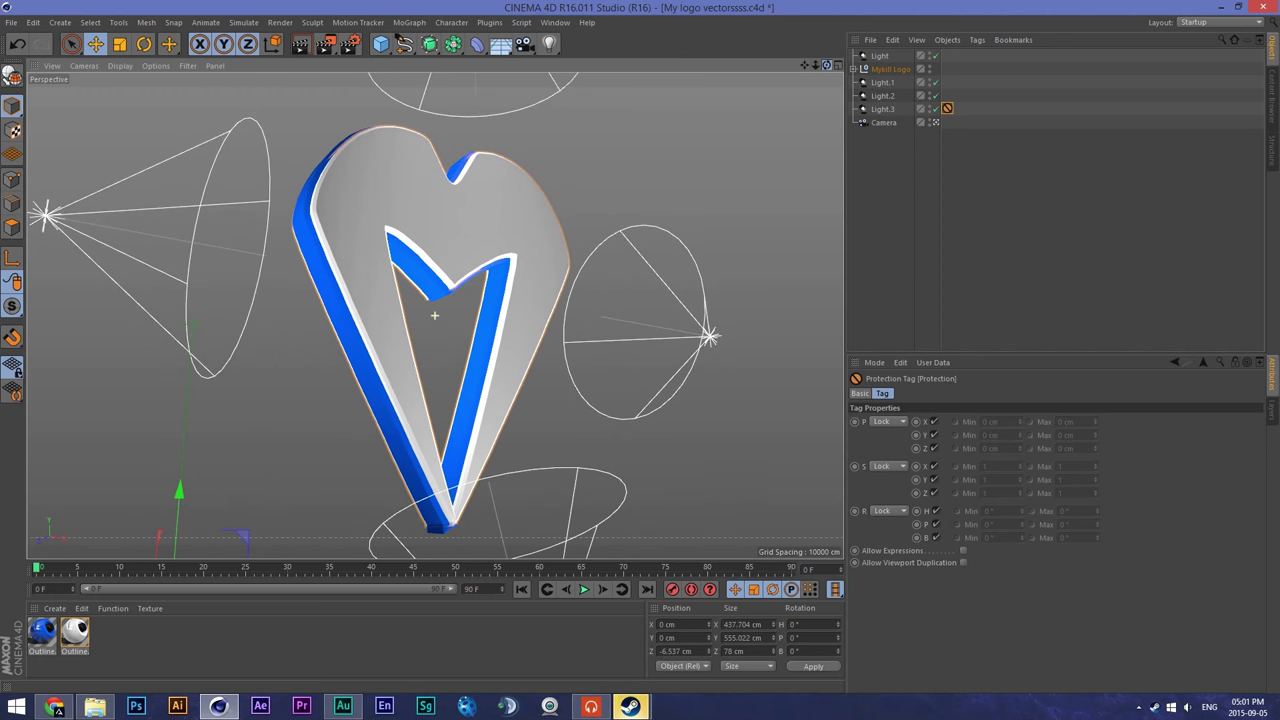
Step: Move the Mykill Logo null below the camera in the object hierarchy and activate the Rotate tool
{"action": "left_click", "coordinate": [461, 269]}
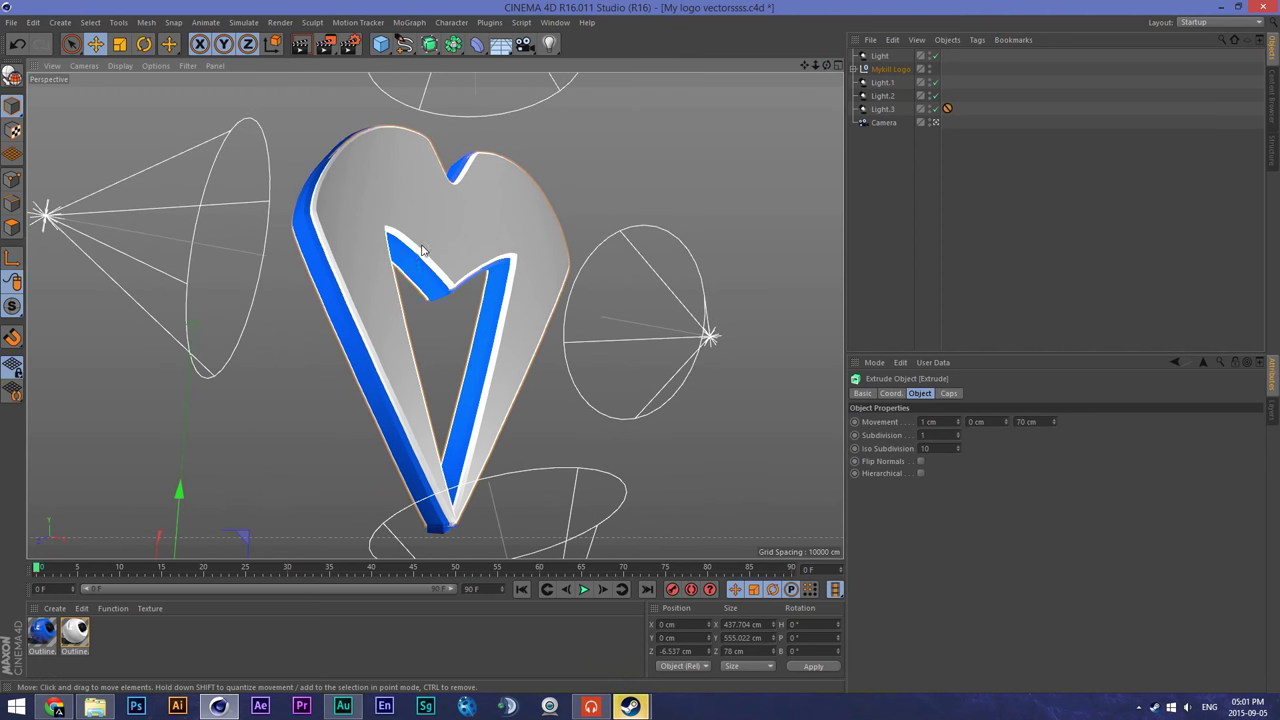
{"action": "left_click_drag", "start_coordinate": [891, 69], "coordinate": [901, 127]}
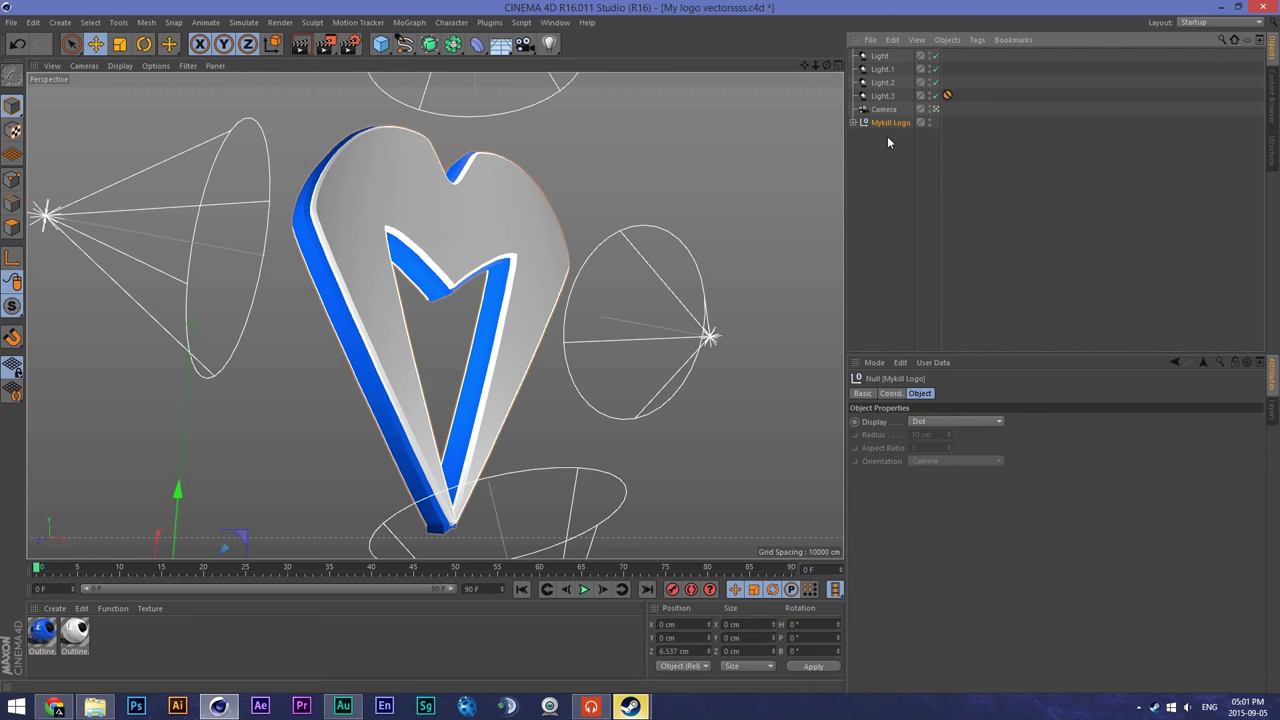
{"action": "left_click", "coordinate": [143, 44]}
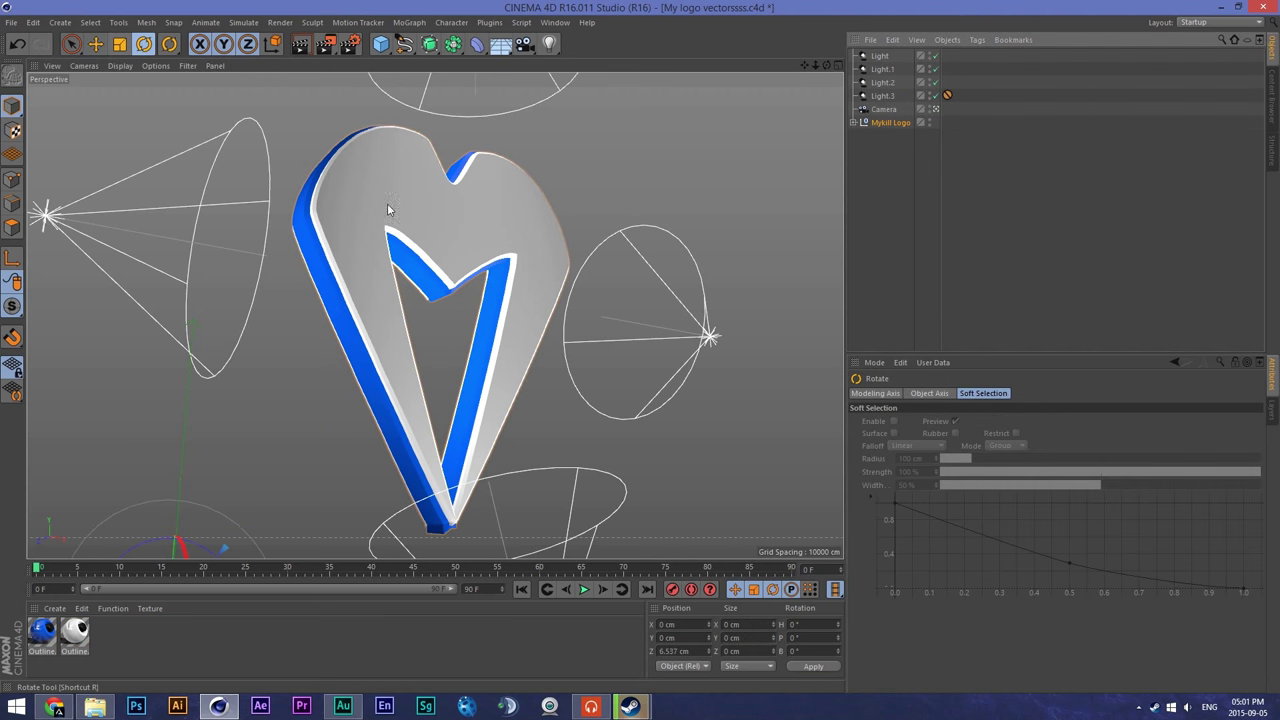
{"action": "left_click", "coordinate": [426, 237]}
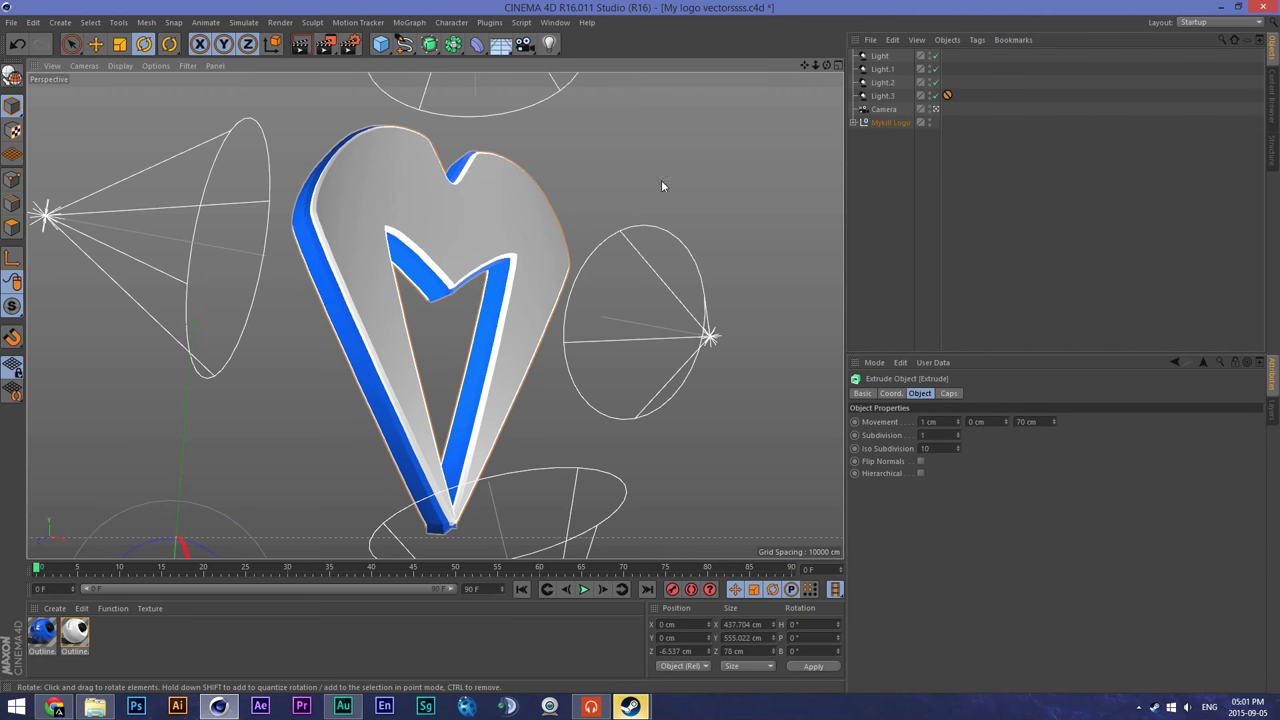
Step: Return the Protection tag from Light.3 to the camera and leave the camera view
{"action": "left_click", "coordinate": [936, 109]}
{"action": "left_click", "coordinate": [936, 109]}
{"action": "left_click_drag", "start_coordinate": [948, 96], "coordinate": [940, 106]}
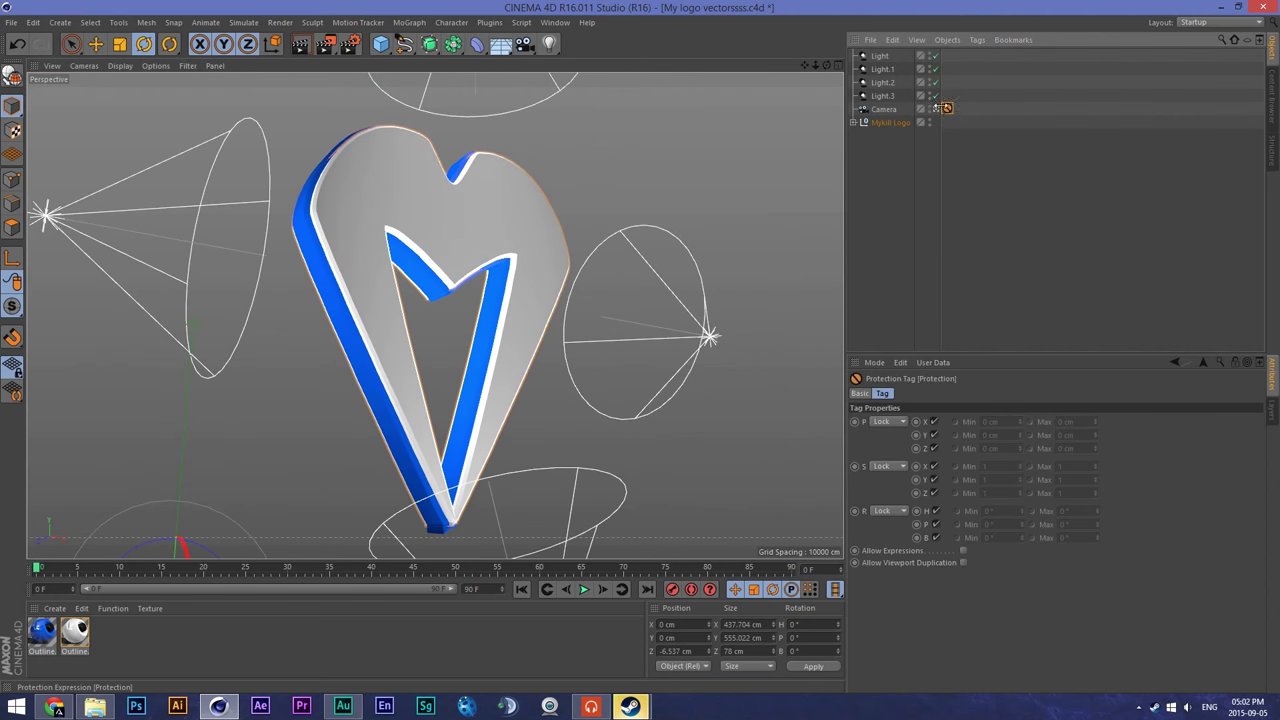
{"action": "left_click", "coordinate": [936, 109]}
Step: Select the Mykill Logo null and examine its axis position with the Move tool, seen from in front of the logo
{"action": "left_click", "coordinate": [888, 123]}
{"action": "middle_click_drag", "start_coordinate": [397, 406], "coordinate": [436, 298], "text": "alt"}
{"action": "scroll", "coordinate": [457, 290], "scroll_direction": "down", "scroll_amount": 2}
{"action": "left_click", "coordinate": [95, 44]}
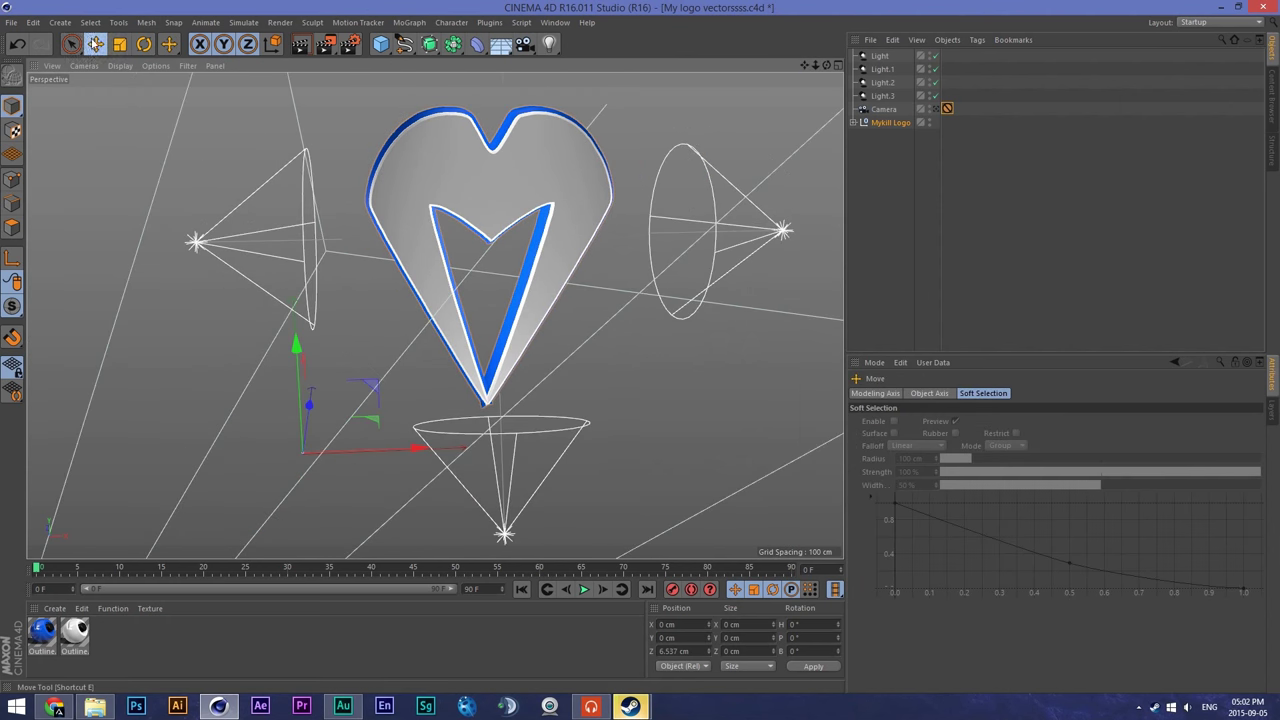
Step: Center the axis of Extrude.1 inside the Mykill Logo null with Axis Center, enabling Include Children and Use All Objects
{"action": "left_click", "coordinate": [853, 122]}
{"action": "left_click", "coordinate": [888, 149]}
{"action": "left_click", "coordinate": [860, 149]}
{"action": "left_click", "coordinate": [902, 166]}
{"action": "left_click_drag", "start_coordinate": [902, 166], "coordinate": [895, 138], "text": "ctrl"}
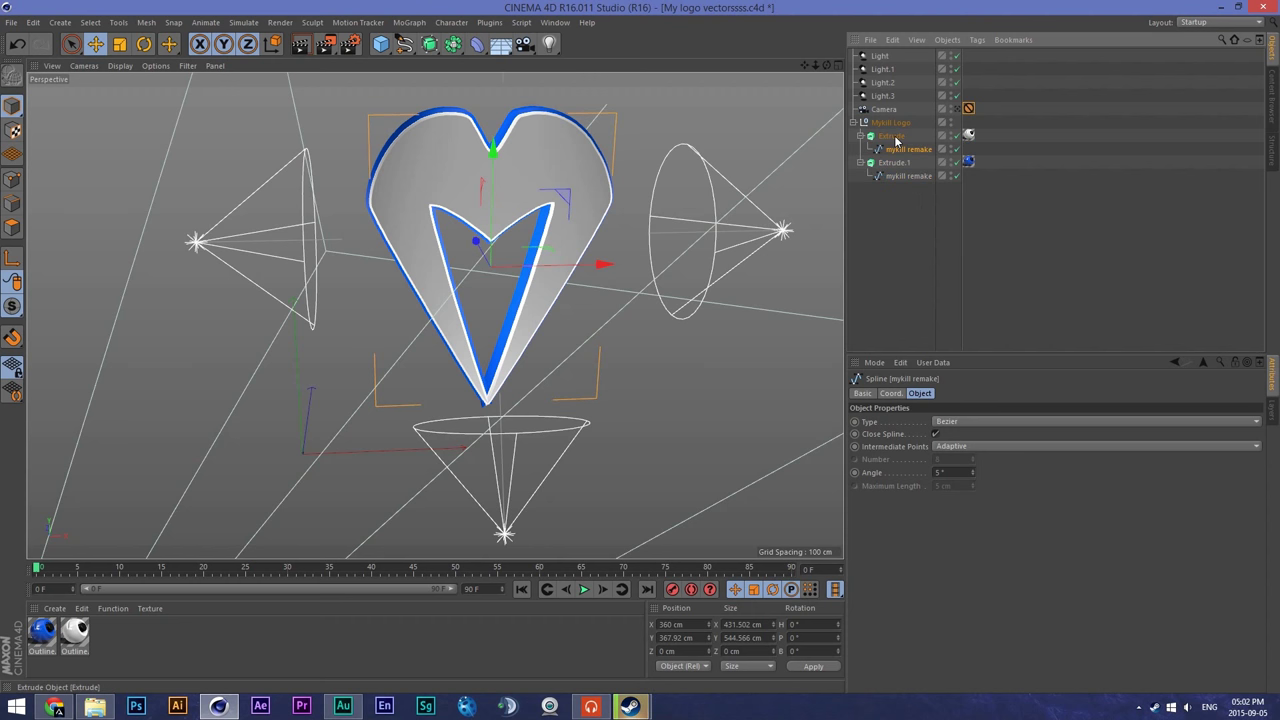
{"action": "left_click", "coordinate": [893, 162]}
{"action": "left_click", "coordinate": [146, 22]}
{"action": "mouse_move", "coordinate": [172, 145]}
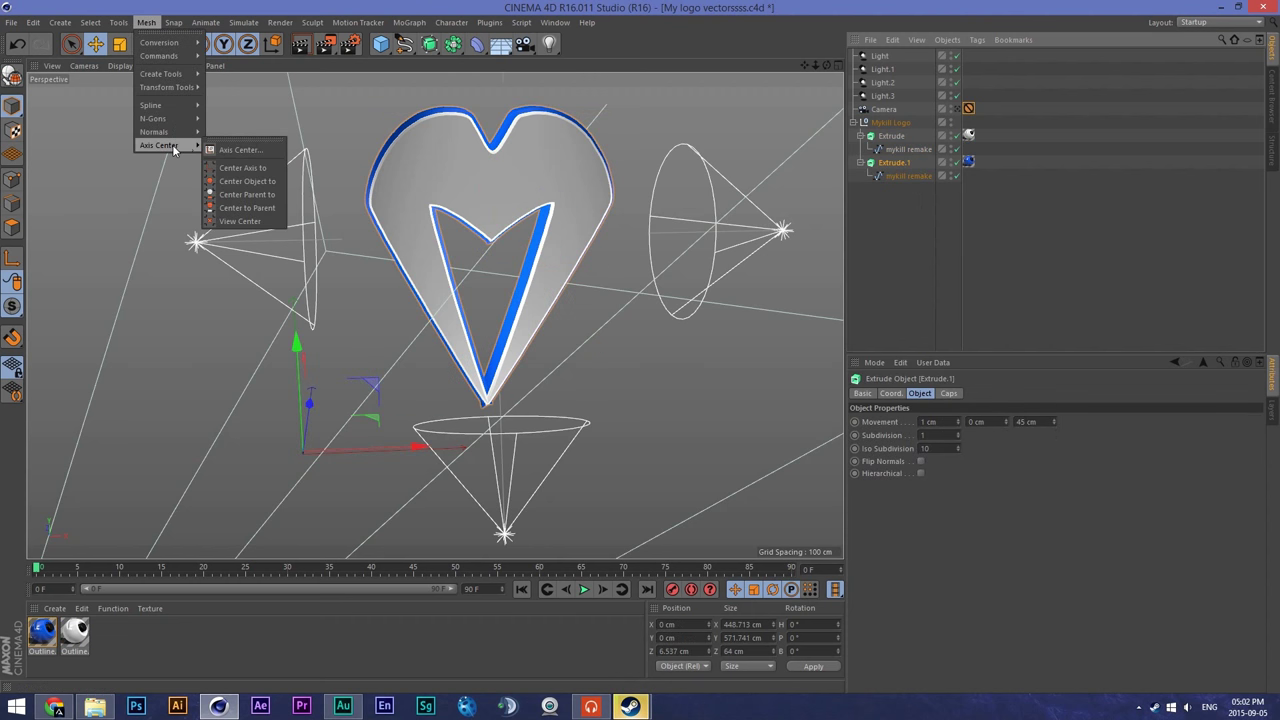
{"action": "left_click", "coordinate": [230, 149]}
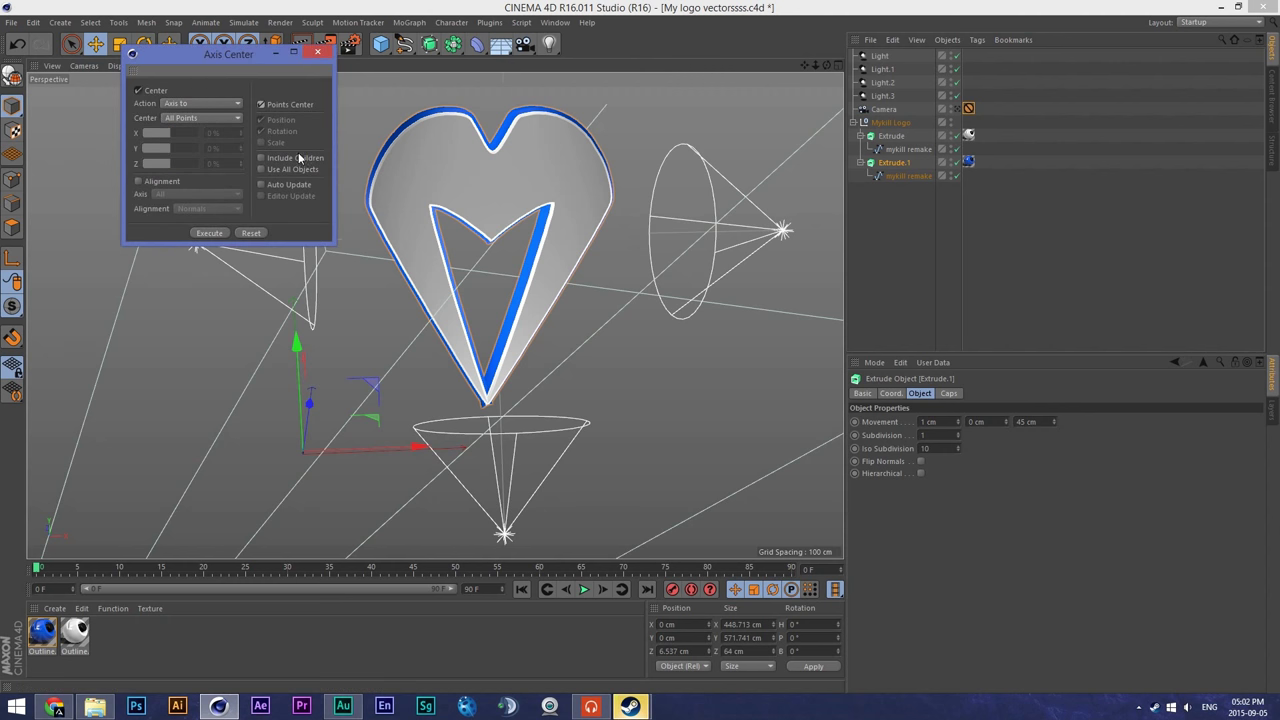
{"action": "left_click", "coordinate": [289, 169]}
{"action": "left_click", "coordinate": [291, 157]}
{"action": "left_click", "coordinate": [222, 233]}
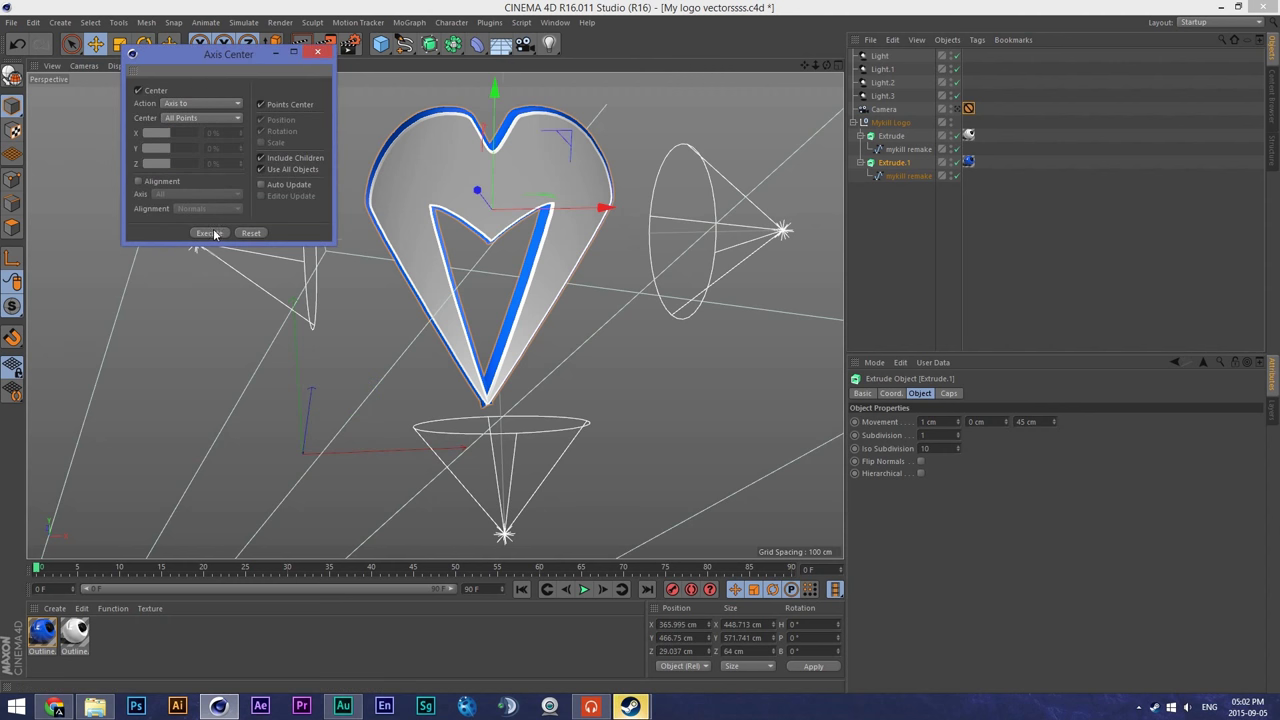
Step: Center the Extrude object's axis, and recenter Extrude.1 with Points Center off and X, Y and Z at 1%
{"action": "left_click", "coordinate": [891, 135]}
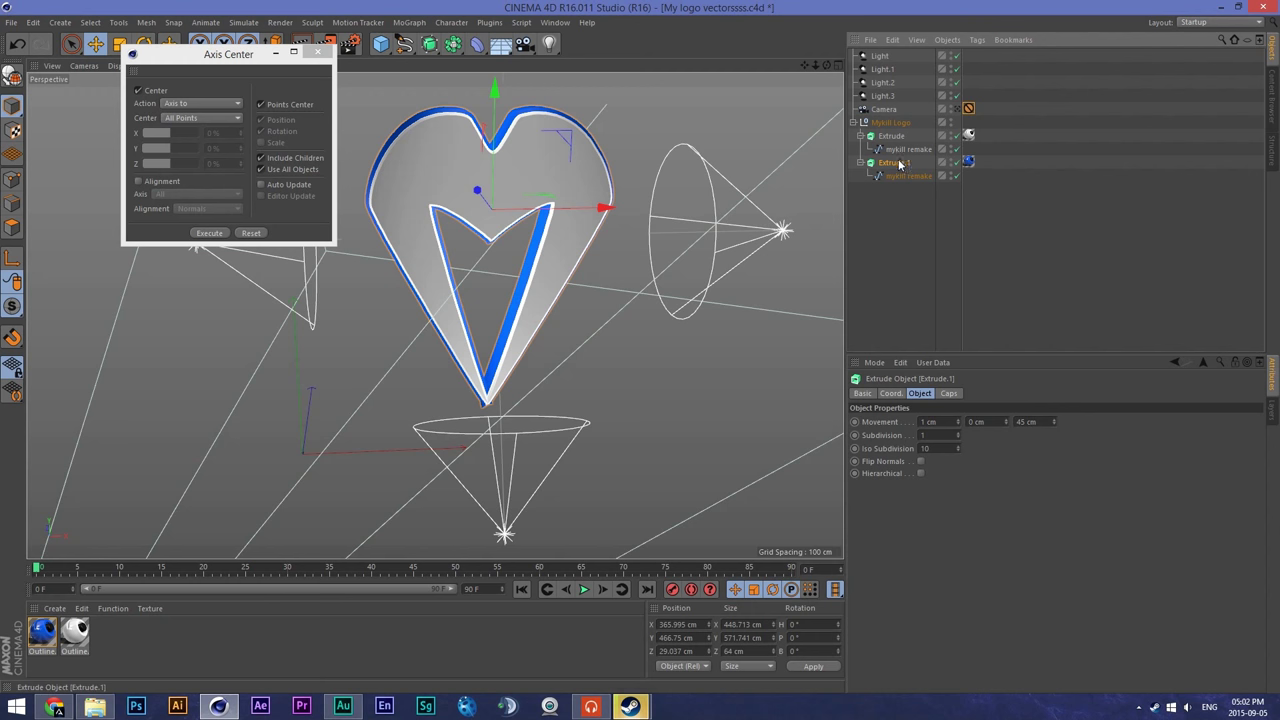
{"action": "left_click", "coordinate": [209, 232]}
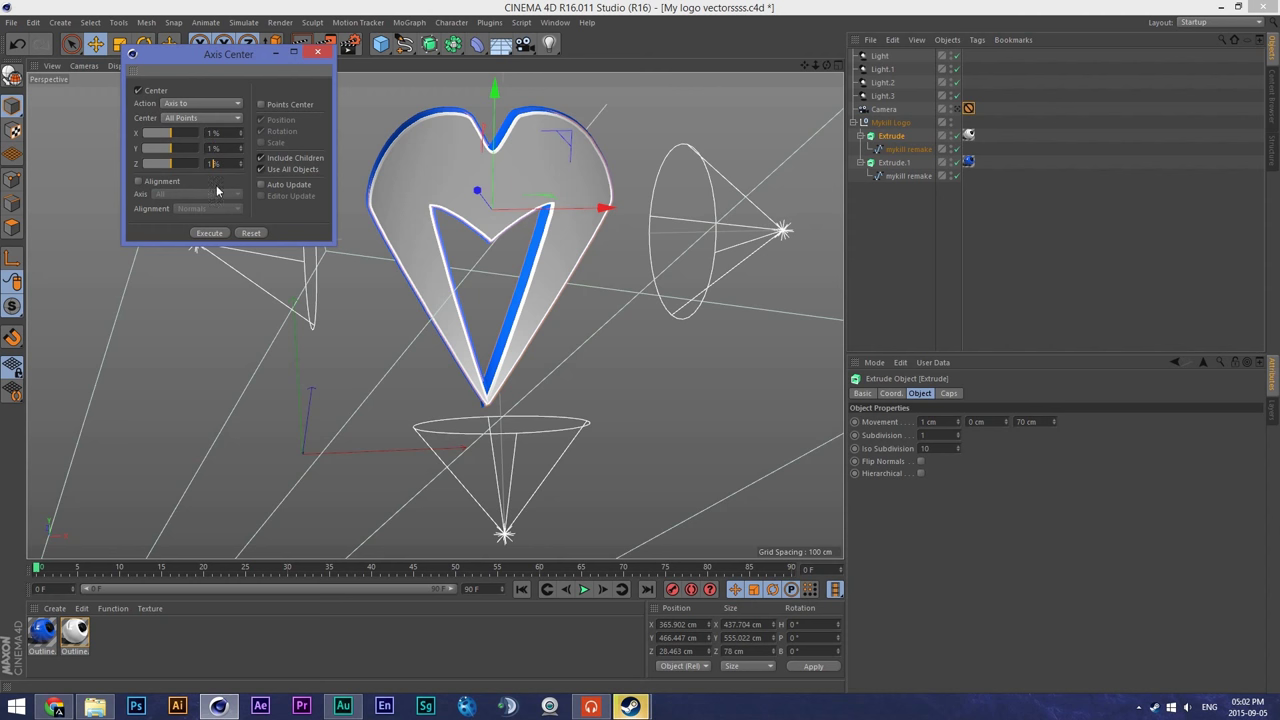
{"action": "left_click", "coordinate": [510, 232]}
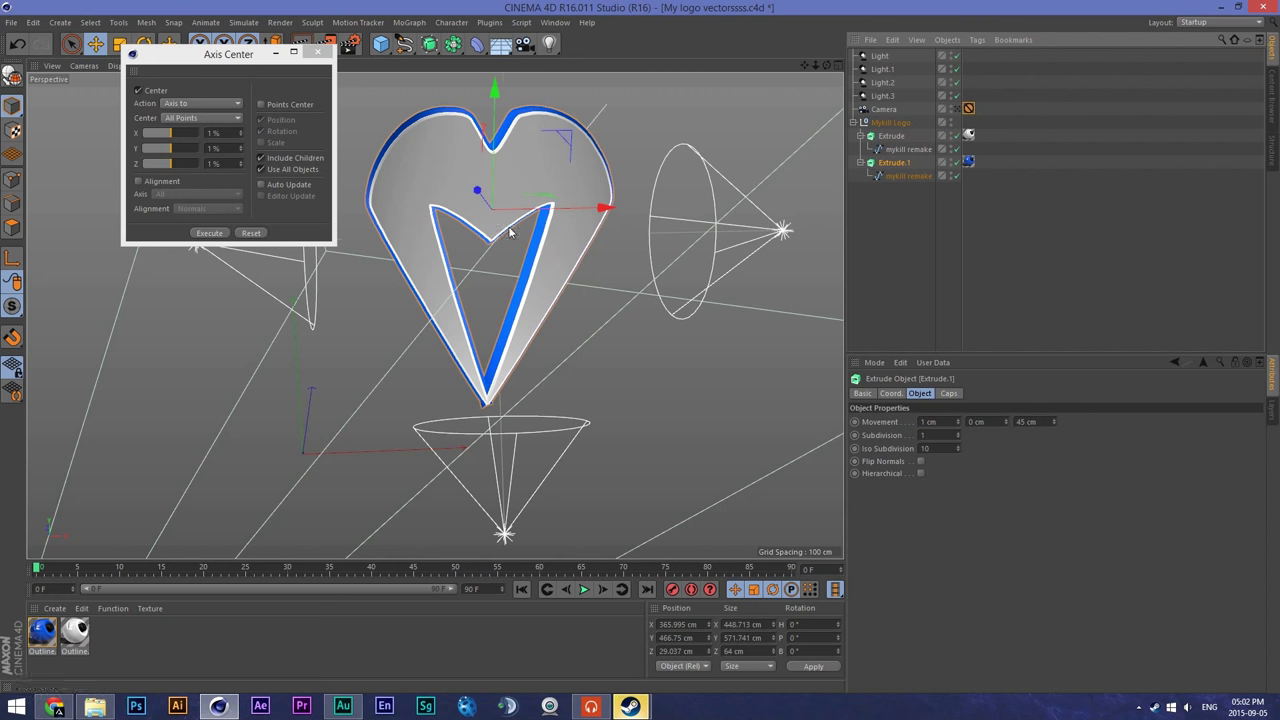
{"action": "left_click", "coordinate": [210, 233]}
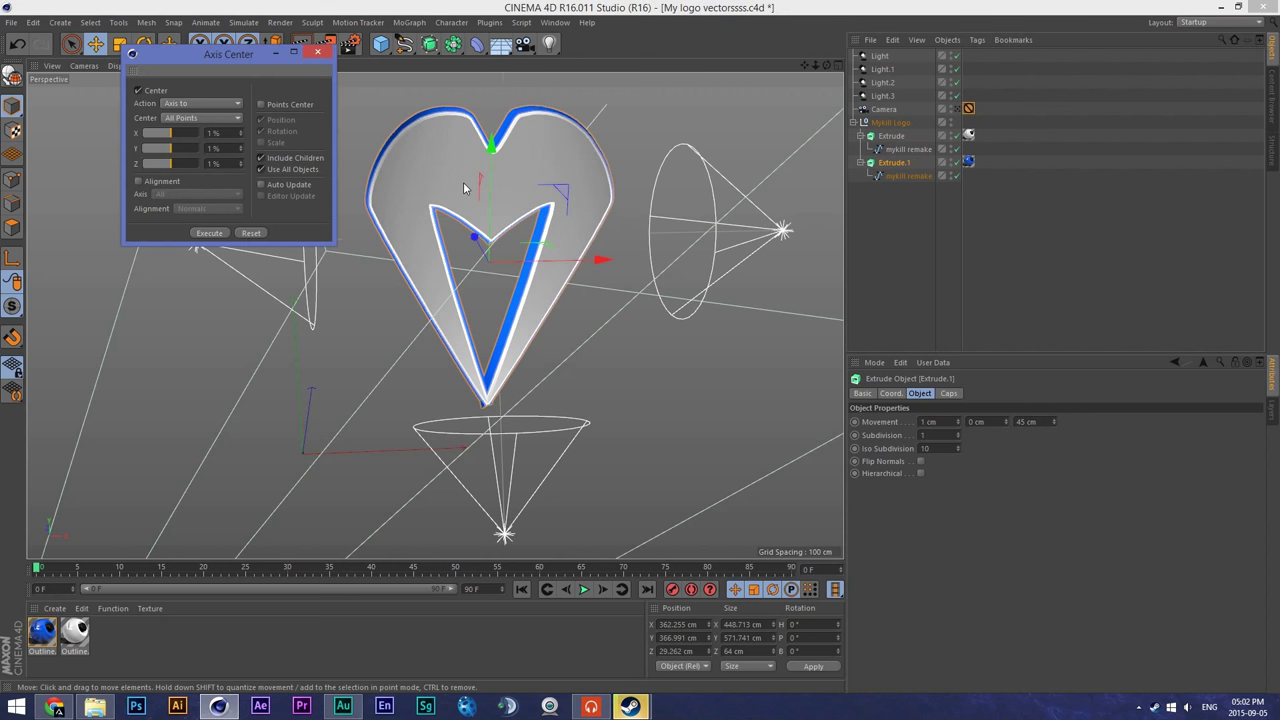
Step: Center the Mykill Logo null's axis on its child objects using the same Axis Center settings and close the dialog
{"action": "left_click", "coordinate": [891, 136]}
{"action": "left_click", "coordinate": [890, 122]}
{"action": "left_click", "coordinate": [210, 233]}
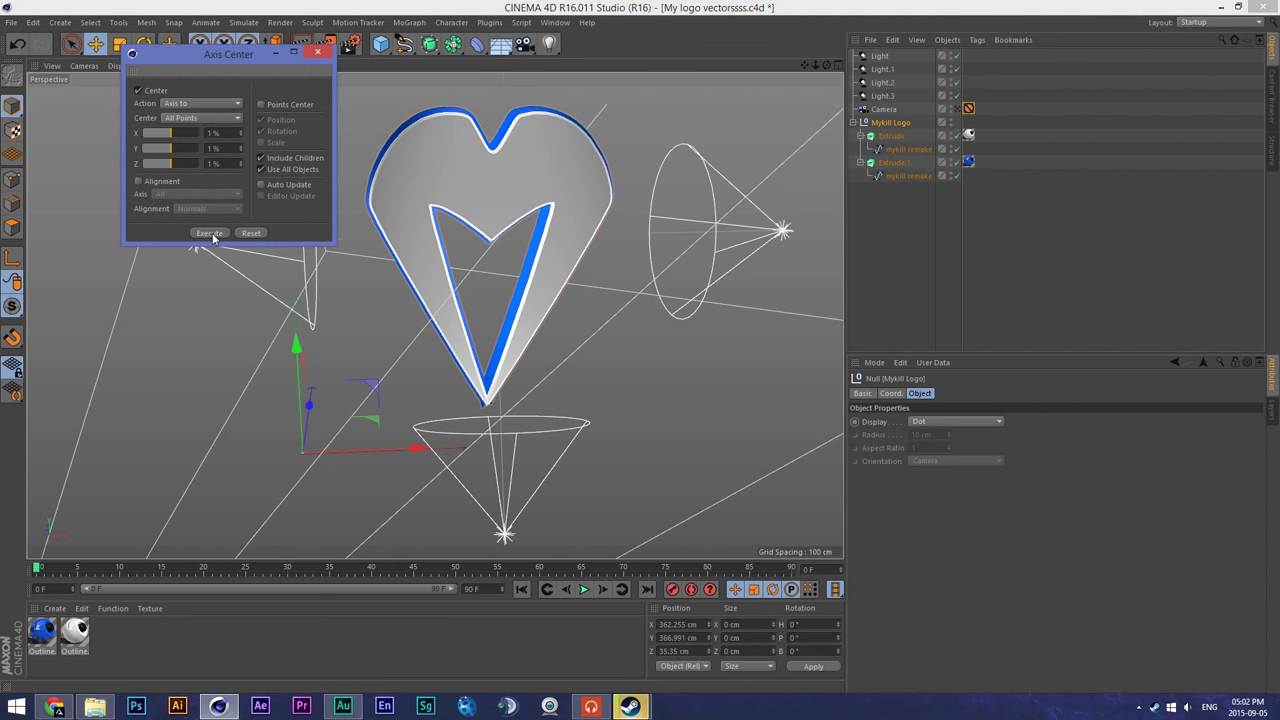
{"action": "left_click", "coordinate": [318, 54]}
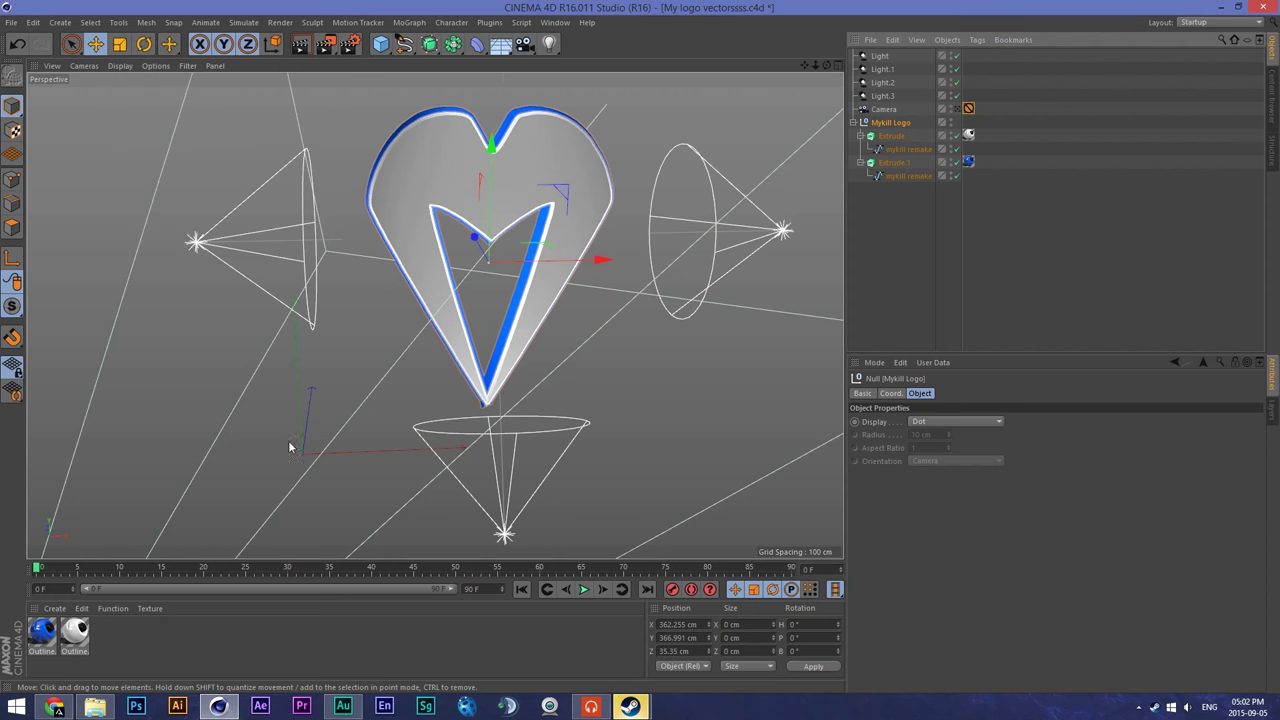
Step: Through the camera view, pitch the Mykill Logo null to -10° and move it to about X 361 cm, Y 378 cm
{"action": "left_click", "coordinate": [958, 108]}
{"action": "left_click", "coordinate": [860, 136]}
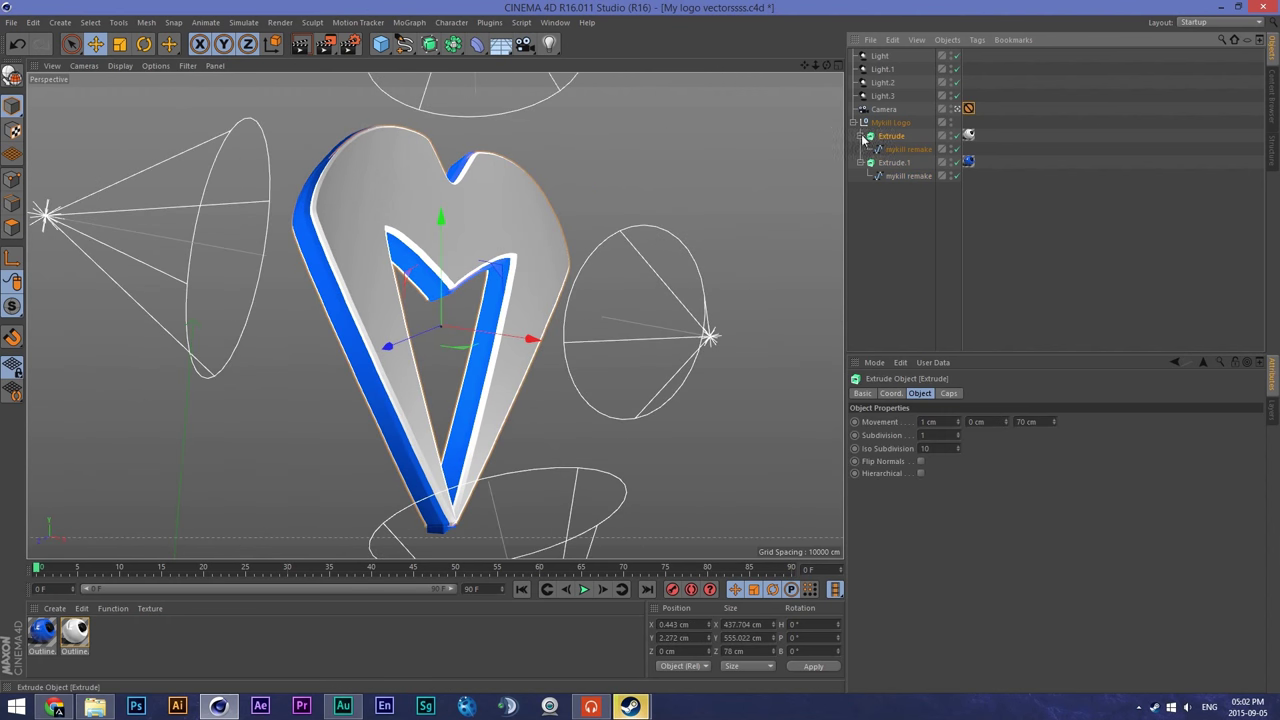
{"action": "left_click", "coordinate": [860, 149]}
{"action": "left_click", "coordinate": [853, 123]}
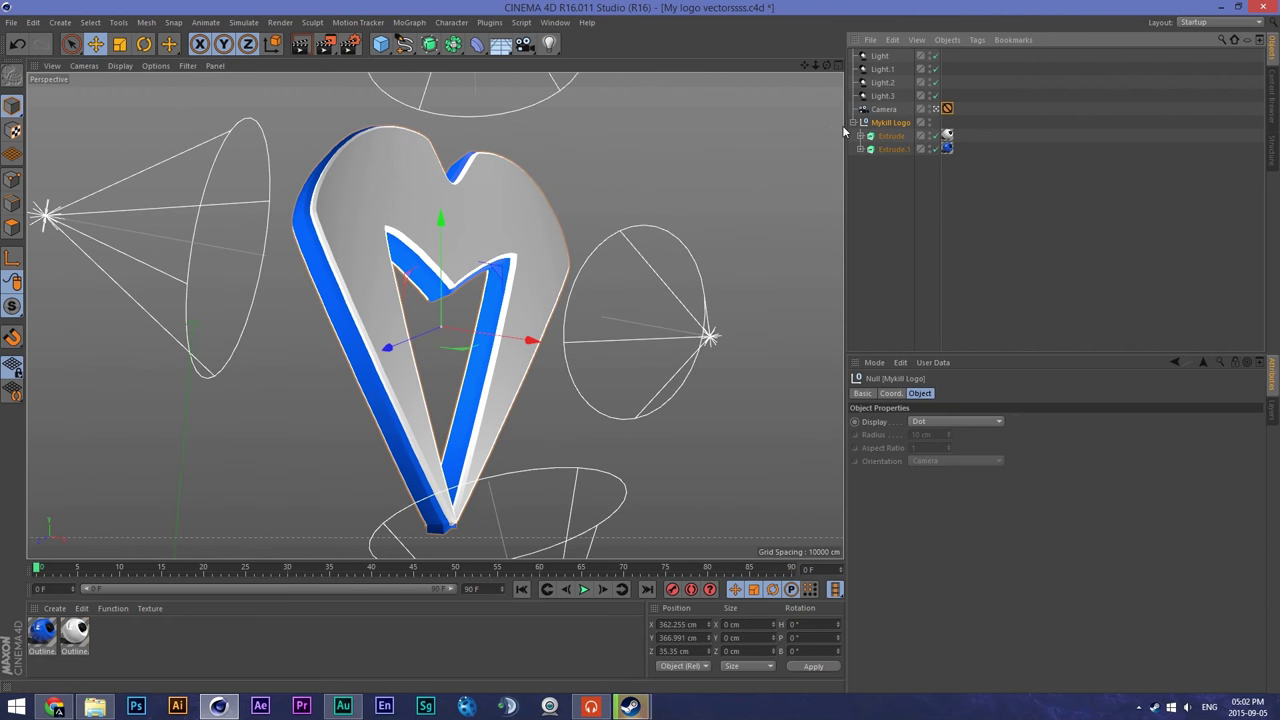
{"action": "left_click", "coordinate": [142, 45]}
{"action": "left_click_drag", "start_coordinate": [468, 302], "coordinate": [476, 292]}
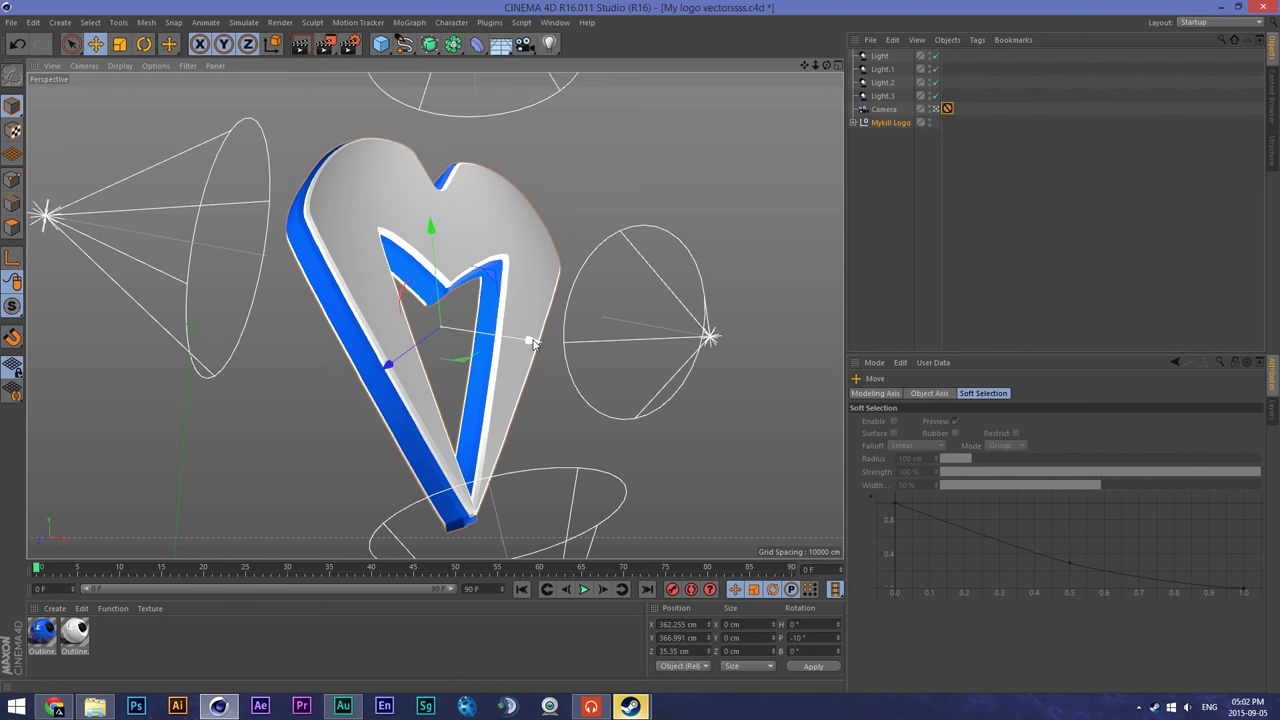
{"action": "left_click_drag", "start_coordinate": [430, 229], "coordinate": [431, 216]}
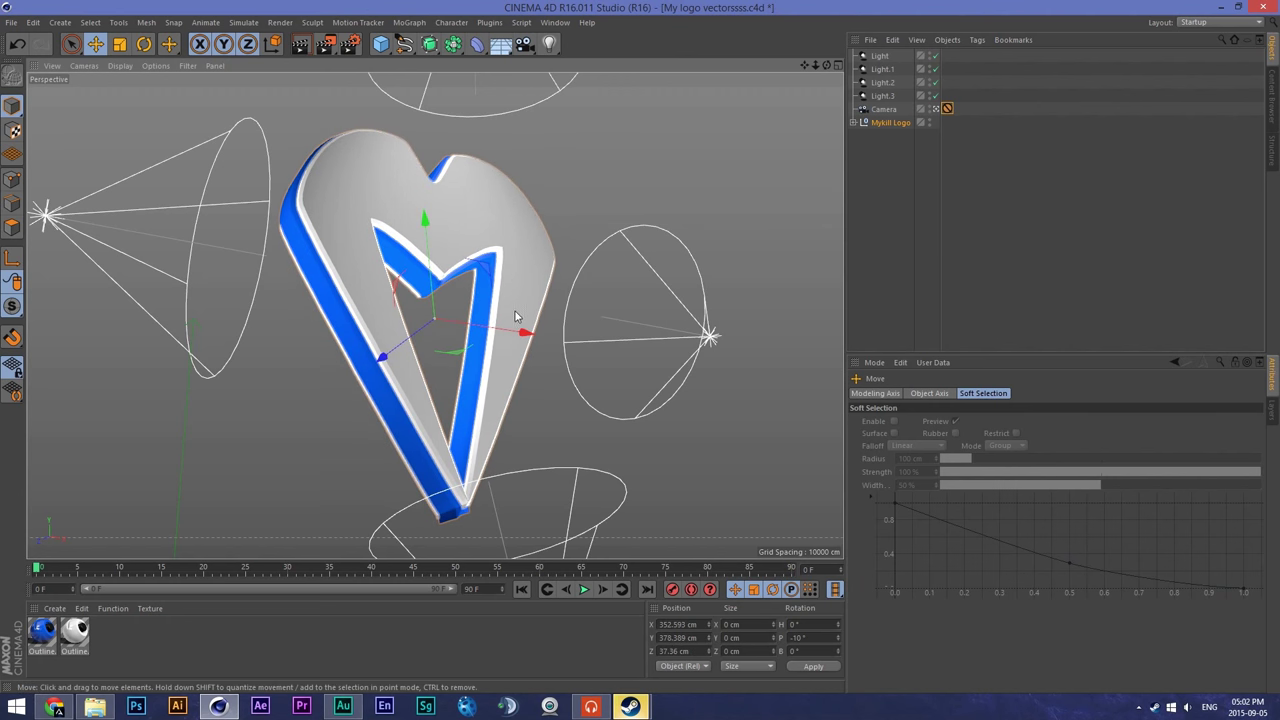
Step: Outside the camera view, move Light.3 above the logo to about Z -35.5 cm and set its intensity to 150%
{"action": "left_click", "coordinate": [707, 336]}
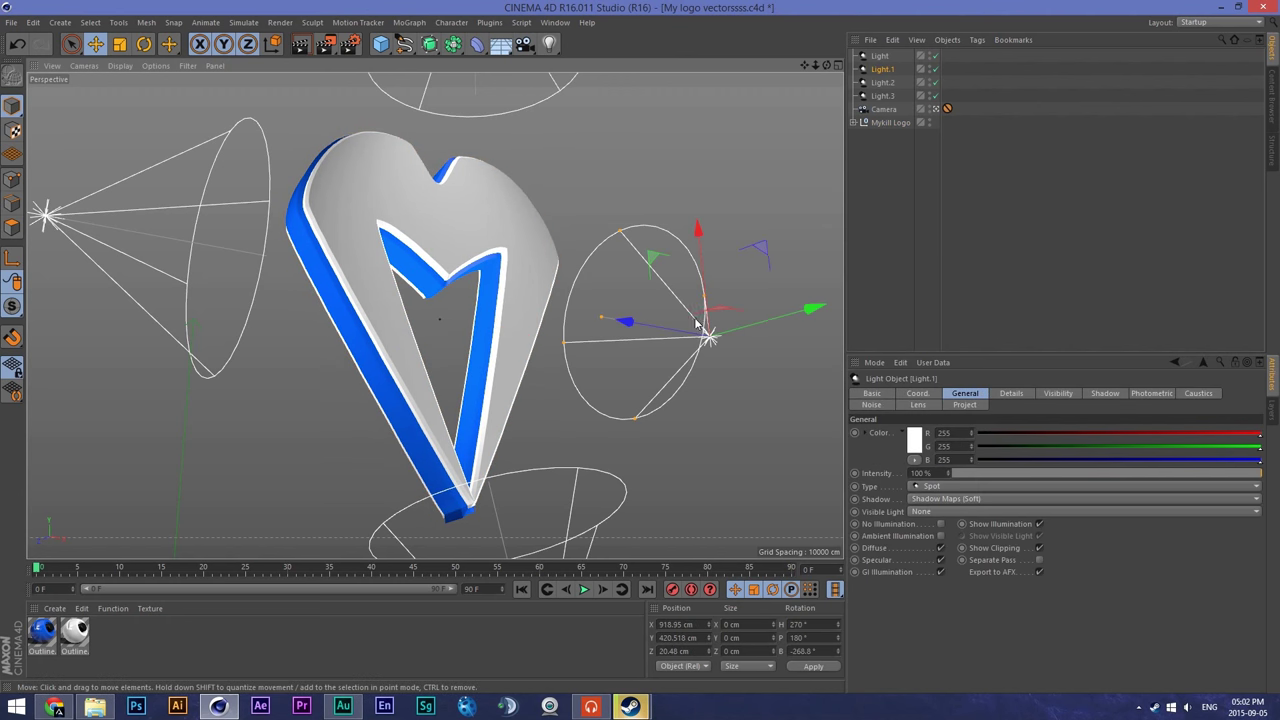
{"action": "left_click", "coordinate": [935, 109]}
{"action": "left_click_drag", "start_coordinate": [826, 65], "coordinate": [650, 197]}
{"action": "left_click", "coordinate": [349, 114]}
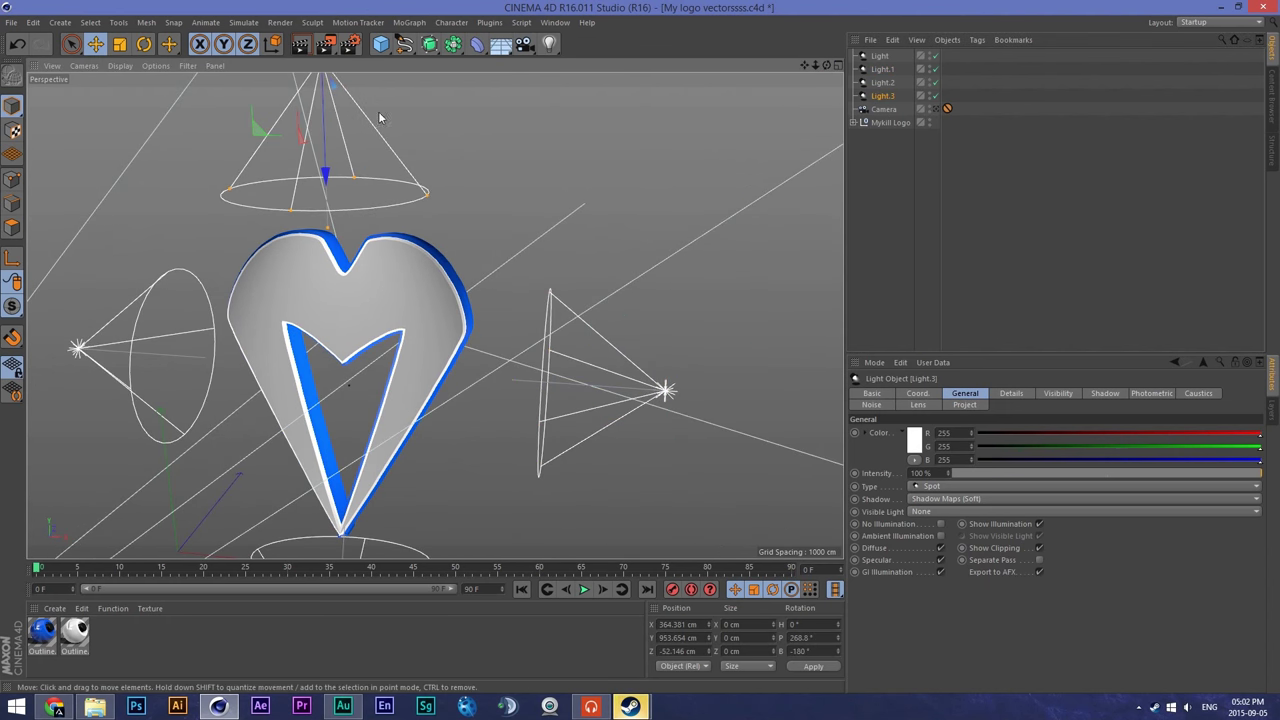
{"action": "left_click_drag", "start_coordinate": [815, 65], "coordinate": [434, 314]}
{"action": "mouse_move", "coordinate": [355, 213]}
{"action": "left_mouse_down"}
{"action": "mouse_move", "coordinate": [368, 213]}
{"action": "mouse_move", "coordinate": [358, 226]}
{"action": "left_mouse_up"}
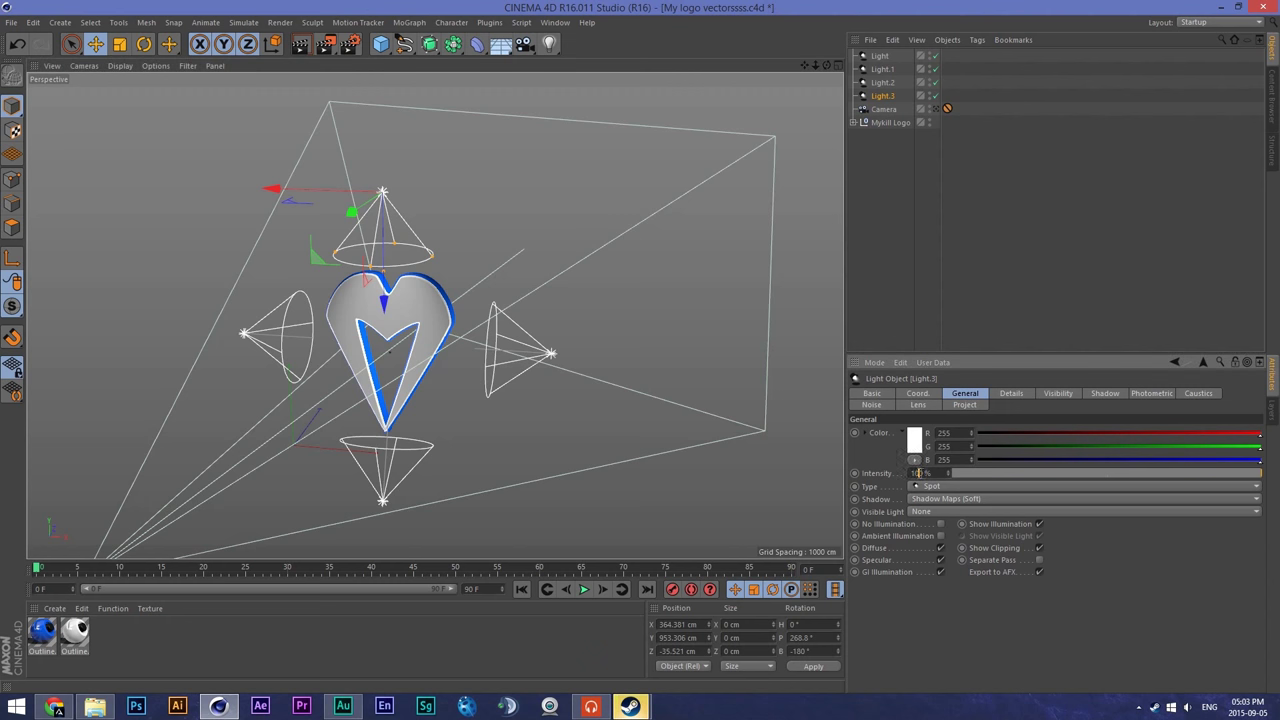
{"action": "key", "text": "Return"}
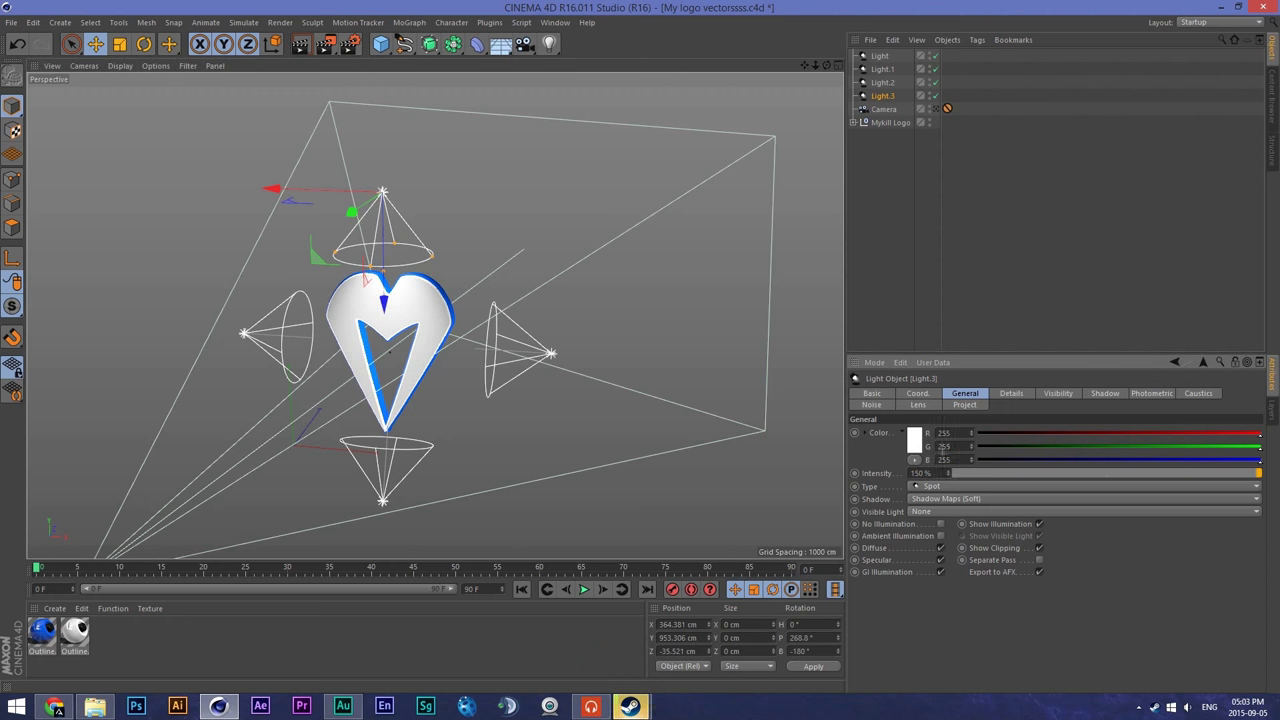
Step: Look through the camera and render a preview of part of the view around the logo
{"action": "left_click", "coordinate": [936, 109]}
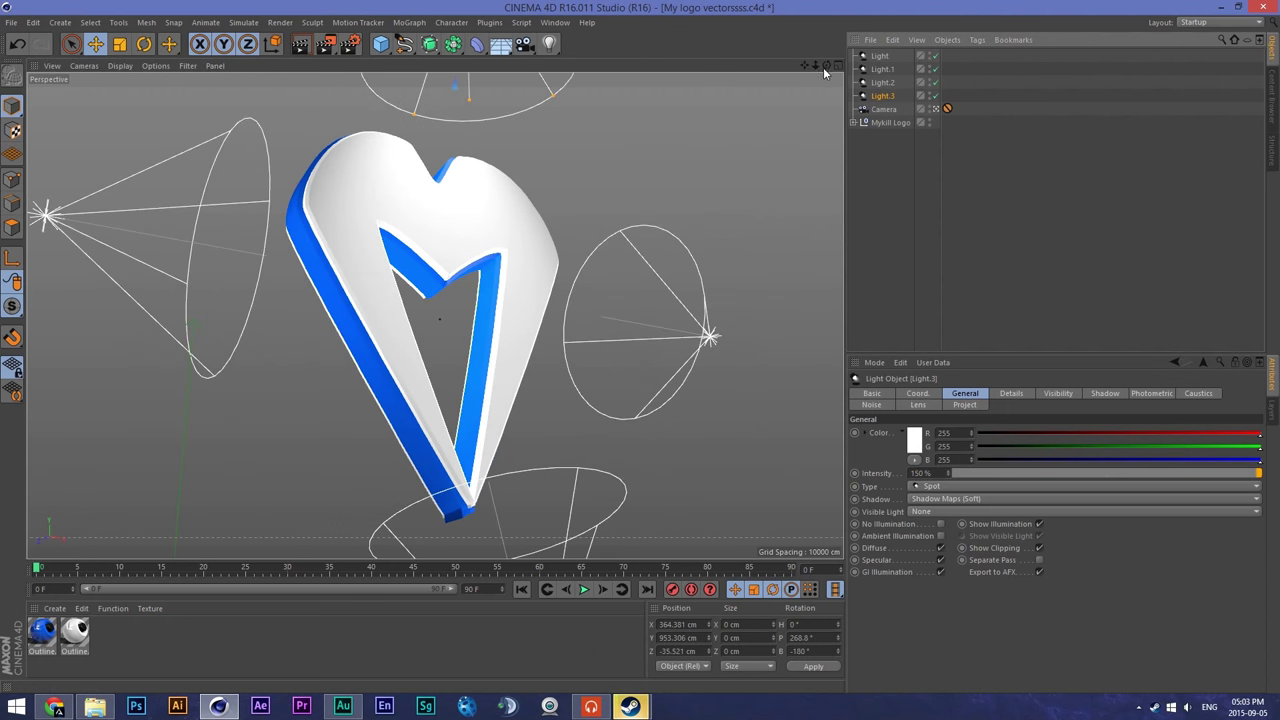
{"action": "key", "text": "alt+r"}
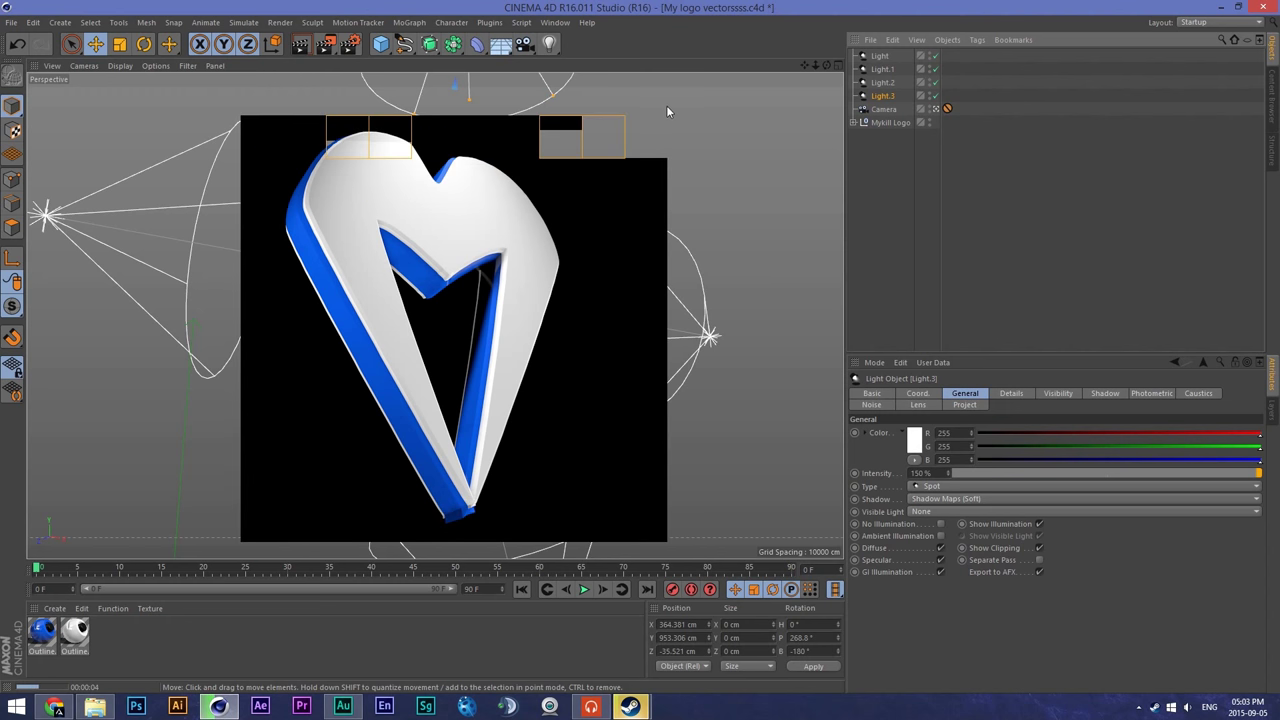
{"action": "left_click", "coordinate": [458, 213]}
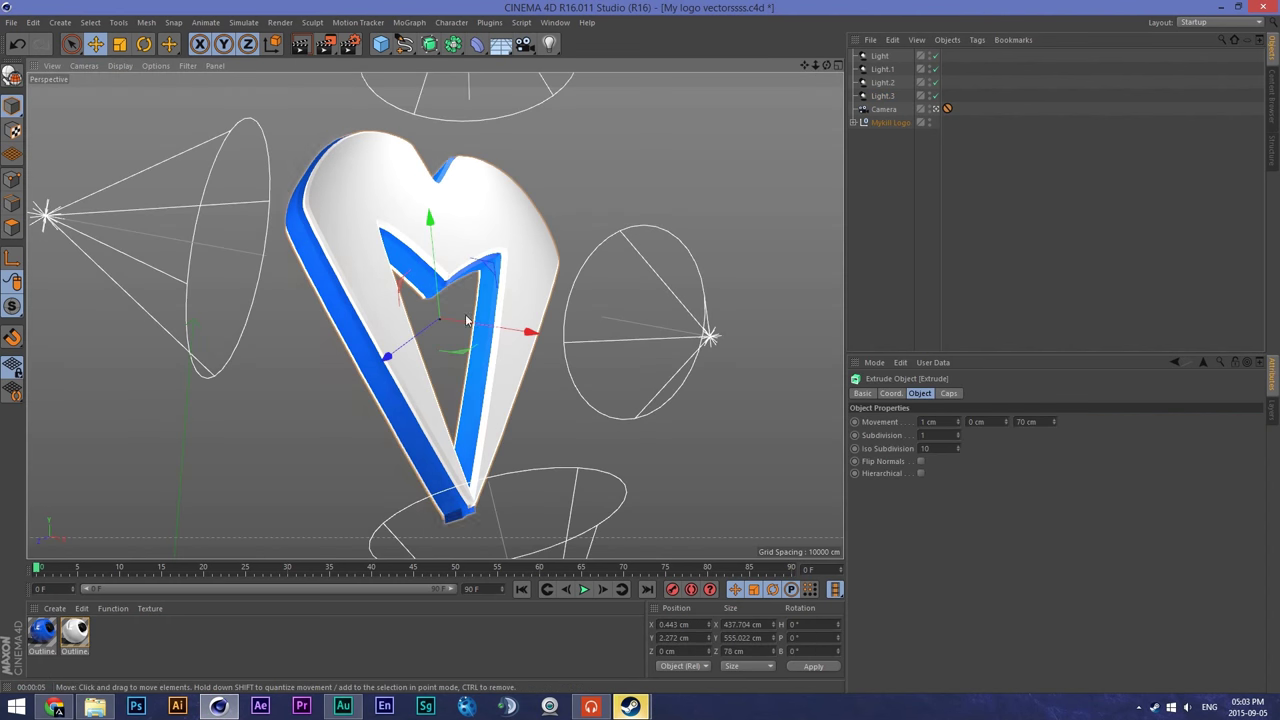
{"action": "left_click_drag", "start_coordinate": [384, 365], "coordinate": [381, 366]}
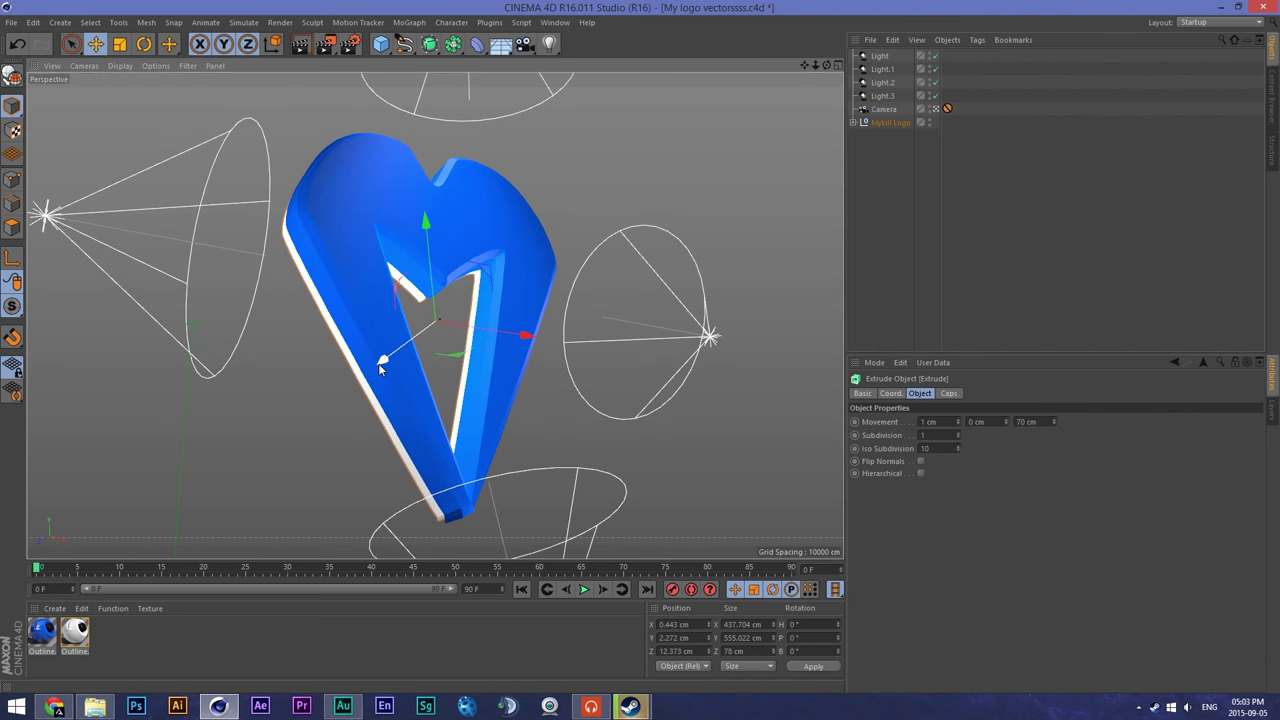
{"action": "key", "text": "ctrl+z"}
Step: Move the Mykill Logo null along its own Z axis to about Z 44.9 cm
{"action": "left_click", "coordinate": [903, 124]}
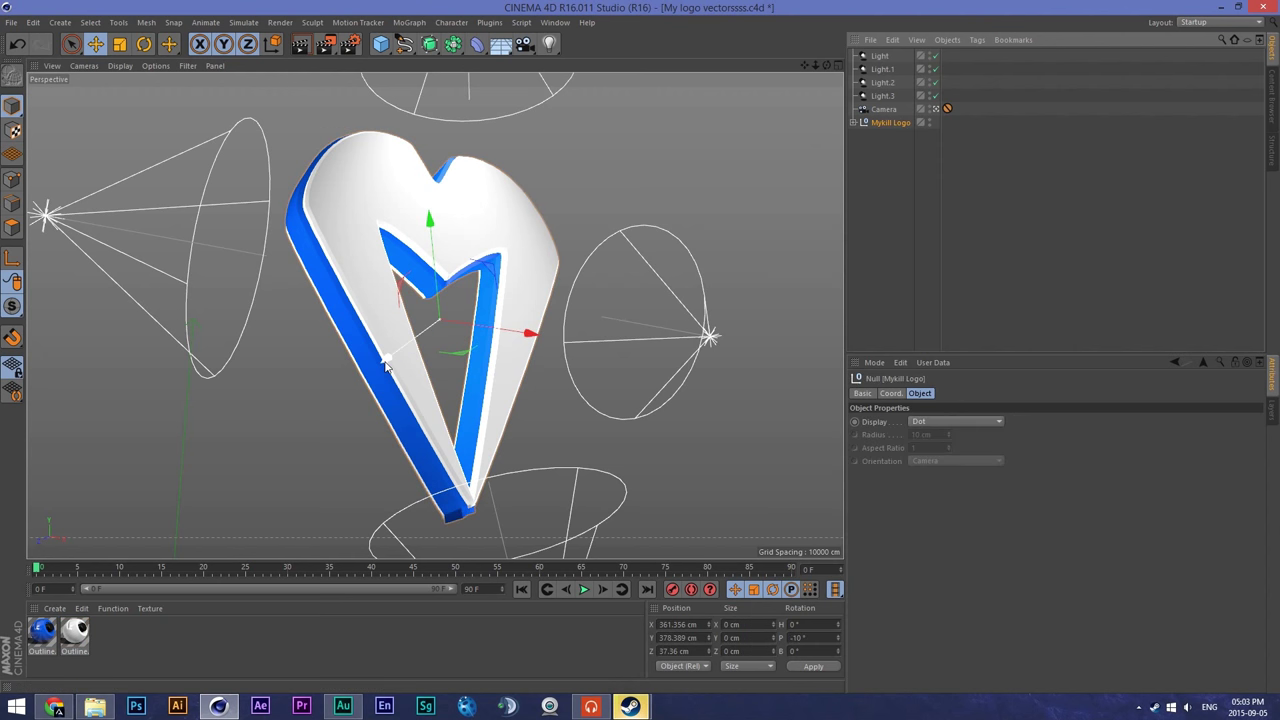
{"action": "left_click_drag", "start_coordinate": [386, 362], "coordinate": [383, 365]}
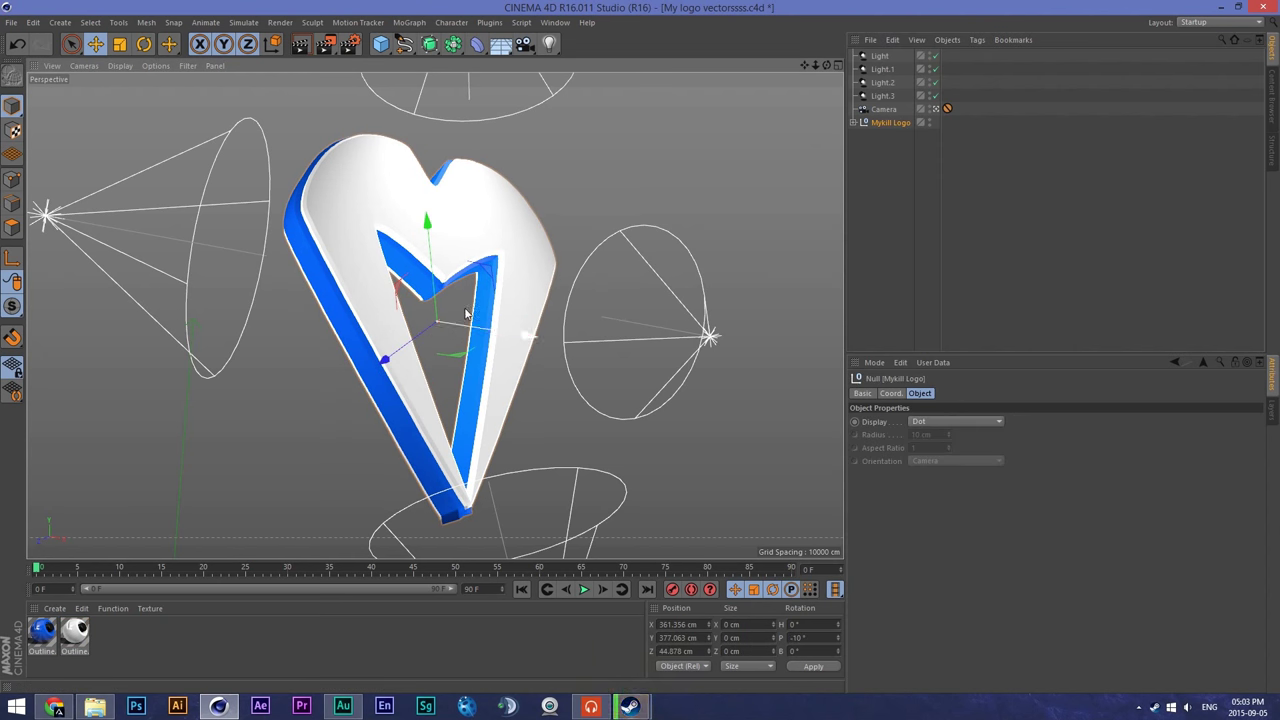
Step: Set the Subdivision of both Extrude and Extrude.1 to 30 and collapse the Mykill Logo hierarchy
{"action": "left_click", "coordinate": [857, 122]}
{"action": "left_click", "coordinate": [897, 134]}
{"action": "left_click", "coordinate": [928, 436]}
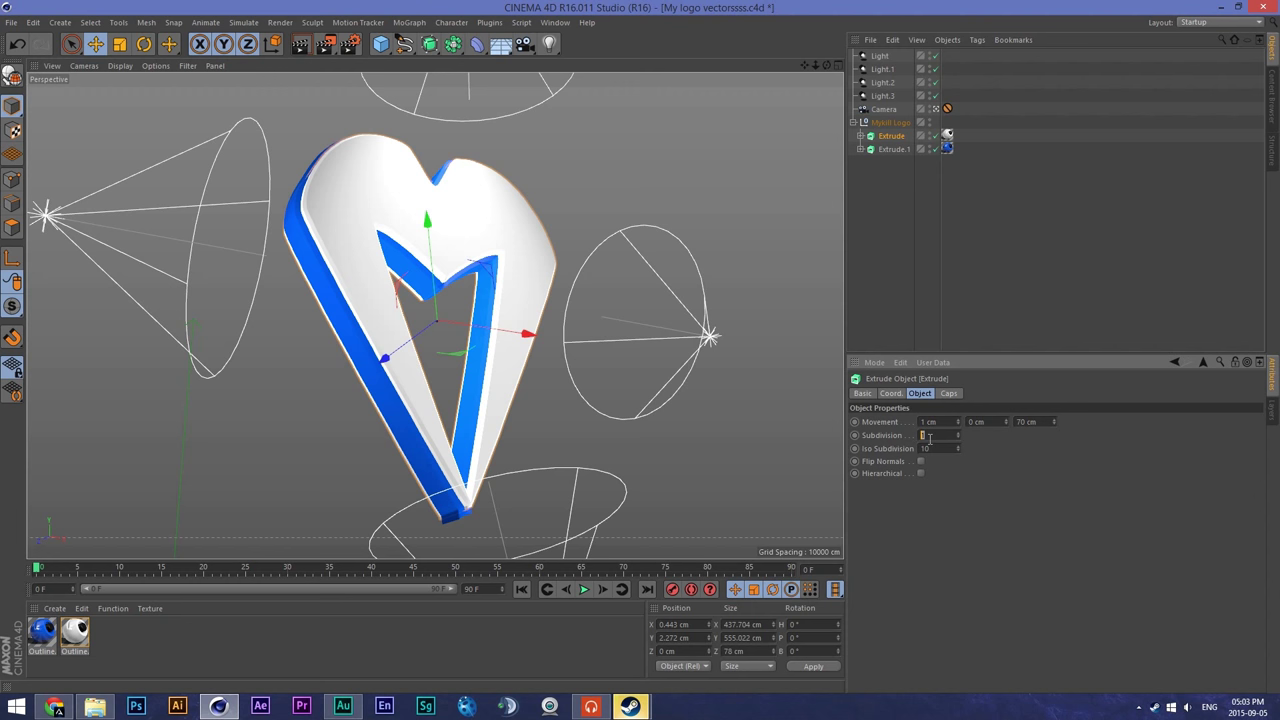
{"action": "left_click", "coordinate": [893, 148]}
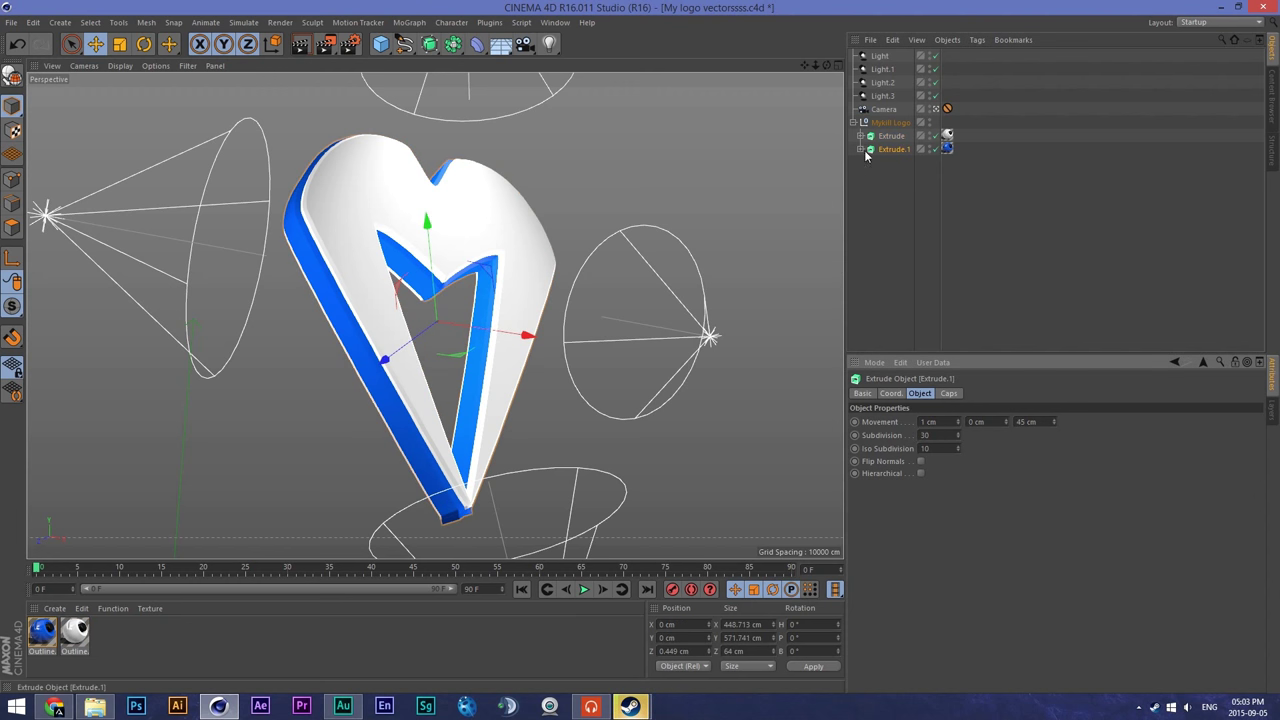
{"action": "left_click", "coordinate": [886, 138]}
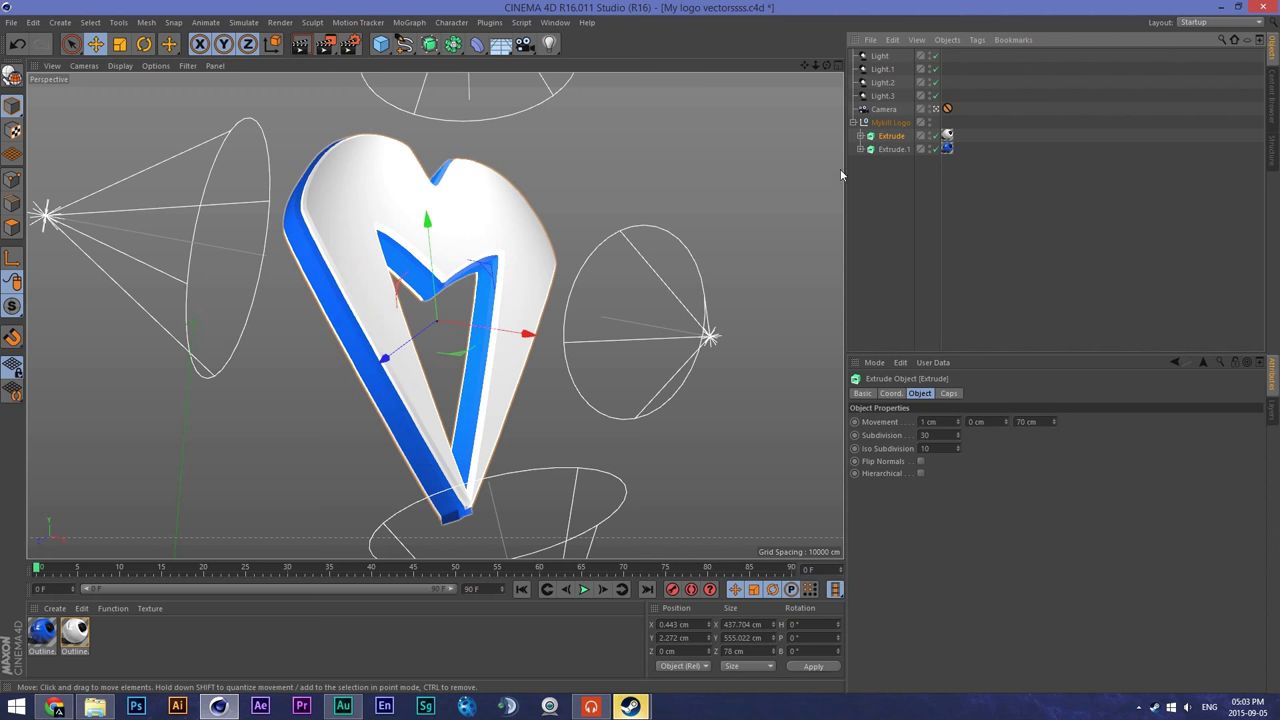
{"action": "left_click", "coordinate": [854, 122]}
Step: Enable Ambient Occlusion in the render settings, leaving Global Illumination disabled
{"action": "left_click", "coordinate": [349, 44]}
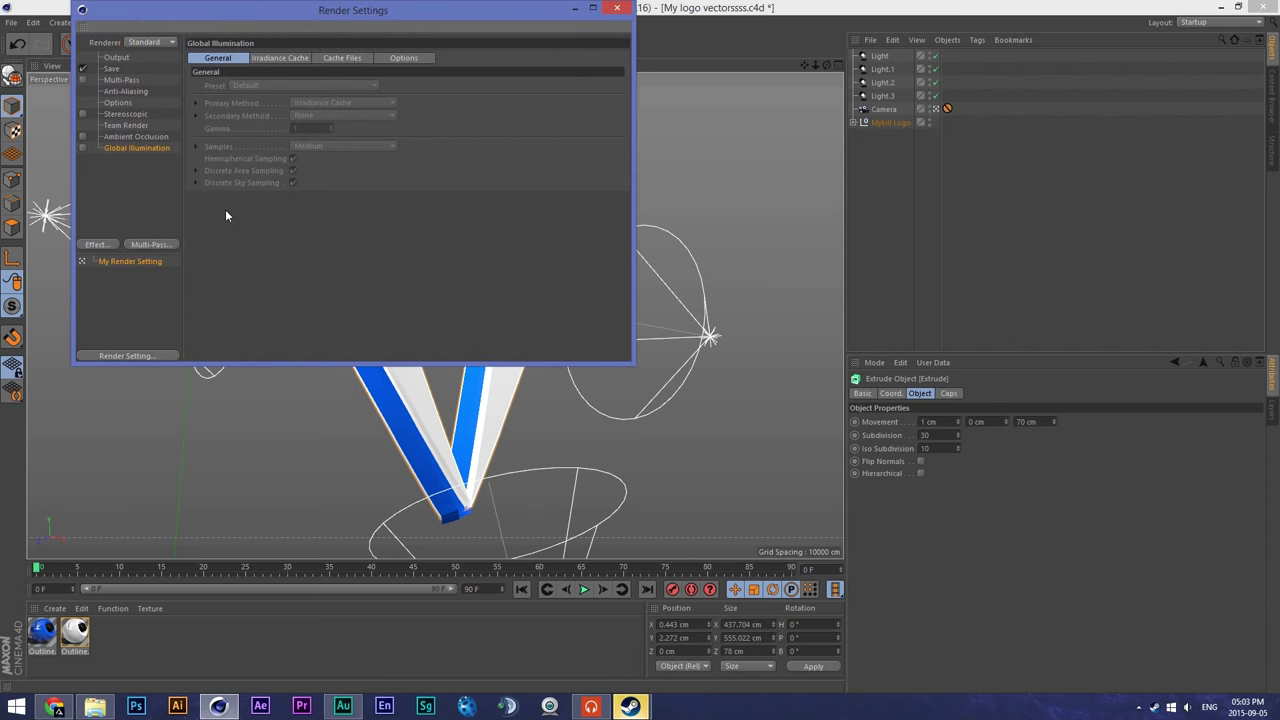
{"action": "left_click", "coordinate": [137, 137]}
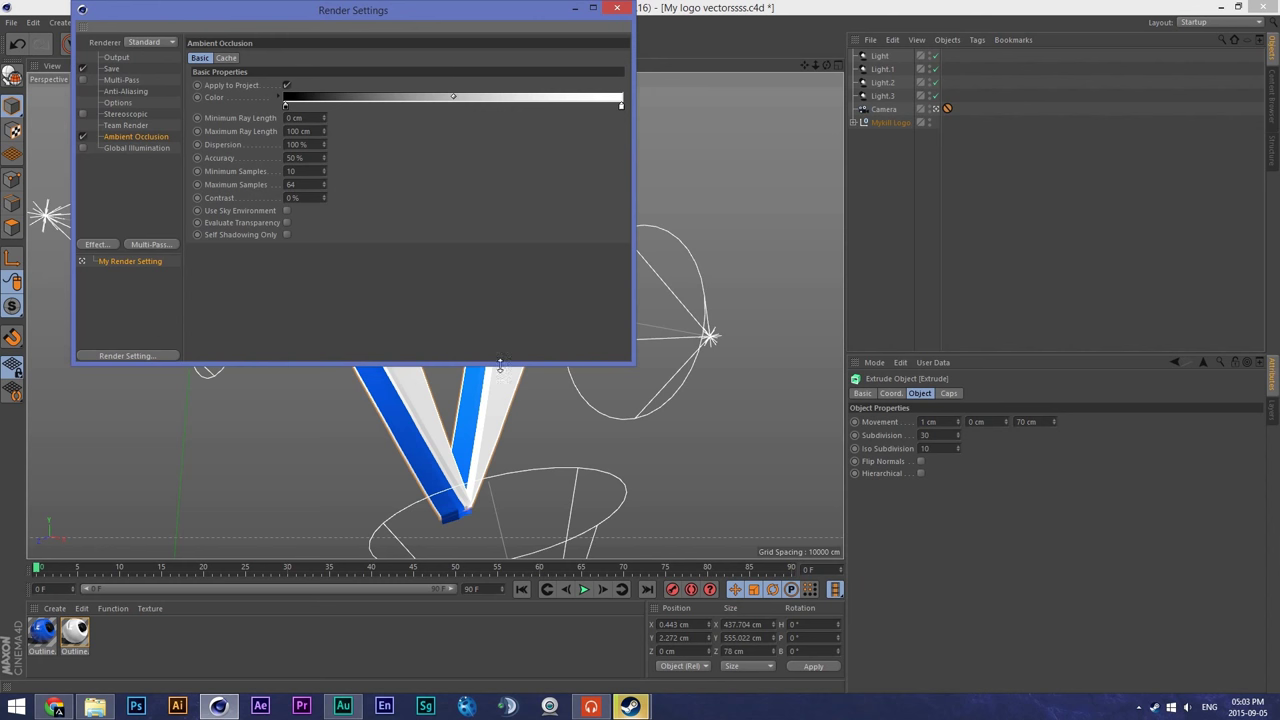
{"action": "left_click", "coordinate": [122, 148]}
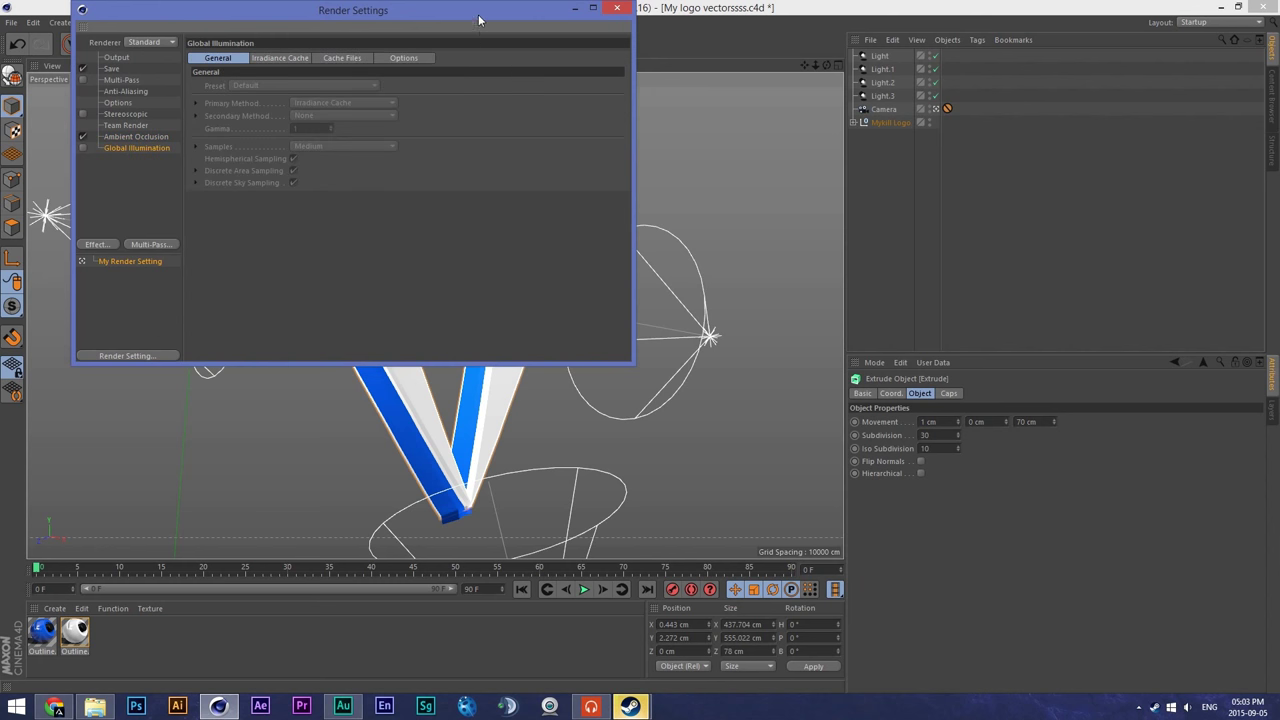
Step: Reposition the Render Settings window and examine the Options, Multi-Pass, Anti-Aliasing and Save settings
{"action": "left_click_drag", "start_coordinate": [478, 14], "coordinate": [857, 85]}
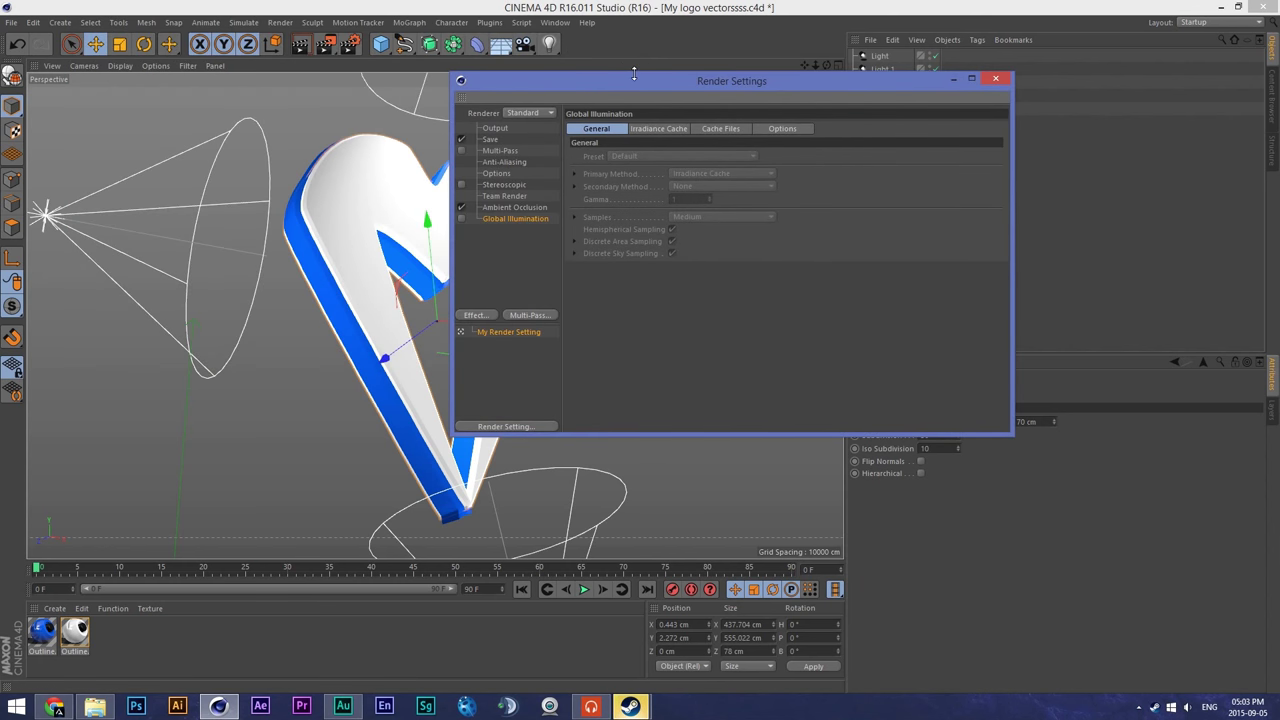
{"action": "left_click_drag", "start_coordinate": [634, 73], "coordinate": [350, 43]}
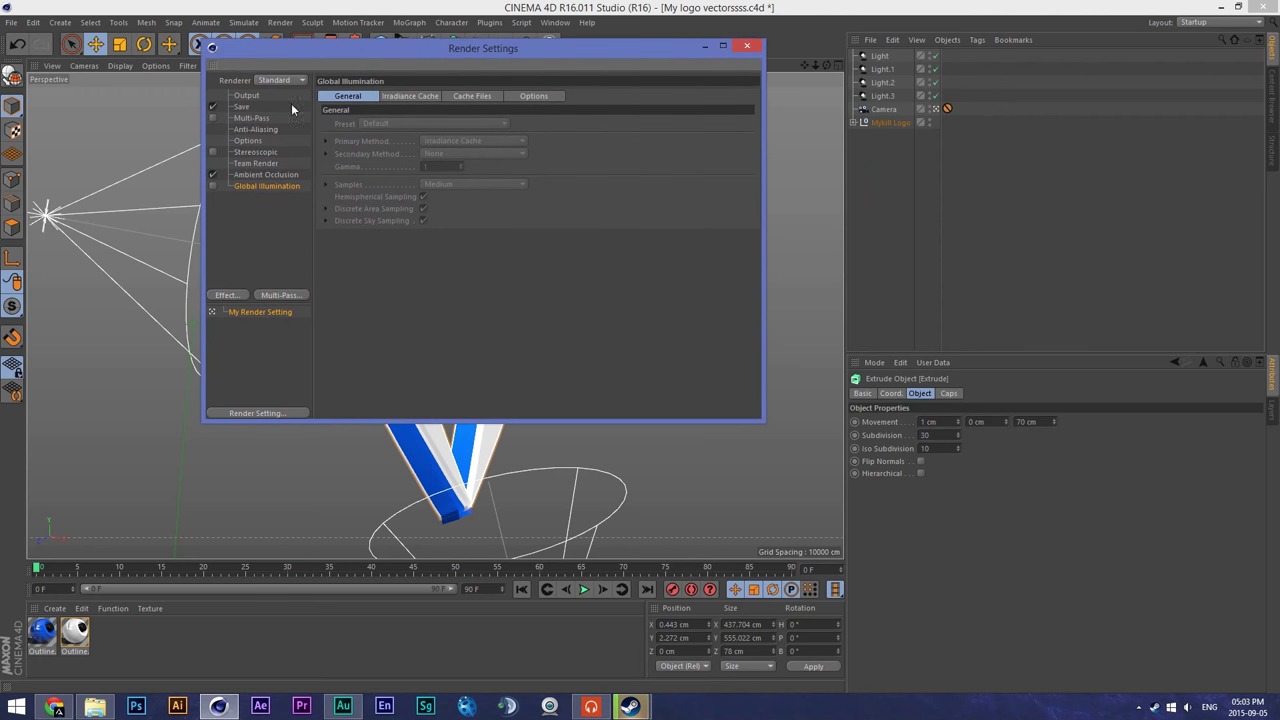
{"action": "left_click", "coordinate": [263, 152]}
{"action": "left_click", "coordinate": [247, 141]}
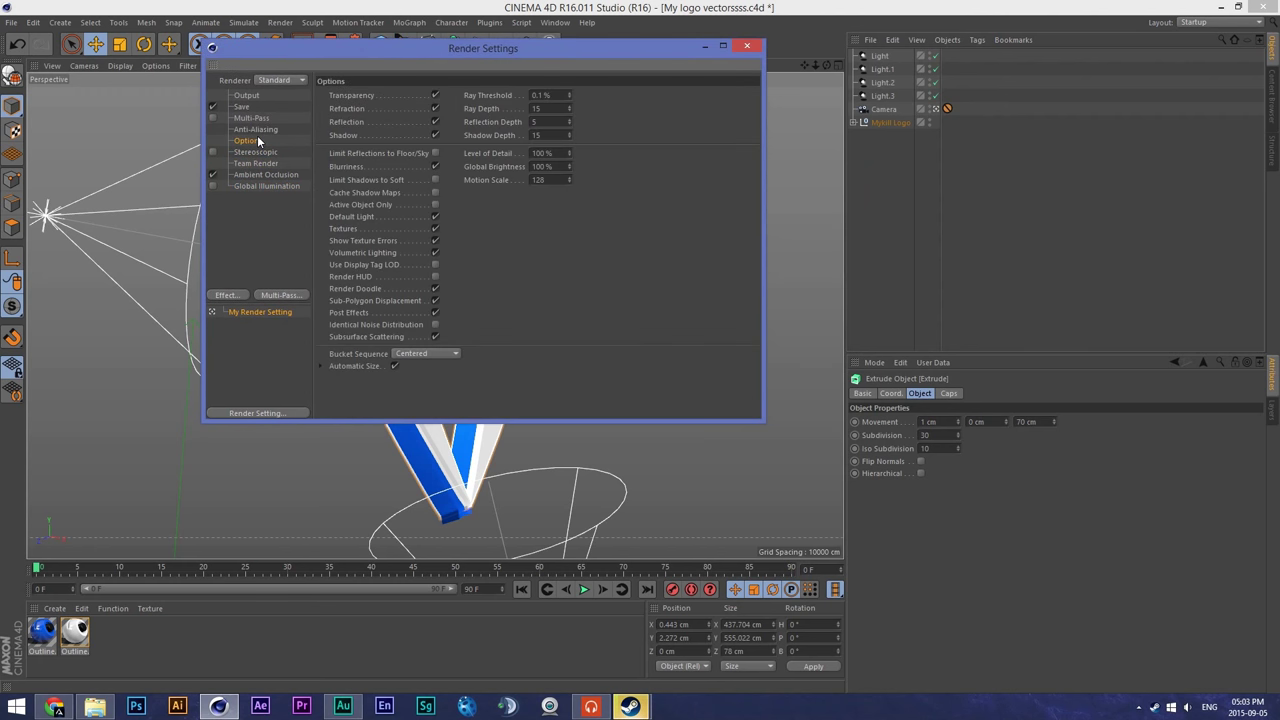
{"action": "left_click", "coordinate": [265, 116]}
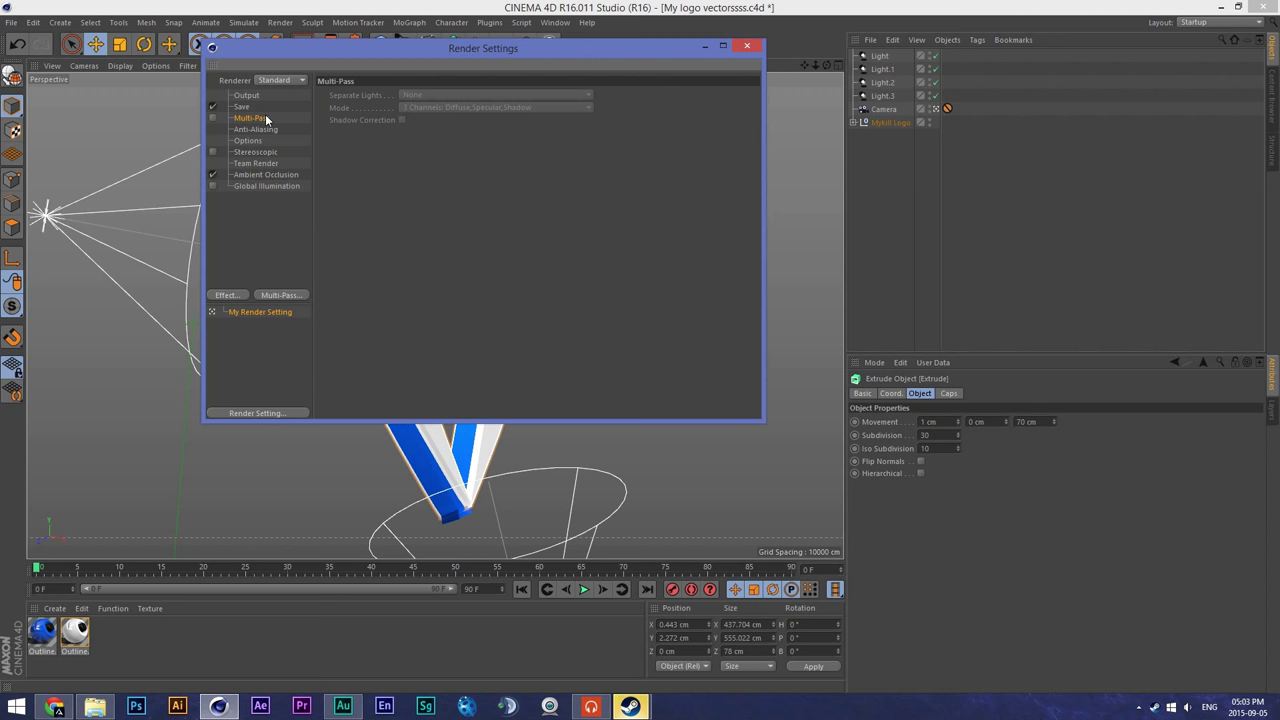
{"action": "left_click", "coordinate": [267, 139]}
{"action": "left_click", "coordinate": [267, 128]}
{"action": "left_click", "coordinate": [267, 116]}
{"action": "left_click", "coordinate": [269, 105]}
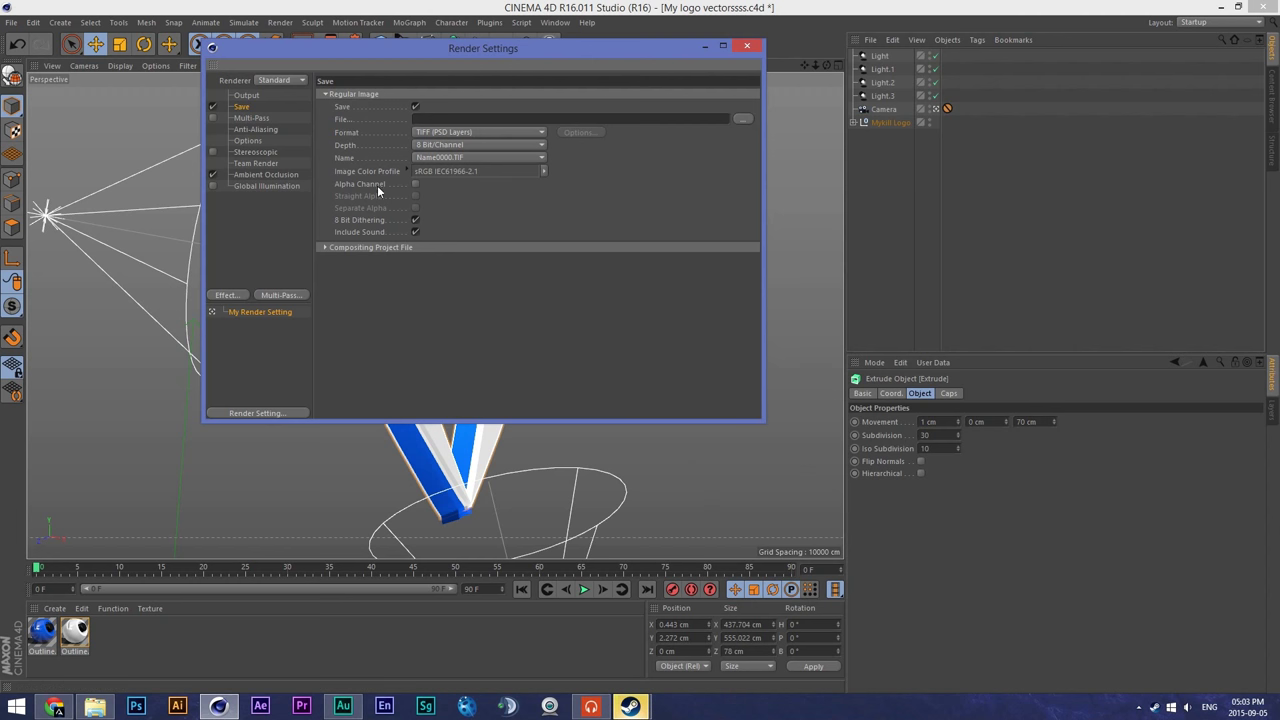
Step: Set the render to save as a PNG with Alpha Channel enabled and the file name "hey hey smexlez"
{"action": "left_click", "coordinate": [416, 184]}
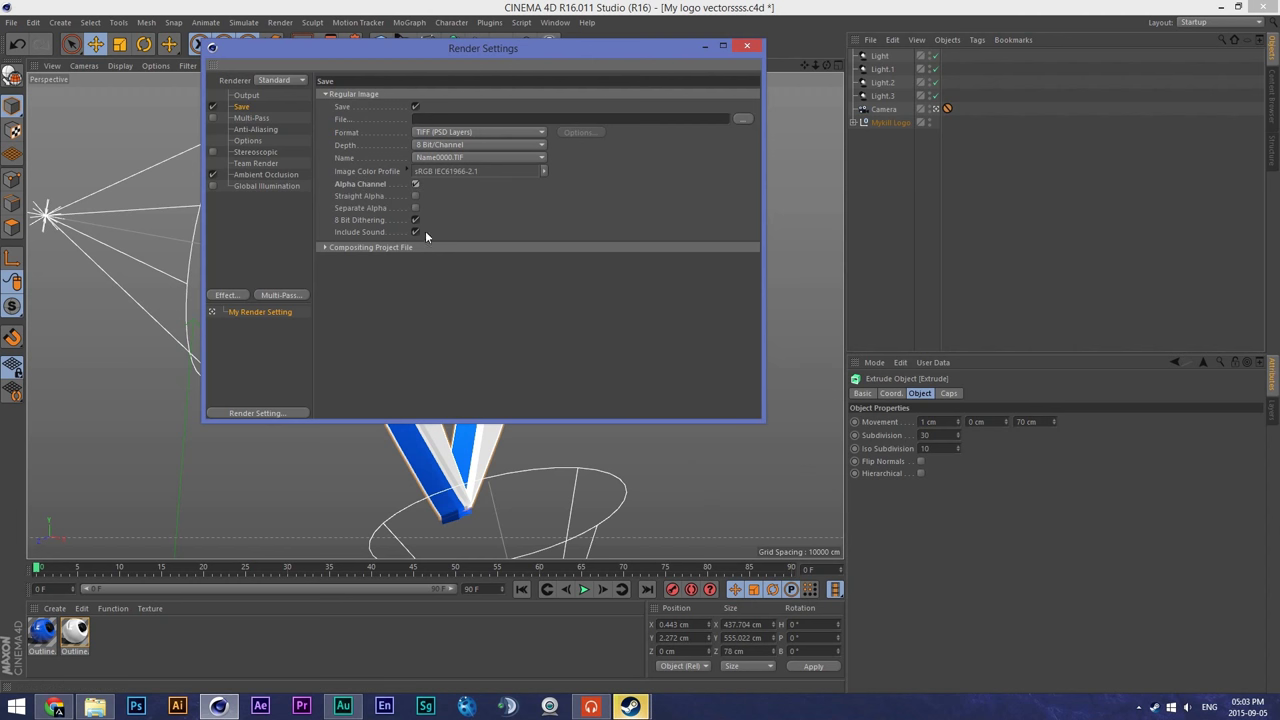
{"action": "left_click", "coordinate": [490, 132]}
{"action": "left_click", "coordinate": [460, 277]}
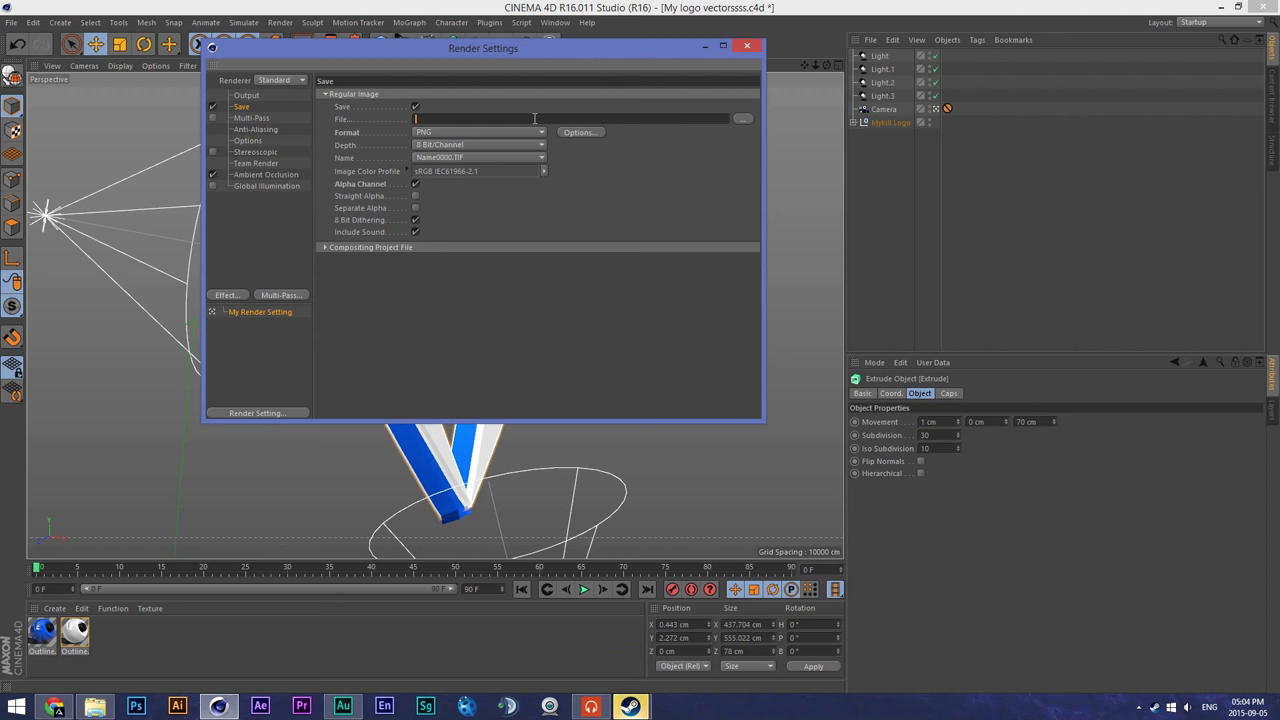
{"action": "type", "text": "smexlez"}
{"action": "left_click", "coordinate": [747, 46]}
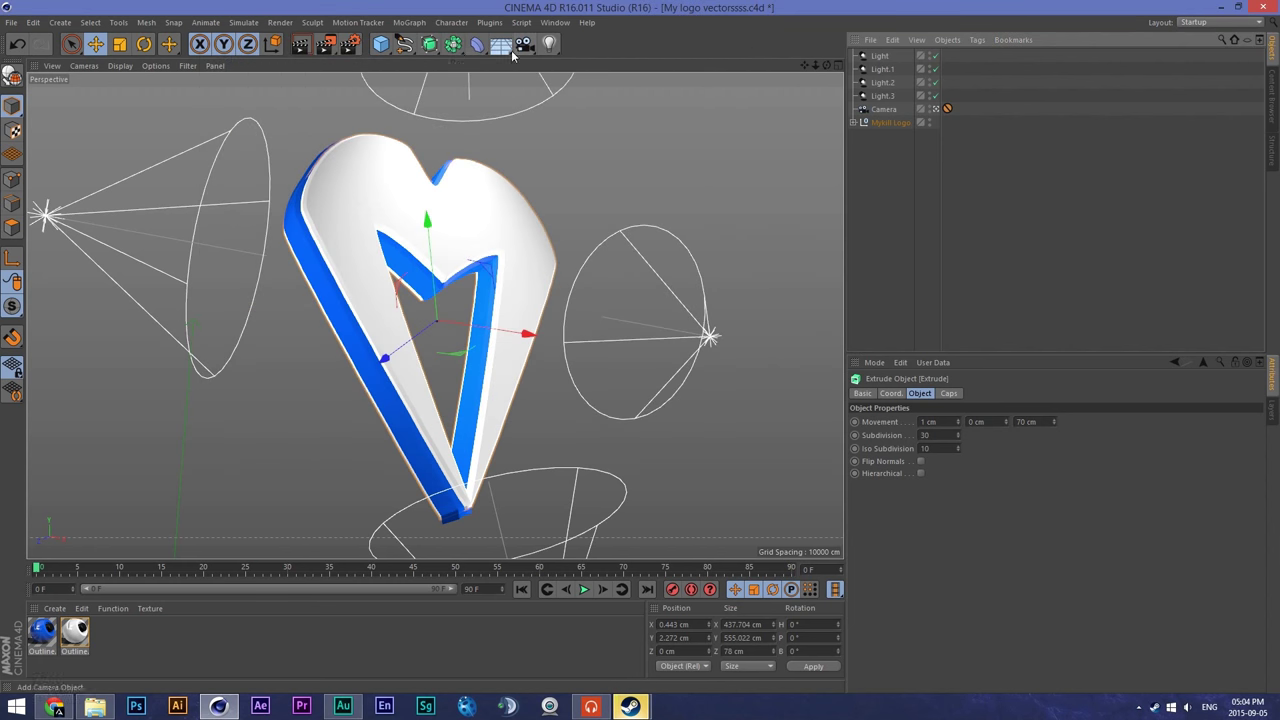
Step: Render the current frame to the Picture Viewer, inspect the logo up close and close the viewer
{"action": "left_click", "coordinate": [326, 46]}
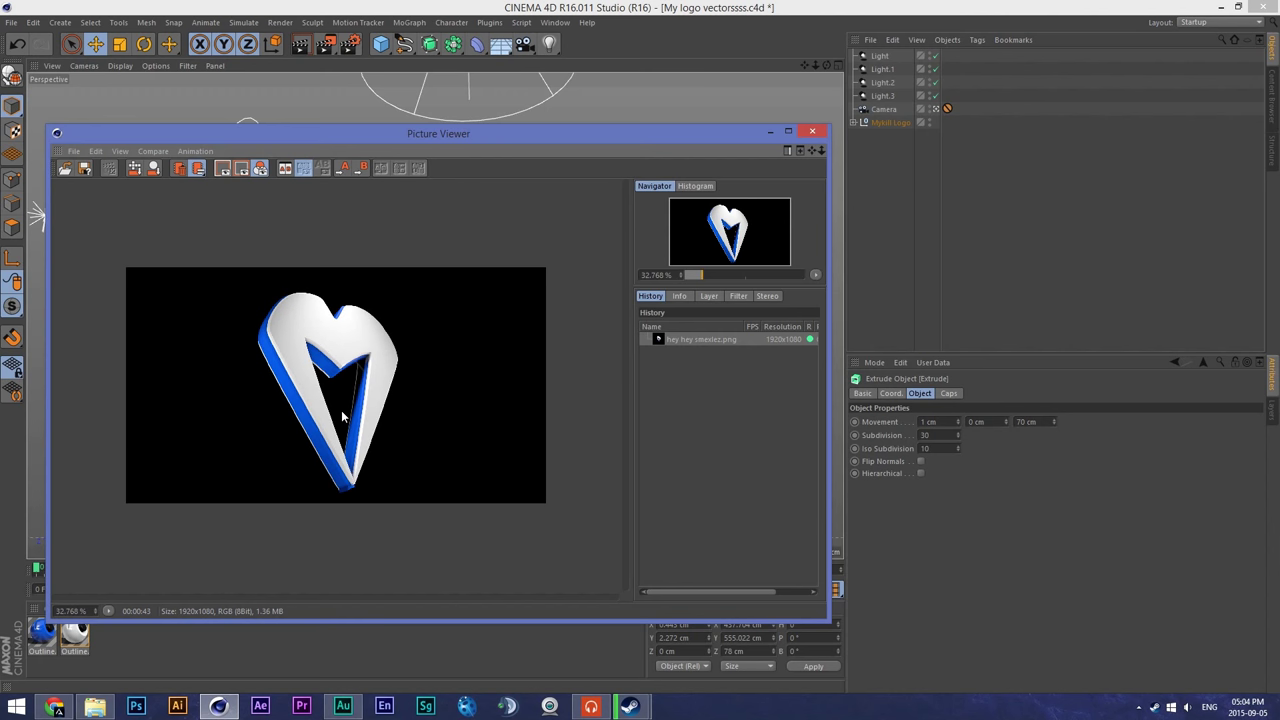
{"action": "scroll", "coordinate": [340, 405], "scroll_direction": "up", "scroll_amount": 4}
{"action": "scroll", "coordinate": [322, 330], "scroll_direction": "down", "scroll_amount": 2}
{"action": "scroll", "coordinate": [322, 320], "scroll_direction": "down", "scroll_amount": 1}
{"action": "scroll", "coordinate": [322, 320], "scroll_direction": "up", "scroll_amount": 1}
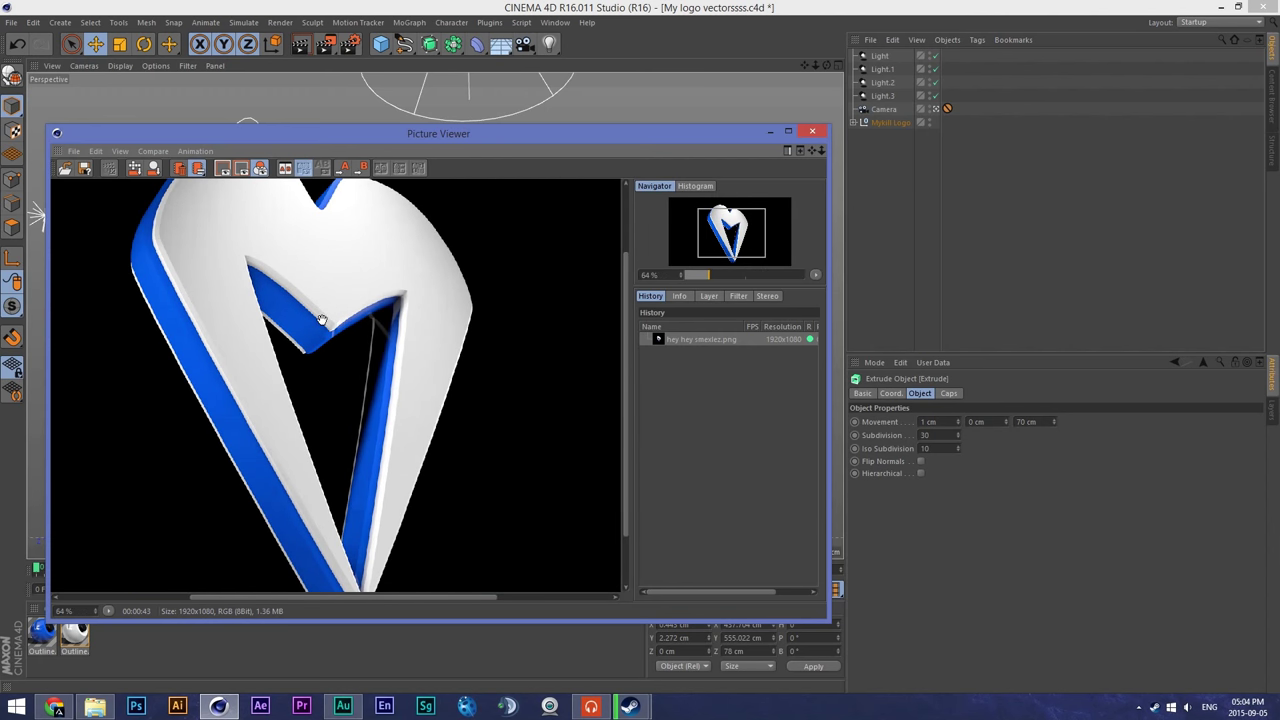
{"action": "scroll", "coordinate": [322, 322], "scroll_direction": "down", "scroll_amount": 4}
{"action": "scroll", "coordinate": [323, 325], "scroll_direction": "up", "scroll_amount": 4}
{"action": "left_click", "coordinate": [818, 131]}
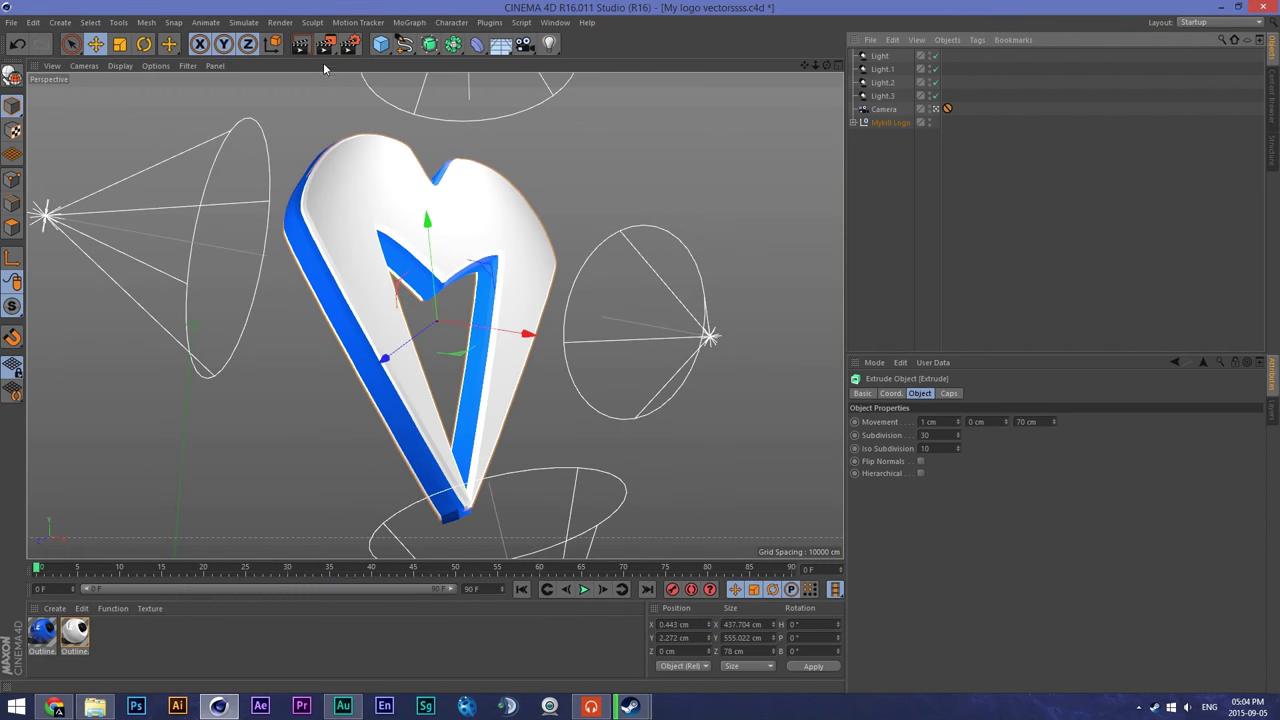
Step: Review the Save and Output render settings, including image size and resolution
{"action": "left_click", "coordinate": [350, 44]}
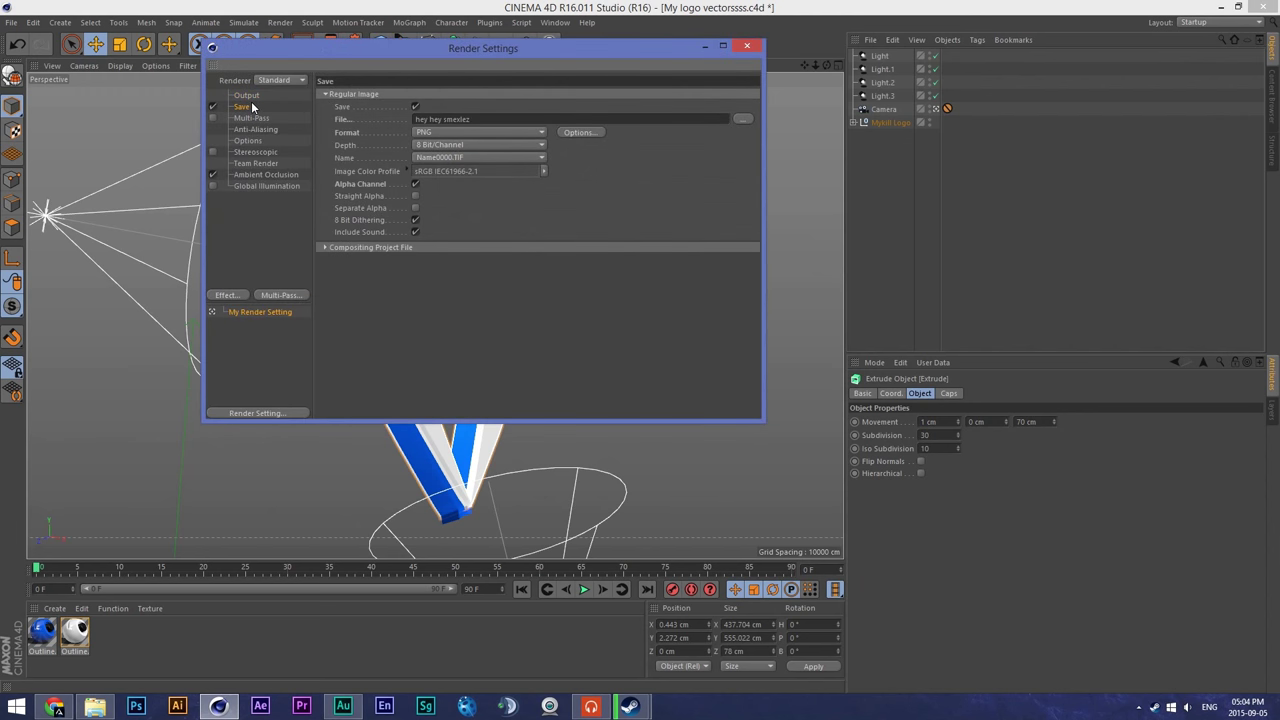
{"action": "left_click", "coordinate": [250, 97]}
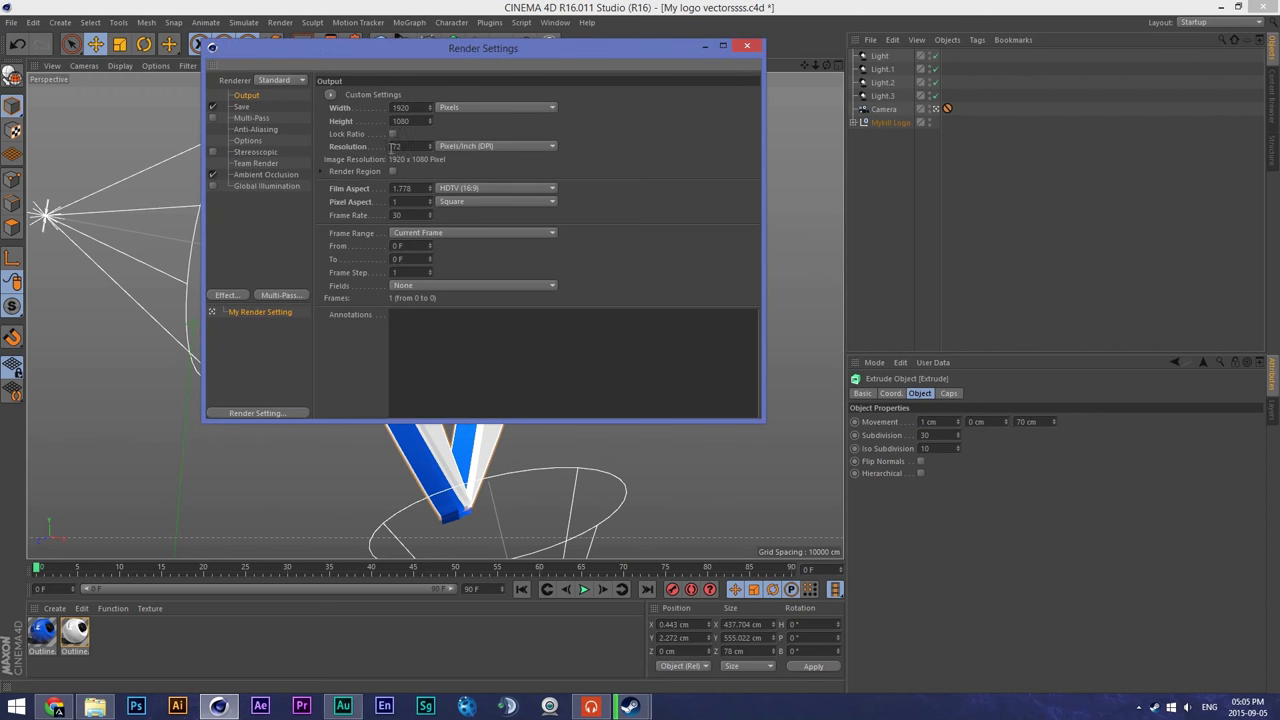
{"action": "left_click", "coordinate": [746, 46]}
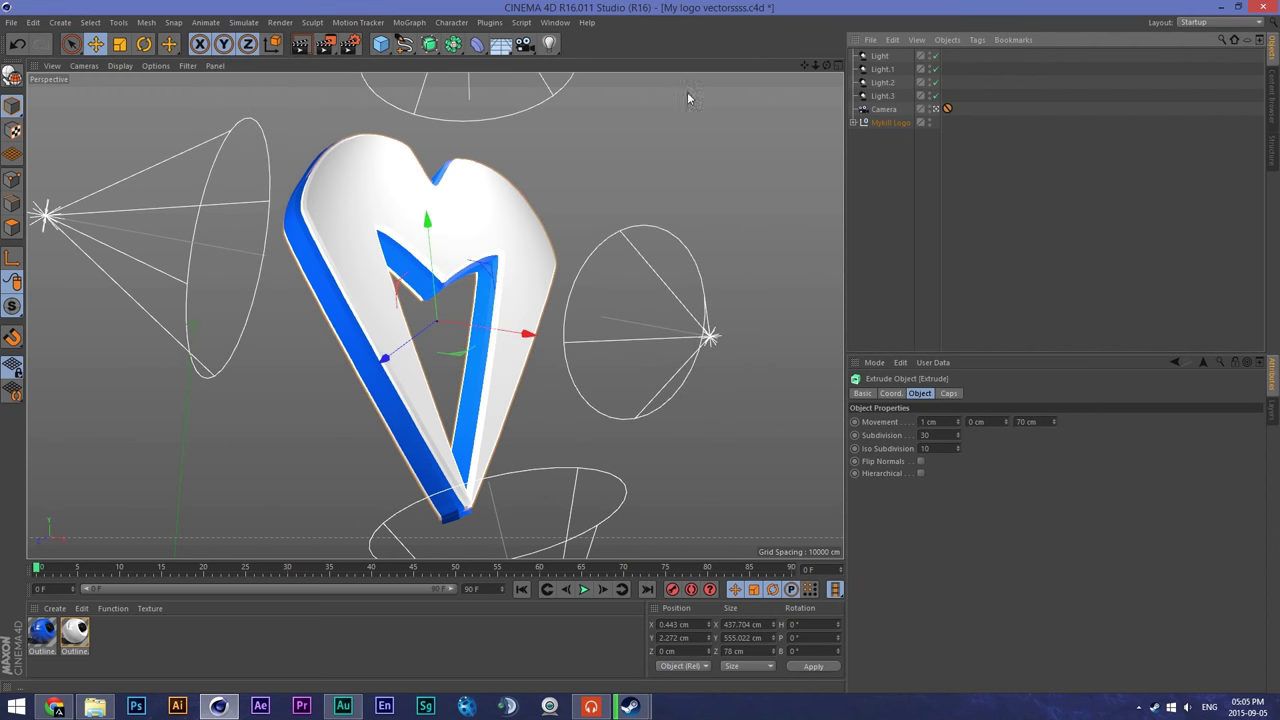
Step: Switch to Photoshop and open "Wallpaper thing Altitude.psd" from the Graphics folder on the Desktop
{"action": "left_click", "coordinate": [136, 708]}
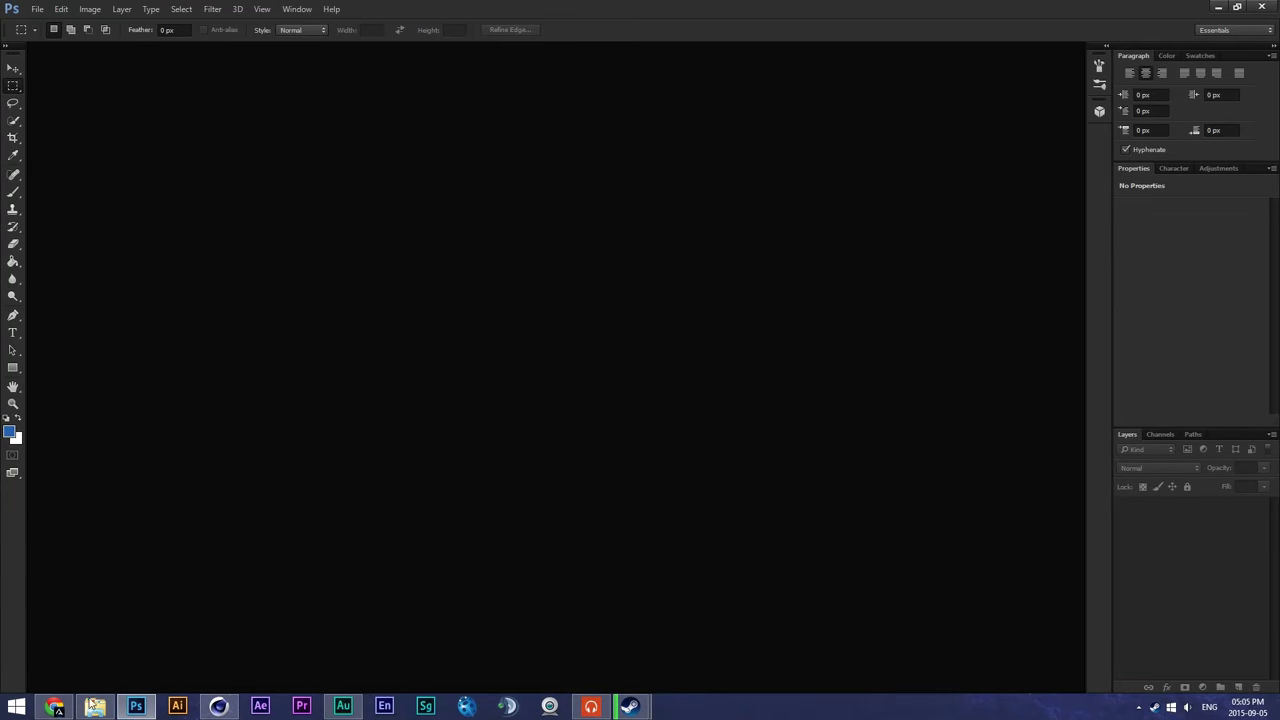
{"action": "left_click", "coordinate": [93, 706]}
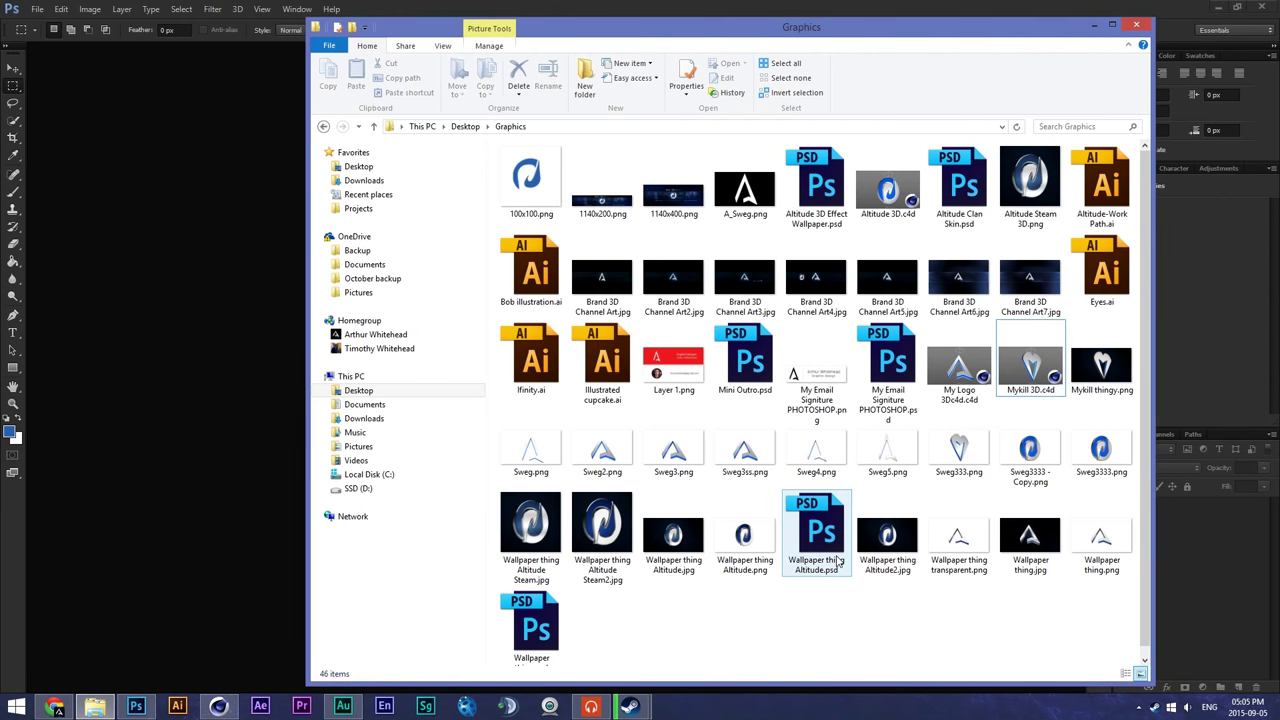
{"action": "scroll", "coordinate": [757, 591], "scroll_direction": "down", "scroll_amount": 1}
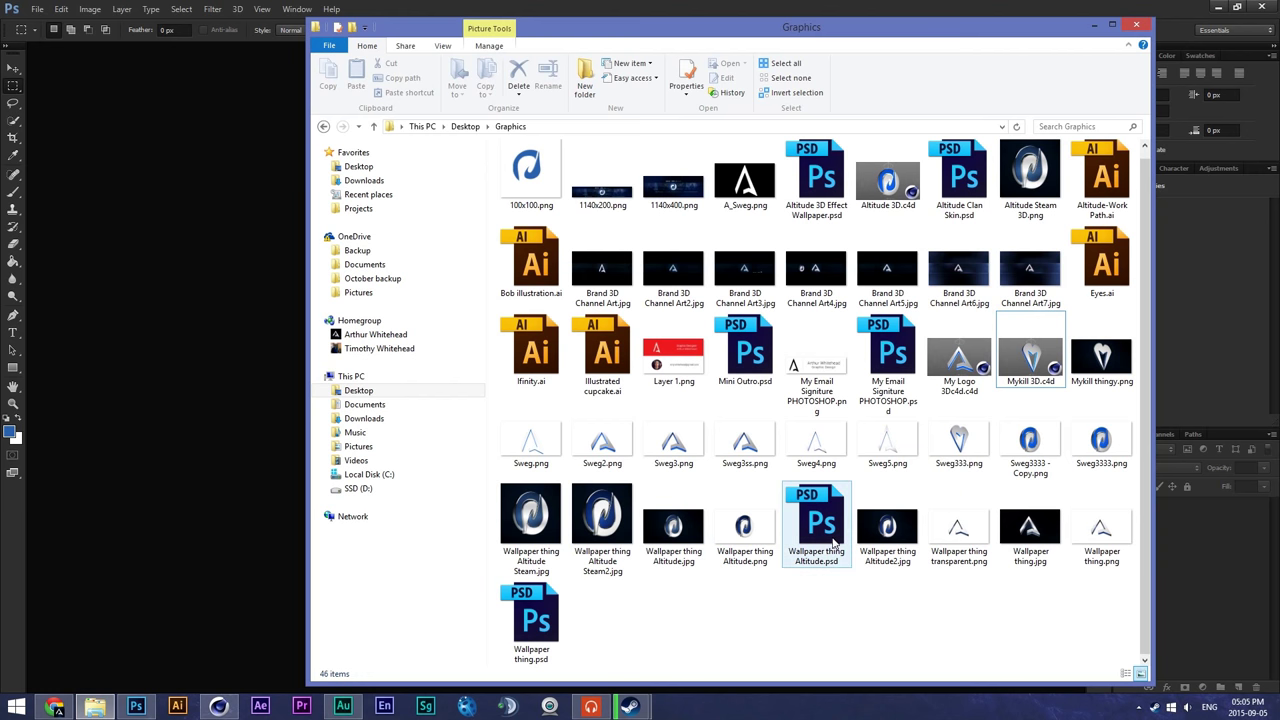
{"action": "double_click", "coordinate": [818, 525]}
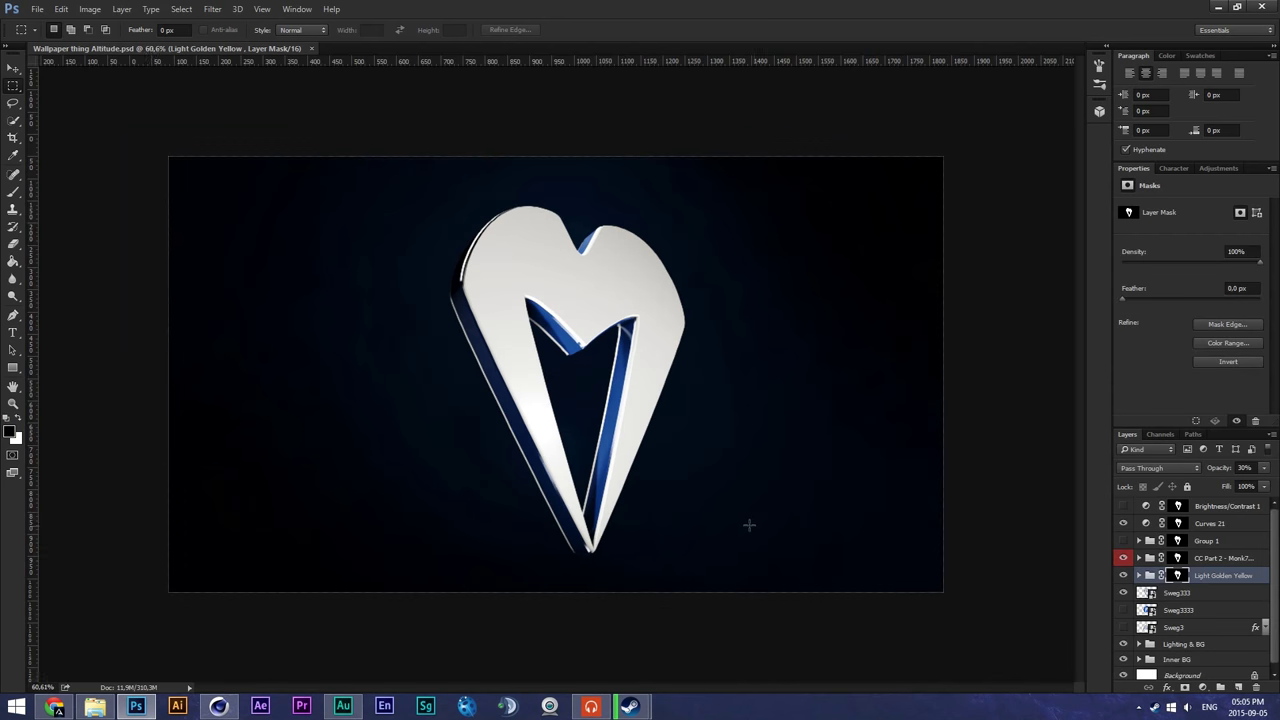
Step: Look through the Curves 21 layer and the CC Part 2, Light Golden Yellow and Lighting & BG groups
{"action": "left_click", "coordinate": [1230, 524]}
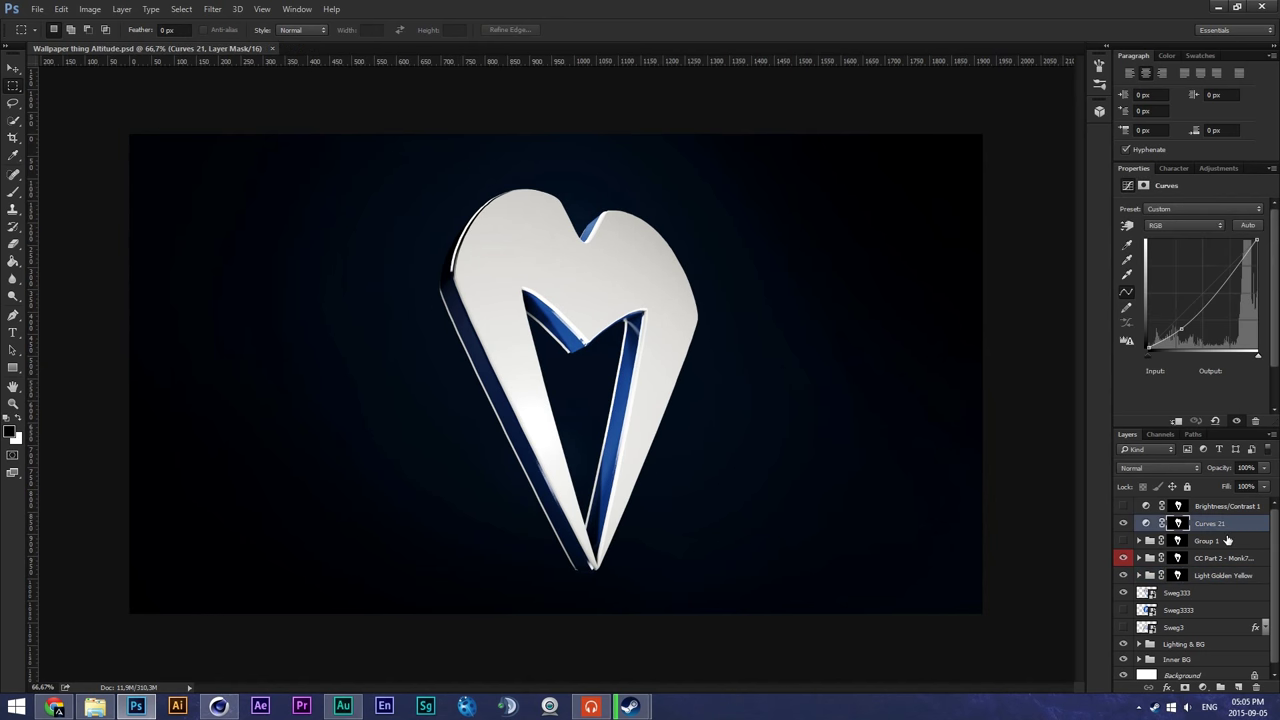
{"action": "left_click", "coordinate": [1229, 563]}
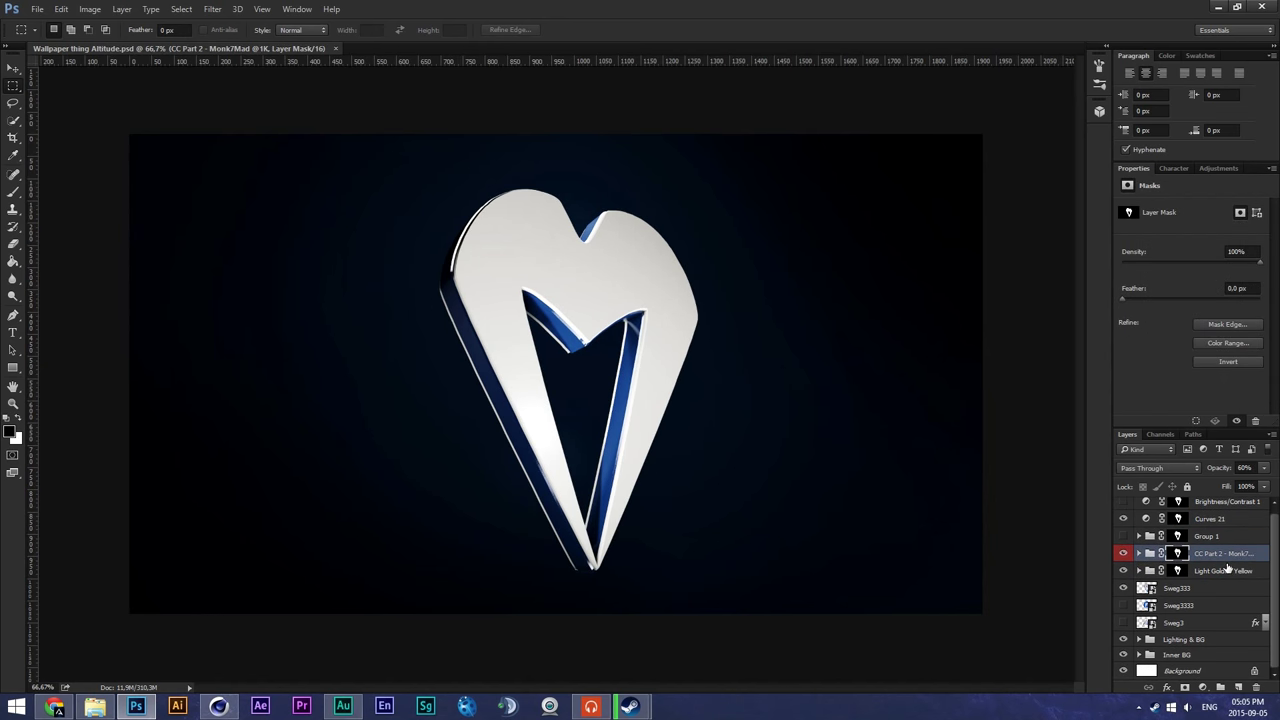
{"action": "left_click", "coordinate": [1215, 571]}
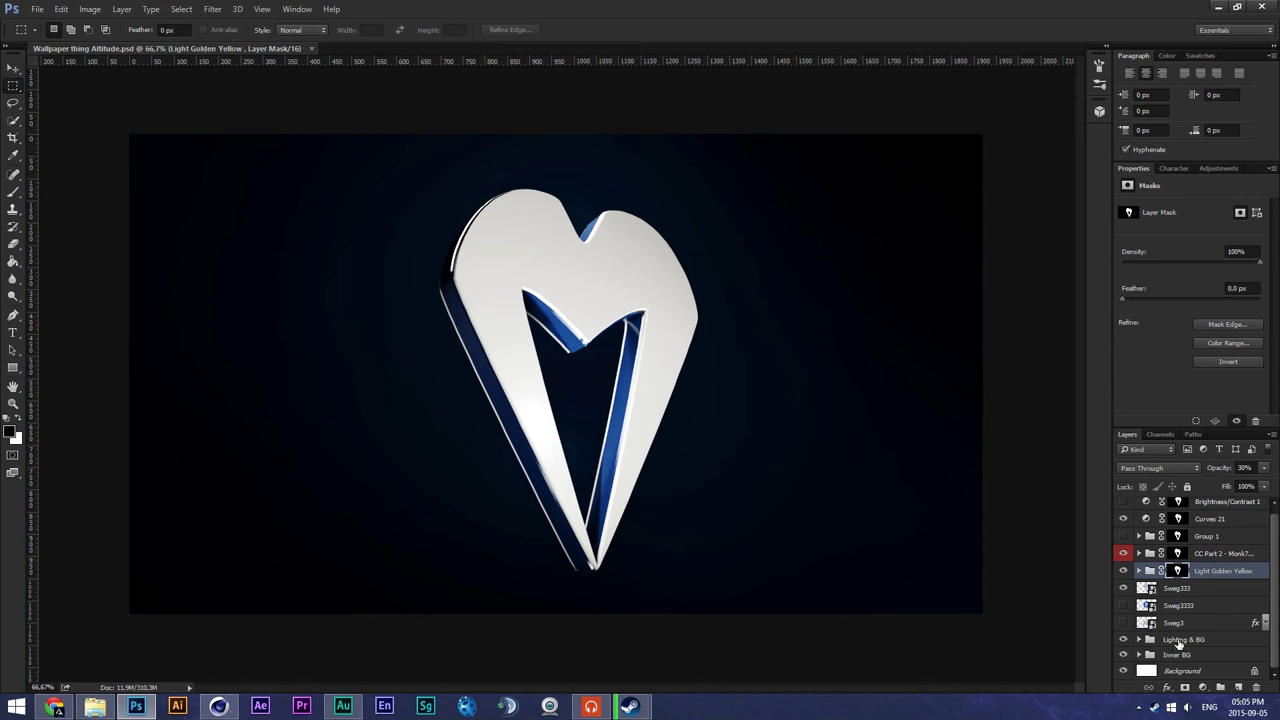
{"action": "left_click", "coordinate": [1178, 641]}
Step: Compare the background with the Lighting & BG and Inner BG groups hidden and shown, and look inside Inner BG
{"action": "left_click", "coordinate": [1123, 639]}
{"action": "left_click", "coordinate": [1123, 655]}
{"action": "left_click", "coordinate": [1123, 655]}
{"action": "left_click", "coordinate": [1123, 655]}
{"action": "left_click", "coordinate": [1123, 655]}
{"action": "left_click", "coordinate": [1138, 654]}
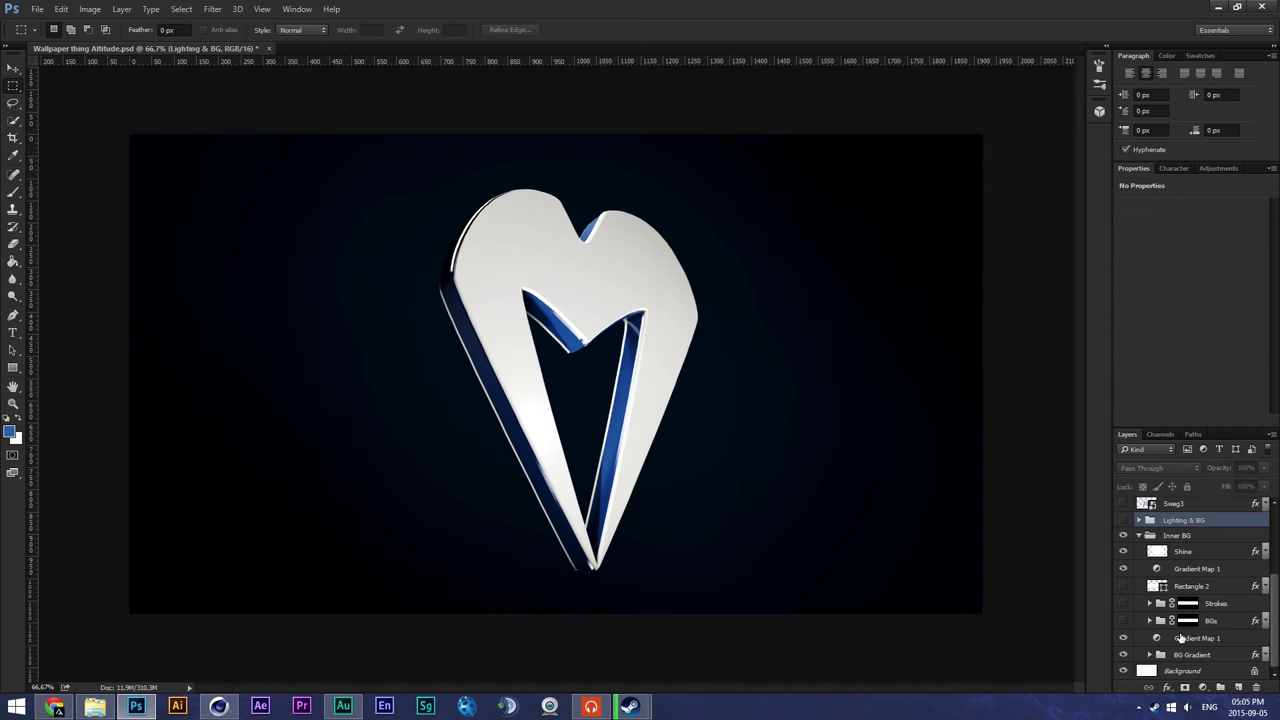
{"action": "scroll", "coordinate": [1180, 620], "scroll_direction": "up", "scroll_amount": 3}
{"action": "left_click", "coordinate": [1139, 654]}
{"action": "left_click", "coordinate": [1125, 640]}
{"action": "key", "text": "ctrl+plus"}
{"action": "key", "text": "ctrl+minus"}
{"action": "key", "text": "ctrl+minus"}
{"action": "key", "text": "ctrl+plus"}
Step: Switch to the Move tool and inspect the layers inside the Lighting & BG and Inner BG groups
{"action": "left_click", "coordinate": [18, 70]}
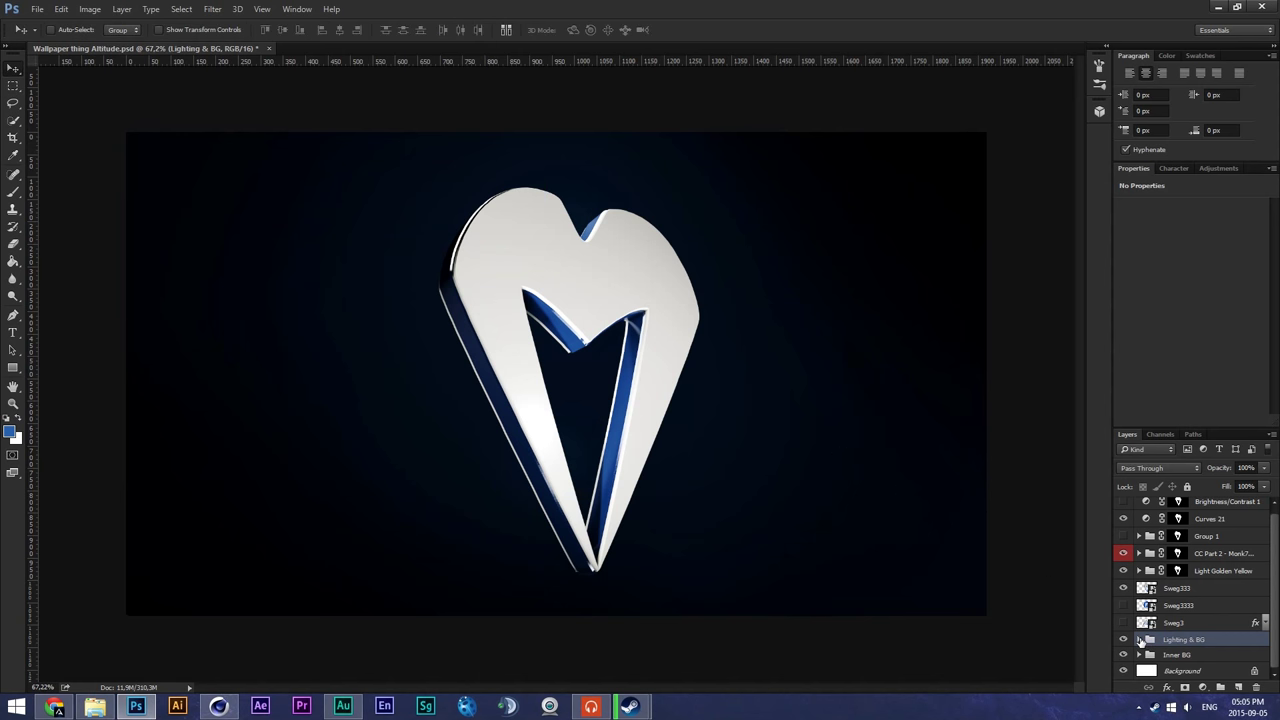
{"action": "left_click", "coordinate": [1139, 640]}
{"action": "left_click", "coordinate": [1140, 551]}
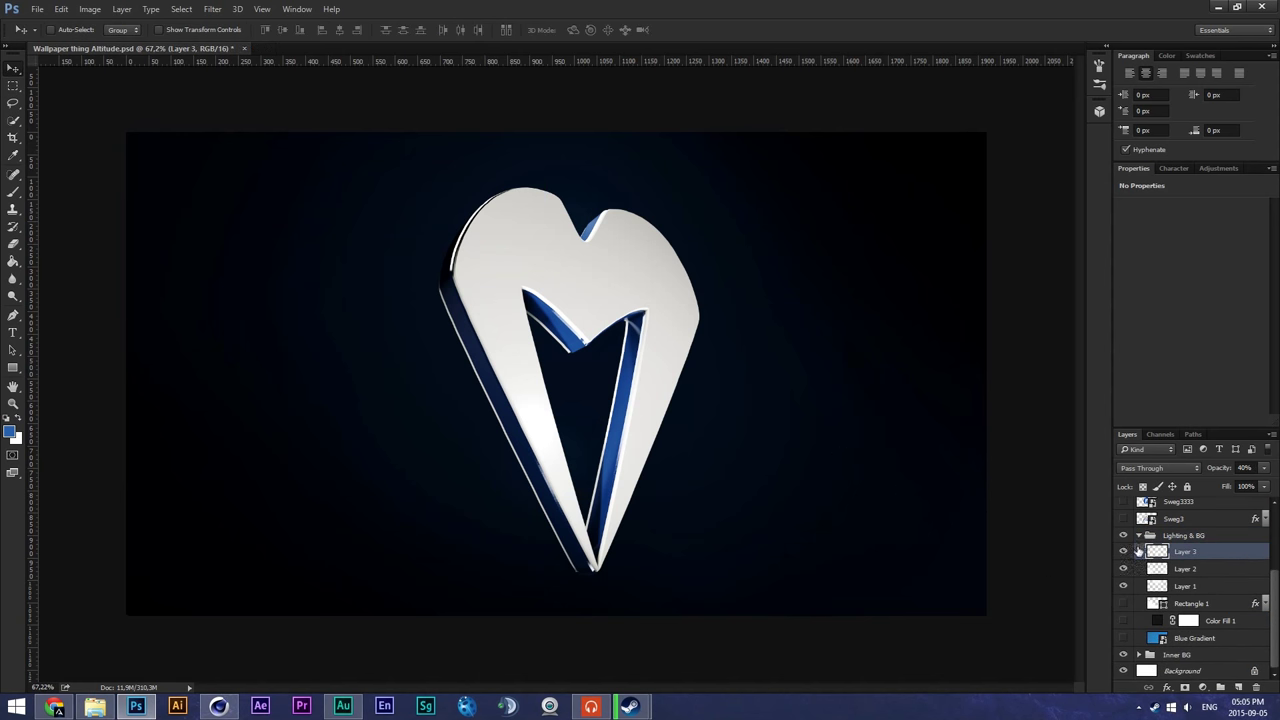
{"action": "left_click", "coordinate": [1138, 535]}
{"action": "left_click", "coordinate": [1141, 655]}
{"action": "left_click", "coordinate": [1149, 655]}
{"action": "scroll", "coordinate": [1151, 657], "scroll_direction": "down", "scroll_amount": 1}
{"action": "left_click", "coordinate": [1150, 621]}
{"action": "scroll", "coordinate": [1157, 636], "scroll_direction": "up", "scroll_amount": 2}
{"action": "left_click", "coordinate": [1140, 622]}
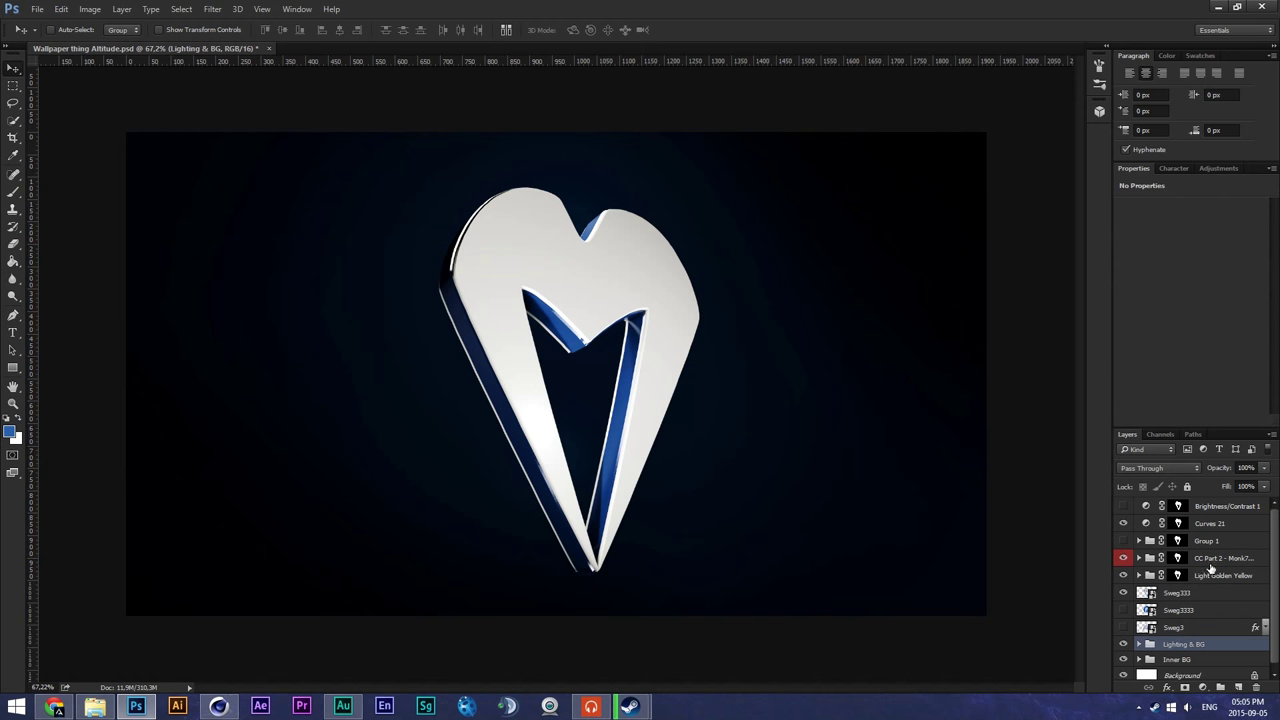
Step: Compare the logo with the CC Part 2 and Light Golden Yellow groups hidden and shown
{"action": "left_click", "coordinate": [1212, 558]}
{"action": "left_click", "coordinate": [1123, 557]}
{"action": "left_click", "coordinate": [1123, 558]}
{"action": "left_click", "coordinate": [1123, 575]}
{"action": "left_click", "coordinate": [1123, 575]}
{"action": "left_click", "coordinate": [1123, 558]}
{"action": "left_click", "coordinate": [1123, 557]}
Step: Inspect the adjustments inside the CC Part 2 and Light Golden Yellow groups and view the logo at different magnifications
{"action": "left_click", "coordinate": [1139, 558]}
{"action": "scroll", "coordinate": [1177, 586], "scroll_direction": "down", "scroll_amount": 4}
{"action": "scroll", "coordinate": [1171, 580], "scroll_direction": "up", "scroll_amount": 3}
{"action": "left_click", "coordinate": [1140, 539]}
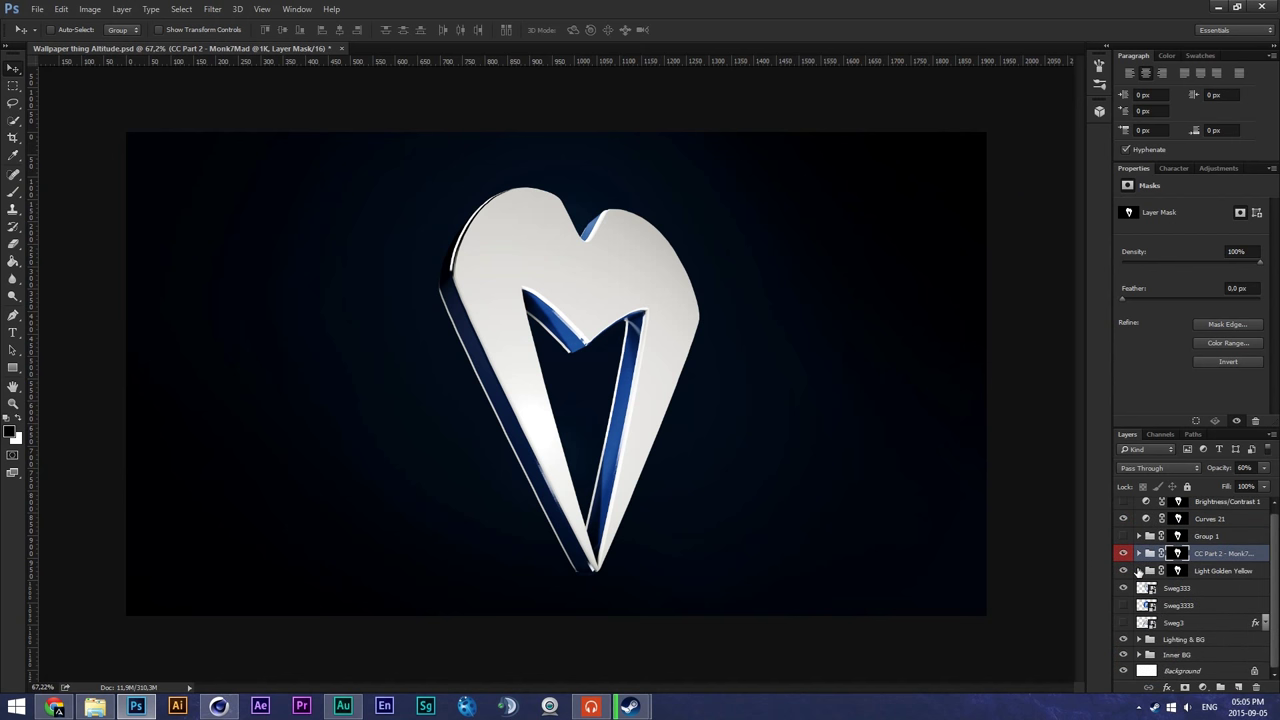
{"action": "left_click", "coordinate": [1138, 571]}
{"action": "scroll", "coordinate": [1150, 584], "scroll_direction": "down", "scroll_amount": 3}
{"action": "scroll", "coordinate": [1152, 584], "scroll_direction": "up", "scroll_amount": 3}
{"action": "left_click", "coordinate": [1138, 553]}
{"action": "scroll", "coordinate": [574, 383], "scroll_direction": "up", "scroll_amount": 4, "text": "alt"}
{"action": "scroll", "coordinate": [629, 389], "scroll_direction": "down", "scroll_amount": 6, "text": "alt"}
{"action": "scroll", "coordinate": [769, 433], "scroll_direction": "up", "scroll_amount": 1, "text": "alt"}
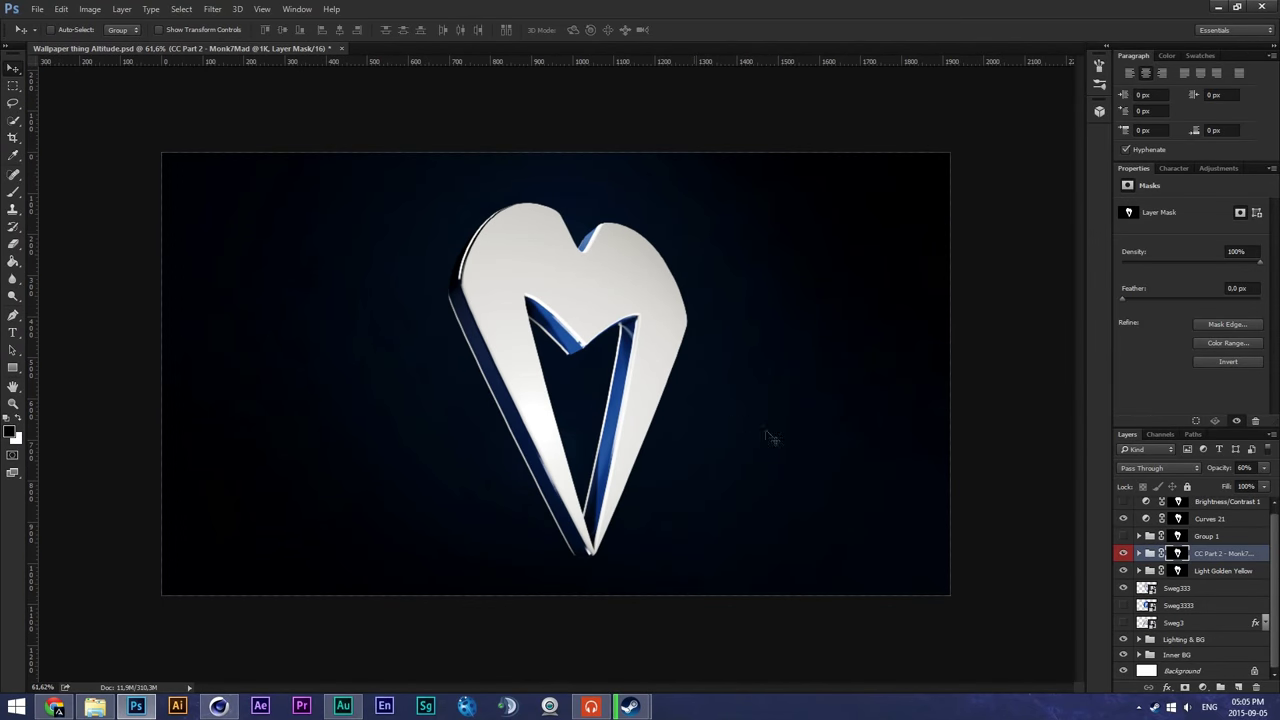
{"action": "scroll", "coordinate": [556, 329], "scroll_direction": "up", "scroll_amount": 1, "text": "alt"}
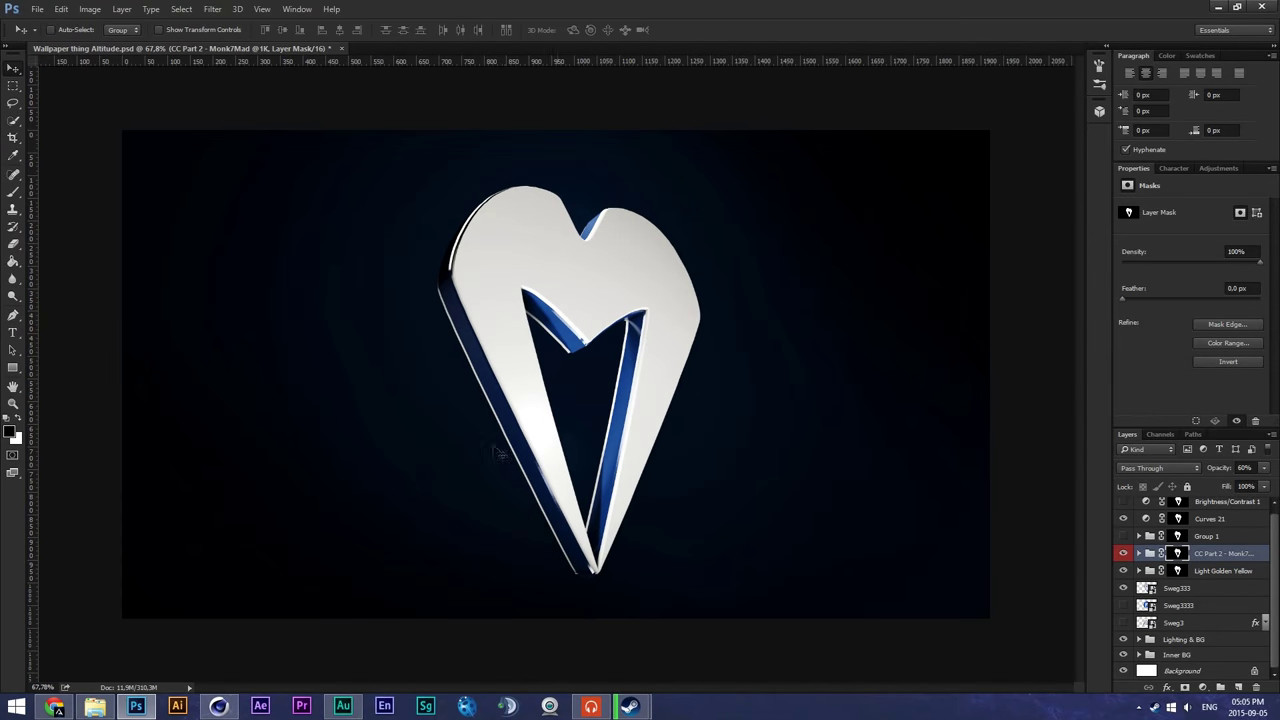
Step: Place the rendered "hey hey smexlez" PNG from the Desktop and move its layer directly below the Light Golden Yellow group
{"action": "left_click", "coordinate": [90, 707]}
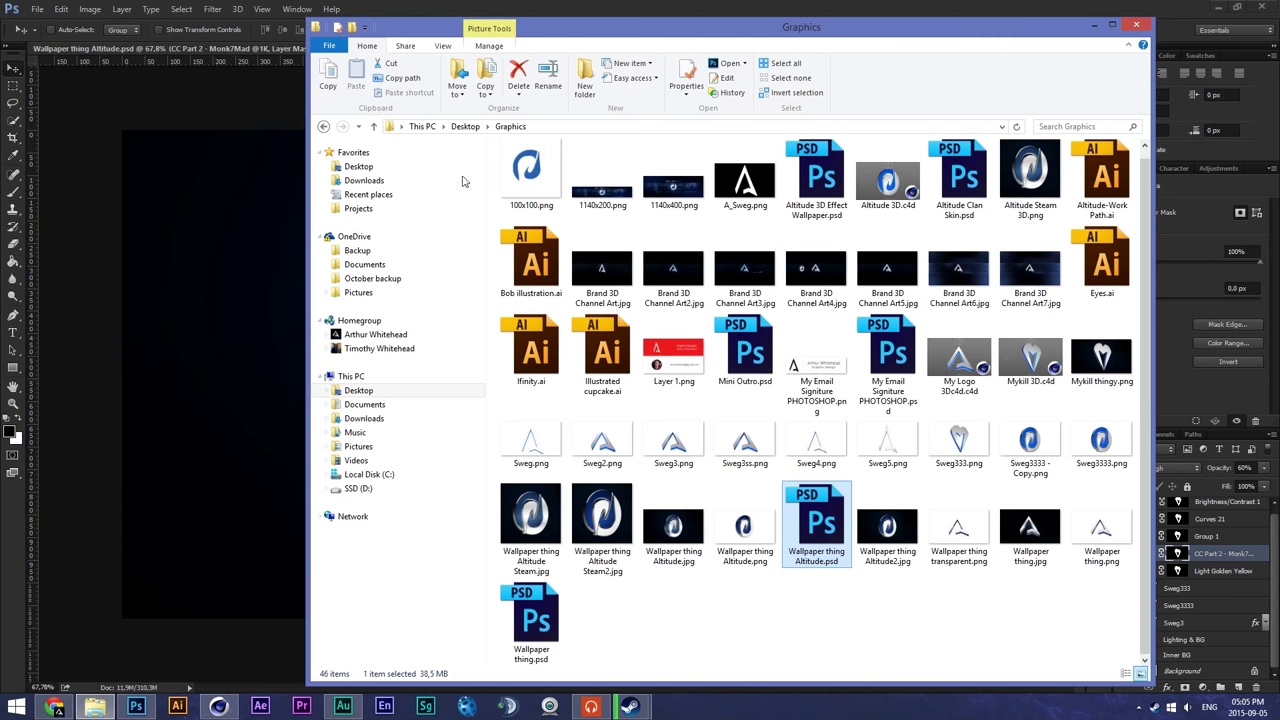
{"action": "left_click", "coordinate": [360, 166]}
{"action": "left_click_drag", "start_coordinate": [550, 226], "coordinate": [230, 290]}
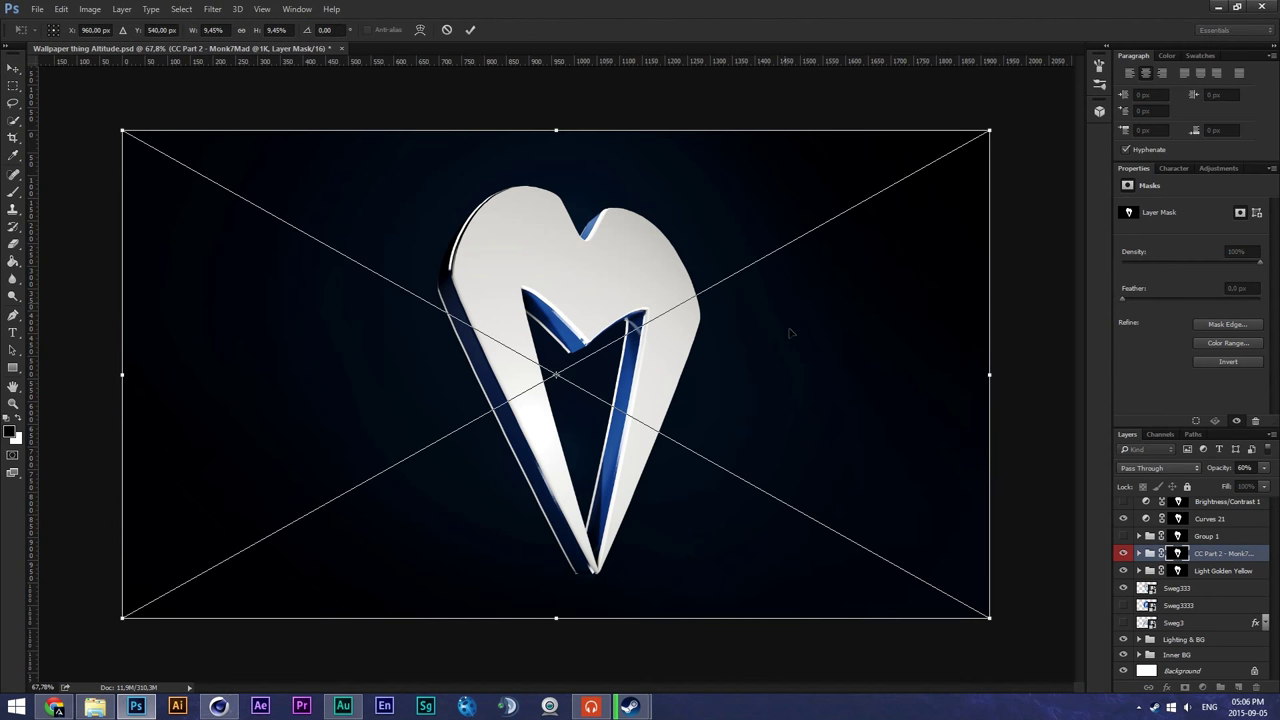
{"action": "key", "text": "Return"}
{"action": "left_click_drag", "start_coordinate": [1207, 558], "coordinate": [1192, 596]}
Step: Hide the Sweg333 layer, preview Sweg3333 and Sweg3, and leave only hey hey smexlez visible among the logo layers
{"action": "left_click", "coordinate": [1123, 589]}
{"action": "left_click", "coordinate": [1124, 606]}
{"action": "left_click", "coordinate": [1124, 623]}
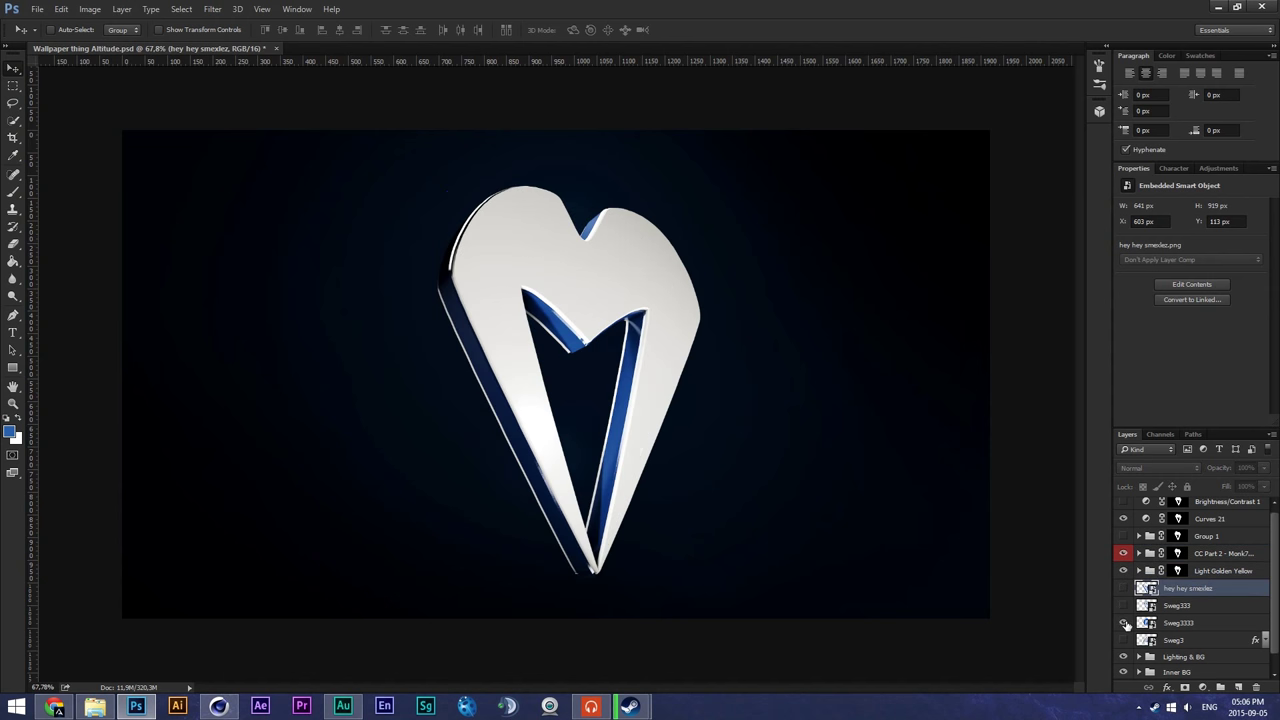
{"action": "left_click", "coordinate": [1123, 622]}
{"action": "left_click", "coordinate": [1123, 622]}
{"action": "left_click", "coordinate": [1123, 622]}
{"action": "left_click", "coordinate": [1123, 622]}
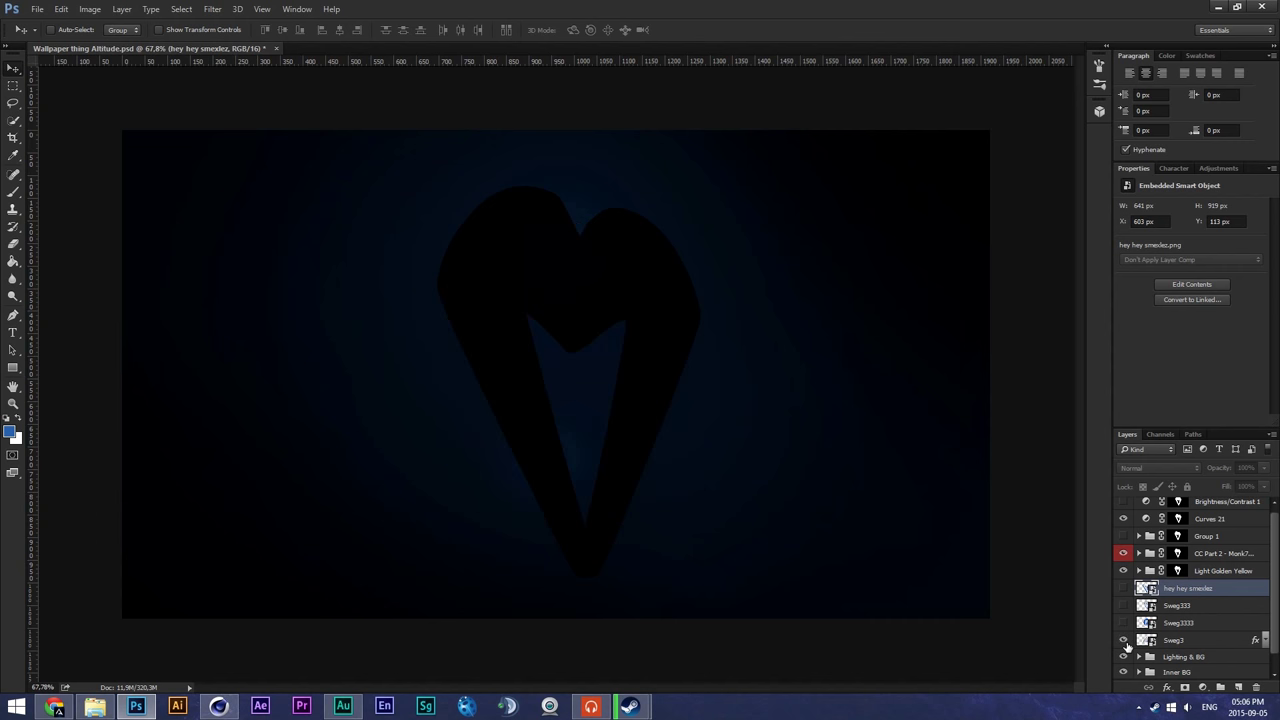
{"action": "left_click", "coordinate": [1123, 640]}
{"action": "left_click", "coordinate": [1123, 640]}
{"action": "left_click", "coordinate": [1123, 588]}
Step: Replace the Light Golden Yellow group's layer mask with one made from the outline of the hey hey smexlez logo
{"action": "scroll", "coordinate": [1225, 594], "scroll_direction": "up", "scroll_amount": 1}
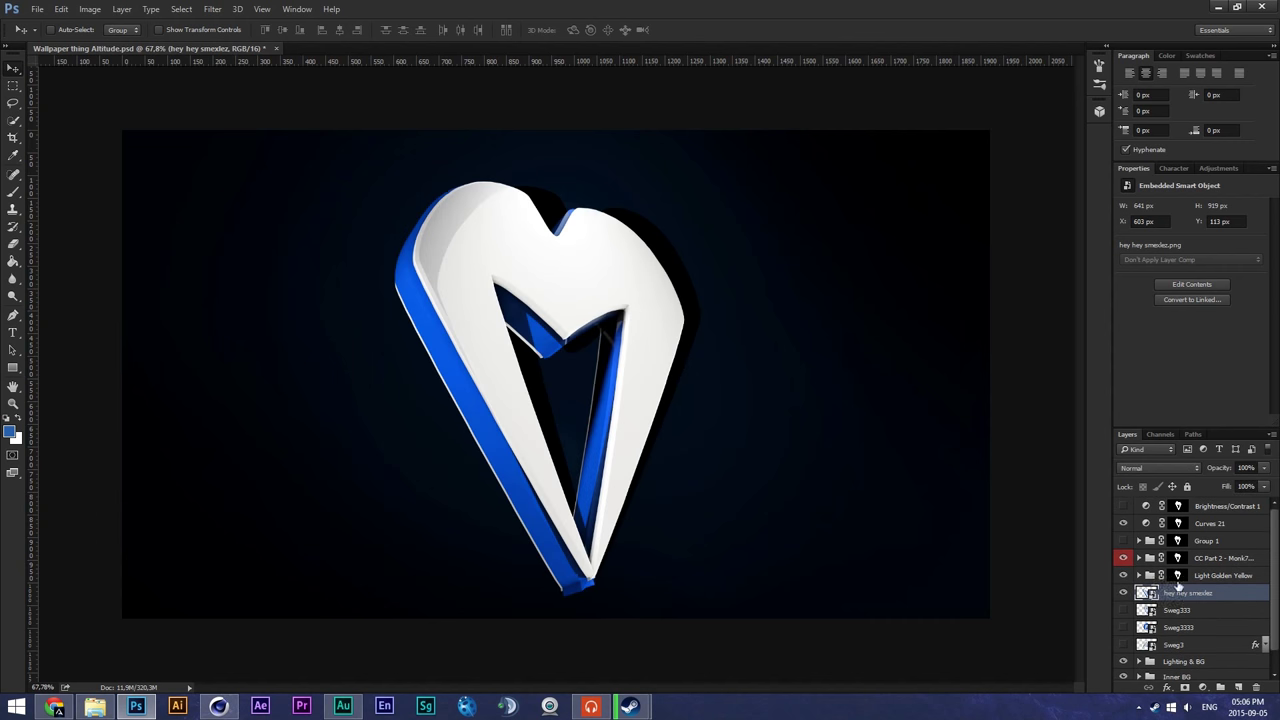
{"action": "left_click", "coordinate": [1177, 577], "text": "ctrl"}
{"action": "right_click", "coordinate": [1177, 577]}
{"action": "left_click", "coordinate": [1170, 466]}
{"action": "left_click", "coordinate": [1184, 687]}
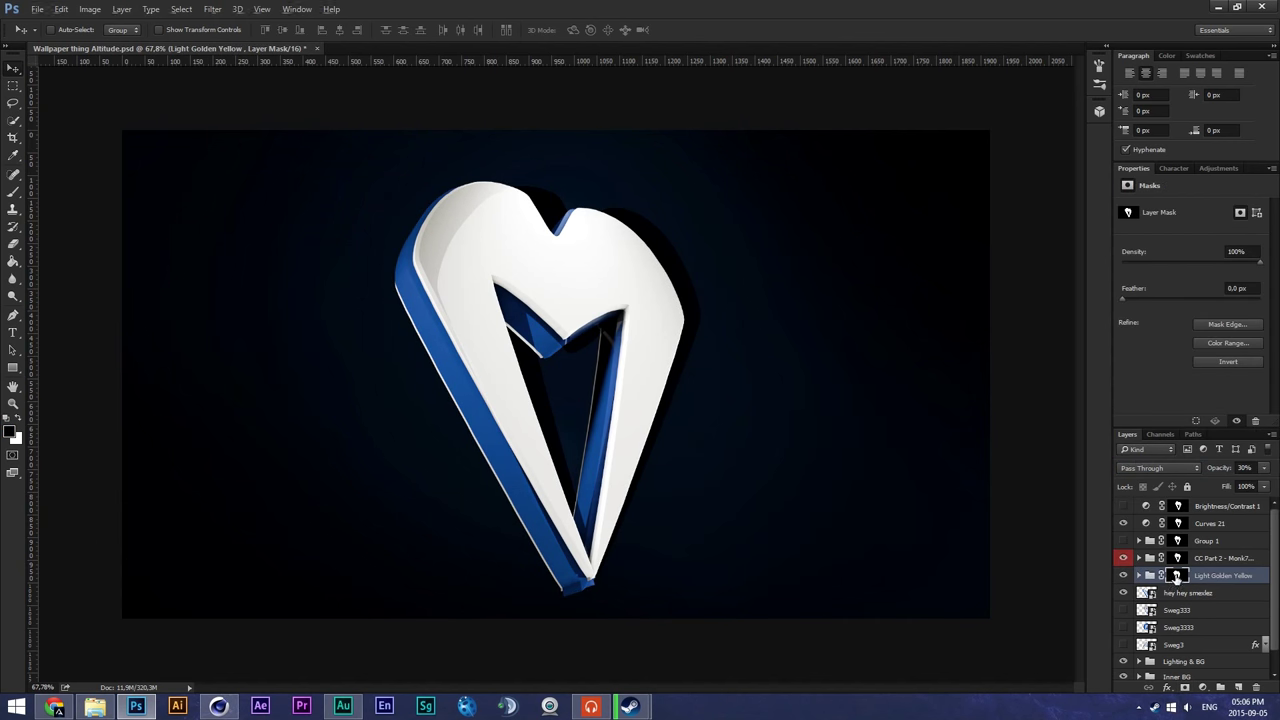
Step: Copy the Light Golden Yellow mask onto the CC Part 2 group and the Curves 21 layer, replacing their existing masks
{"action": "left_click_drag", "start_coordinate": [1177, 577], "coordinate": [1177, 526], "text": "alt"}
{"action": "left_click", "coordinate": [622, 263]}
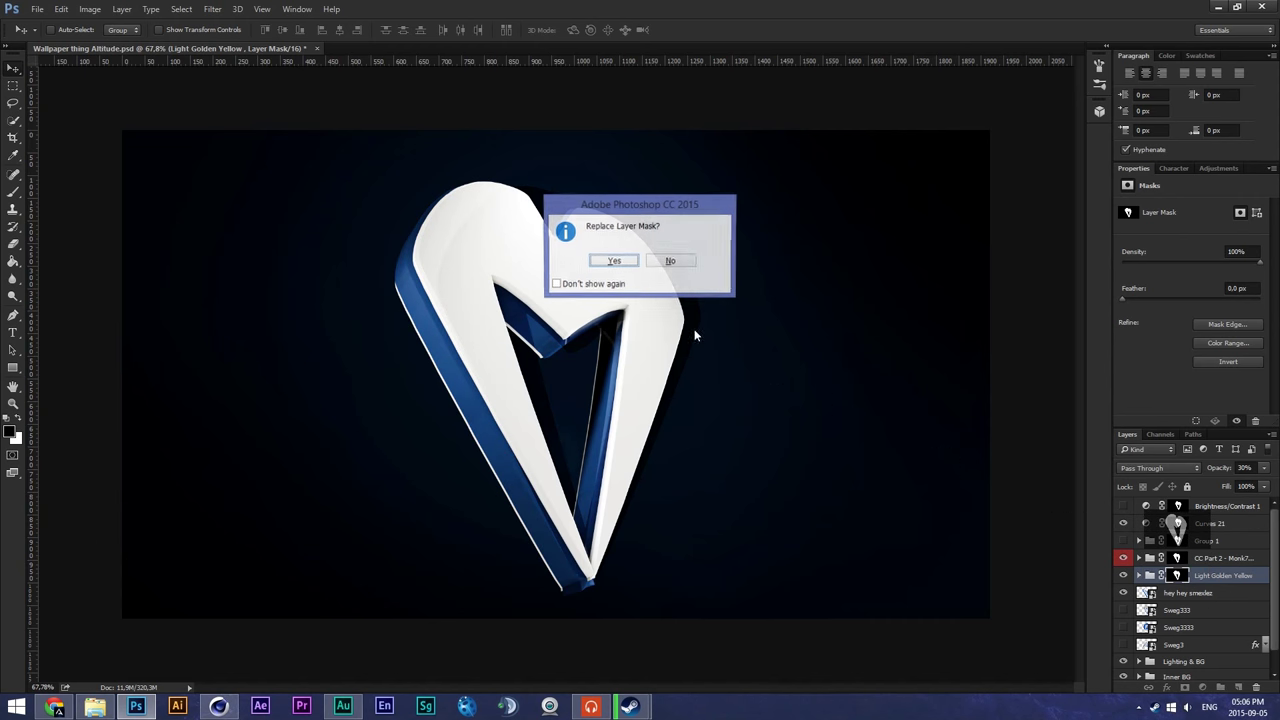
{"action": "left_click", "coordinate": [628, 264]}
Step: Examine the colour-corrected logo's edges and inner faces up close and at full-canvas size
{"action": "scroll", "coordinate": [688, 344], "scroll_direction": "down", "scroll_amount": 2, "text": "alt"}
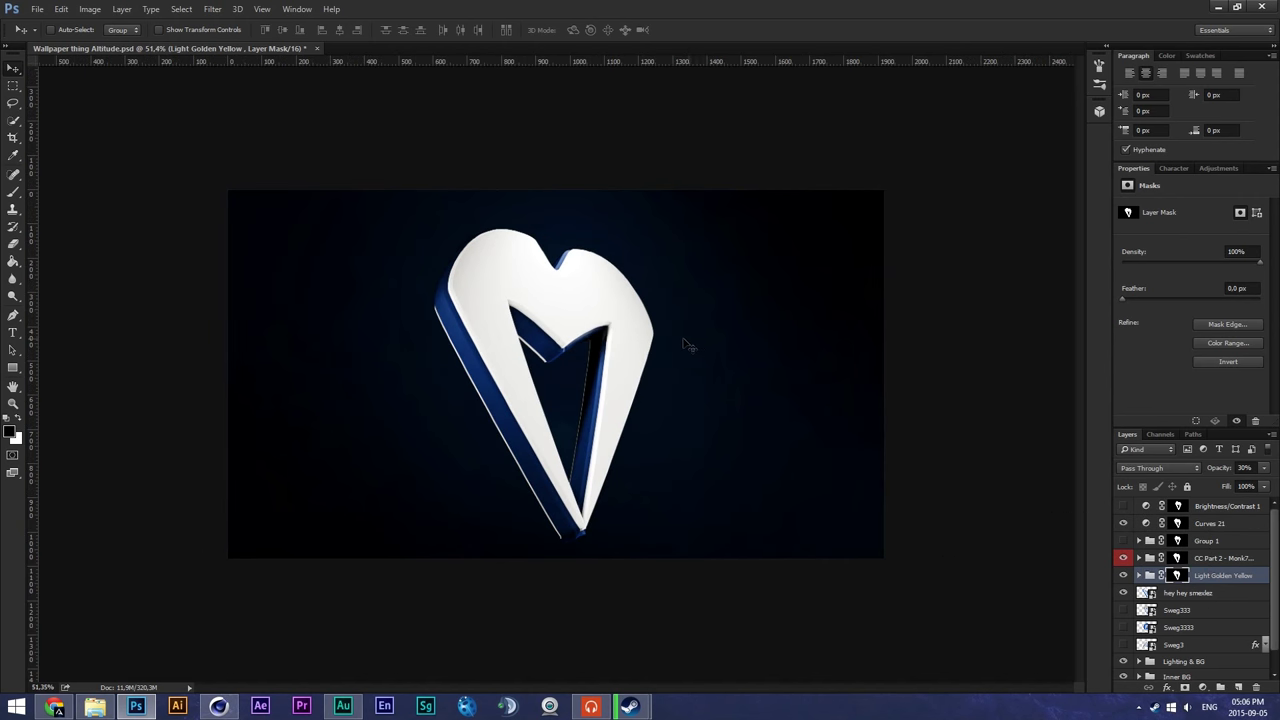
{"action": "scroll", "coordinate": [598, 364], "scroll_direction": "up", "scroll_amount": 5, "text": "alt"}
{"action": "scroll", "coordinate": [598, 366], "scroll_direction": "down", "scroll_amount": 4, "text": "alt"}
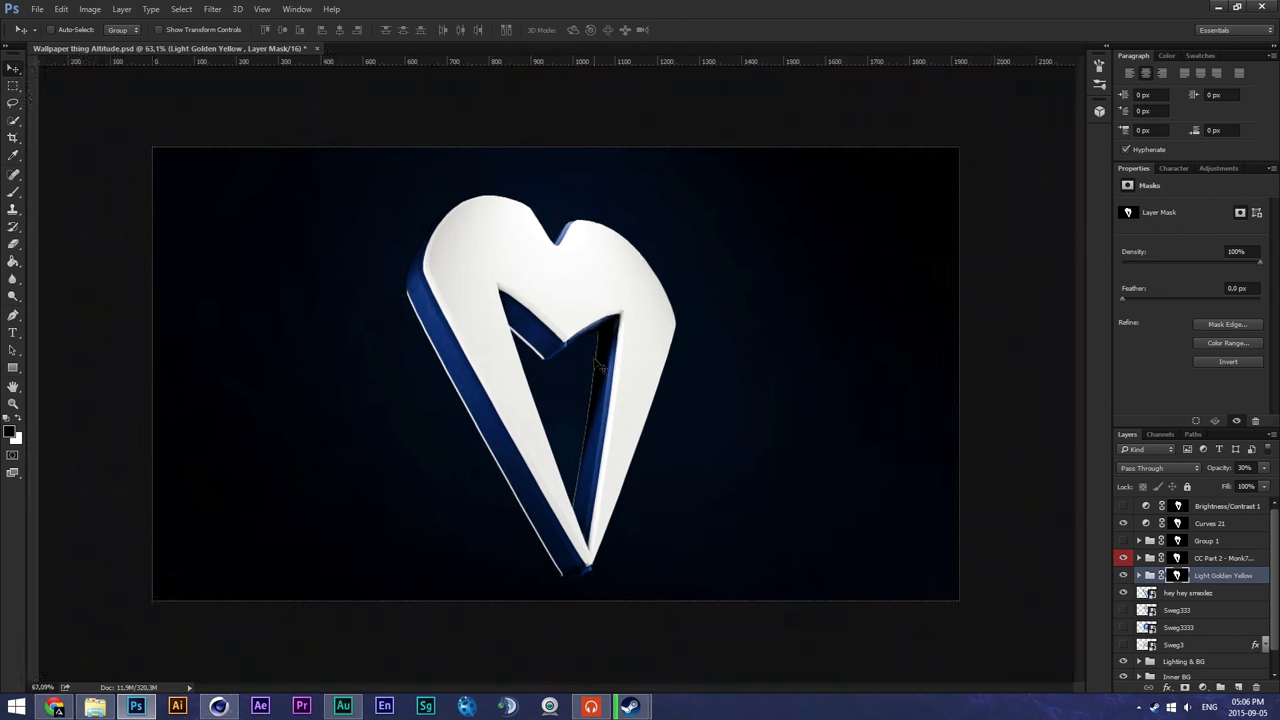
{"action": "scroll", "coordinate": [598, 366], "scroll_direction": "down", "scroll_amount": 3, "text": "alt"}
{"action": "scroll", "coordinate": [598, 368], "scroll_direction": "up", "scroll_amount": 2, "text": "alt"}
{"action": "scroll", "coordinate": [598, 368], "scroll_direction": "down", "scroll_amount": 3, "text": "alt"}
{"action": "scroll", "coordinate": [595, 366], "scroll_direction": "up", "scroll_amount": 6, "text": "alt"}
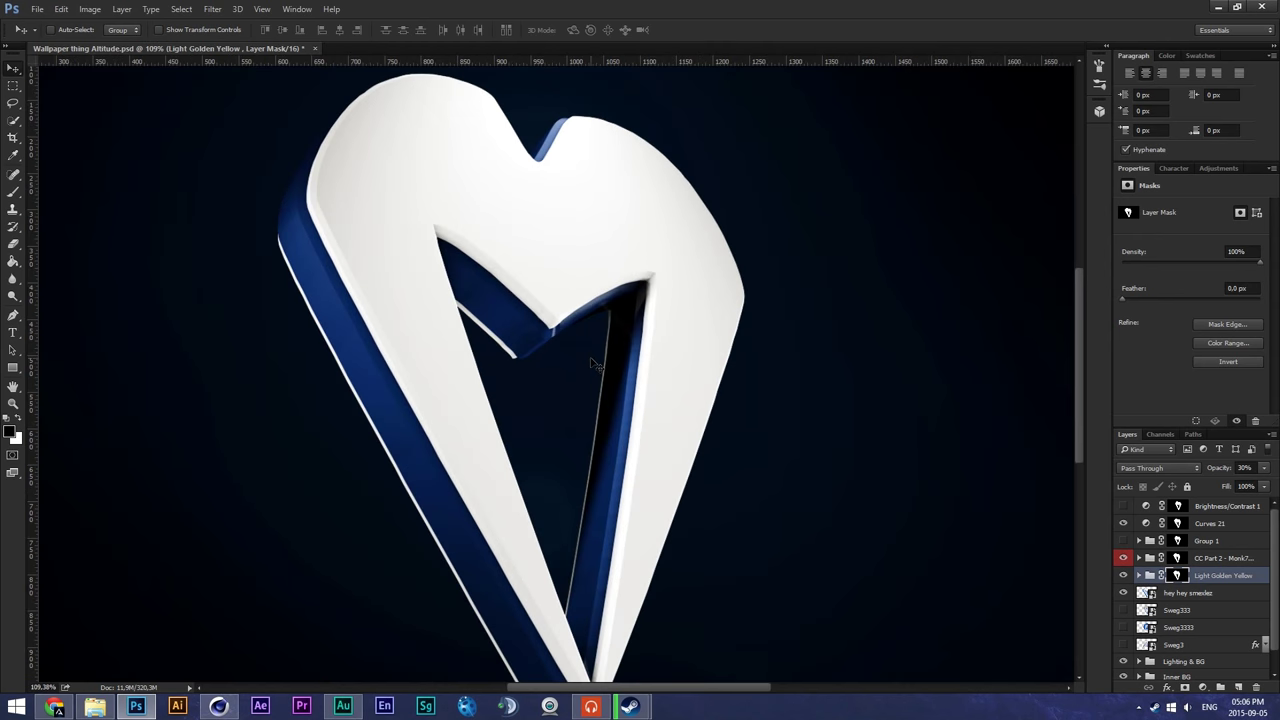
{"action": "scroll", "coordinate": [592, 363], "scroll_direction": "down", "scroll_amount": 4, "text": "alt"}
{"action": "scroll", "coordinate": [592, 363], "scroll_direction": "up", "scroll_amount": 3, "text": "alt"}
{"action": "scroll", "coordinate": [592, 363], "scroll_direction": "down", "scroll_amount": 4, "text": "alt"}
{"action": "scroll", "coordinate": [596, 366], "scroll_direction": "up", "scroll_amount": 5, "text": "alt"}
{"action": "scroll", "coordinate": [600, 367], "scroll_direction": "down", "scroll_amount": 5, "text": "alt"}
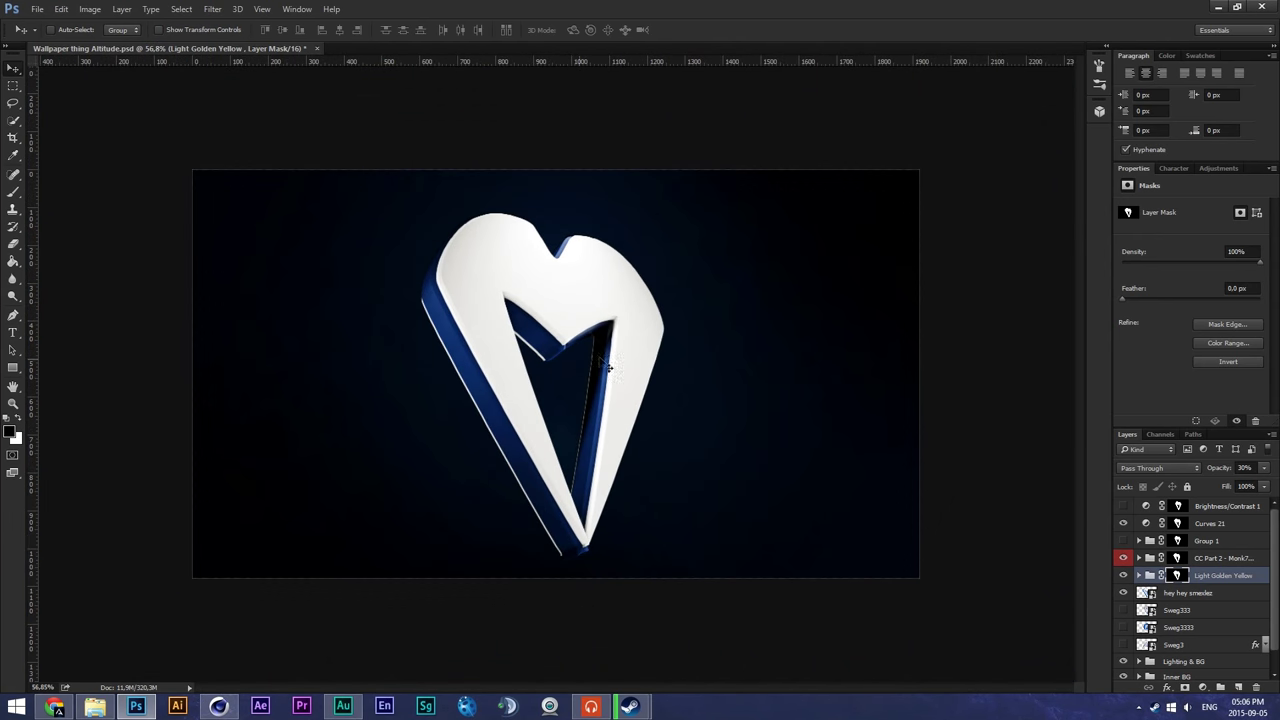